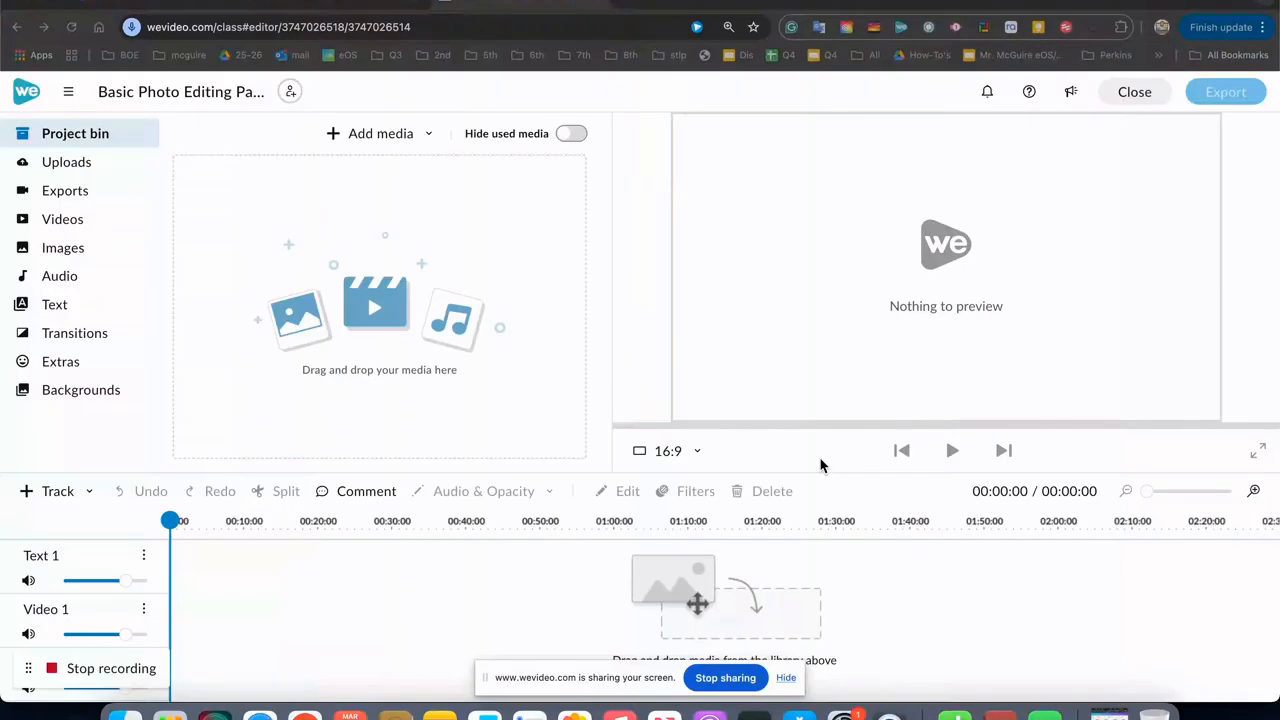
Switch to the Google Drive folder, show its pictures as a grid and download Picture 4 of the kittens.
{"action": "left_click", "coordinate": [360, 6]}
{"action": "left_click", "coordinate": [1126, 171]}
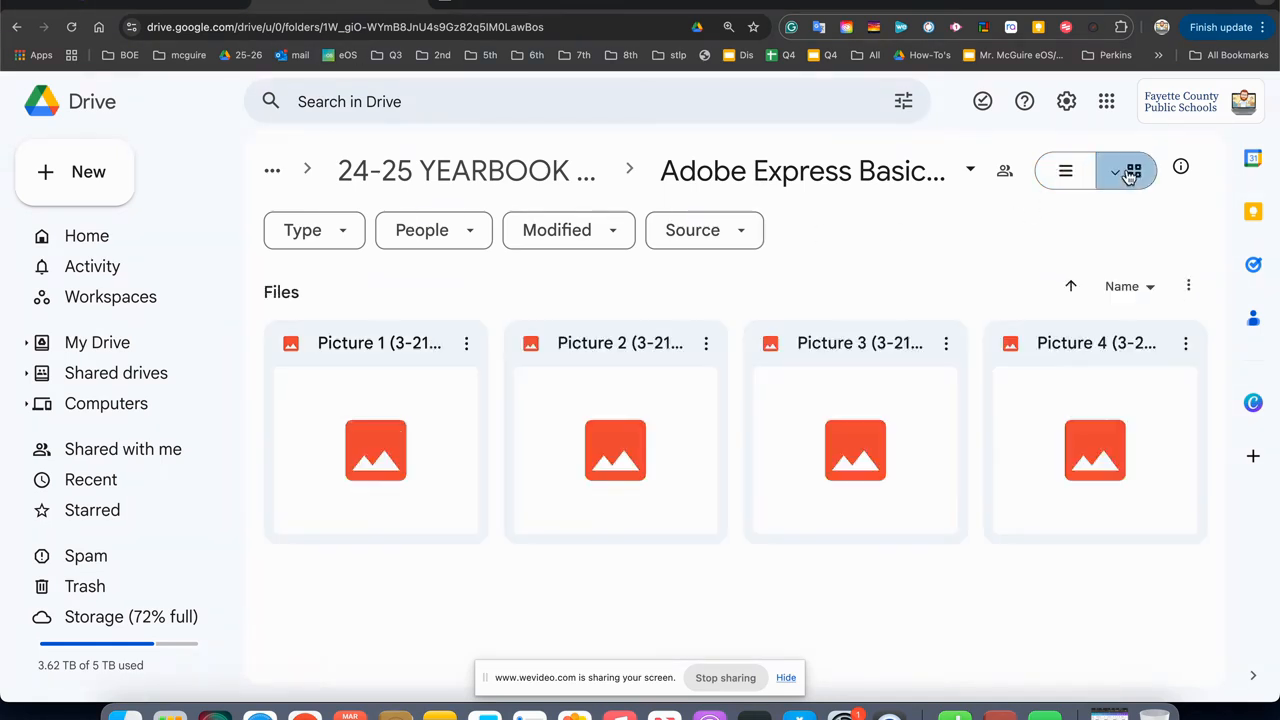
{"action": "right_click", "coordinate": [1088, 447]}
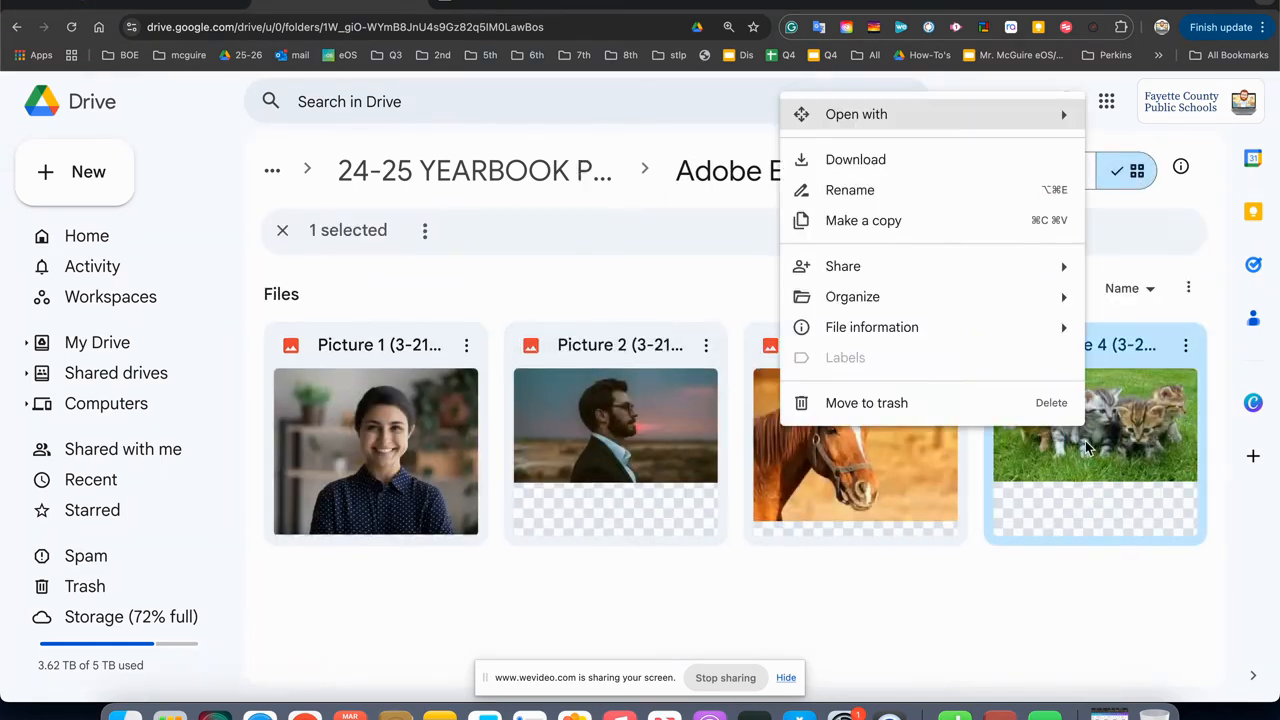
{"action": "left_click", "coordinate": [846, 166]}
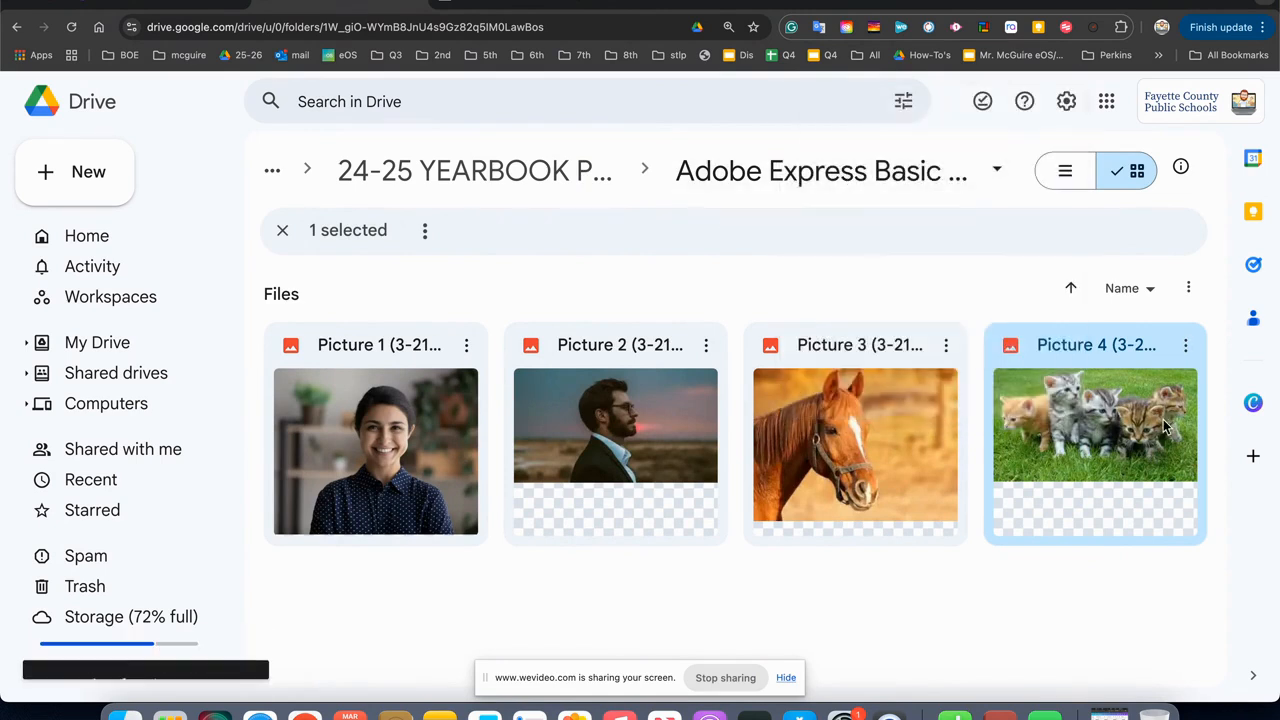
{"action": "right_click", "coordinate": [1154, 448]}
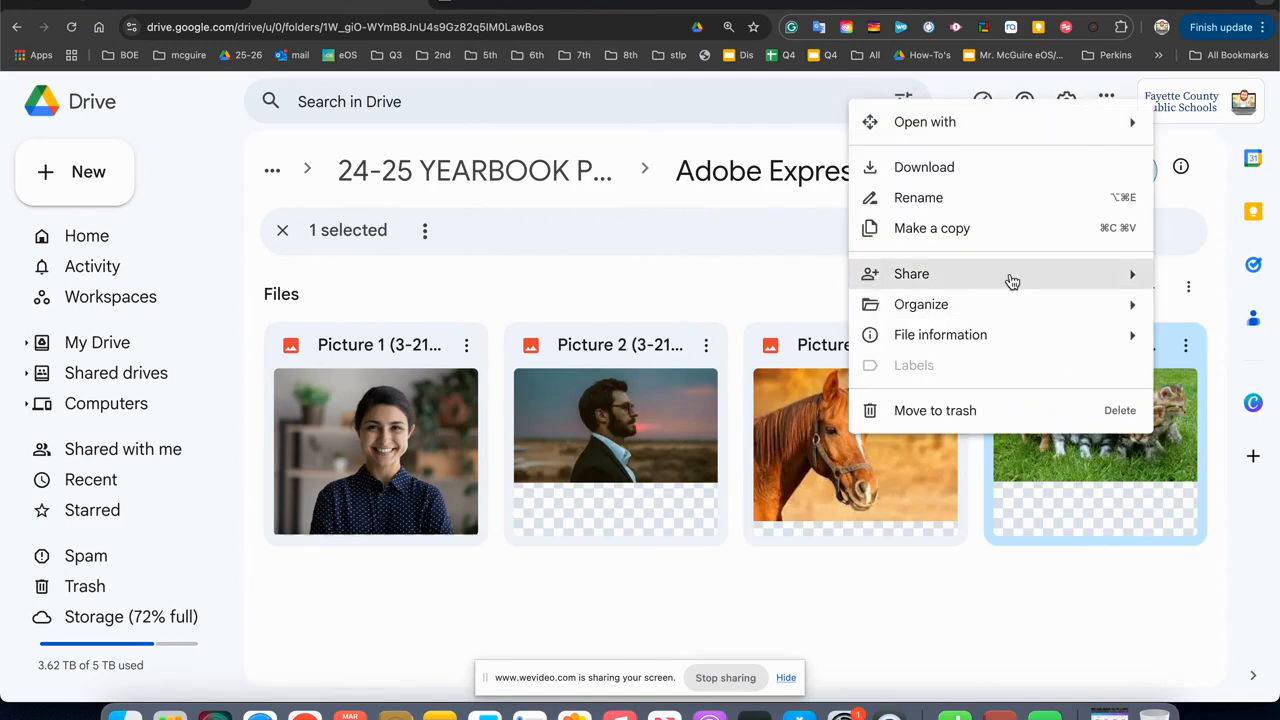
{"action": "left_click", "coordinate": [1028, 578]}
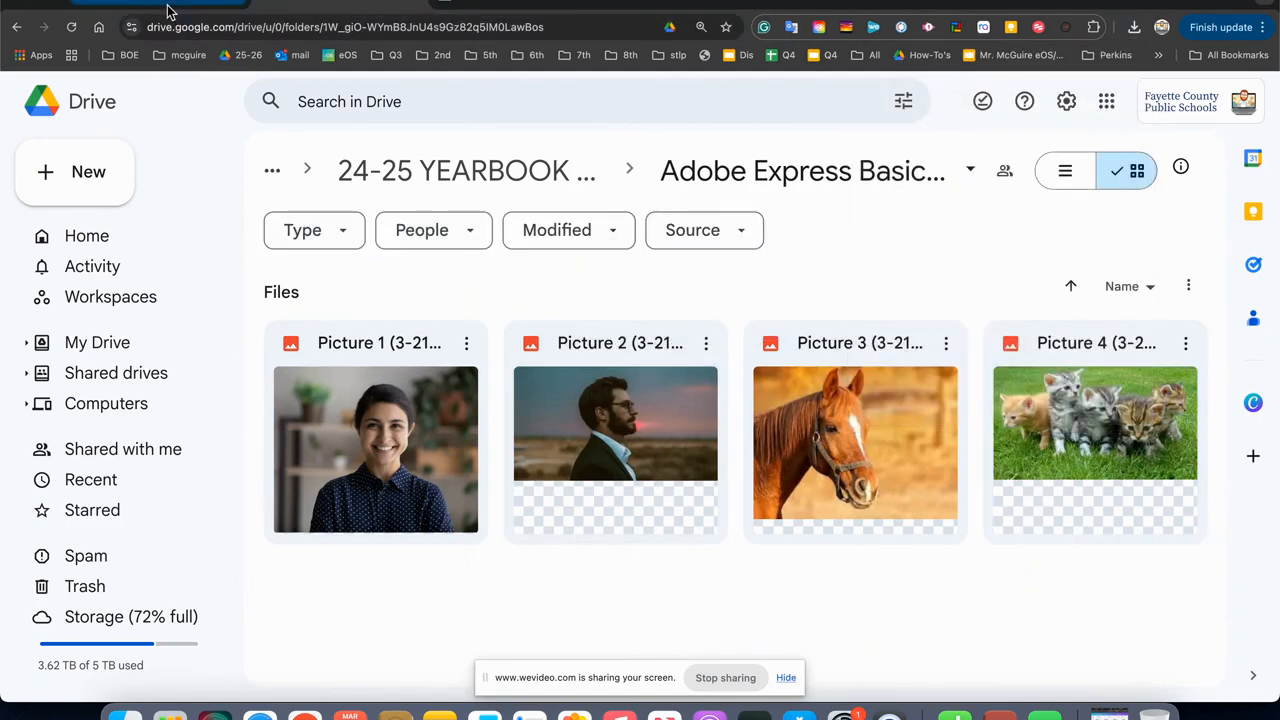
Switch to Canva, log out of the account and log back in with the school Google account.
{"action": "left_click", "coordinate": [168, 10]}
{"action": "left_click", "coordinate": [1165, 107]}
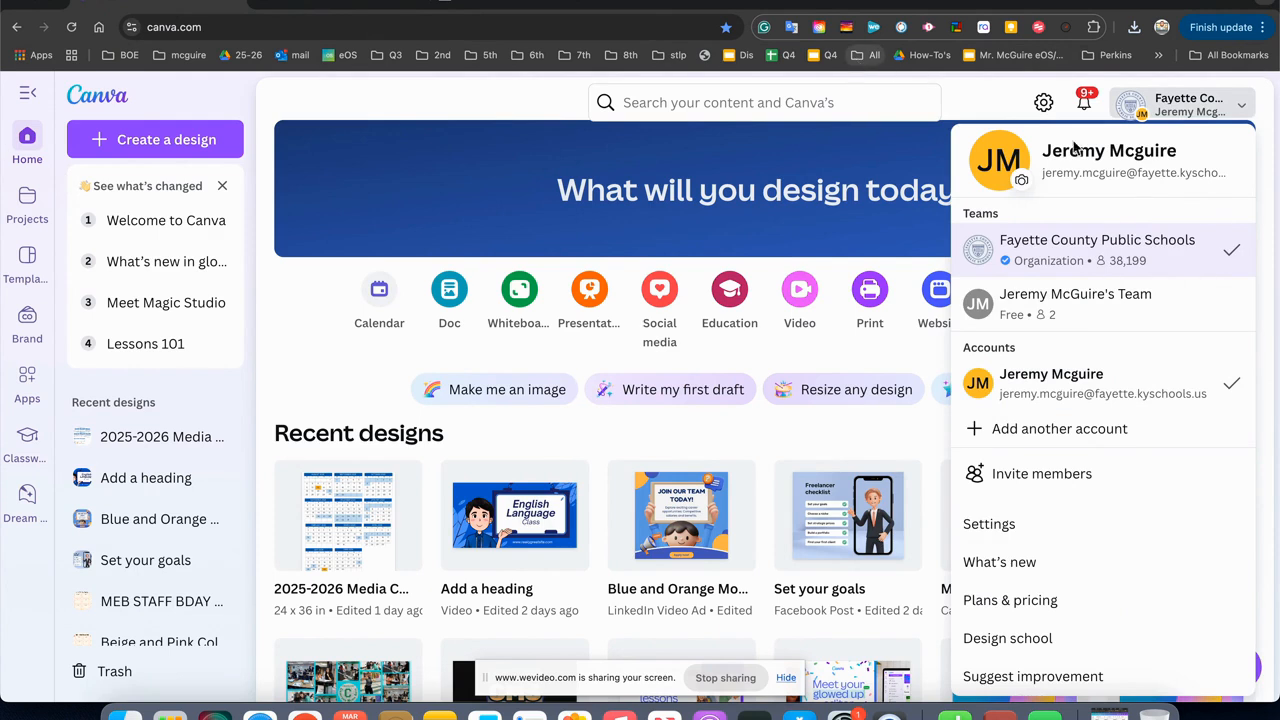
{"action": "scroll", "coordinate": [1093, 167], "scroll_direction": "down", "scroll_amount": 2}
{"action": "left_click", "coordinate": [1000, 677]}
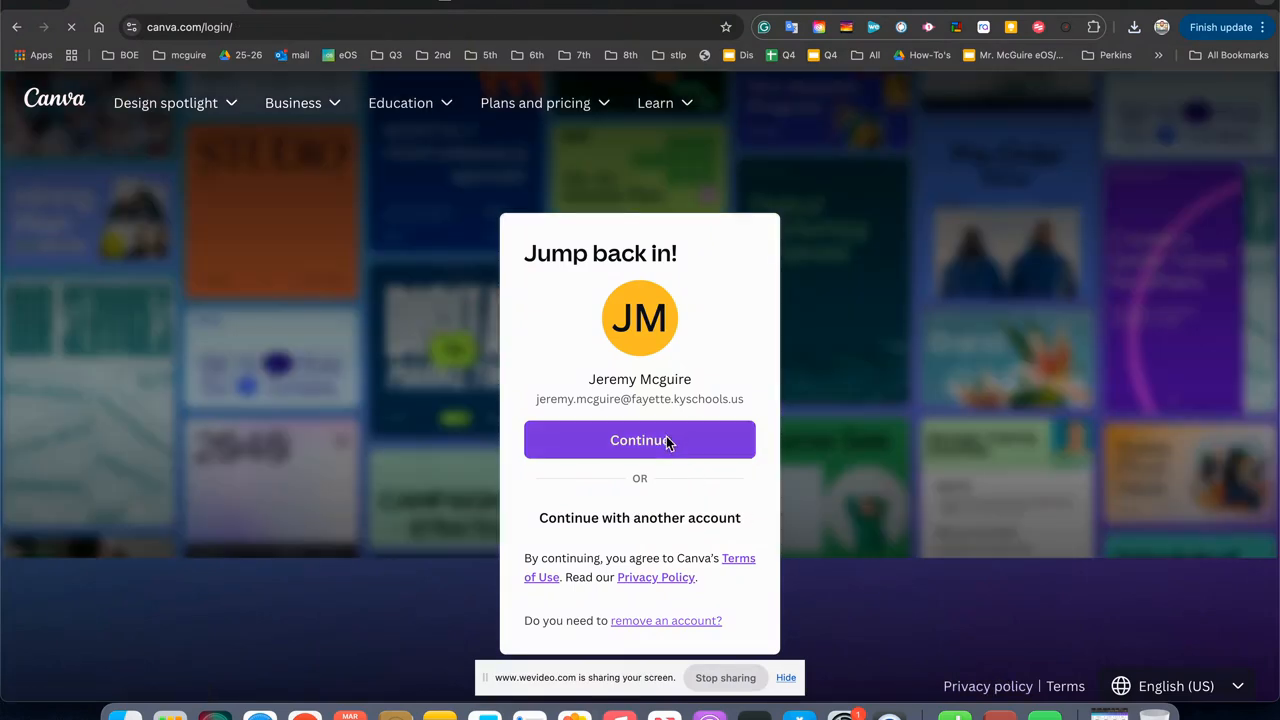
{"action": "left_click", "coordinate": [666, 442]}
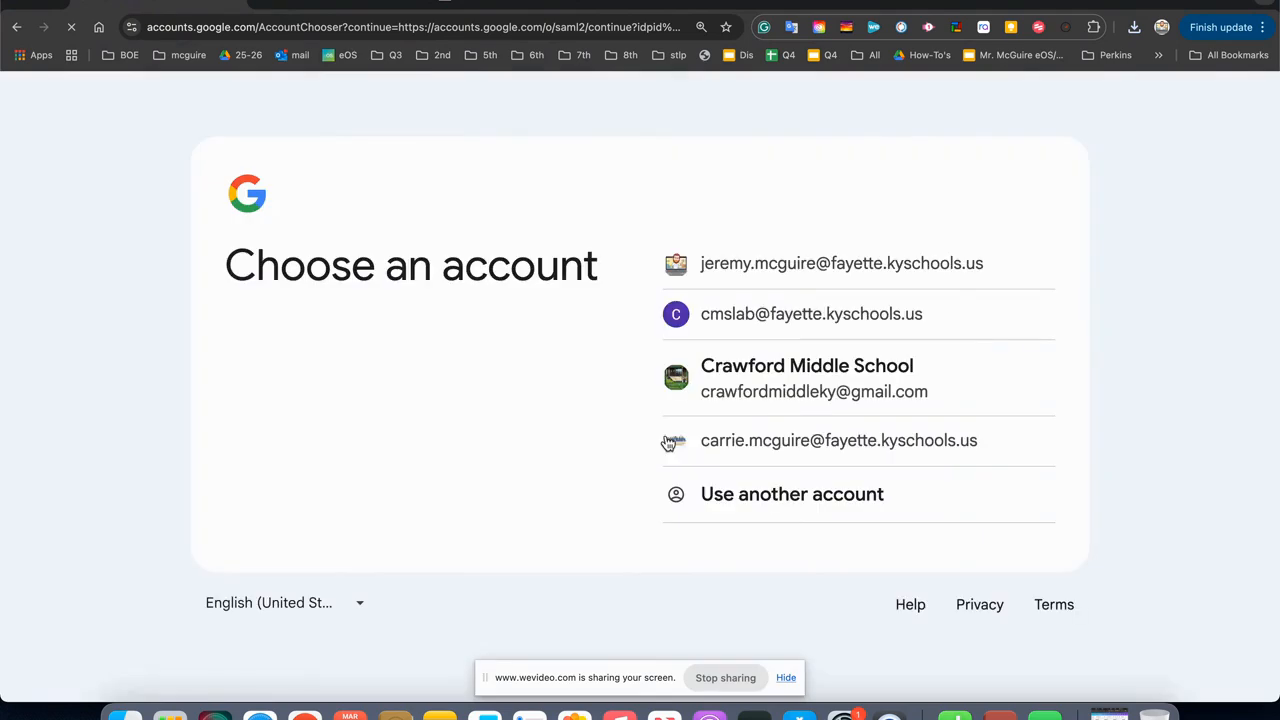
{"action": "left_click", "coordinate": [760, 276]}
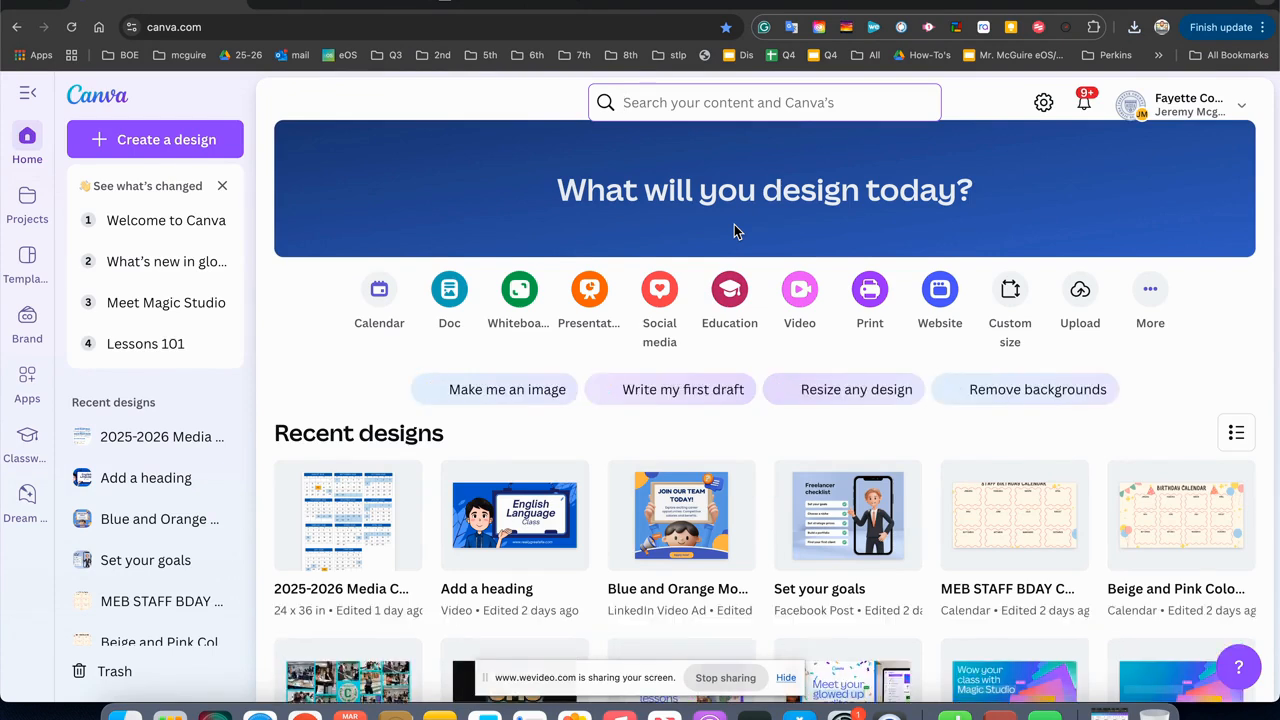
Look through the recent designs on the Canva home page.
{"action": "scroll", "coordinate": [832, 435], "scroll_direction": "down", "scroll_amount": 1}
{"action": "scroll", "coordinate": [832, 435], "scroll_direction": "down", "scroll_amount": 3}
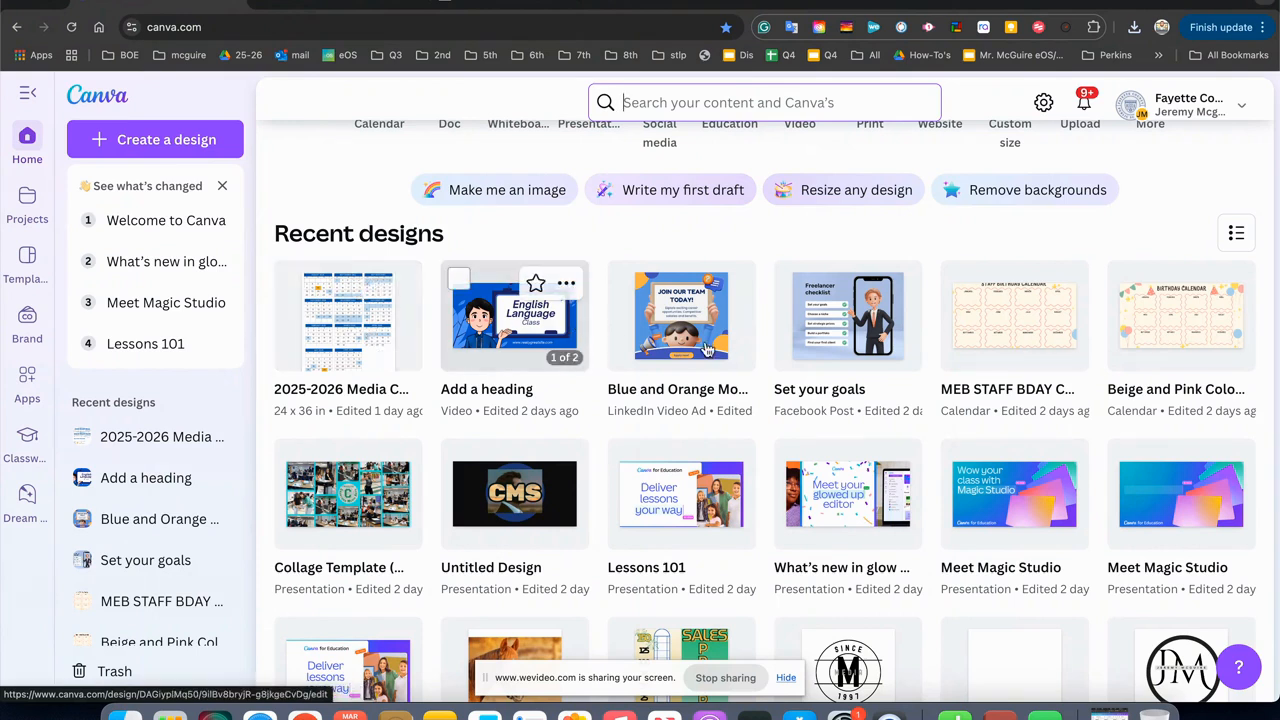
{"action": "scroll", "coordinate": [563, 328], "scroll_direction": "down", "scroll_amount": 5}
{"action": "scroll", "coordinate": [781, 355], "scroll_direction": "down", "scroll_amount": 10}
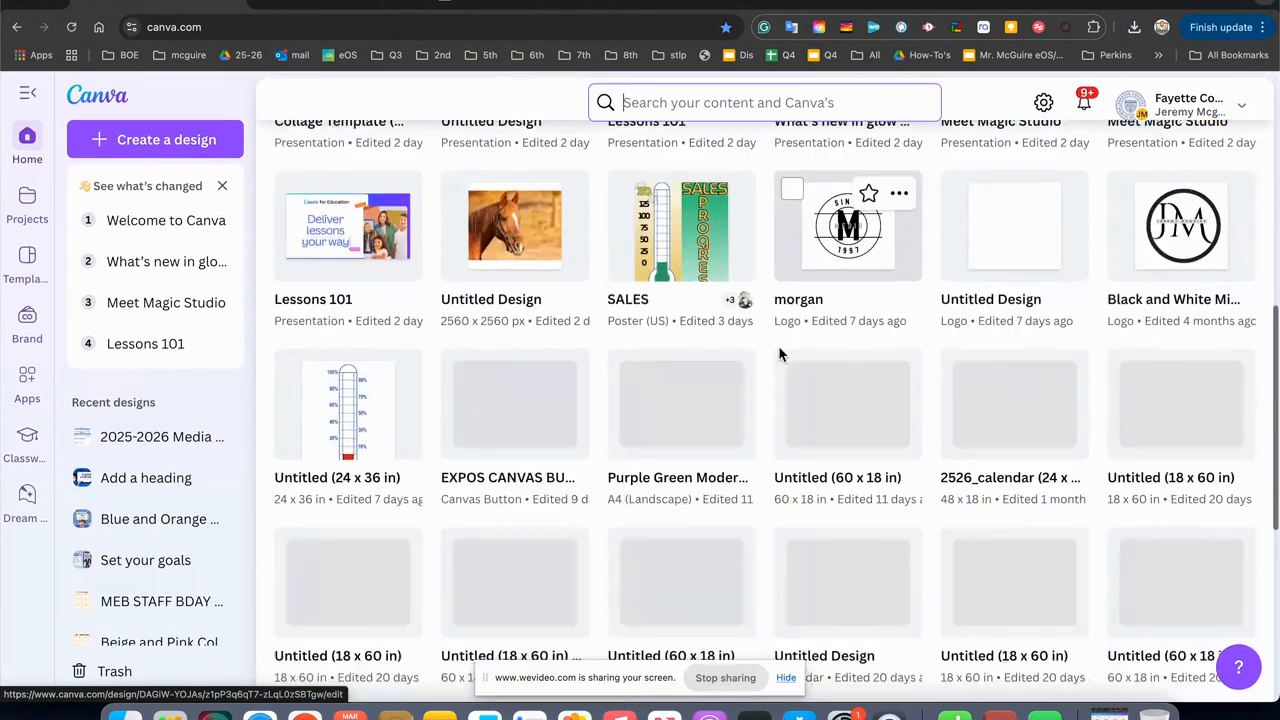
{"action": "scroll", "coordinate": [781, 355], "scroll_direction": "up", "scroll_amount": 10}
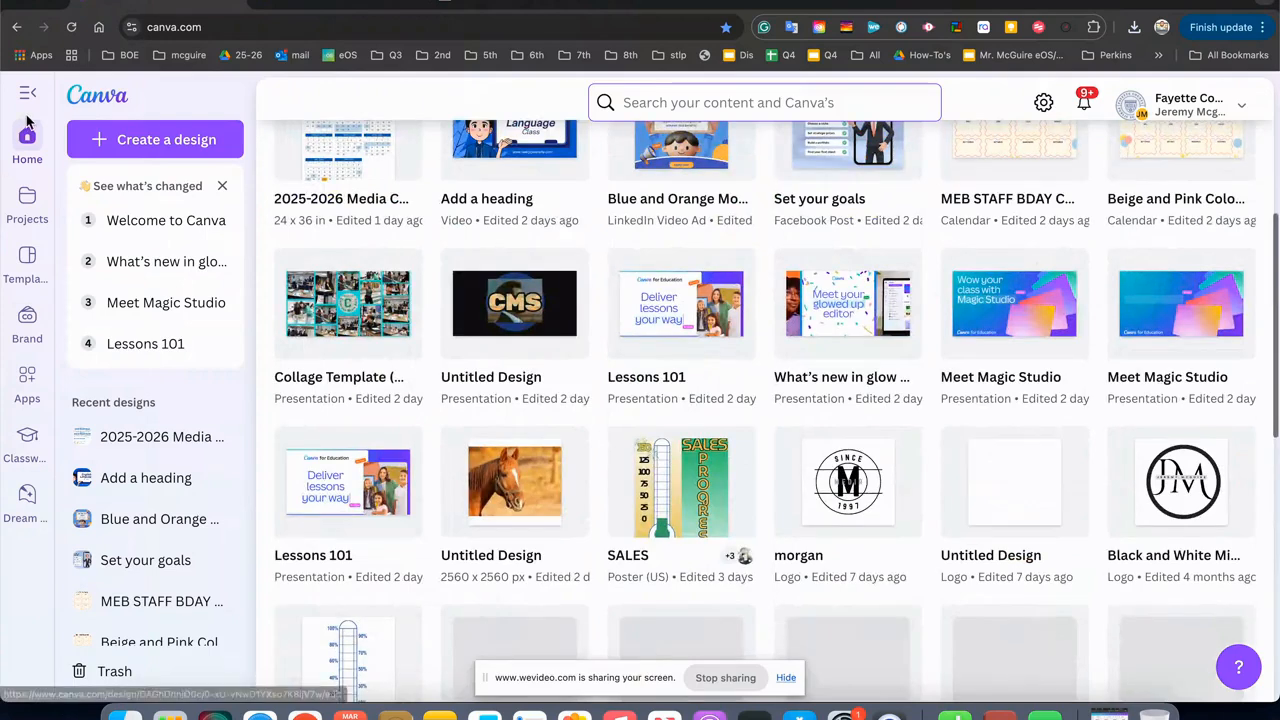
{"action": "scroll", "coordinate": [517, 318], "scroll_direction": "up", "scroll_amount": 5}
{"action": "scroll", "coordinate": [517, 318], "scroll_direction": "down", "scroll_amount": 15}
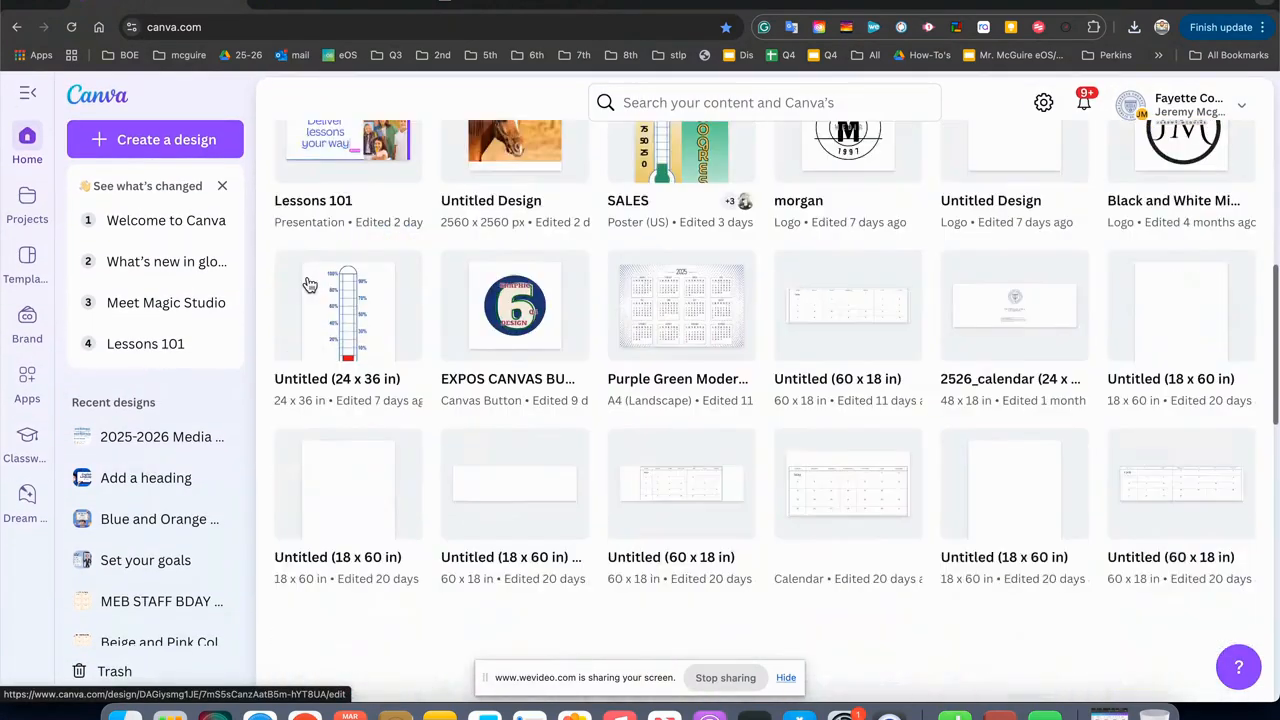
Create a new custom-size design, 2560 px wide and 2560 px high.
{"action": "left_click", "coordinate": [150, 140]}
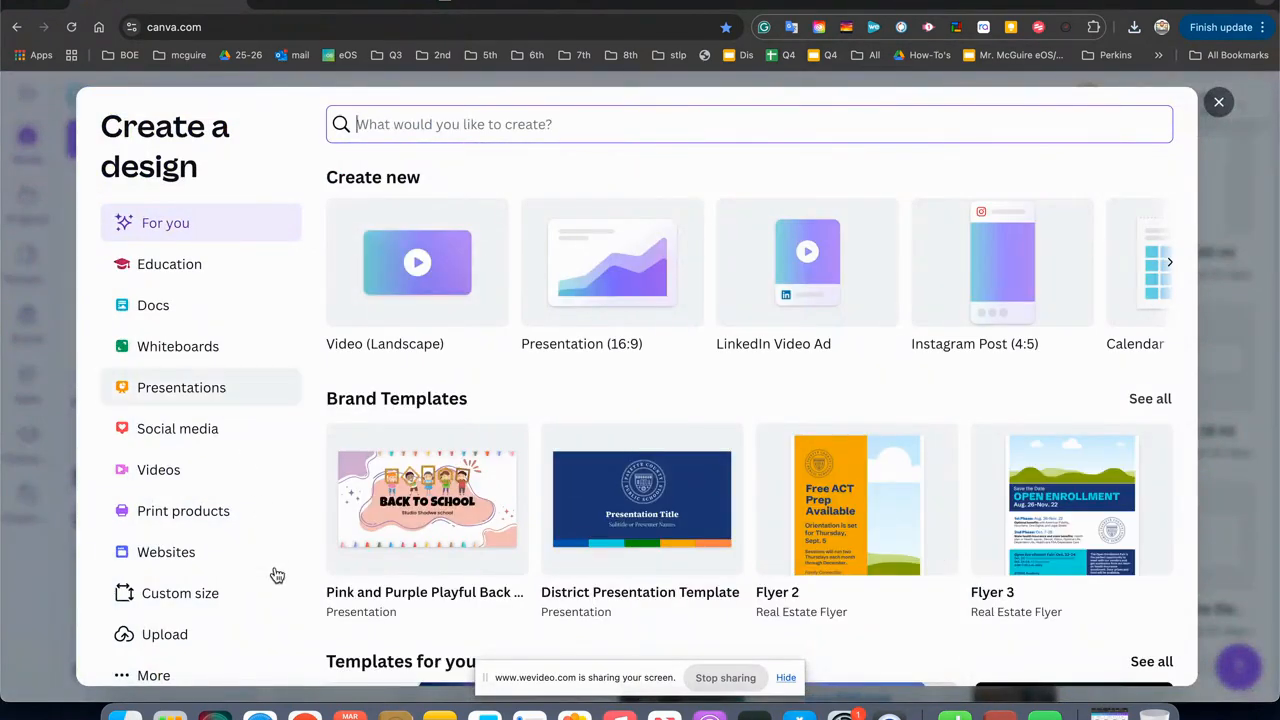
{"action": "left_click", "coordinate": [170, 609]}
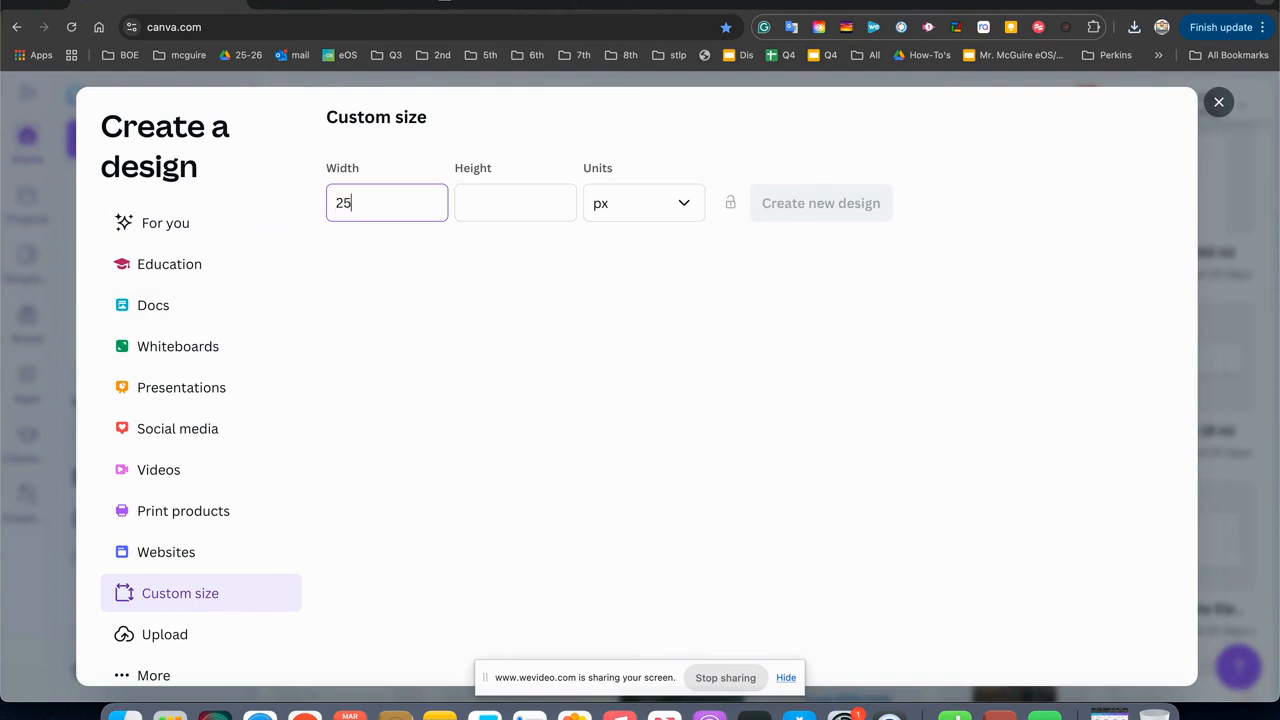
{"action": "type", "text": "2560"}
{"action": "left_click", "coordinate": [540, 207]}
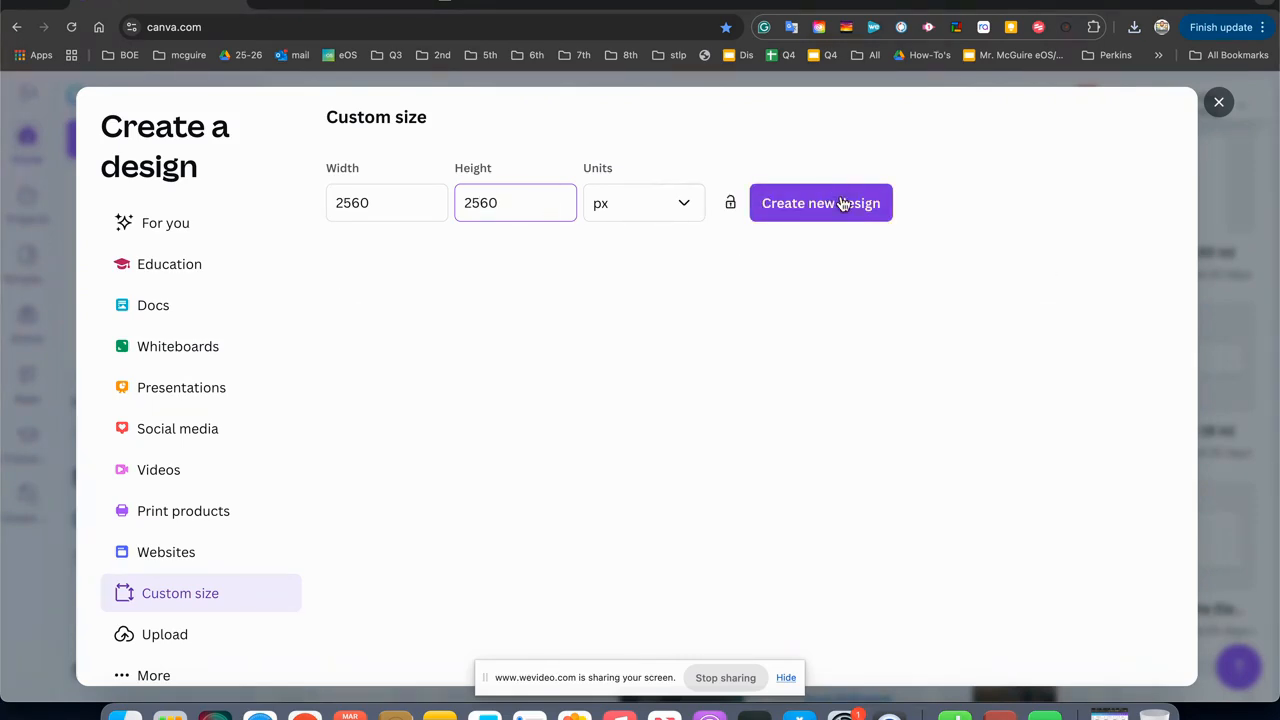
{"action": "left_click", "coordinate": [843, 204]}
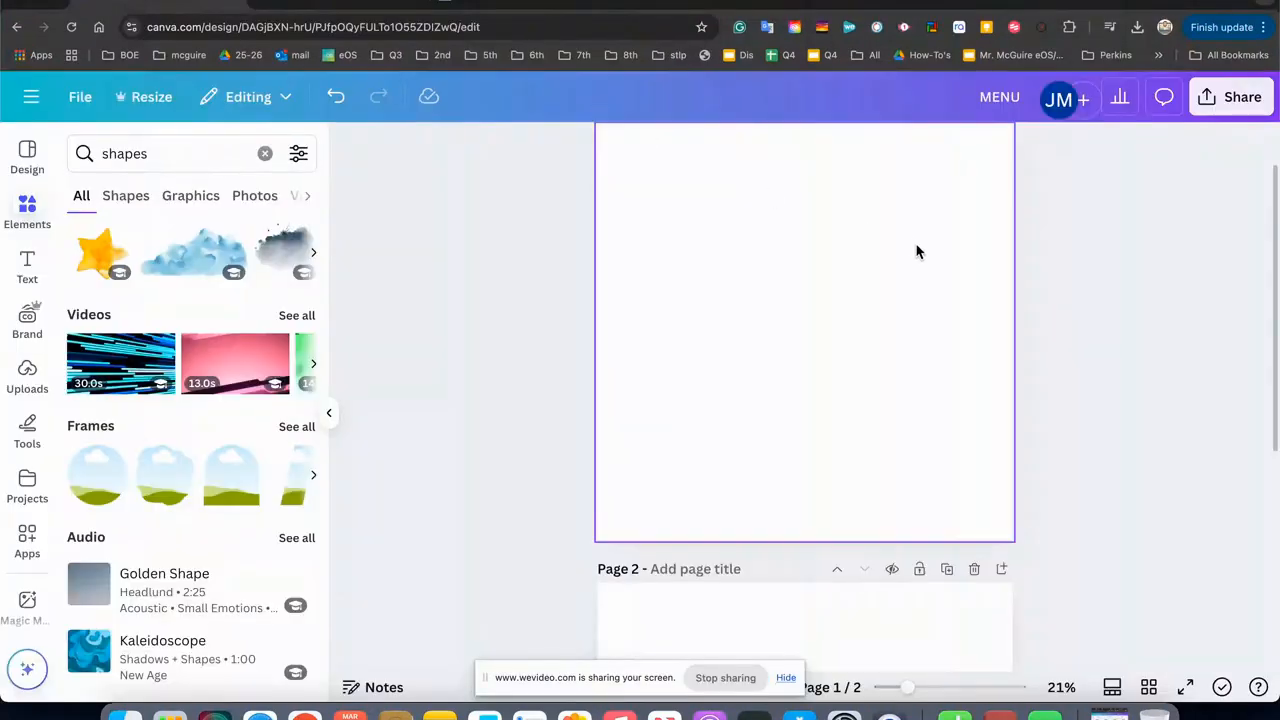
Delete the blank second page of the design.
{"action": "scroll", "coordinate": [917, 246], "scroll_direction": "up", "scroll_amount": 1}
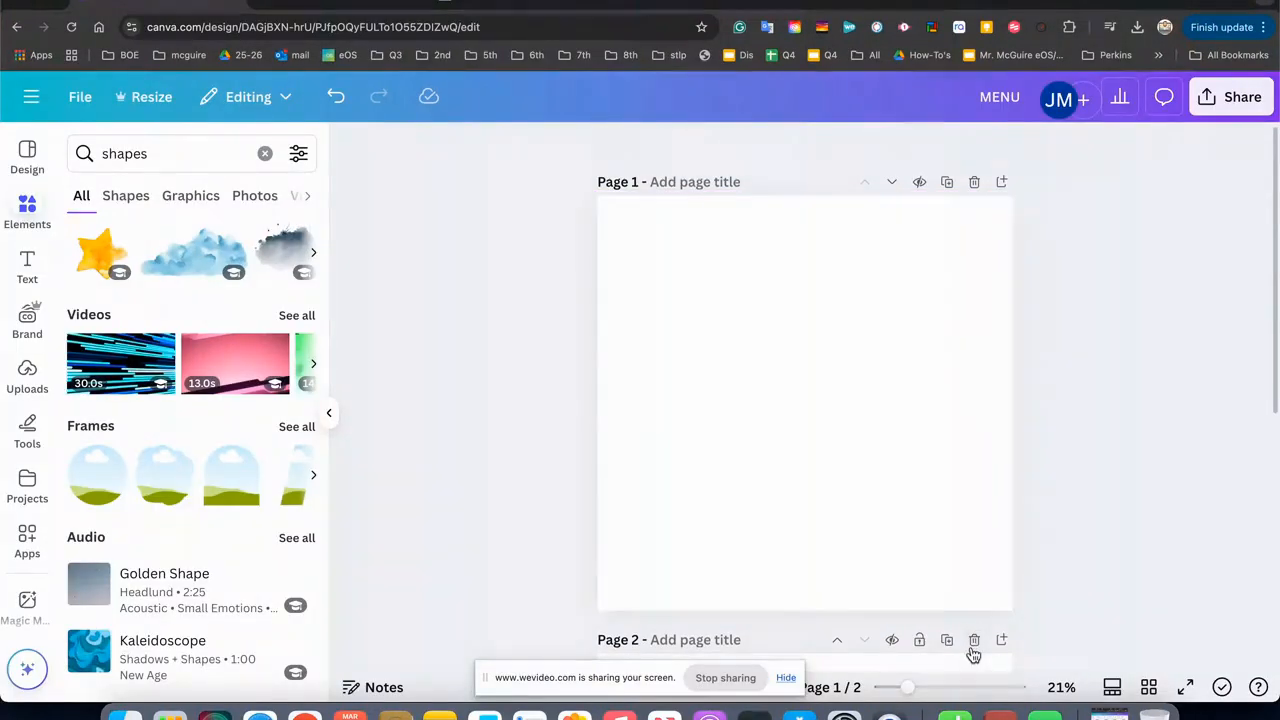
{"action": "scroll", "coordinate": [833, 443], "scroll_direction": "down", "scroll_amount": 1}
{"action": "scroll", "coordinate": [833, 443], "scroll_direction": "up", "scroll_amount": 1}
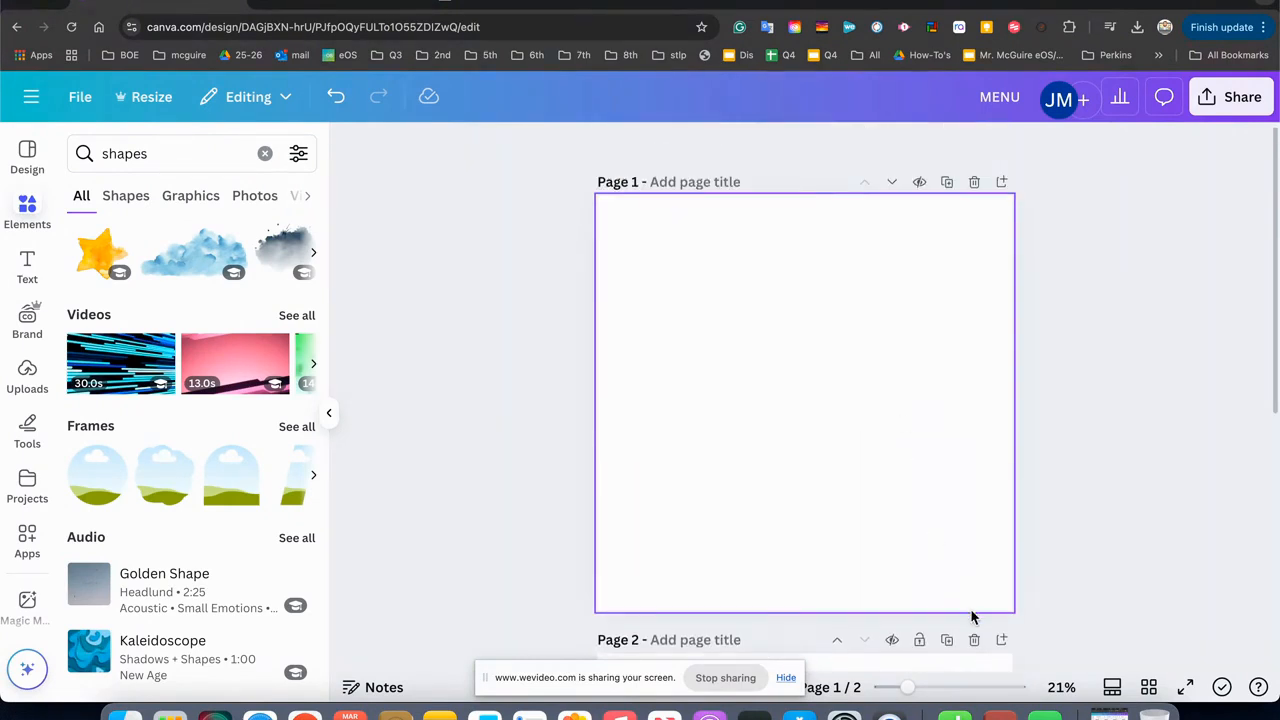
{"action": "left_click", "coordinate": [974, 639]}
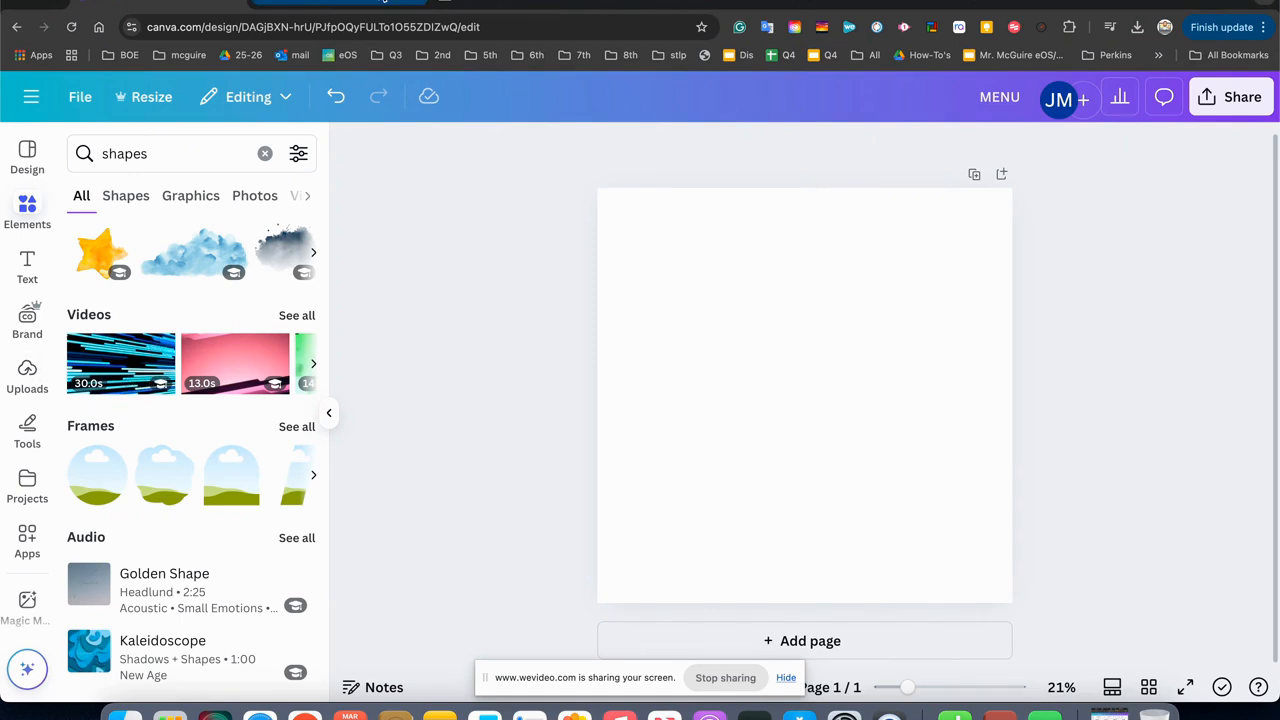
Place the uploaded photo of the kittens on grass on the page and enlarge it to the full page width.
{"action": "left_click", "coordinate": [340, 4]}
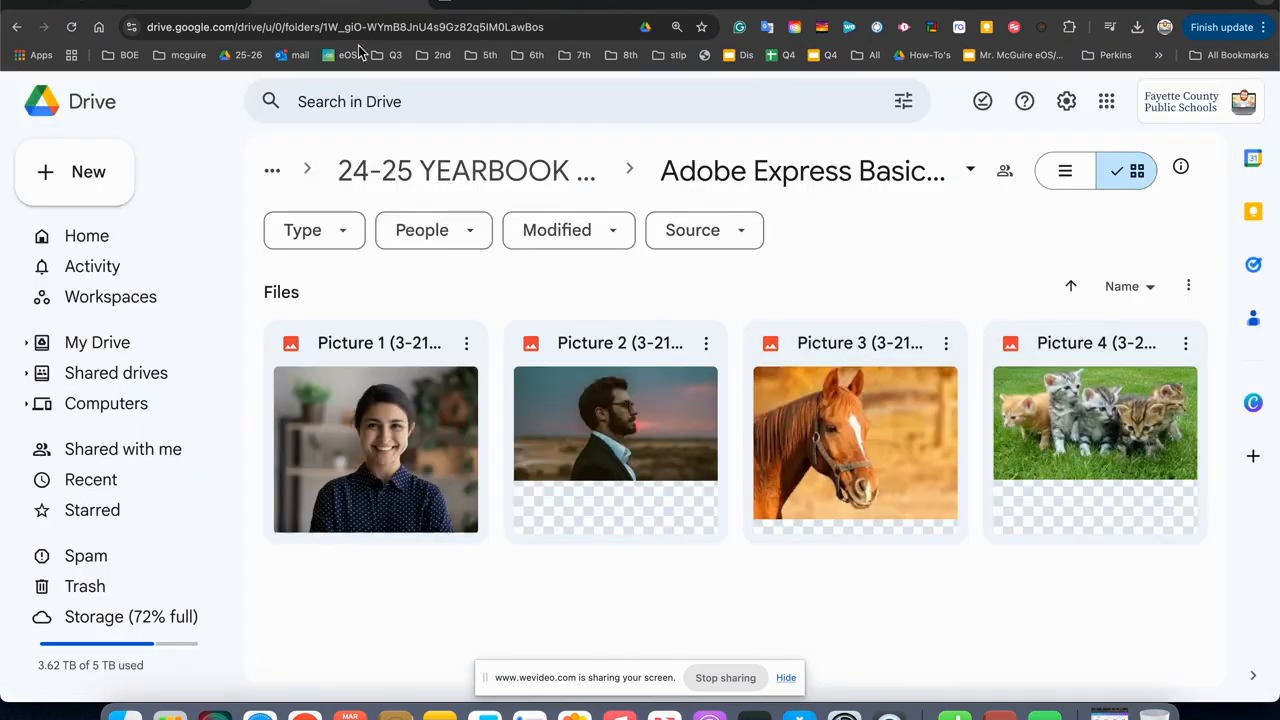
{"action": "left_click", "coordinate": [105, 2]}
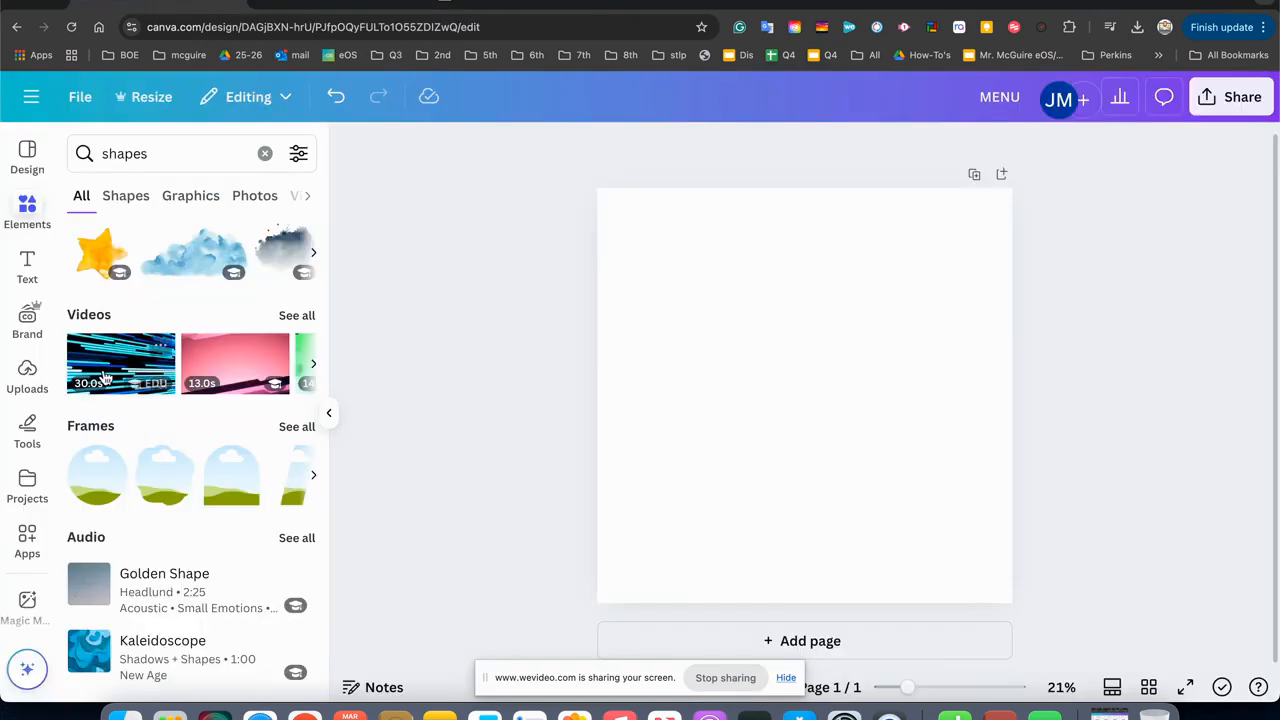
{"action": "left_click", "coordinate": [27, 375]}
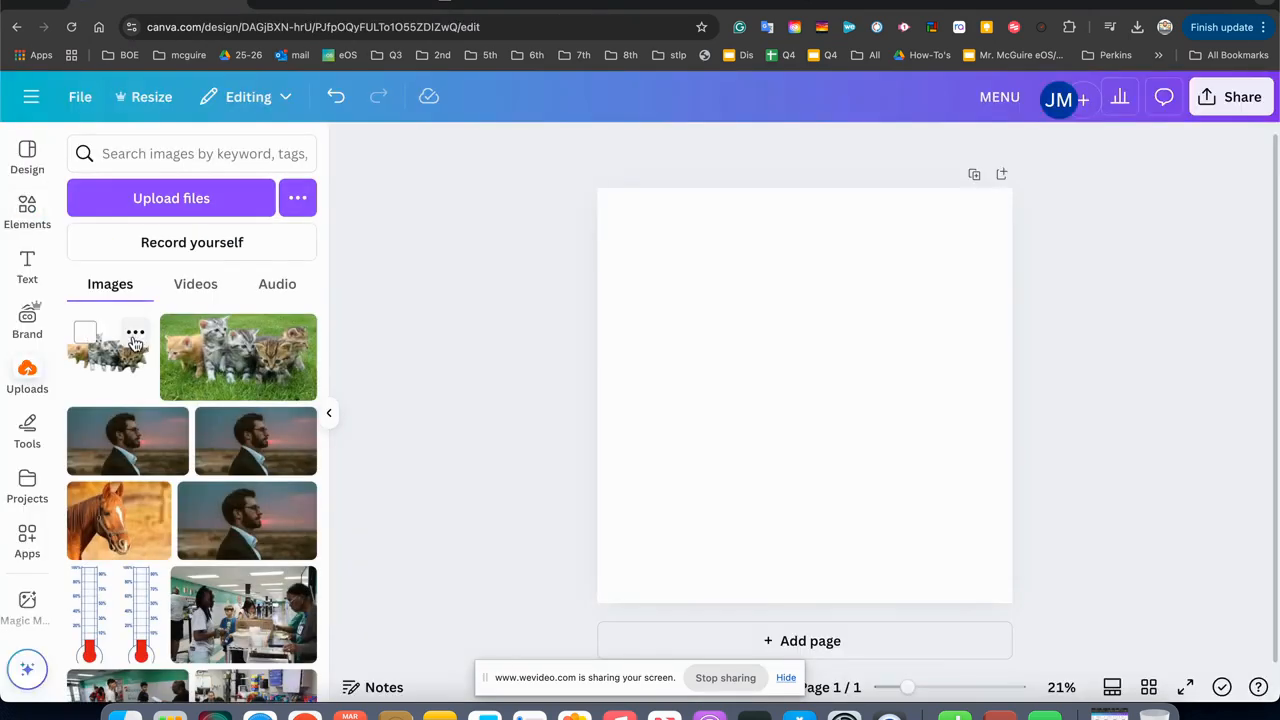
{"action": "left_click", "coordinate": [207, 357]}
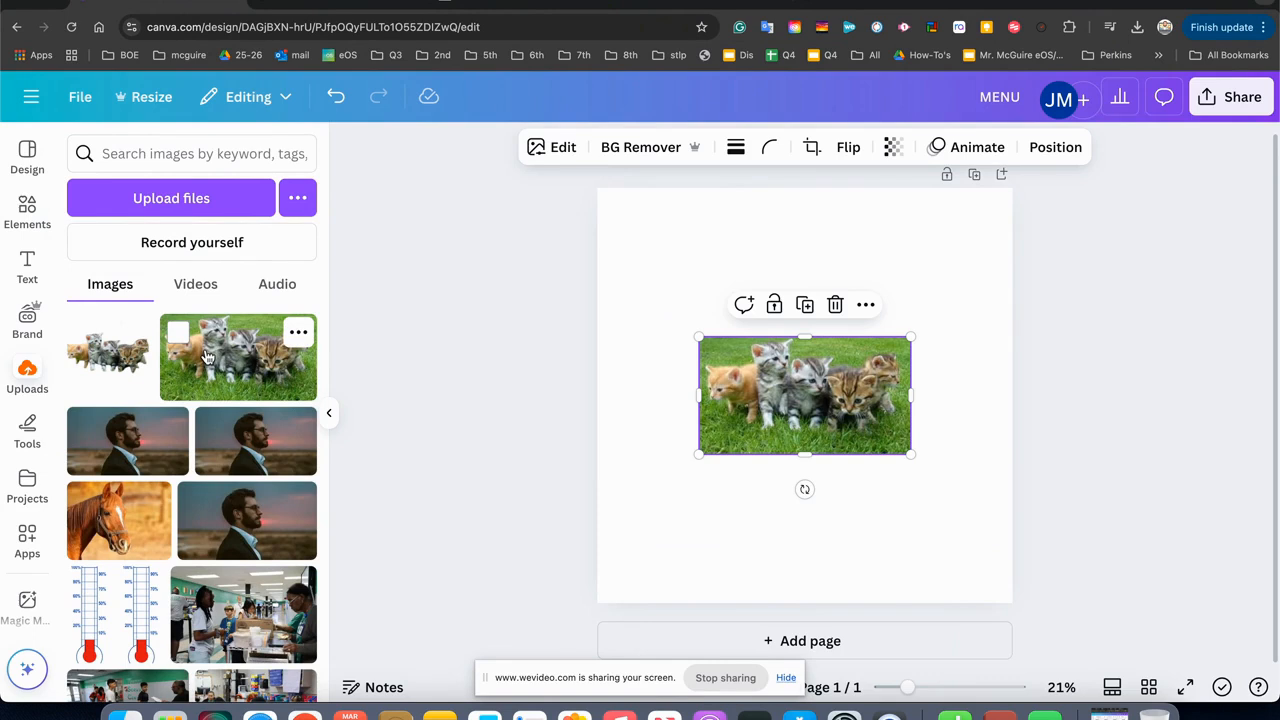
{"action": "left_click_drag", "start_coordinate": [700, 456], "coordinate": [602, 507]}
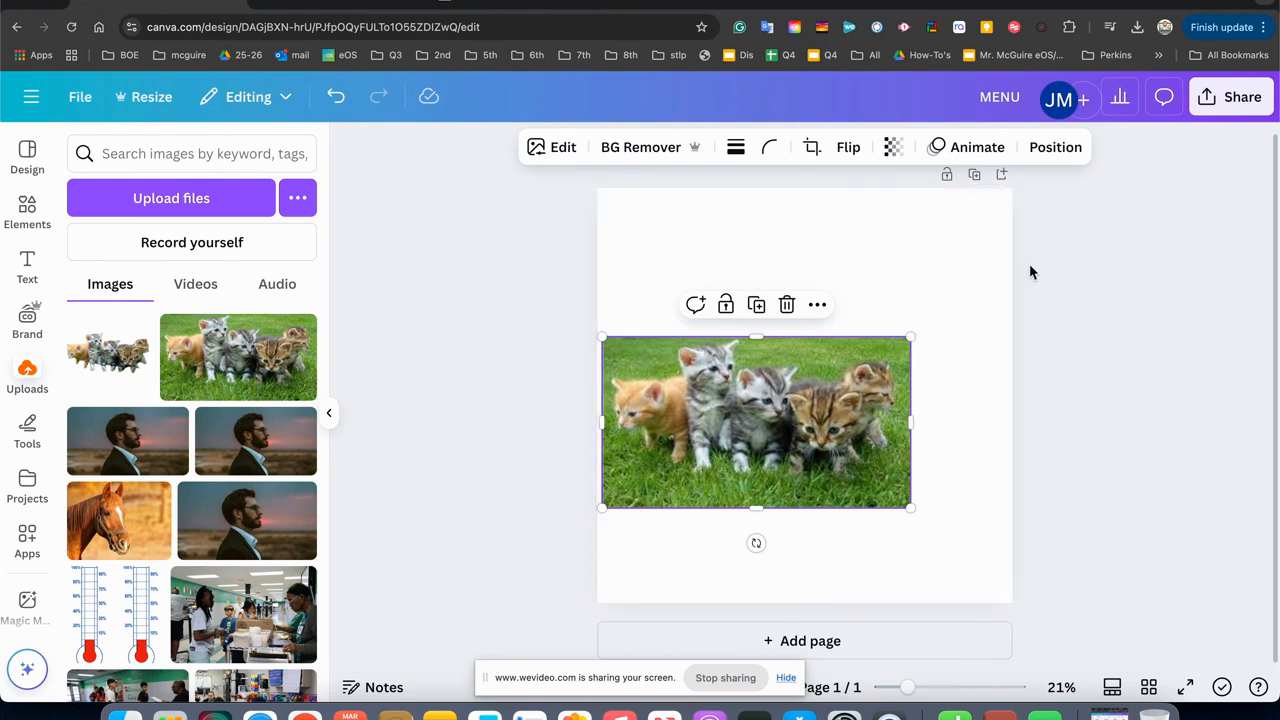
{"action": "left_click_drag", "start_coordinate": [912, 338], "coordinate": [1012, 281]}
Remove the background of the kittens photo with BG Remover.
{"action": "left_click", "coordinate": [1066, 363]}
{"action": "left_click", "coordinate": [897, 383]}
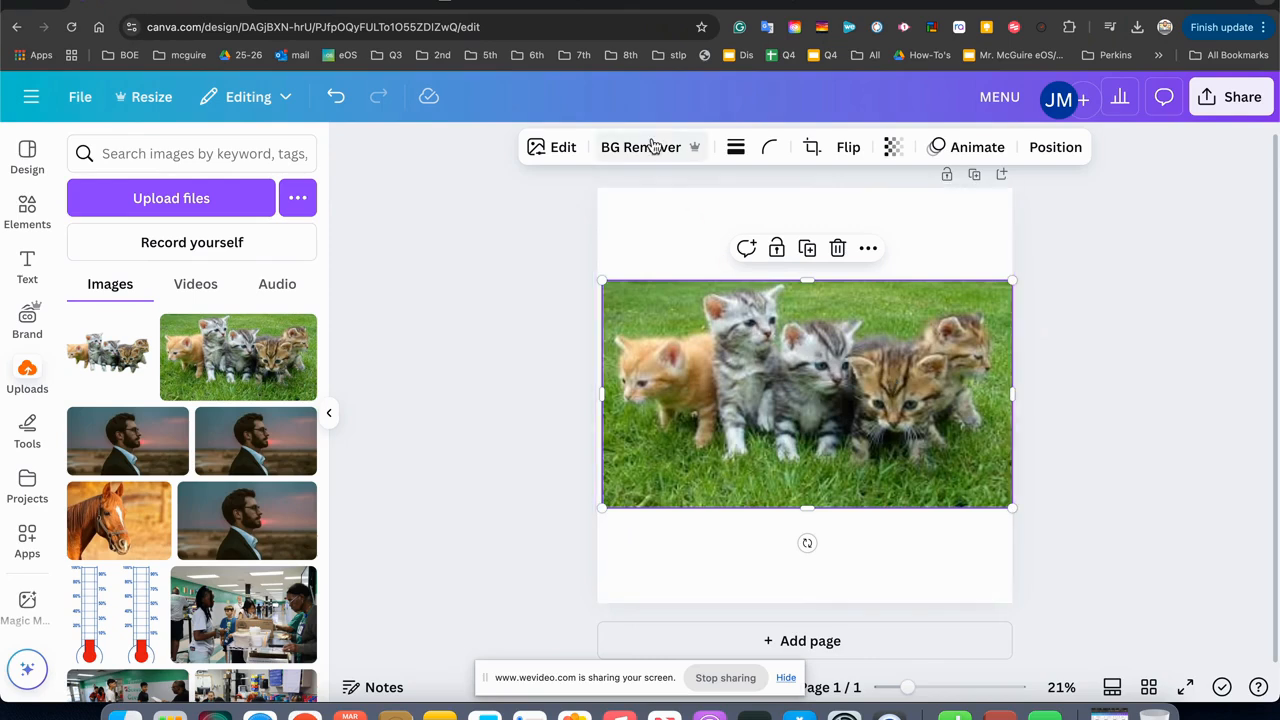
{"action": "left_click", "coordinate": [476, 373]}
Add the uploaded kittens cut-out without background to the page and delete the larger kittens photo behind it.
{"action": "left_click", "coordinate": [120, 383]}
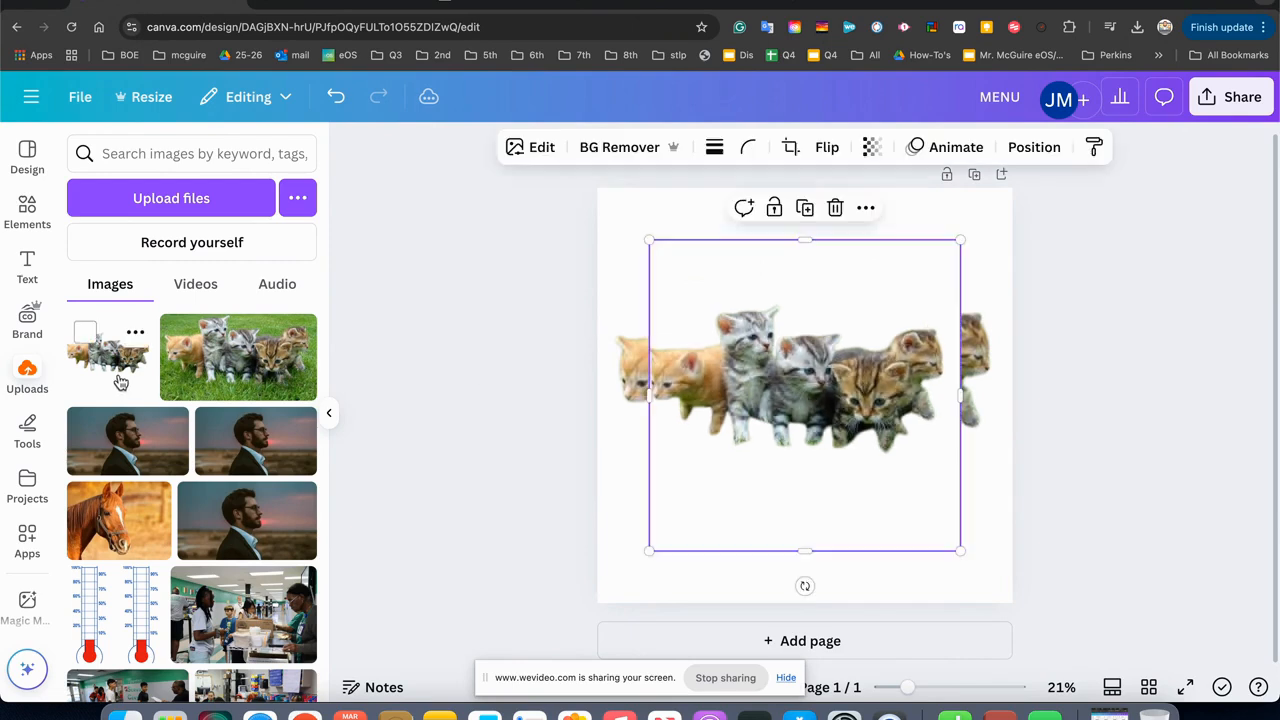
{"action": "left_click", "coordinate": [752, 402]}
{"action": "left_click", "coordinate": [568, 422]}
{"action": "left_click", "coordinate": [635, 381]}
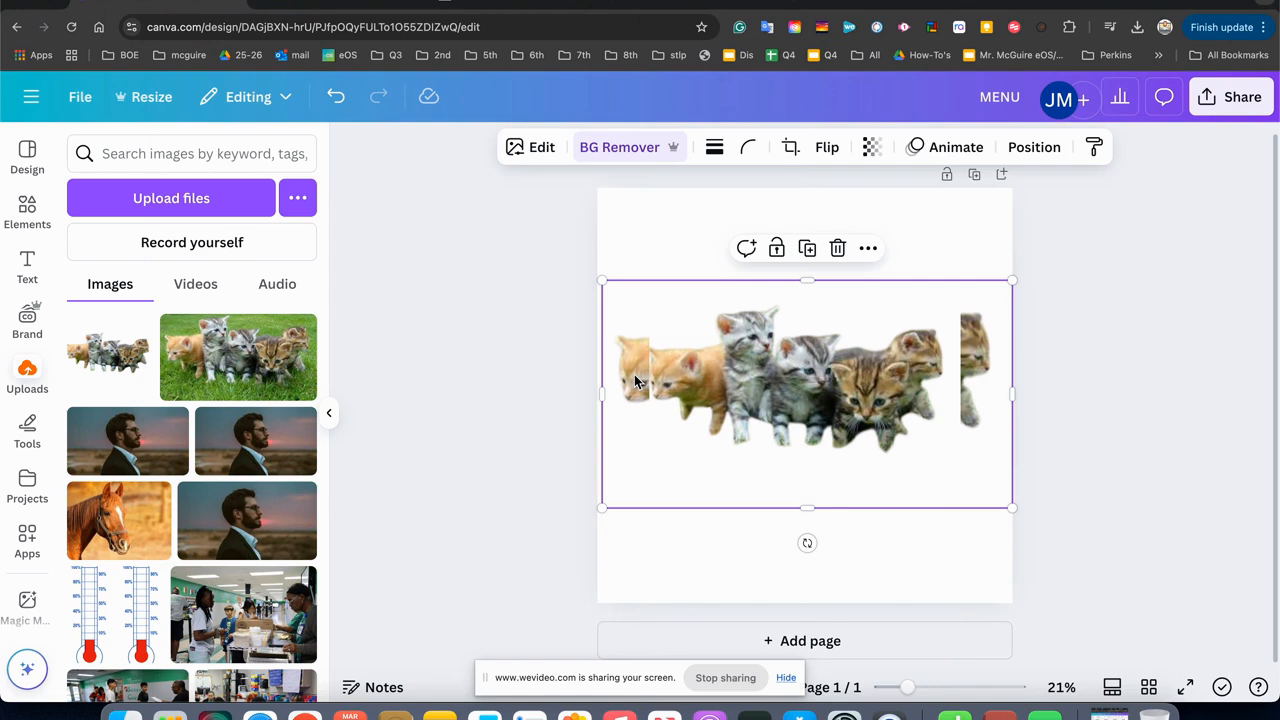
{"action": "key", "text": "Delete"}
Crop the empty space below and above the kittens in the cut-out picture.
{"action": "left_click", "coordinate": [751, 371]}
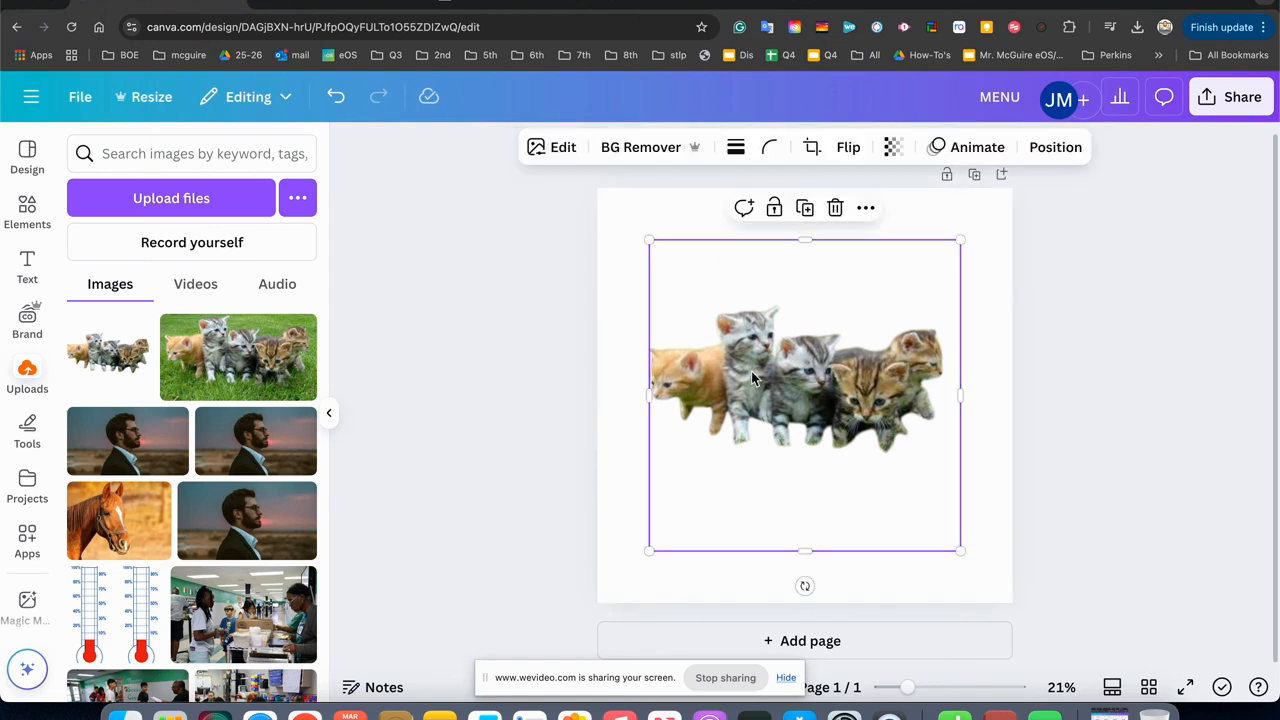
{"action": "mouse_move", "coordinate": [751, 371]}
{"action": "left_mouse_down"}
{"action": "mouse_move", "coordinate": [786, 365]}
{"action": "mouse_move", "coordinate": [716, 366]}
{"action": "mouse_move", "coordinate": [748, 419]}
{"action": "mouse_move", "coordinate": [748, 358]}
{"action": "mouse_move", "coordinate": [766, 371]}
{"action": "left_mouse_up"}
{"action": "key", "text": "Delete"}
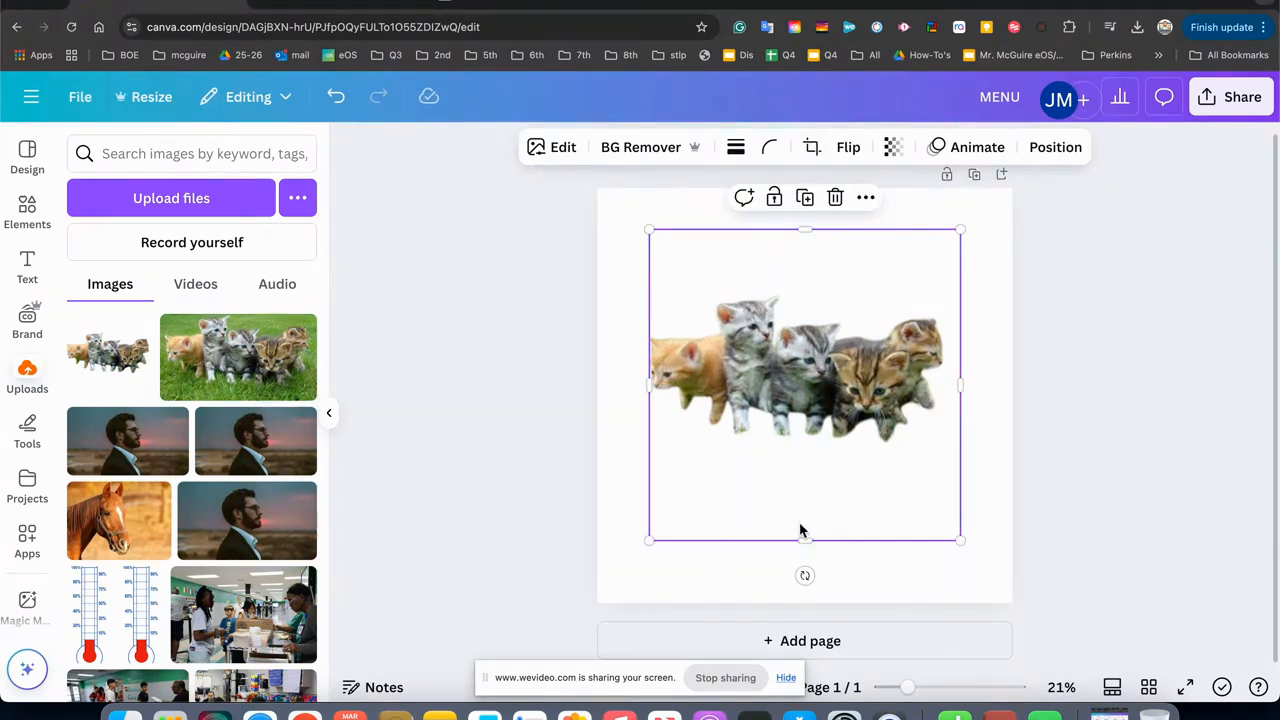
{"action": "left_click_drag", "start_coordinate": [804, 539], "coordinate": [801, 454]}
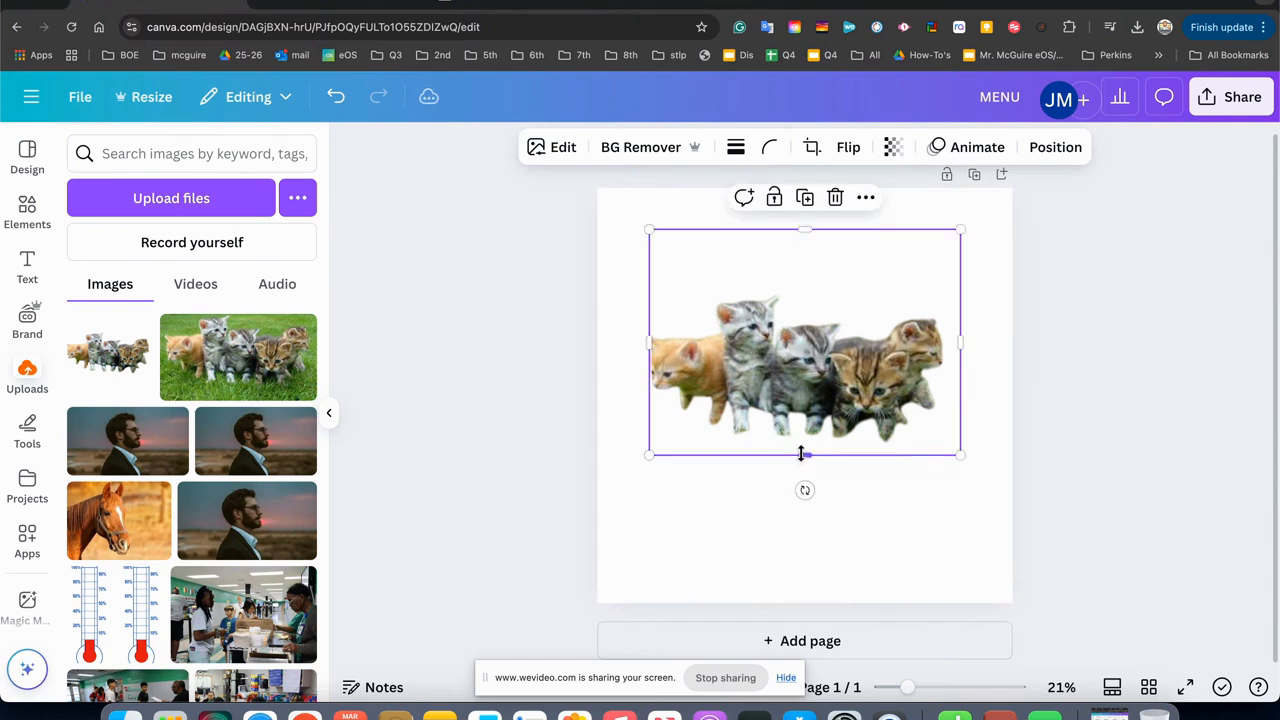
{"action": "left_click_drag", "start_coordinate": [802, 230], "coordinate": [806, 289]}
{"action": "left_click", "coordinate": [600, 364]}
Reposition the cropped kittens picture and enlarge it until it spans the full width of the page.
{"action": "left_click_drag", "start_coordinate": [758, 372], "coordinate": [799, 340]}
{"action": "left_click_drag", "start_coordinate": [687, 423], "coordinate": [607, 462]}
{"action": "left_click_drag", "start_coordinate": [680, 409], "coordinate": [682, 427]}
{"action": "left_click_drag", "start_coordinate": [620, 475], "coordinate": [596, 487]}
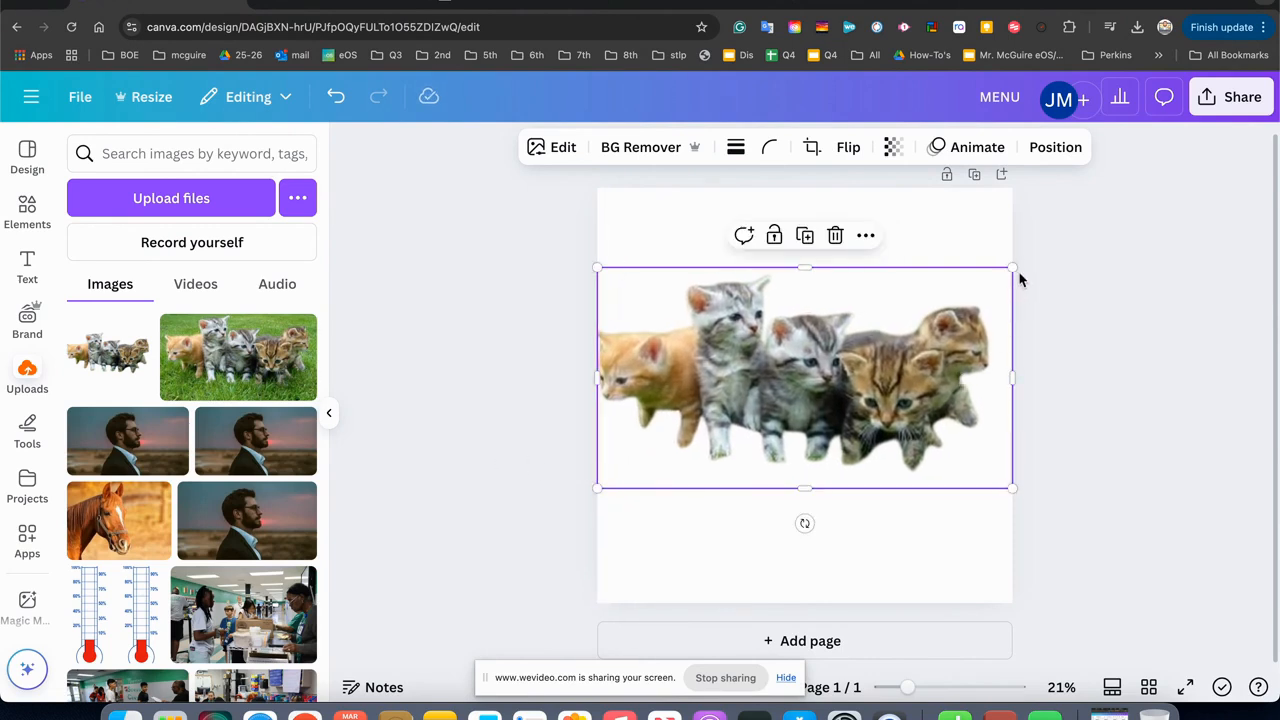
{"action": "left_click_drag", "start_coordinate": [1016, 267], "coordinate": [1020, 263]}
{"action": "left_click", "coordinate": [1074, 418]}
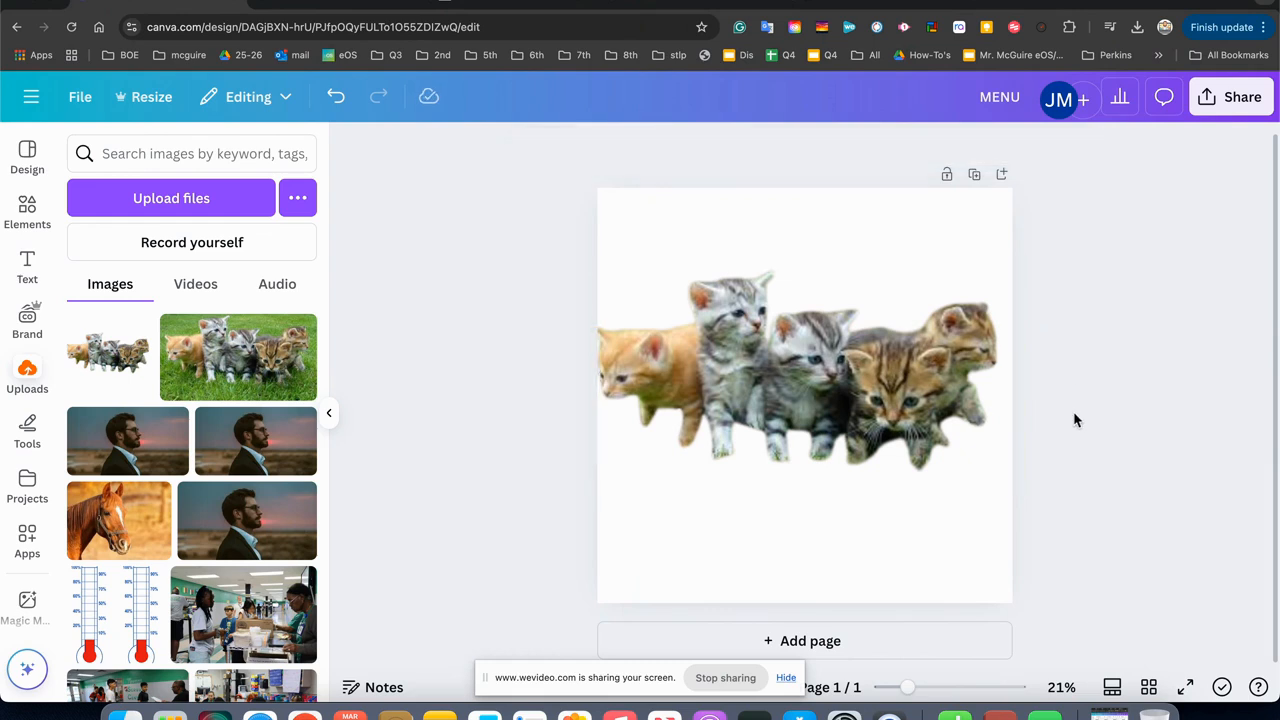
Move the kittens picture to the bottom of the page and apply the Custom Duotone effect to it.
{"action": "left_click_drag", "start_coordinate": [897, 407], "coordinate": [904, 522]}
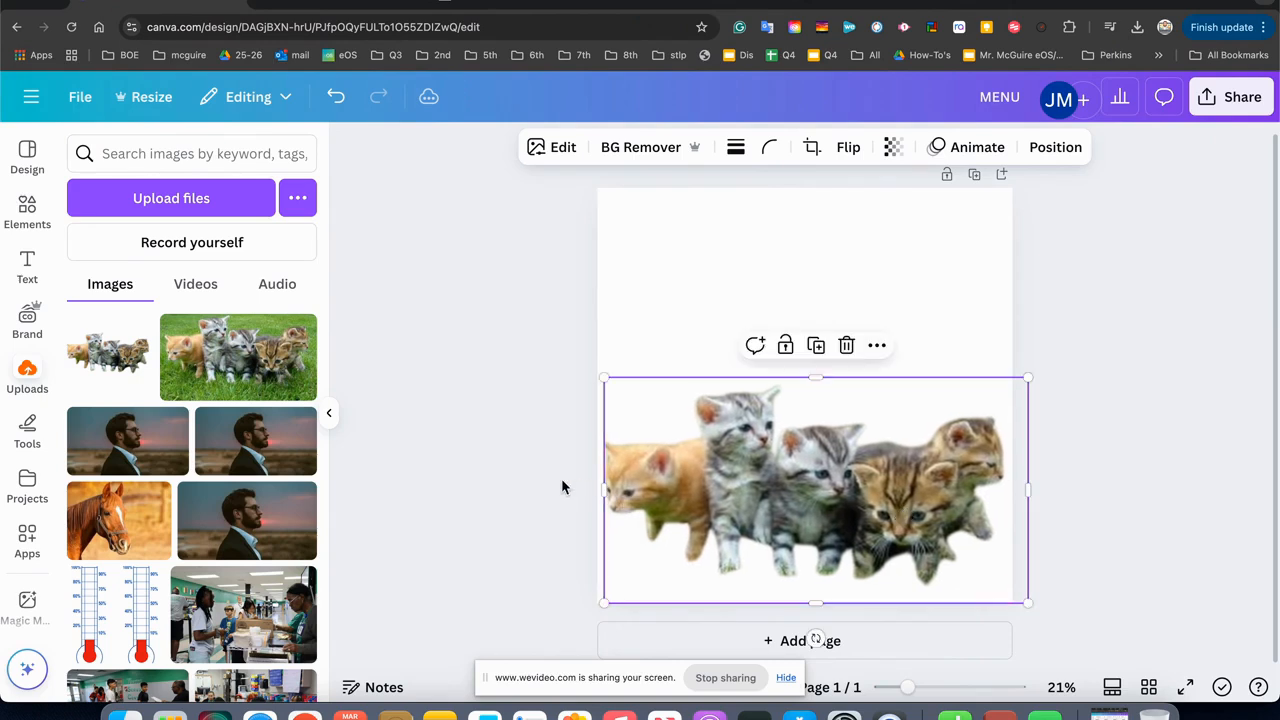
{"action": "left_click", "coordinate": [561, 150]}
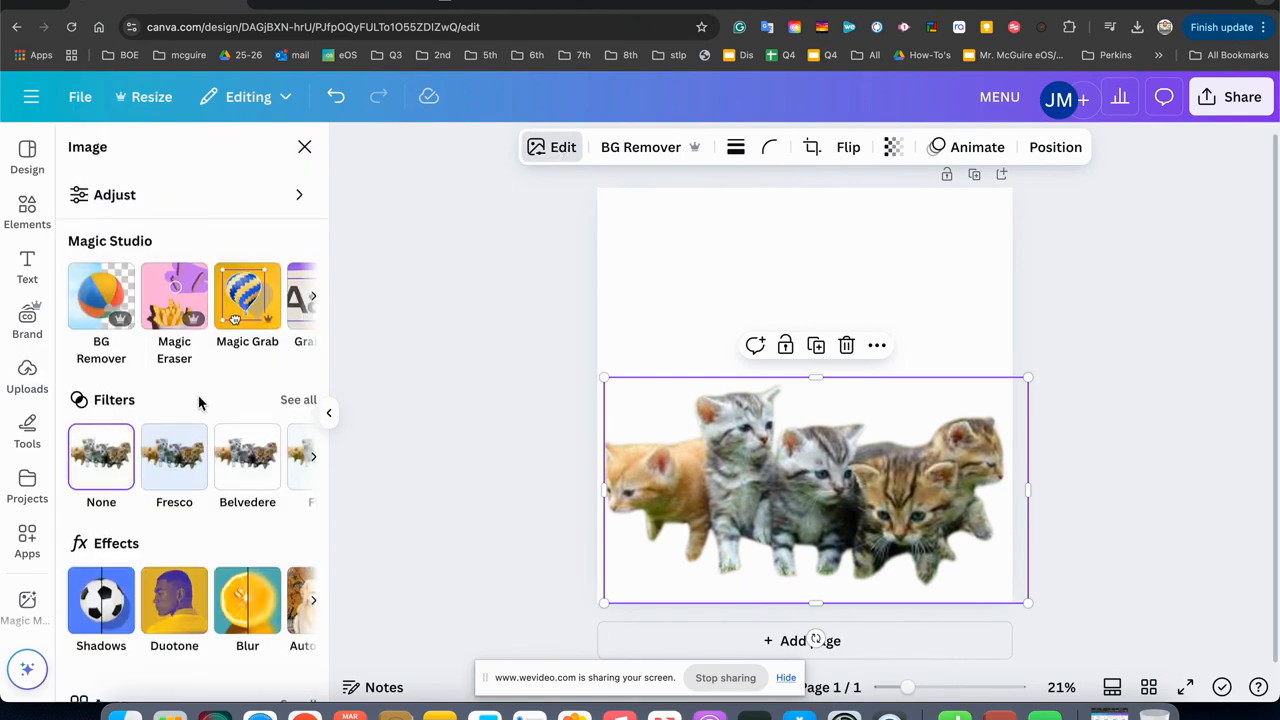
{"action": "scroll", "coordinate": [196, 420], "scroll_direction": "down", "scroll_amount": 3}
{"action": "left_click", "coordinate": [178, 468]}
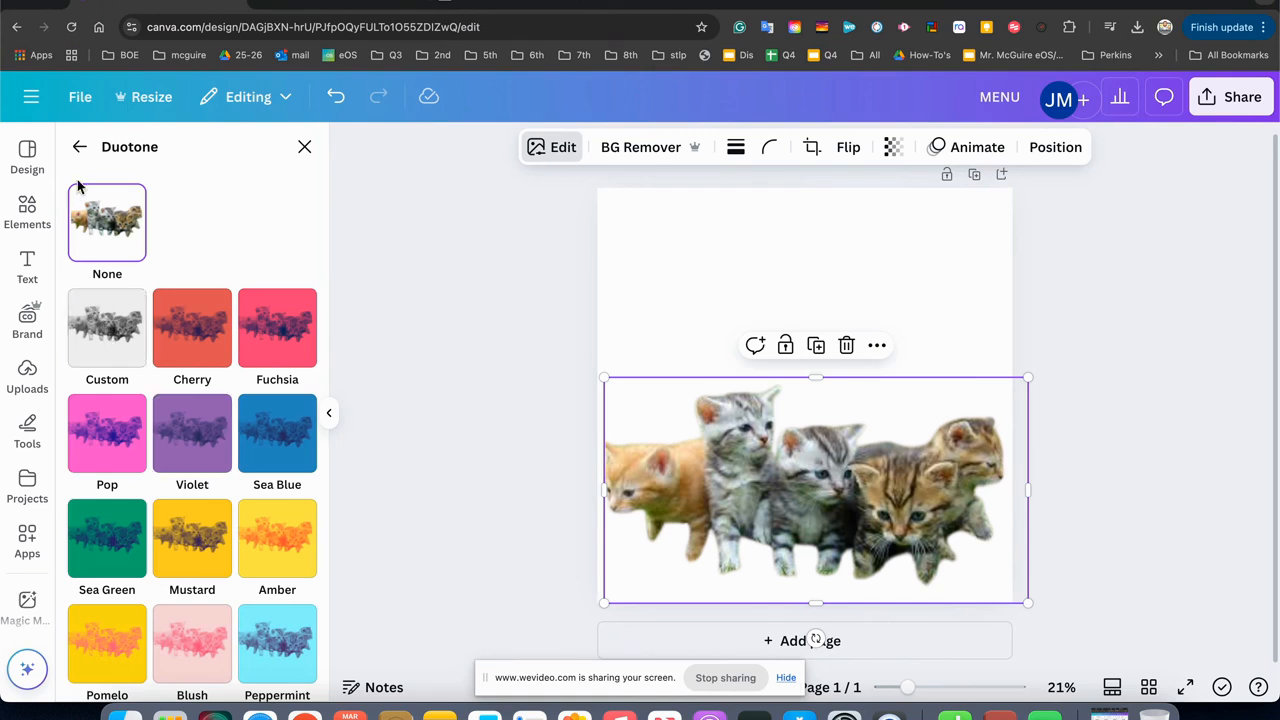
{"action": "left_click", "coordinate": [77, 149]}
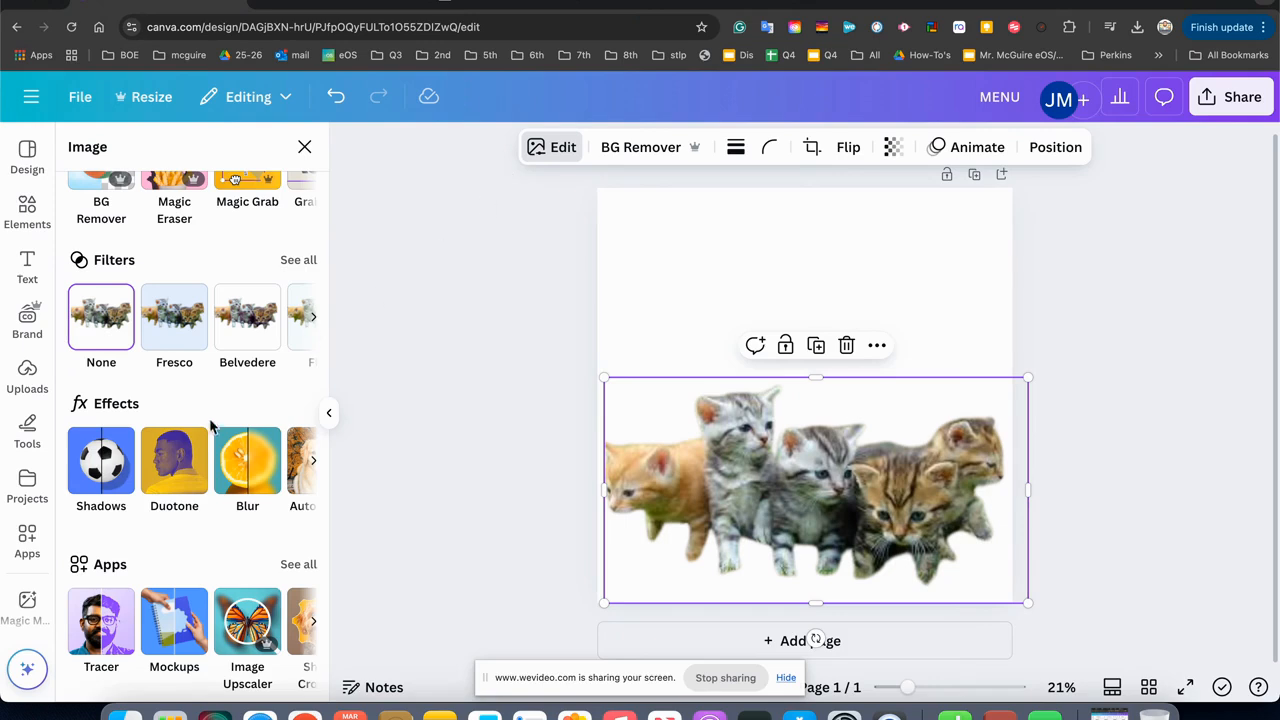
{"action": "left_click", "coordinate": [186, 470]}
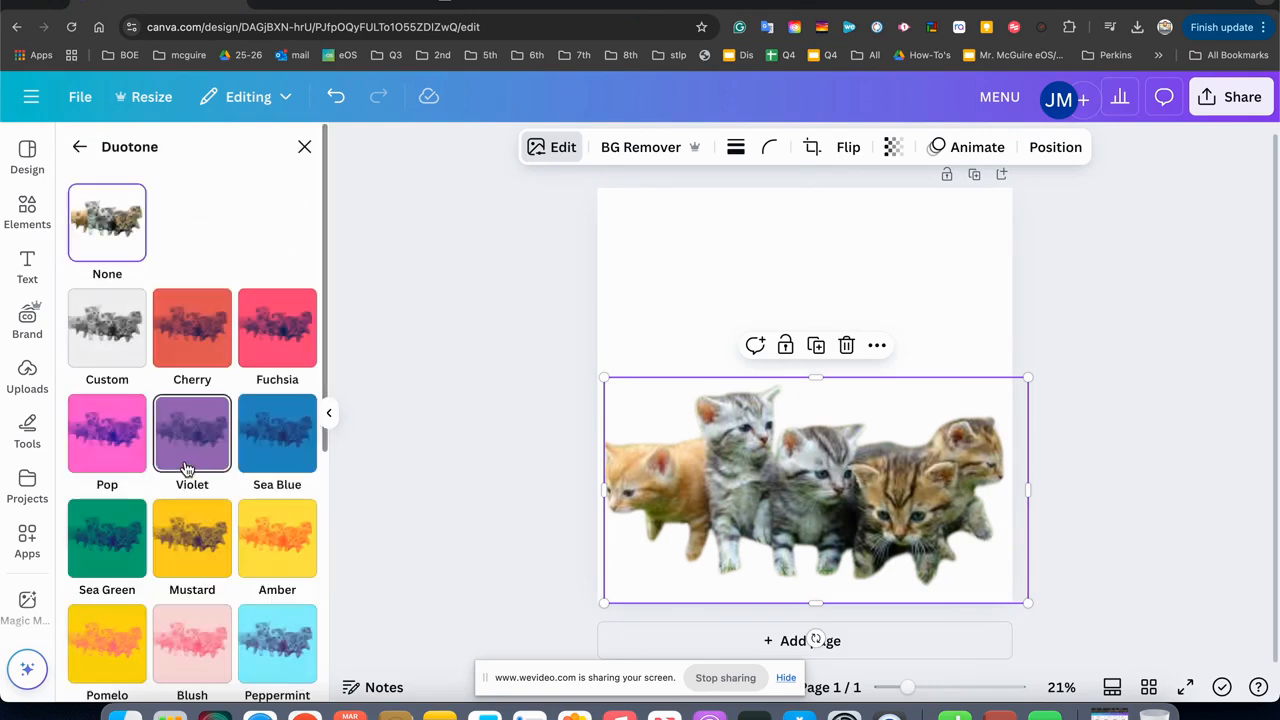
{"action": "left_click", "coordinate": [99, 320]}
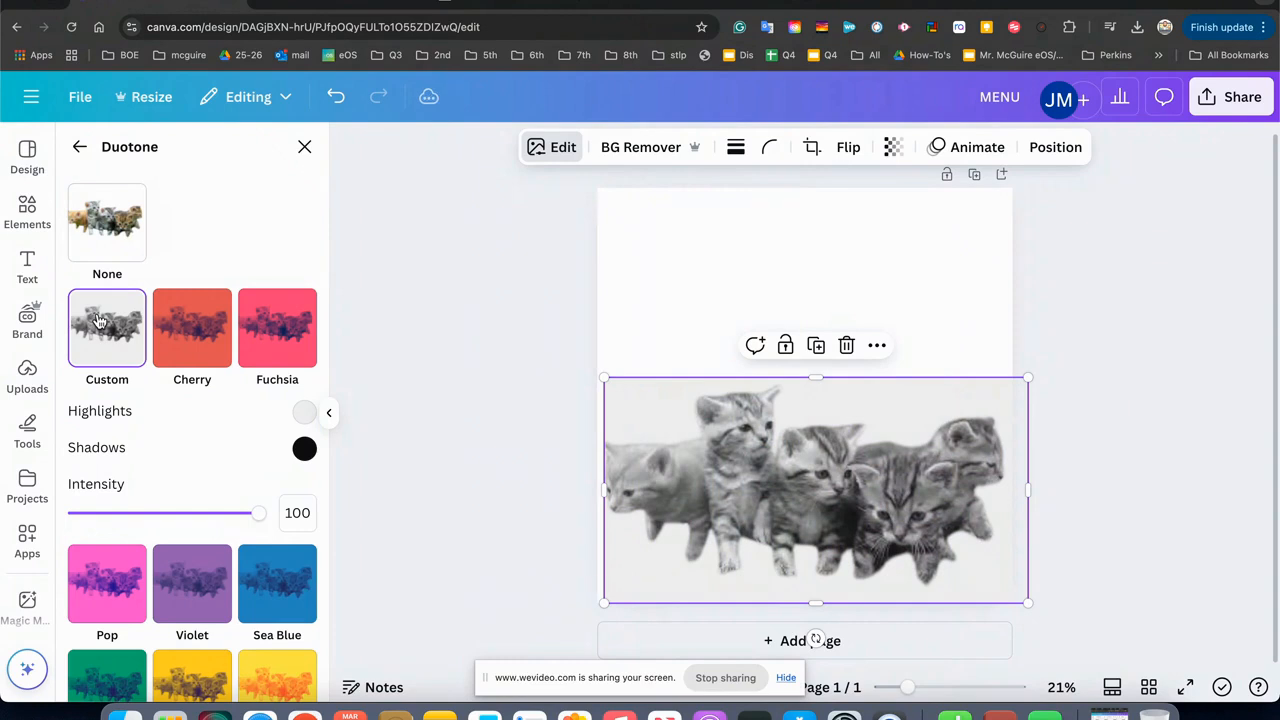
Set the highlights colour of the kittens picture's Custom Duotone effect to #000000.
{"action": "left_click", "coordinate": [304, 413]}
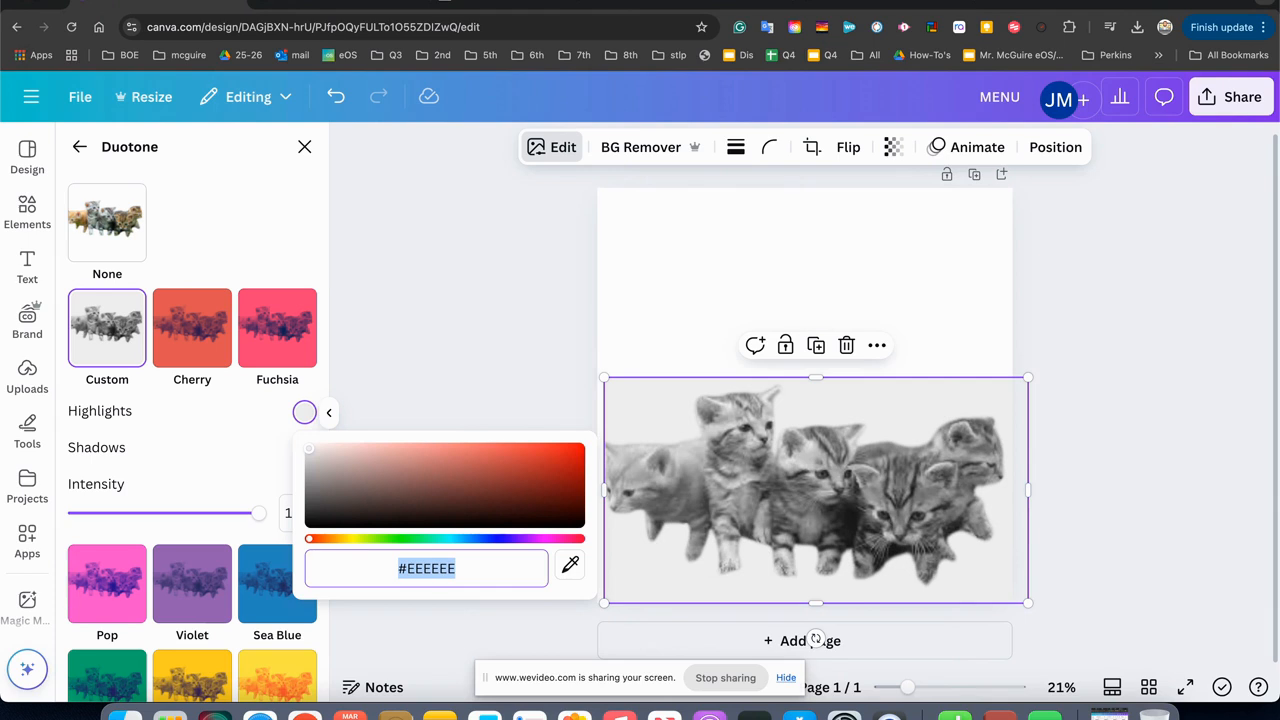
{"action": "type", "text": "#"}
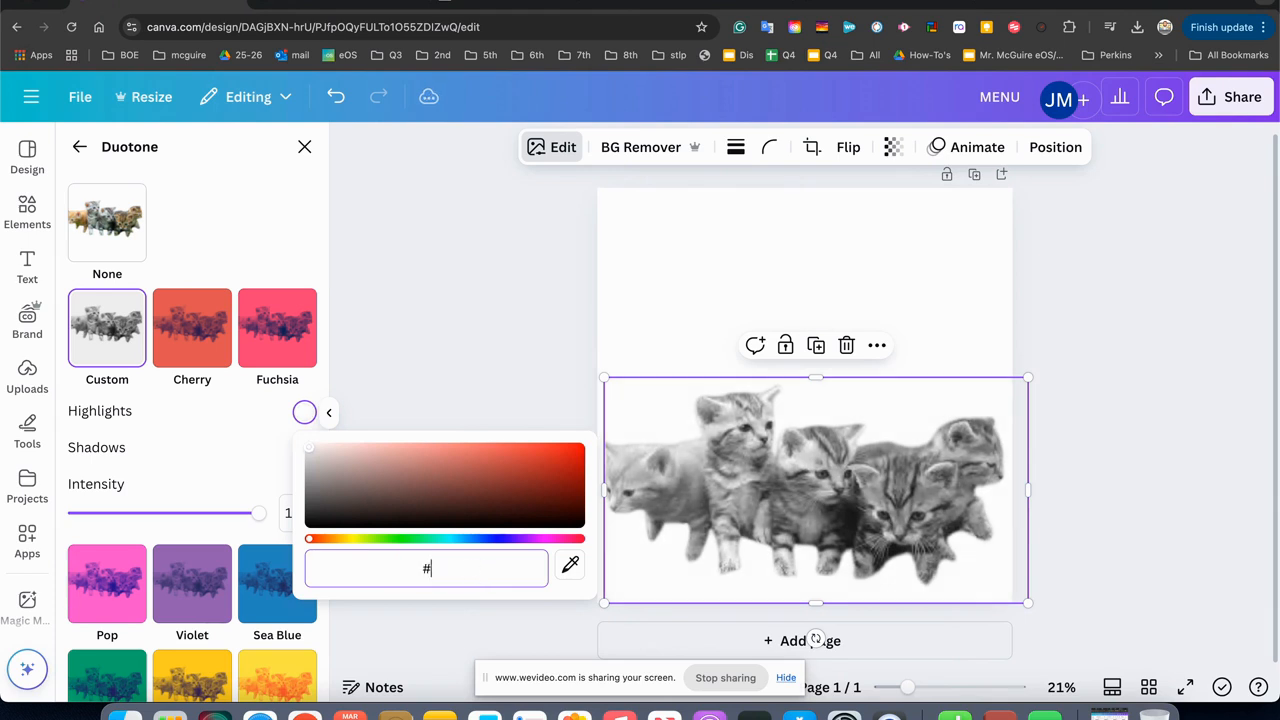
{"action": "type", "text": "000000"}
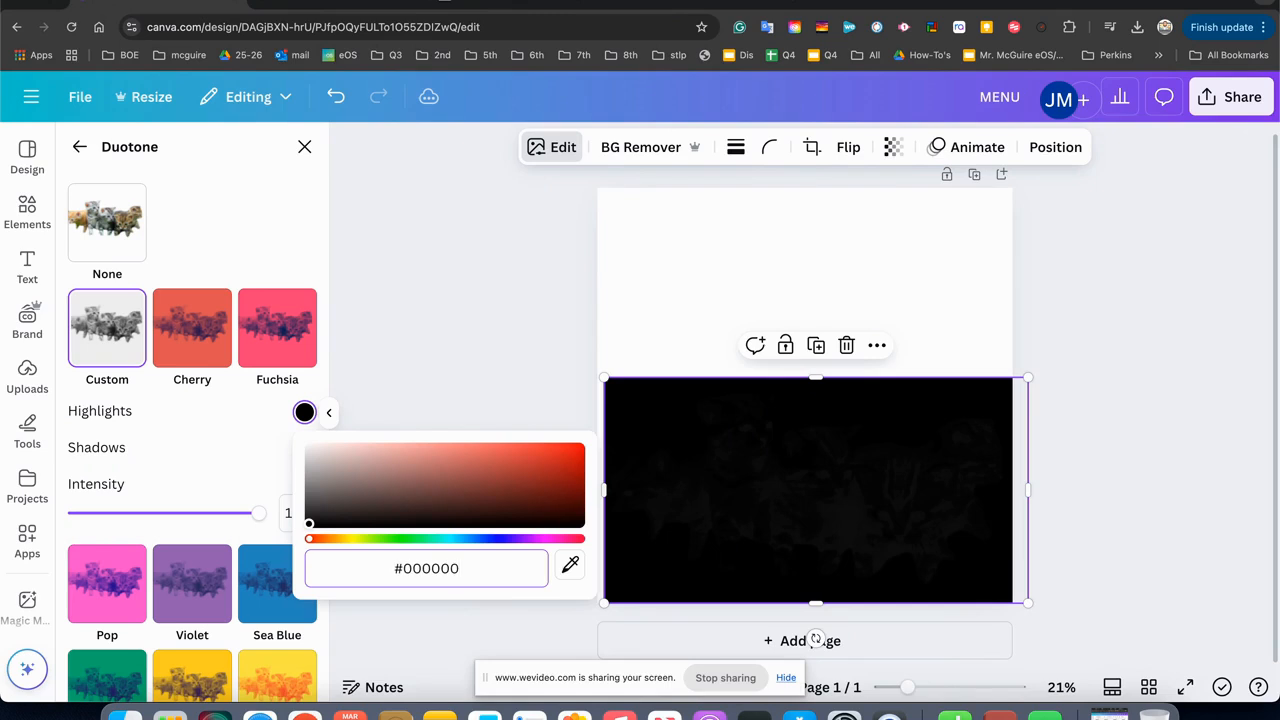
{"action": "left_click", "coordinate": [500, 406]}
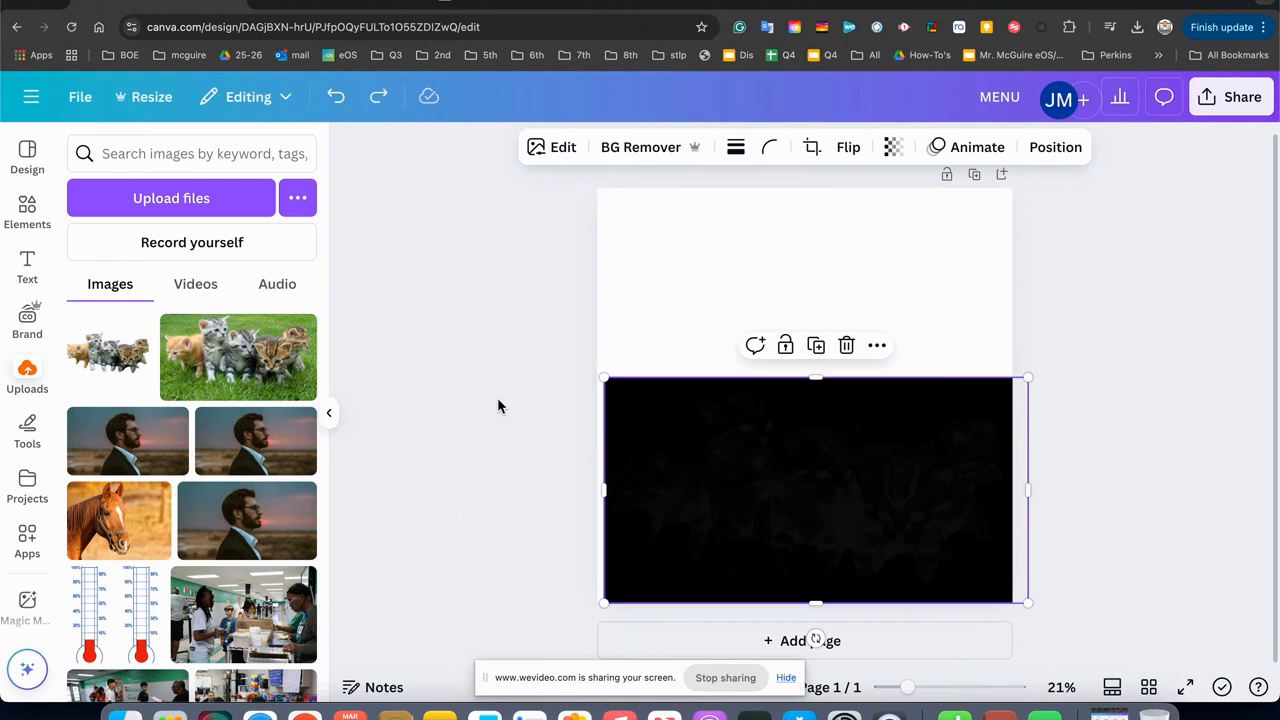
Delete the Duotone kittens picture and place the original kittens photo with the grass background on the page.
{"action": "key", "text": "Delete"}
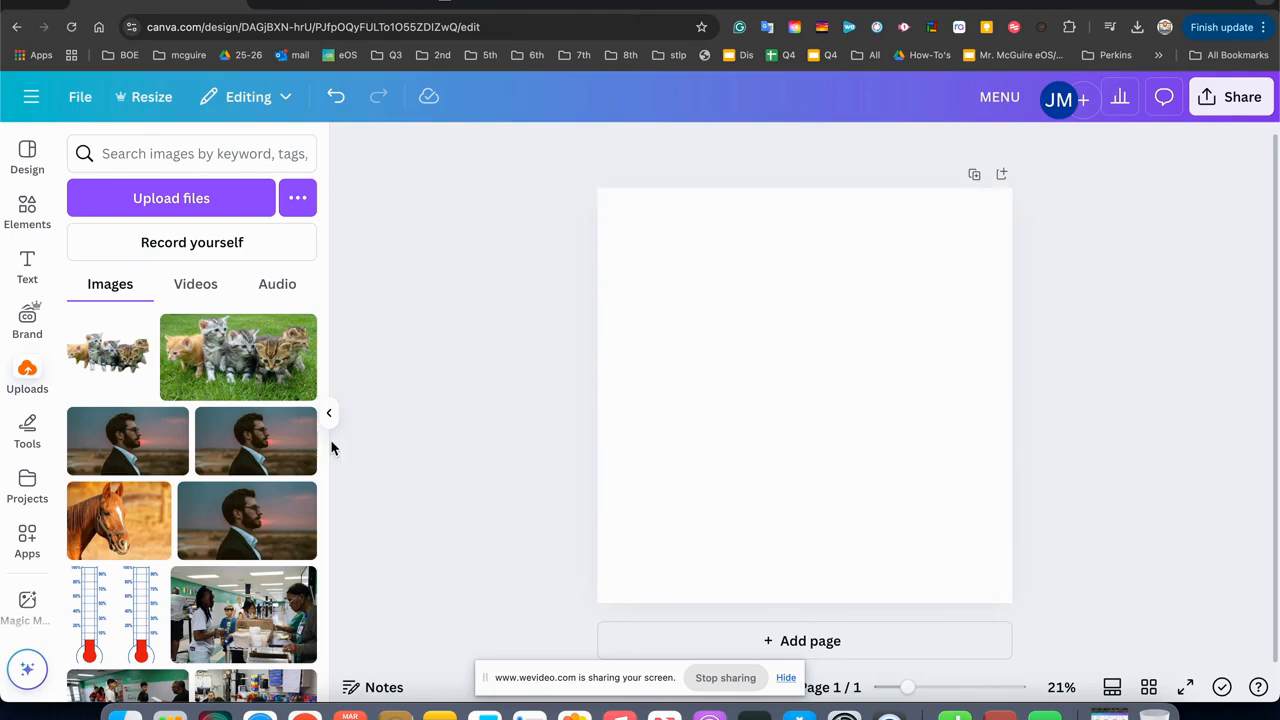
{"action": "left_click_drag", "start_coordinate": [200, 350], "coordinate": [740, 372]}
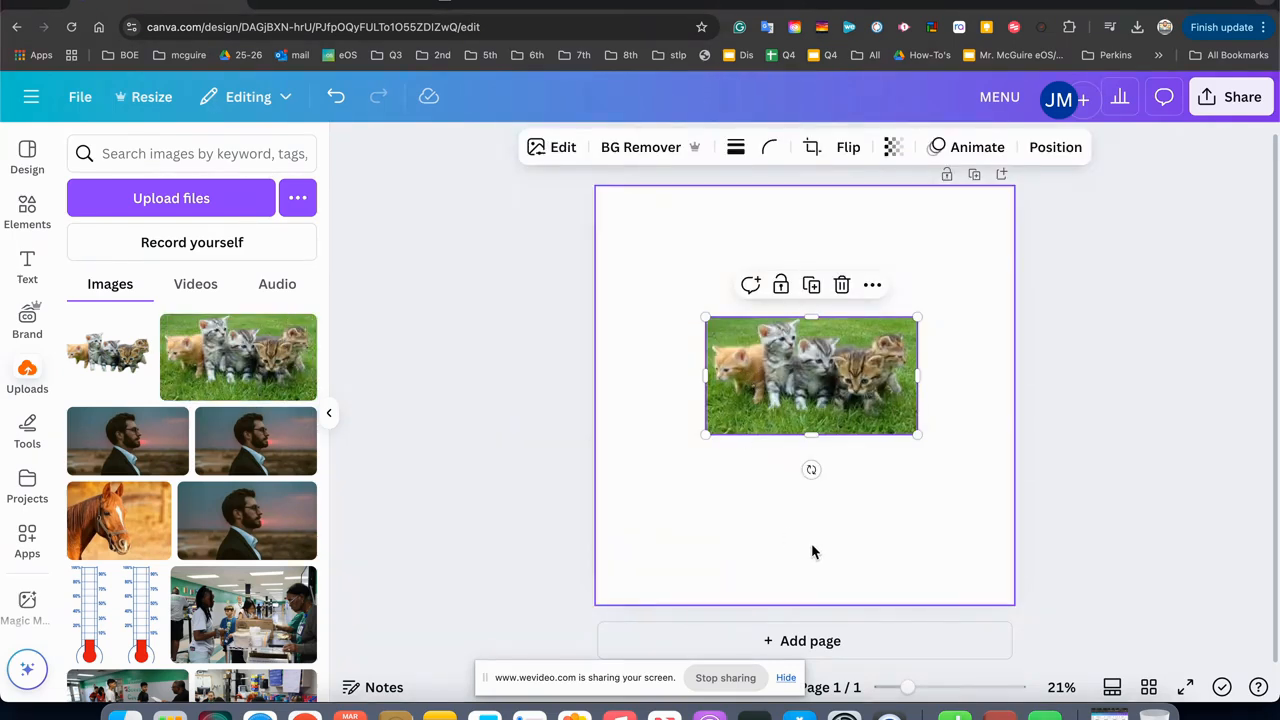
Add a second page with the kittens cut-out, cropped above and below, and the original kittens photo over it.
{"action": "left_click", "coordinate": [806, 640]}
{"action": "left_click", "coordinate": [129, 372]}
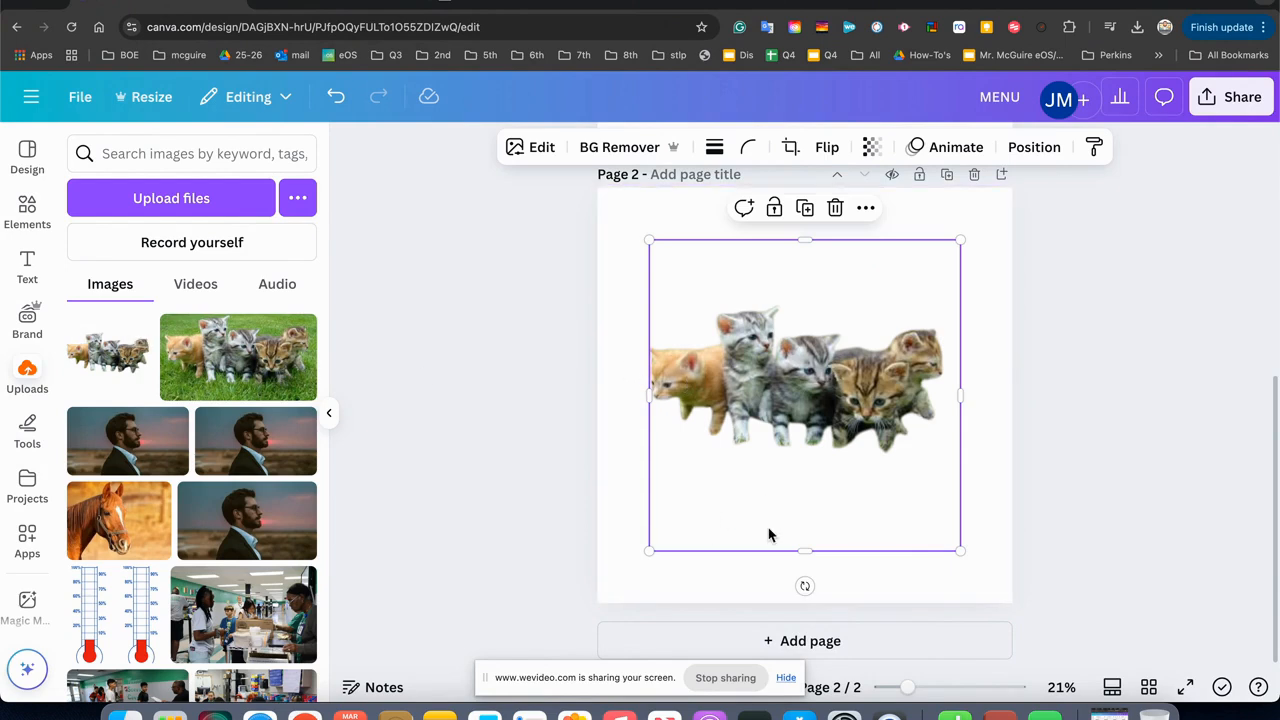
{"action": "left_click_drag", "start_coordinate": [800, 549], "coordinate": [805, 452]}
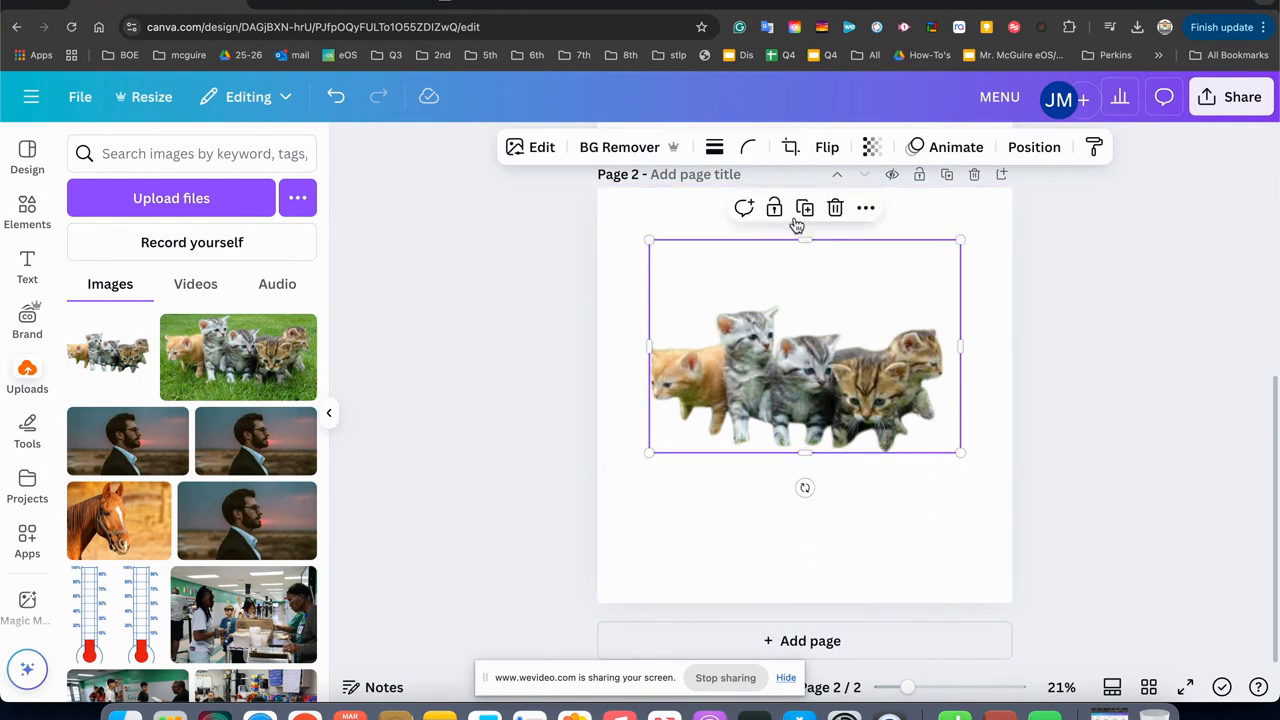
{"action": "left_click_drag", "start_coordinate": [805, 241], "coordinate": [806, 295]}
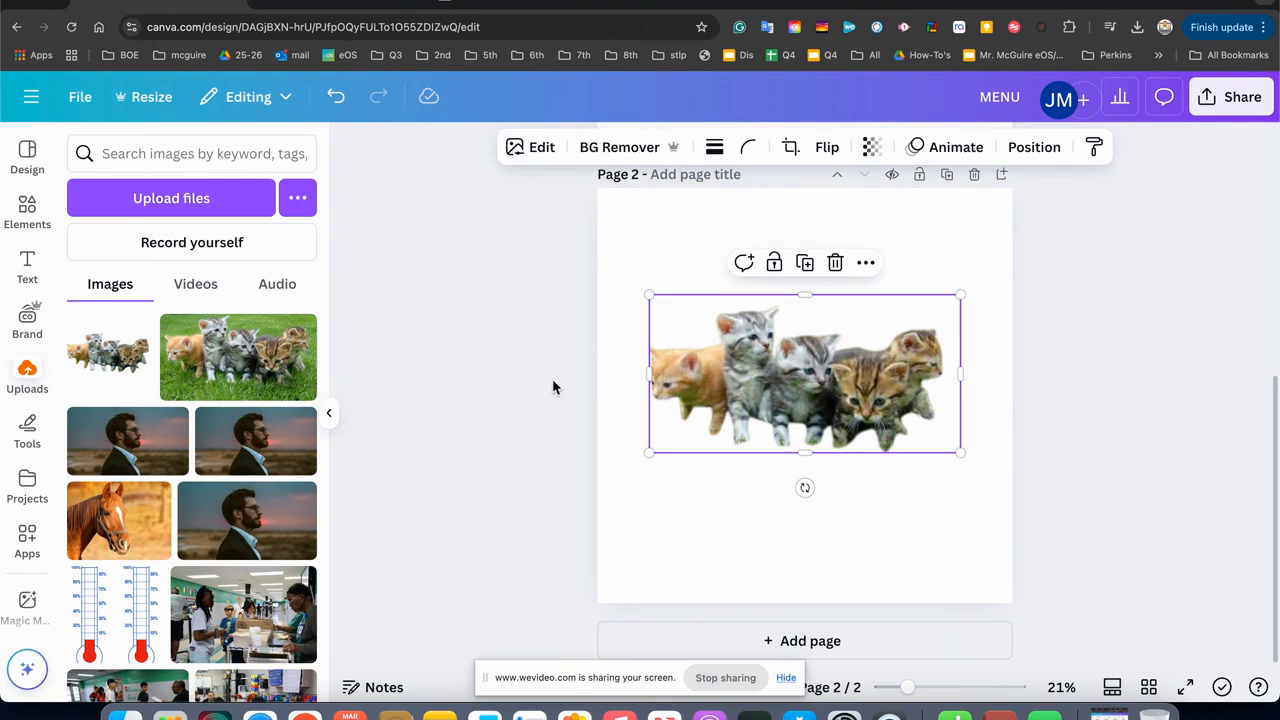
{"action": "left_click", "coordinate": [248, 368]}
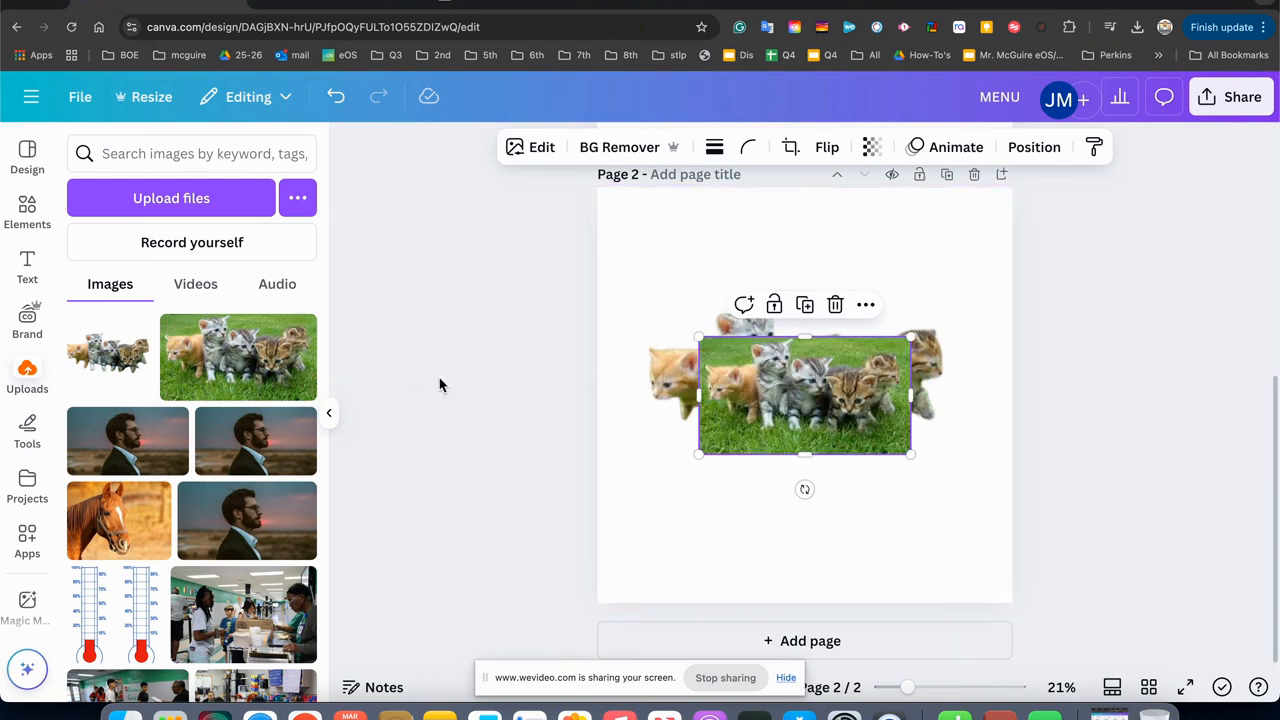
Remove the background of the kittens photo on page 1 with BG Remover and delete page 2.
{"action": "scroll", "coordinate": [760, 346], "scroll_direction": "up", "scroll_amount": 5}
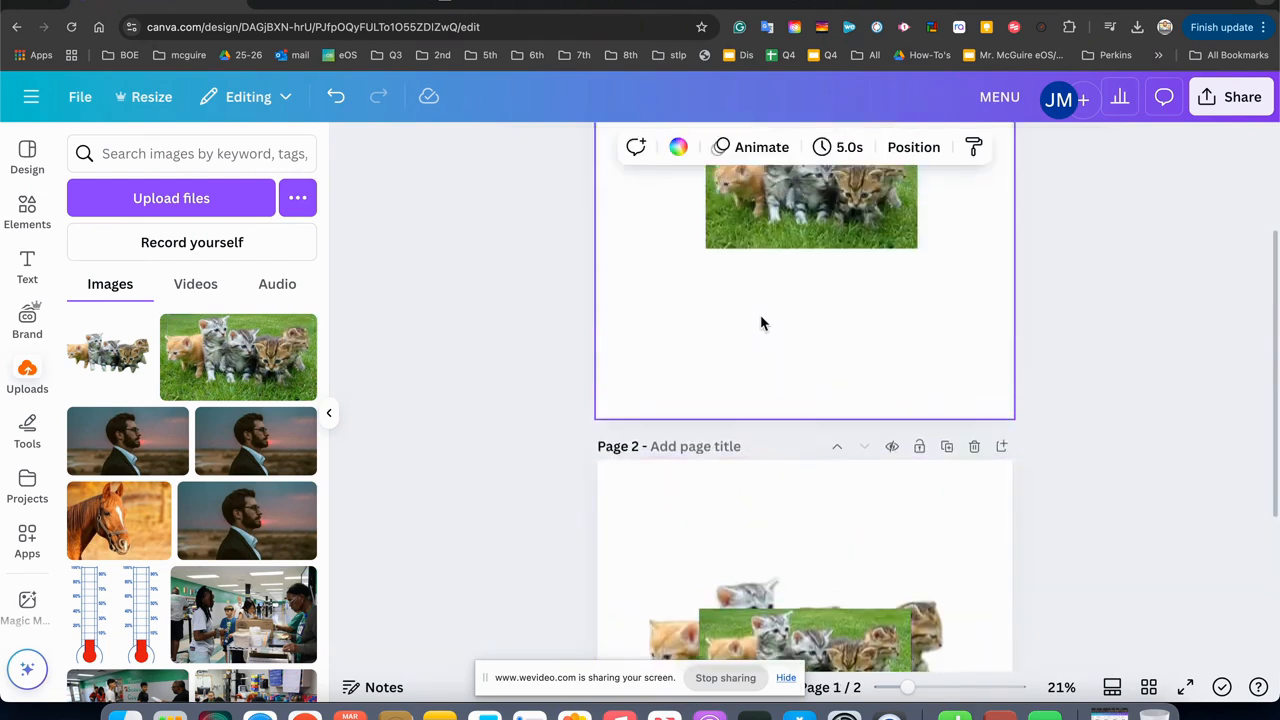
{"action": "left_click", "coordinate": [763, 379]}
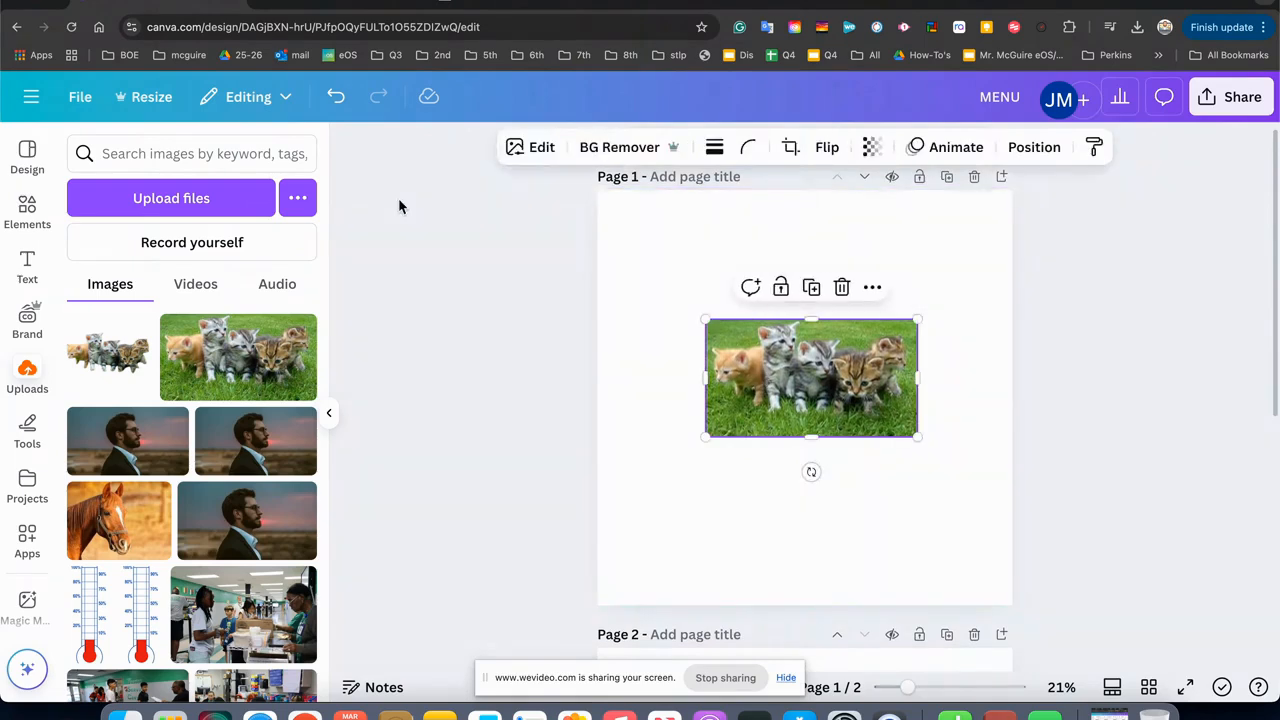
{"action": "left_click", "coordinate": [585, 147]}
{"action": "scroll", "coordinate": [743, 484], "scroll_direction": "down", "scroll_amount": 2}
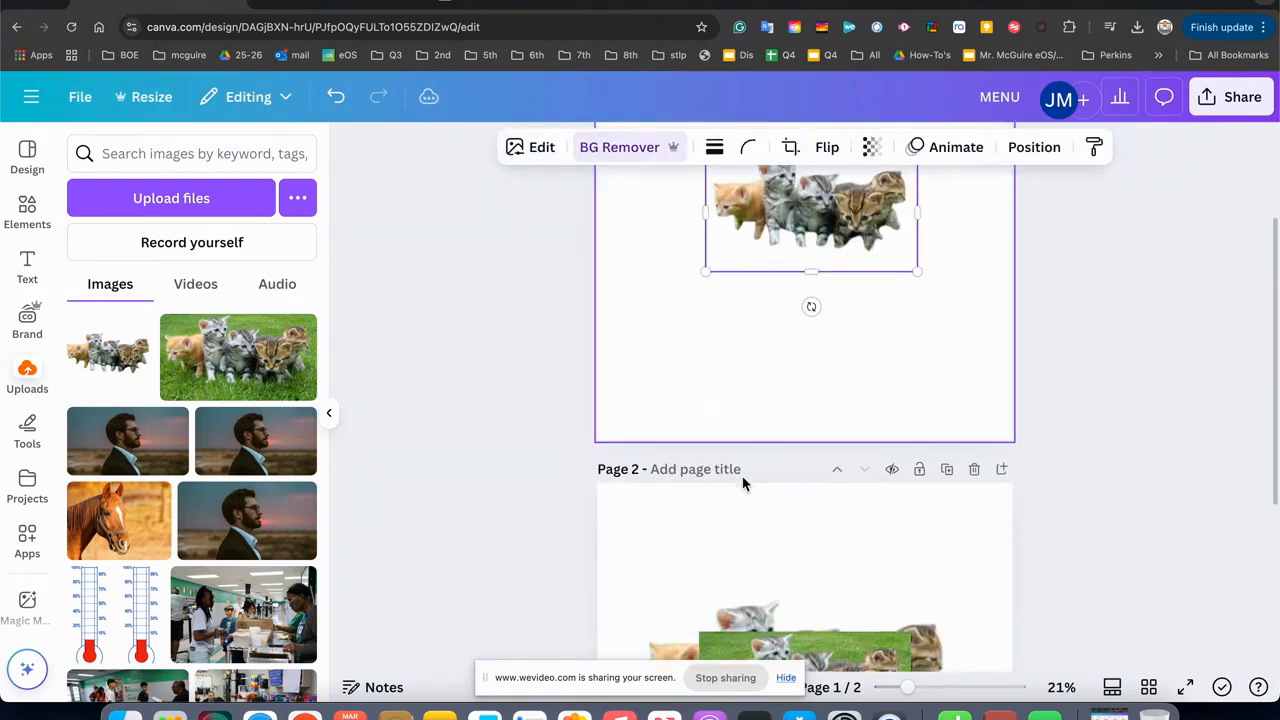
{"action": "left_click", "coordinate": [975, 470]}
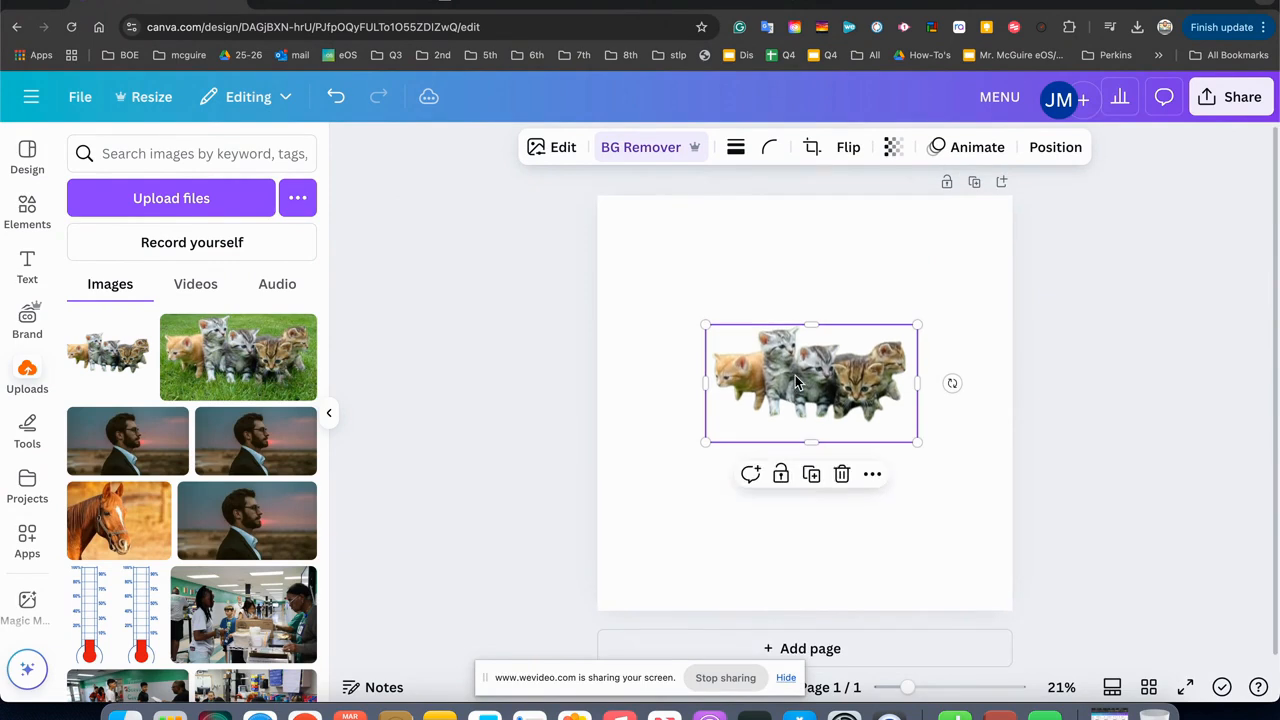
Enlarge the background-free kittens picture to the full page width and download the design as a PNG with transparent background.
{"action": "left_click_drag", "start_coordinate": [706, 325], "coordinate": [600, 267]}
{"action": "left_click_drag", "start_coordinate": [917, 441], "coordinate": [1013, 492]}
{"action": "left_click", "coordinate": [1225, 97]}
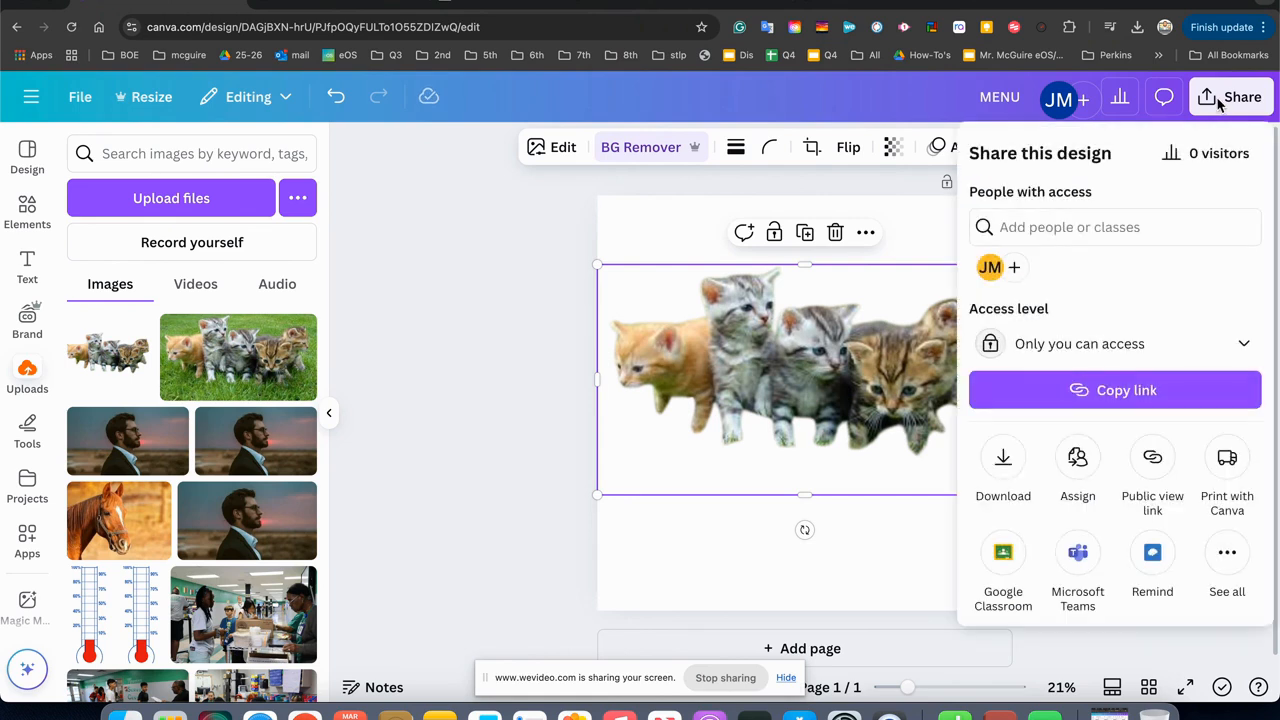
{"action": "left_click", "coordinate": [1004, 464]}
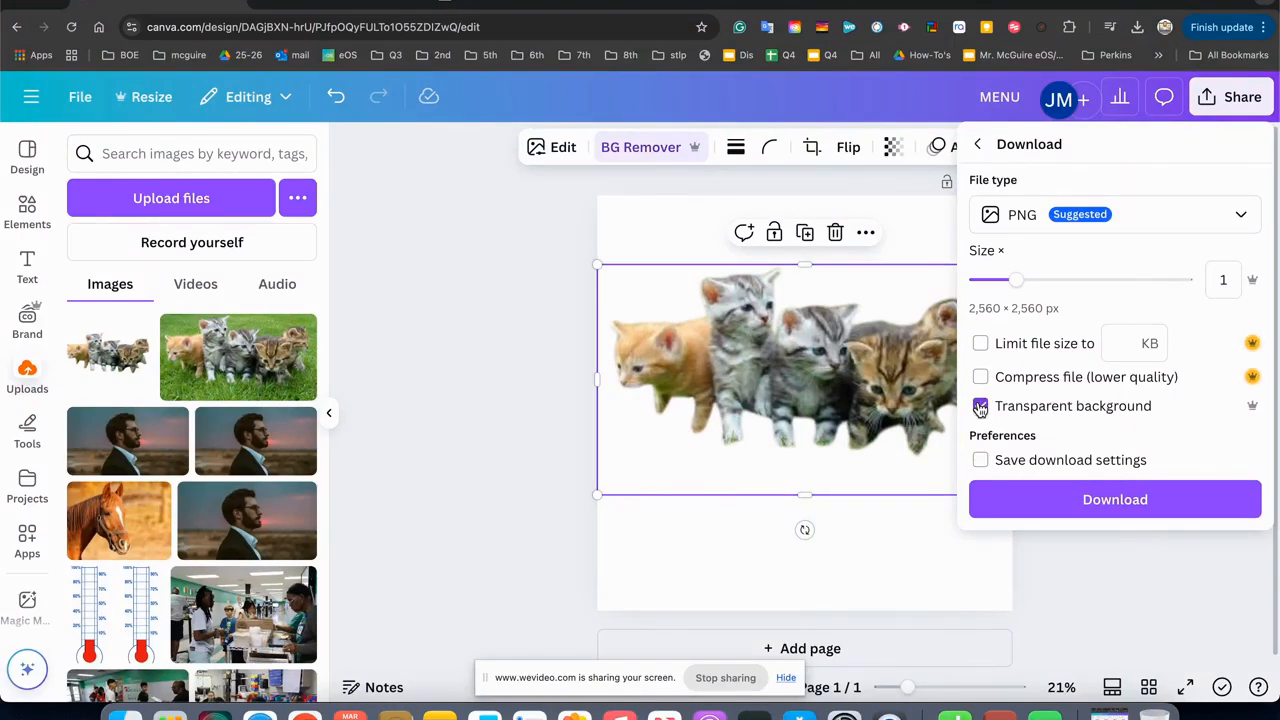
{"action": "left_click", "coordinate": [1066, 508]}
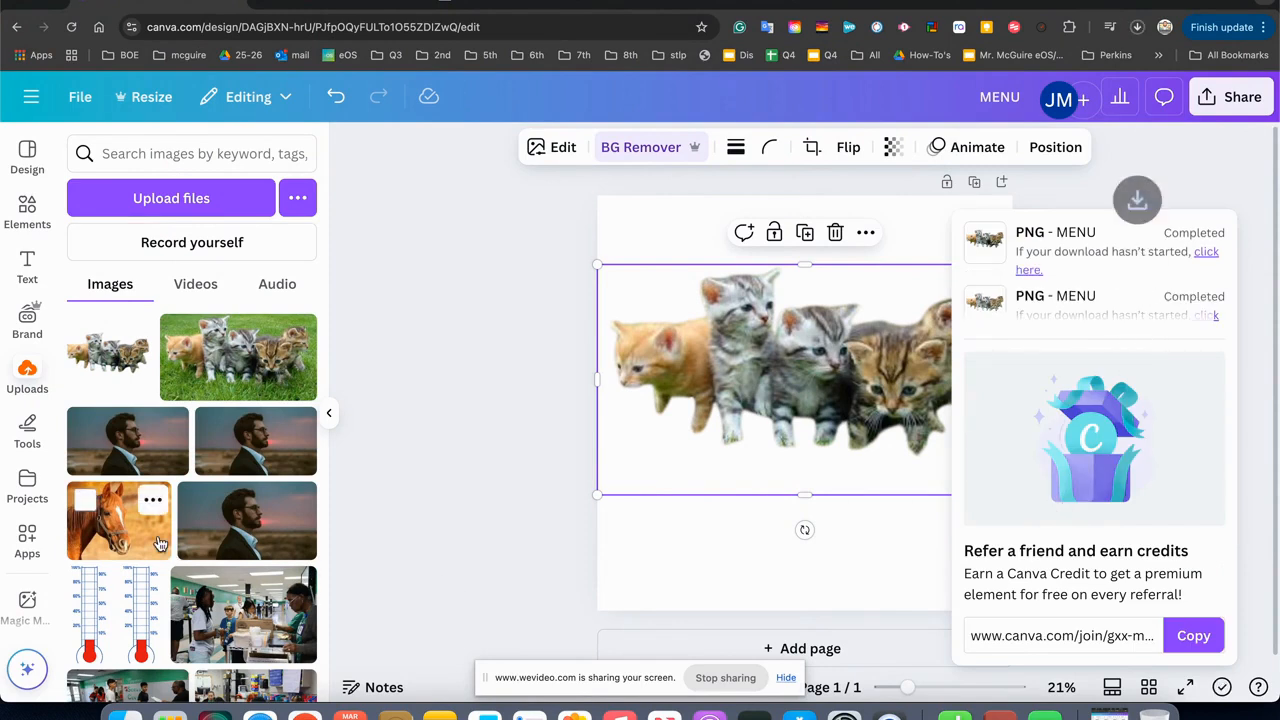
Upload the newly downloaded transparent kittens PNG to the design's image uploads.
{"action": "left_click", "coordinate": [1139, 28]}
{"action": "left_click_drag", "start_coordinate": [970, 66], "coordinate": [235, 302]}
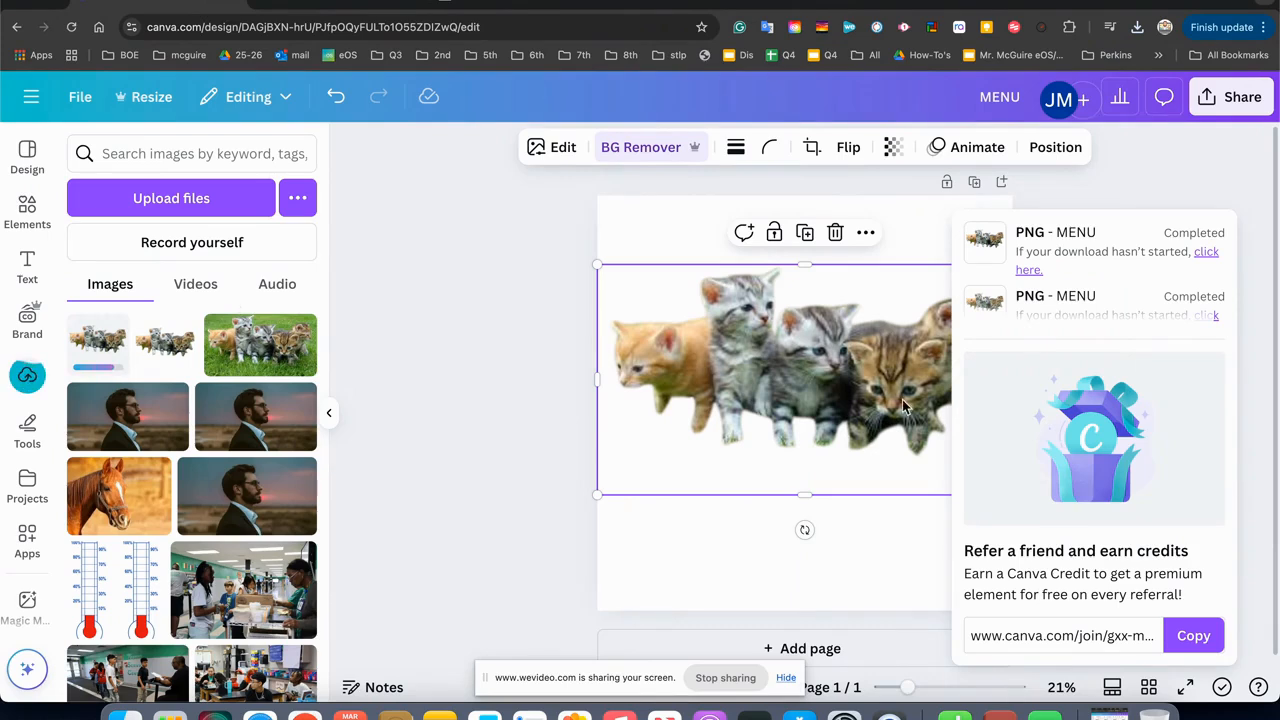
{"action": "left_click", "coordinate": [527, 433]}
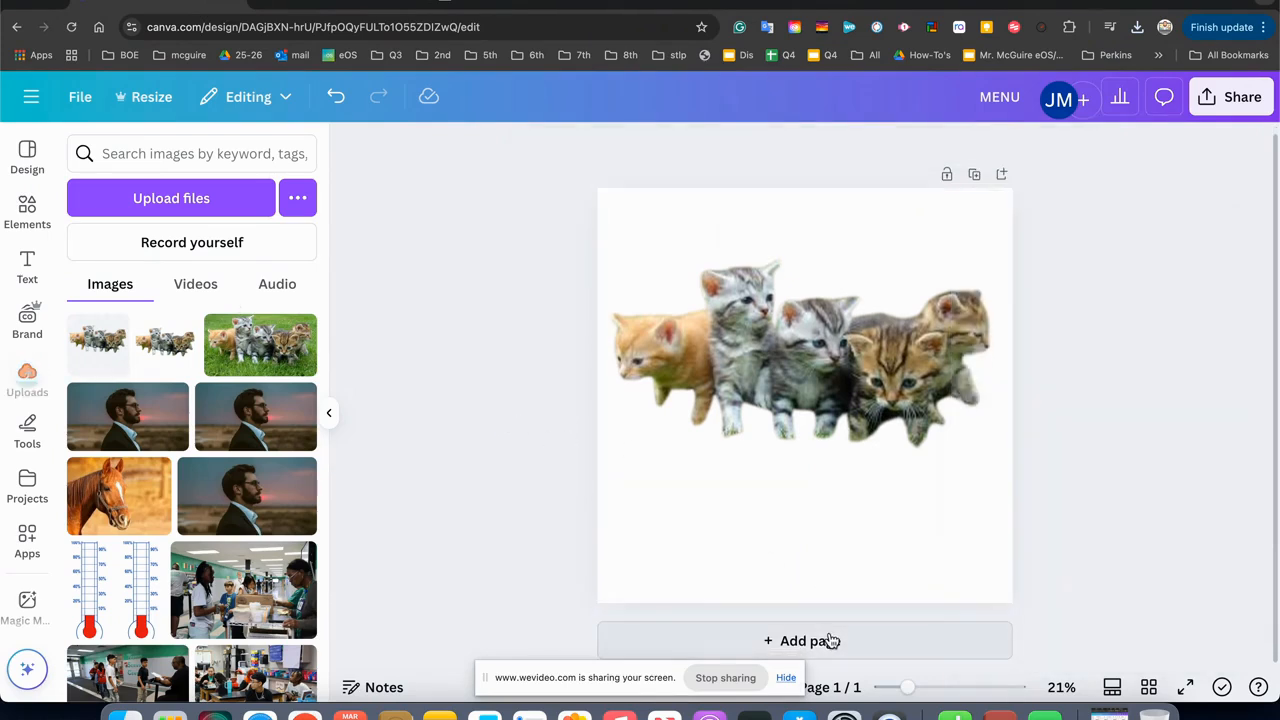
Add a second page, place the newly uploaded kittens PNG on it enlarged, and crop the empty space below the kittens.
{"action": "left_click", "coordinate": [829, 645]}
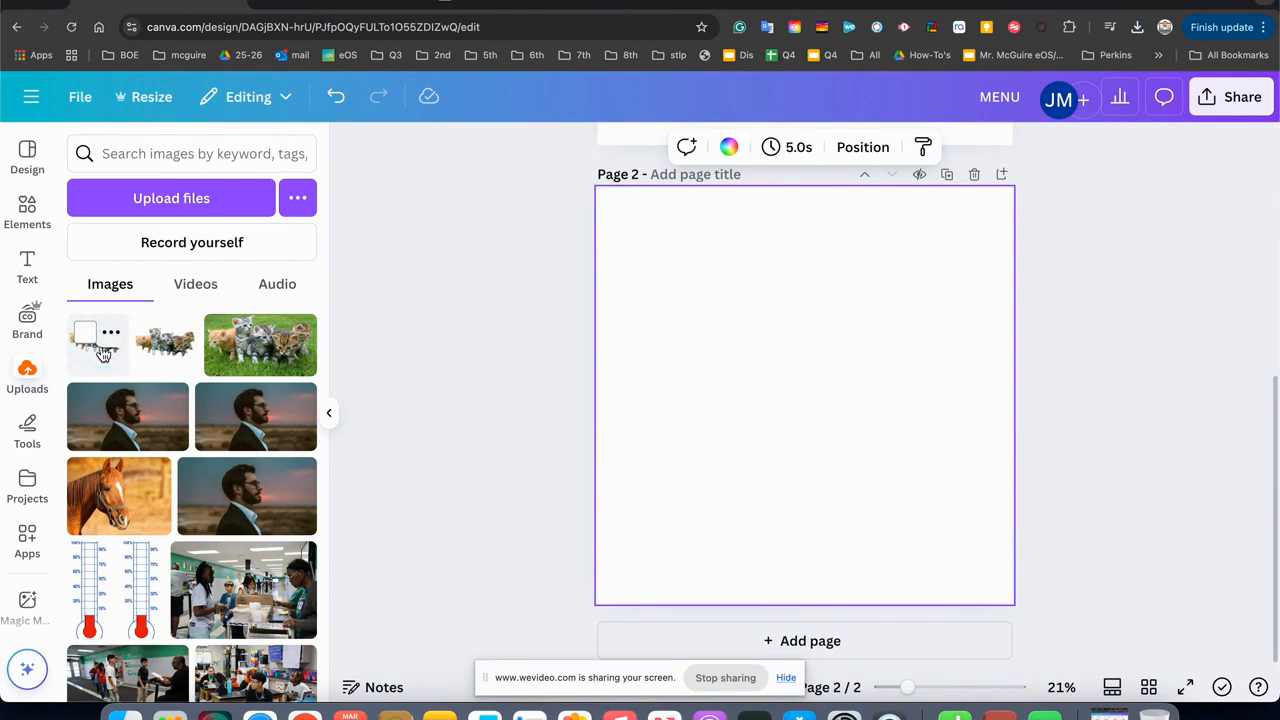
{"action": "left_click_drag", "start_coordinate": [104, 361], "coordinate": [800, 430]}
{"action": "left_click_drag", "start_coordinate": [835, 494], "coordinate": [713, 370]}
{"action": "left_click_drag", "start_coordinate": [803, 566], "coordinate": [805, 472]}
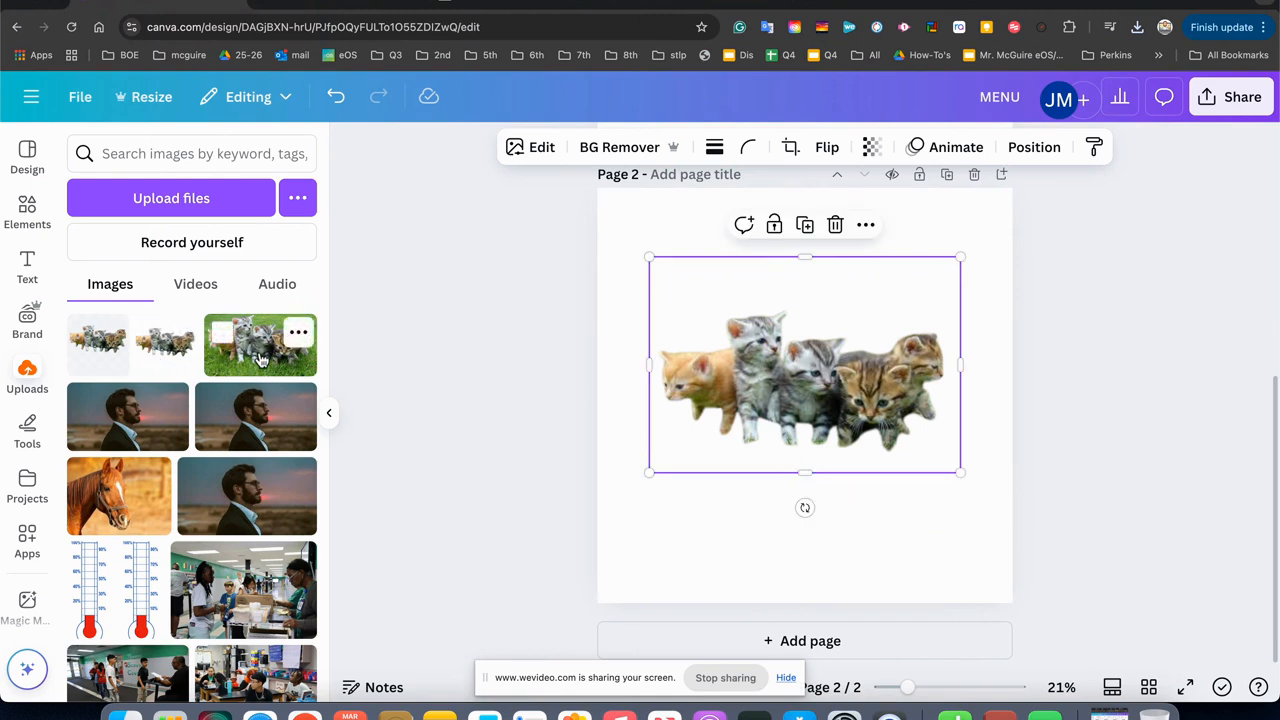
{"action": "left_click", "coordinate": [122, 361]}
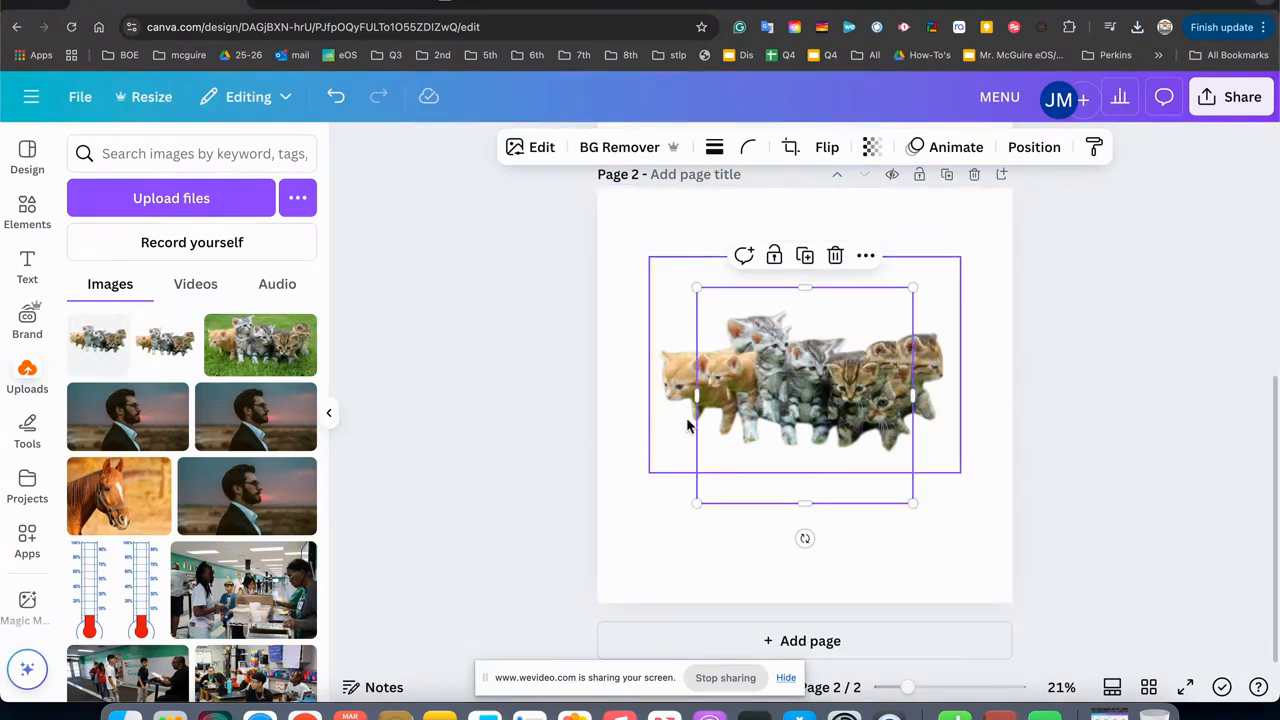
{"action": "key", "text": "Delete"}
Crop the empty space above the kittens, enlarge the picture to the page width and move it to the page's bottom edge.
{"action": "left_click", "coordinate": [745, 408]}
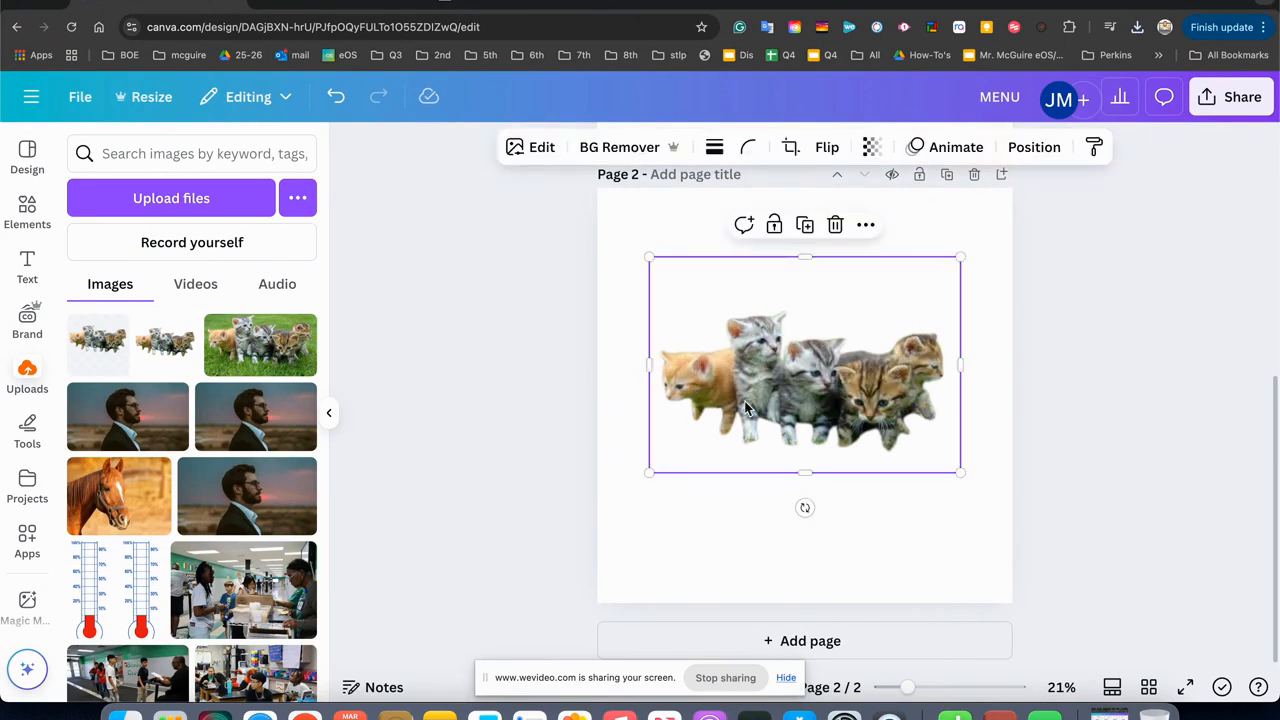
{"action": "left_click_drag", "start_coordinate": [805, 258], "coordinate": [806, 299]}
{"action": "left_click_drag", "start_coordinate": [647, 475], "coordinate": [598, 503]}
{"action": "left_click_drag", "start_coordinate": [960, 298], "coordinate": [1010, 272]}
{"action": "left_click_drag", "start_coordinate": [934, 402], "coordinate": [929, 500]}
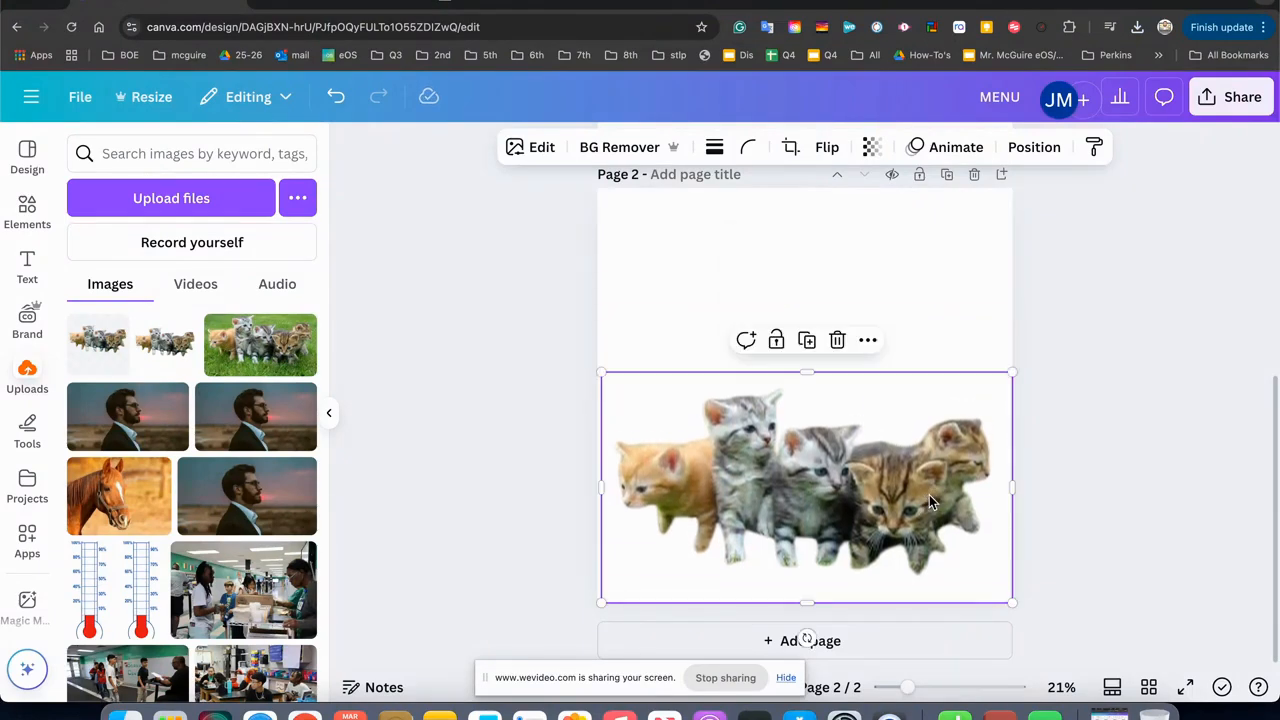
{"action": "left_click", "coordinate": [562, 506]}
Apply the Custom Duotone effect to the kittens picture on page 2.
{"action": "left_click", "coordinate": [679, 488]}
{"action": "left_click", "coordinate": [514, 147]}
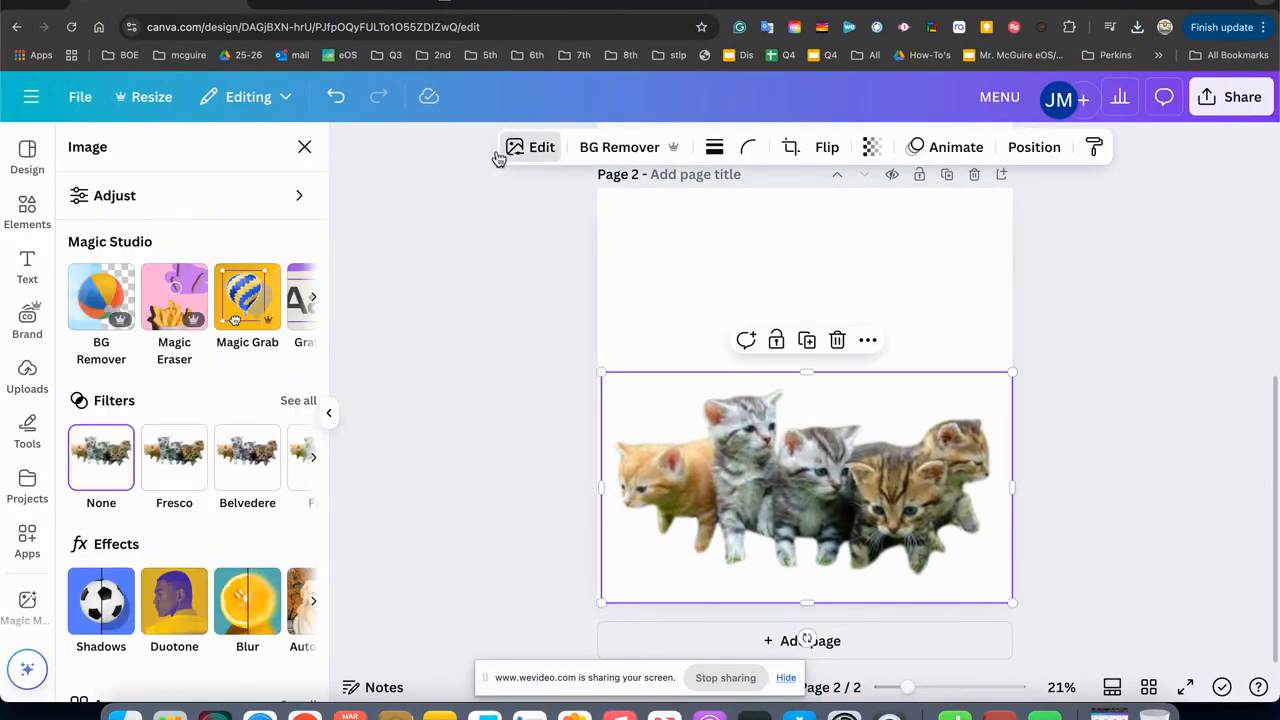
{"action": "left_click", "coordinate": [176, 606]}
{"action": "left_click", "coordinate": [103, 340]}
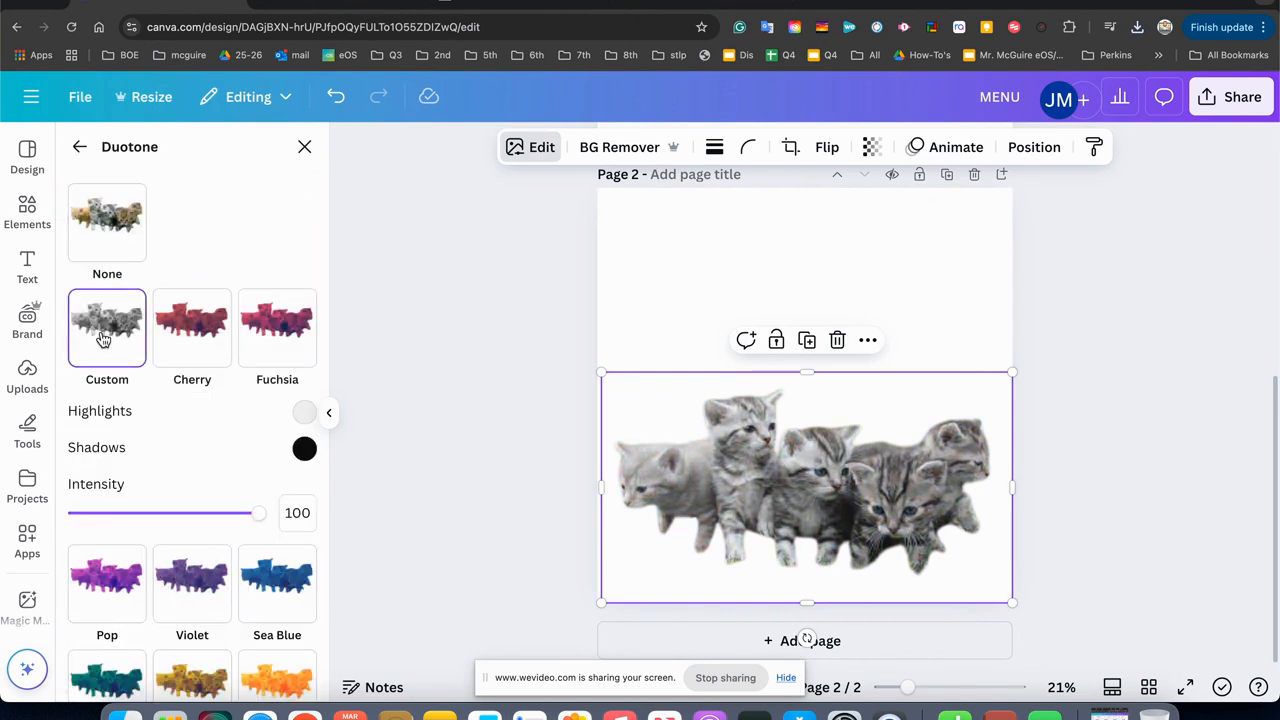
Set the Duotone highlights colour of the kittens picture on page 2 to black.
{"action": "left_click", "coordinate": [301, 413]}
{"action": "left_click", "coordinate": [432, 553]}
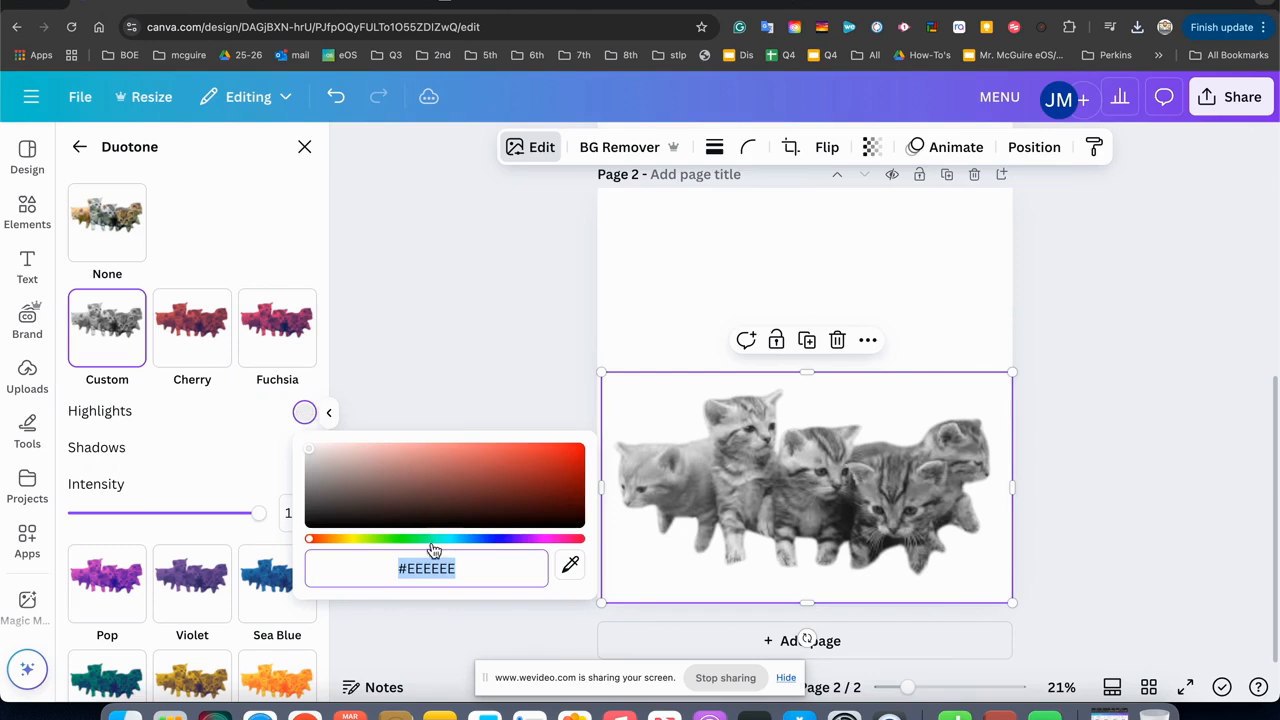
{"action": "type", "text": "#000"}
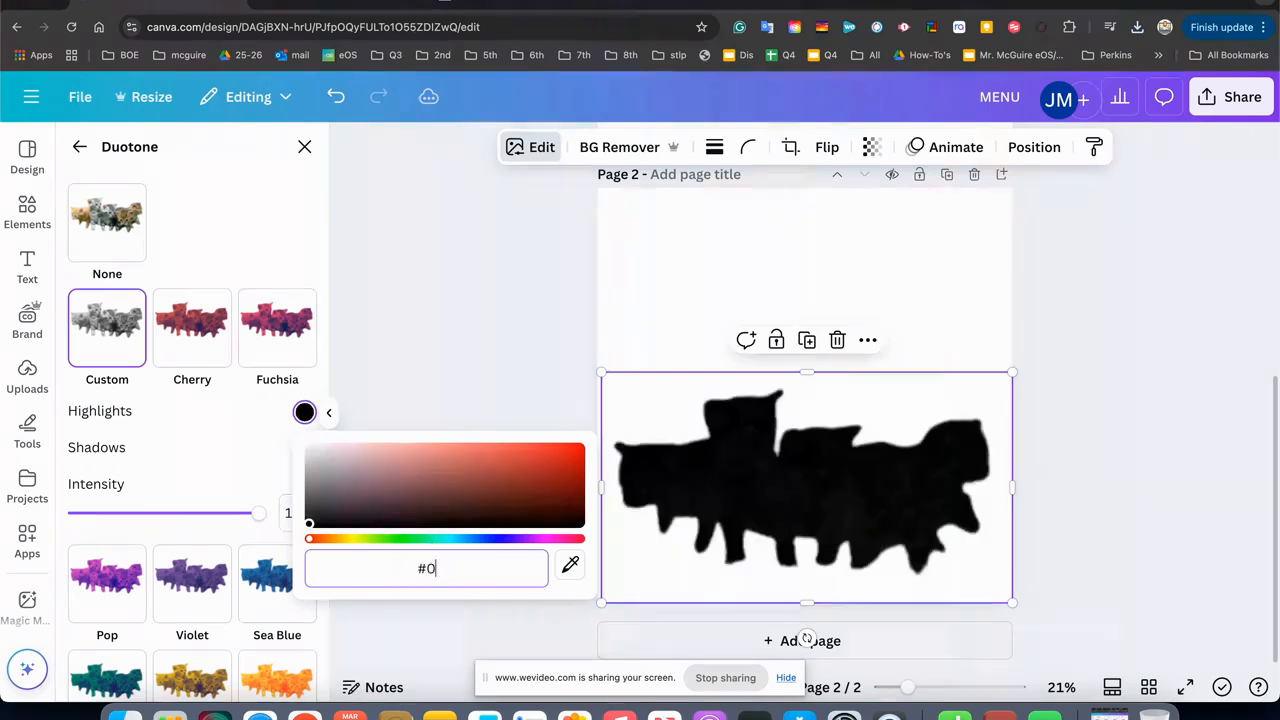
{"action": "key", "text": "BackSpace"}
{"action": "key", "text": "BackSpace"}
{"action": "key", "text": "BackSpace"}
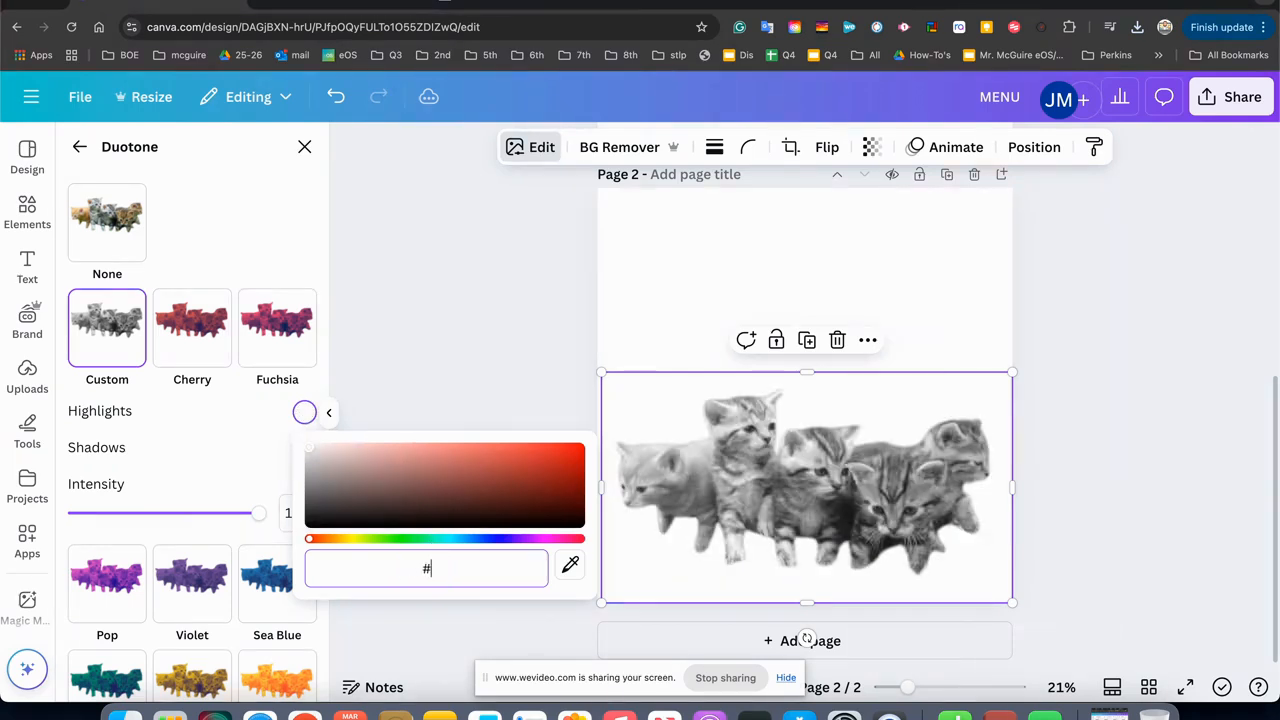
{"action": "type", "text": "00000"}
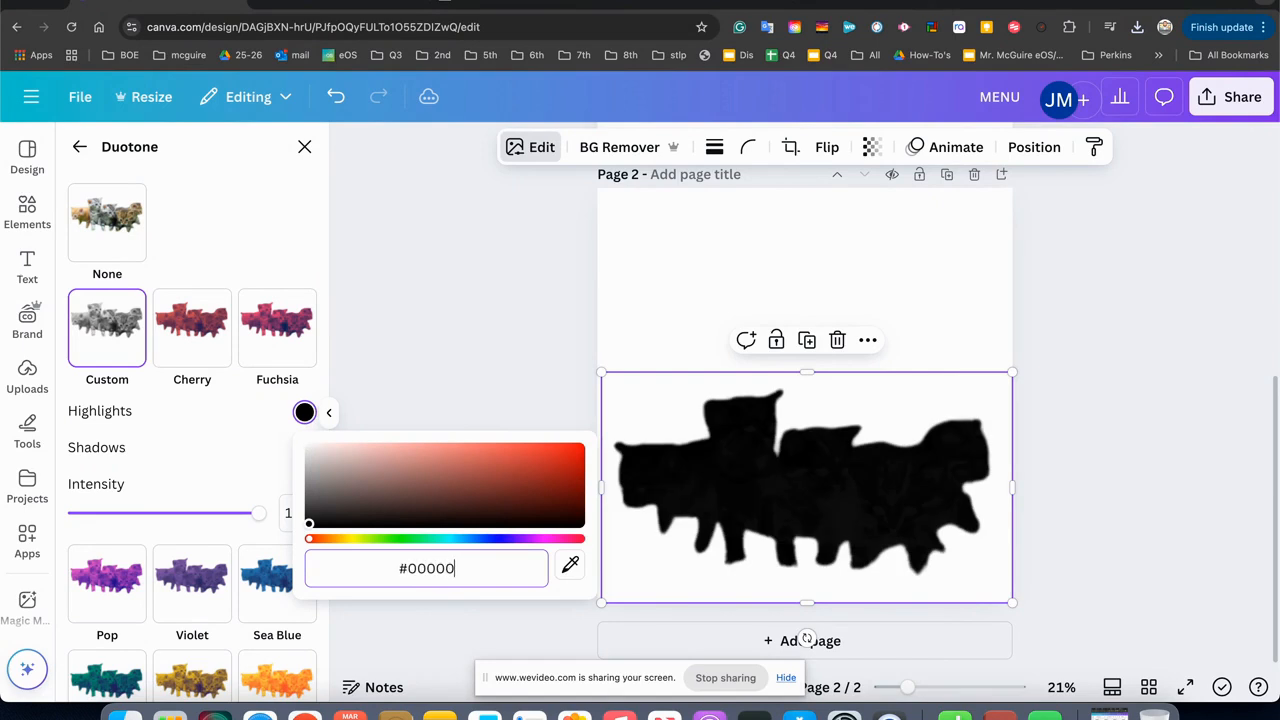
Try the green #00B050 as the Duotone highlights colour.
{"action": "key", "text": "BackSpace"}
{"action": "key", "text": "BackSpace"}
{"action": "key", "text": "BackSpace"}
{"action": "key", "text": "BackSpace"}
{"action": "key", "text": "BackSpace"}
{"action": "type", "text": "00B050"}
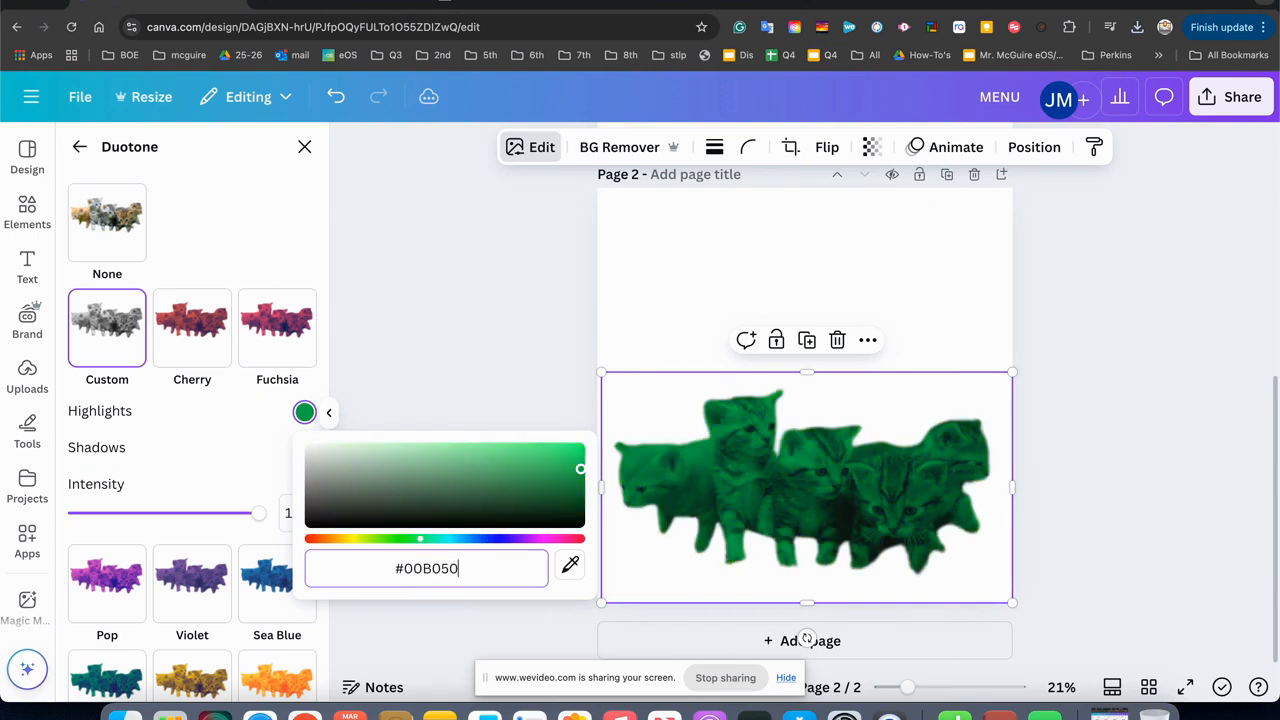
Set the Duotone highlights colour to #000000 and leave the effect settings.
{"action": "key", "text": "BackSpace"}
{"action": "key", "text": "BackSpace"}
{"action": "key", "text": "BackSpace"}
{"action": "key", "text": "BackSpace"}
{"action": "key", "text": "BackSpace"}
{"action": "key", "text": "BackSpace"}
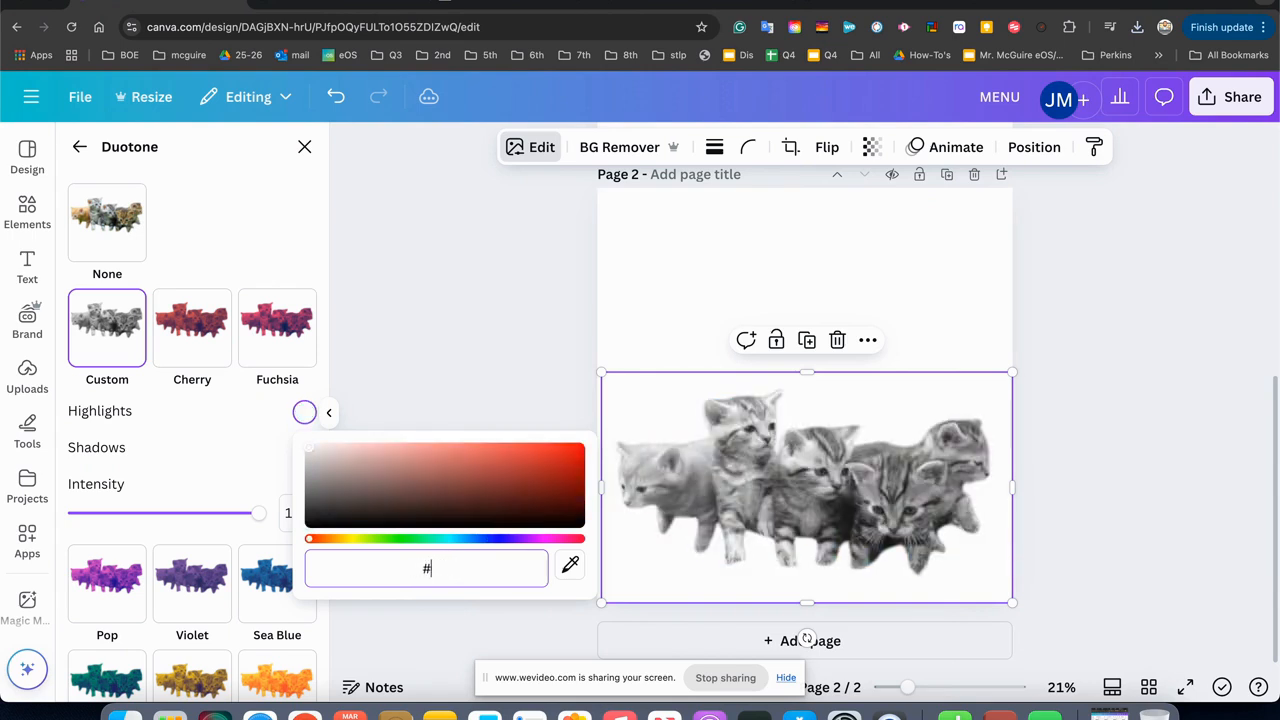
{"action": "type", "text": "000000"}
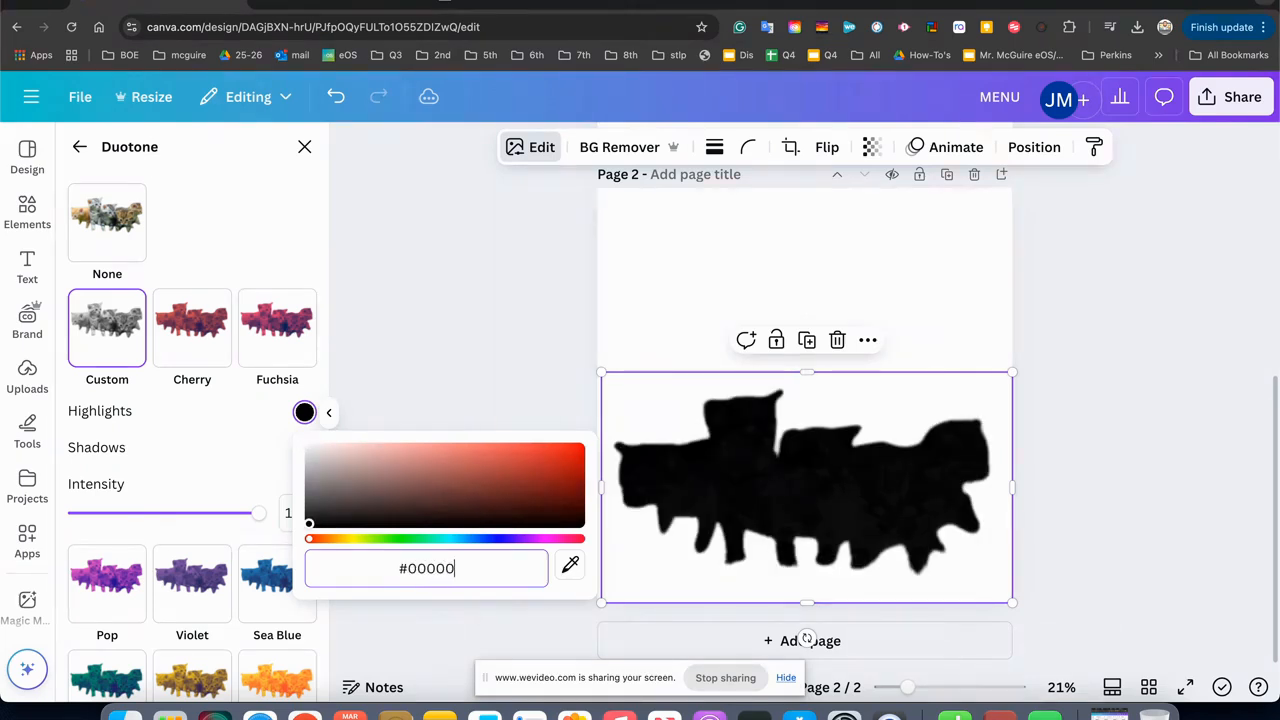
{"action": "left_click", "coordinate": [446, 389]}
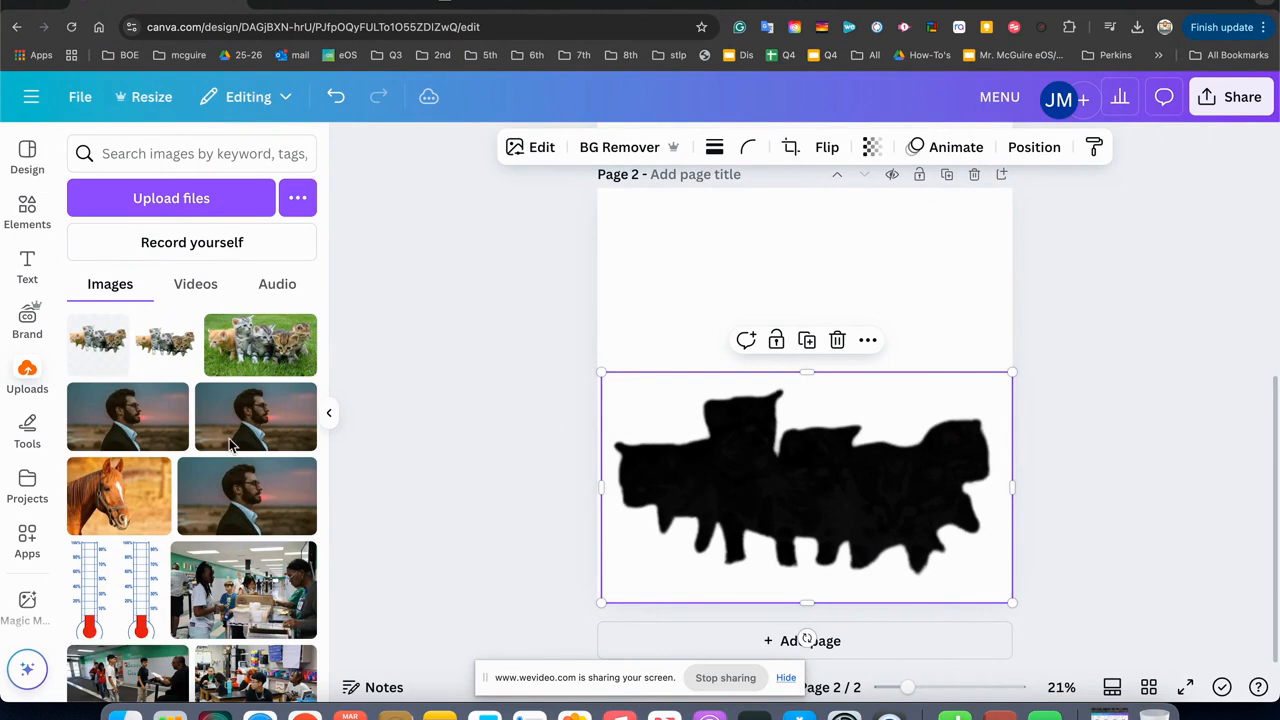
Try to place the uploaded transparent kittens picture over the black silhouette on page 2.
{"action": "left_click_drag", "start_coordinate": [114, 362], "coordinate": [755, 443]}
{"action": "mouse_move", "coordinate": [754, 440]}
{"action": "left_mouse_down"}
{"action": "mouse_move", "coordinate": [753, 325]}
{"action": "mouse_move", "coordinate": [754, 441]}
{"action": "left_mouse_up"}
{"action": "left_click", "coordinate": [727, 343]}
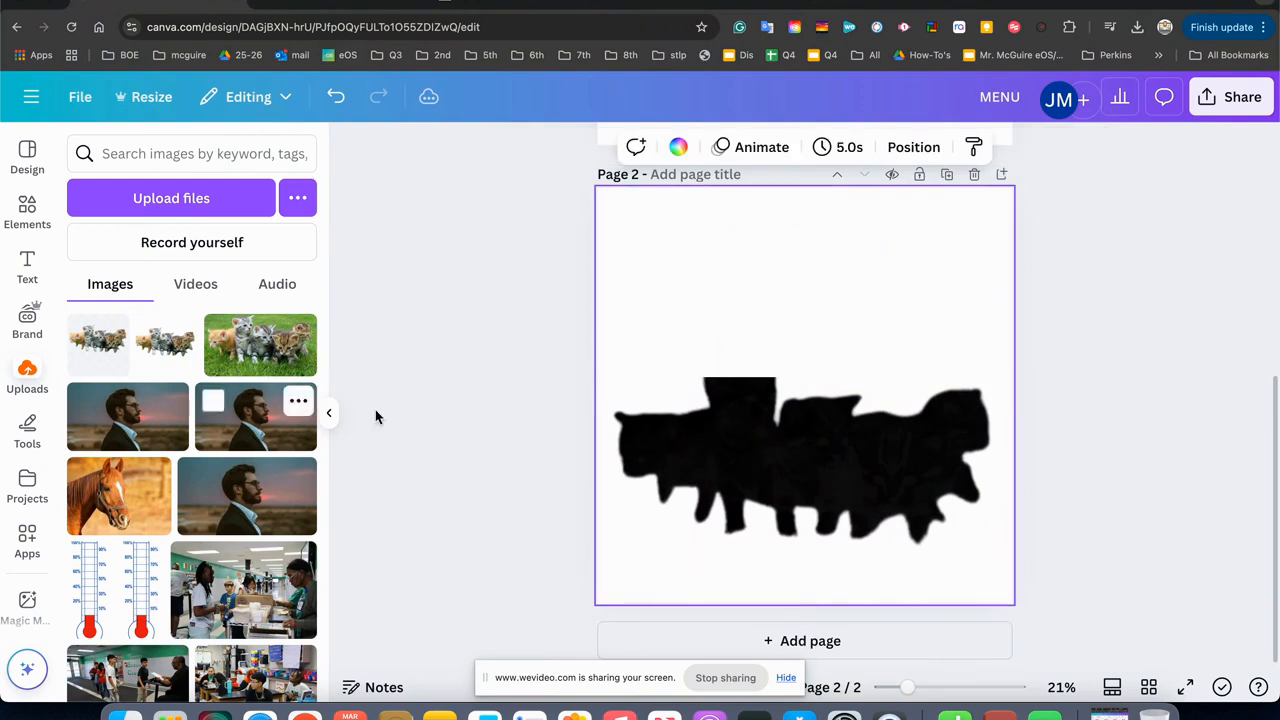
Undo the last changes on page 2, redoing the one that gives the kittens their black silhouette.
{"action": "left_click", "coordinate": [742, 463]}
{"action": "key", "text": "super+z"}
{"action": "key", "text": "super+z"}
{"action": "key", "text": "super+z"}
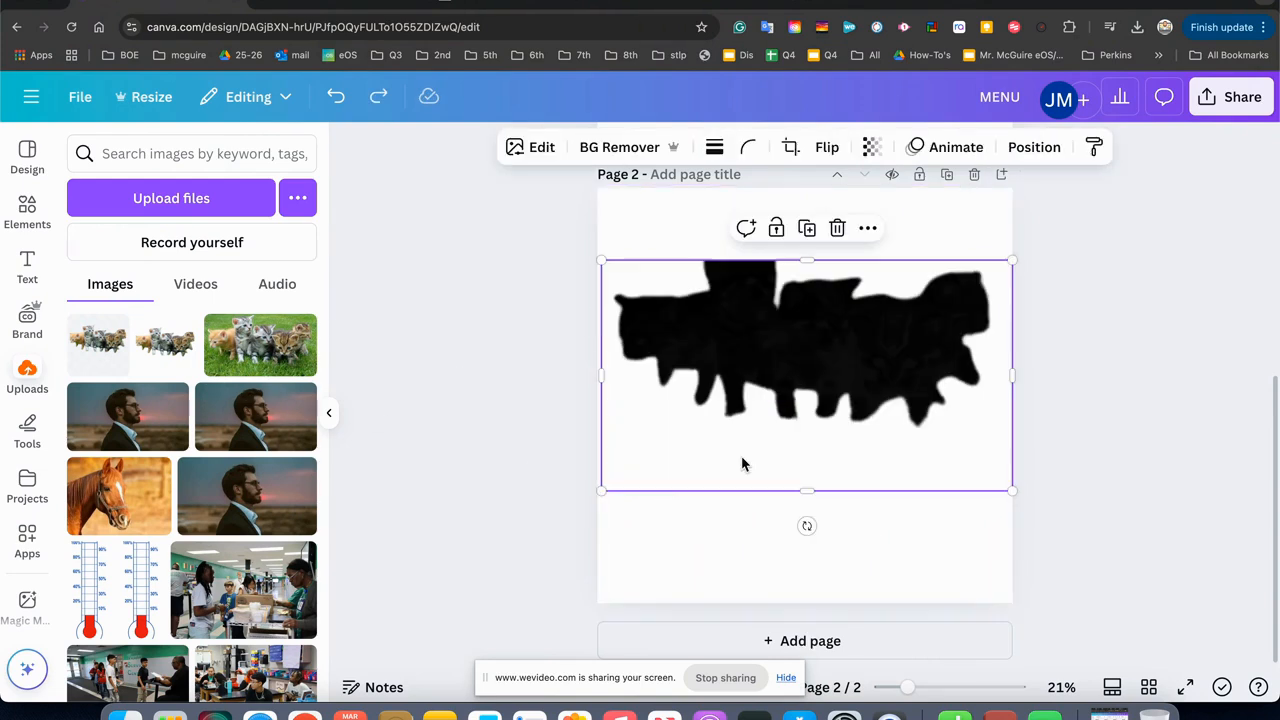
{"action": "left_click", "coordinate": [527, 441]}
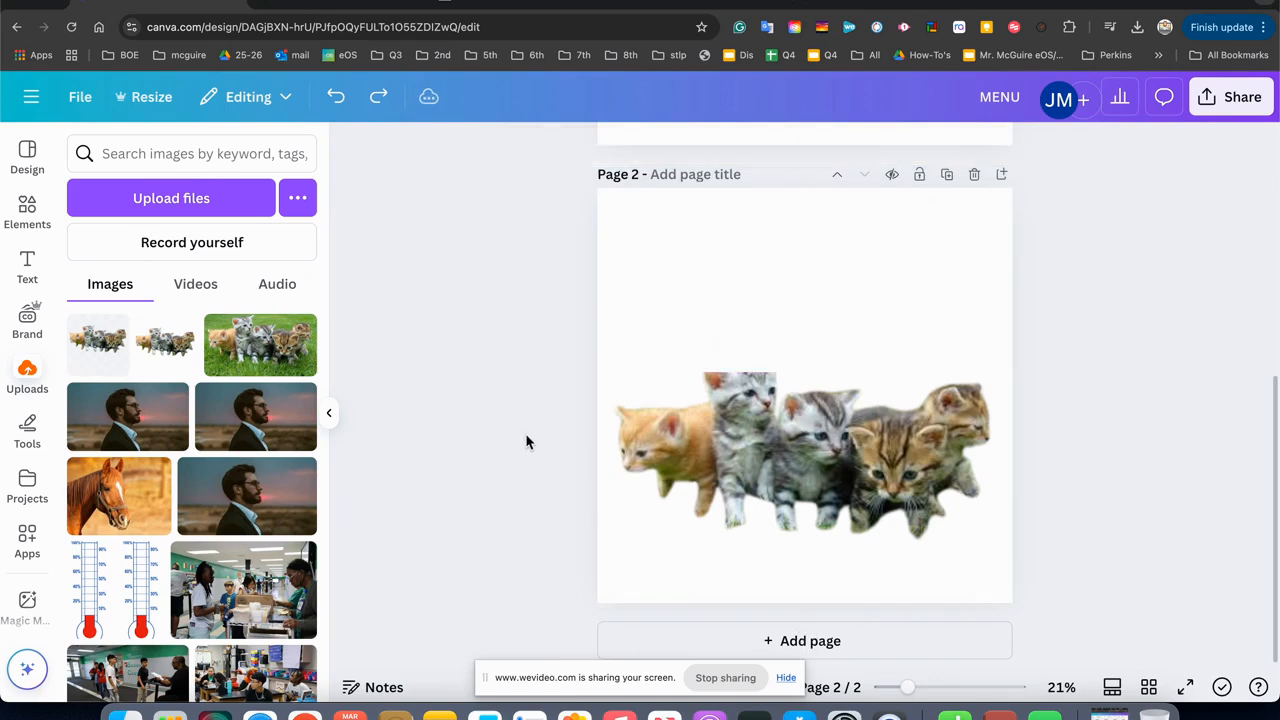
{"action": "key", "text": "super+shift+z"}
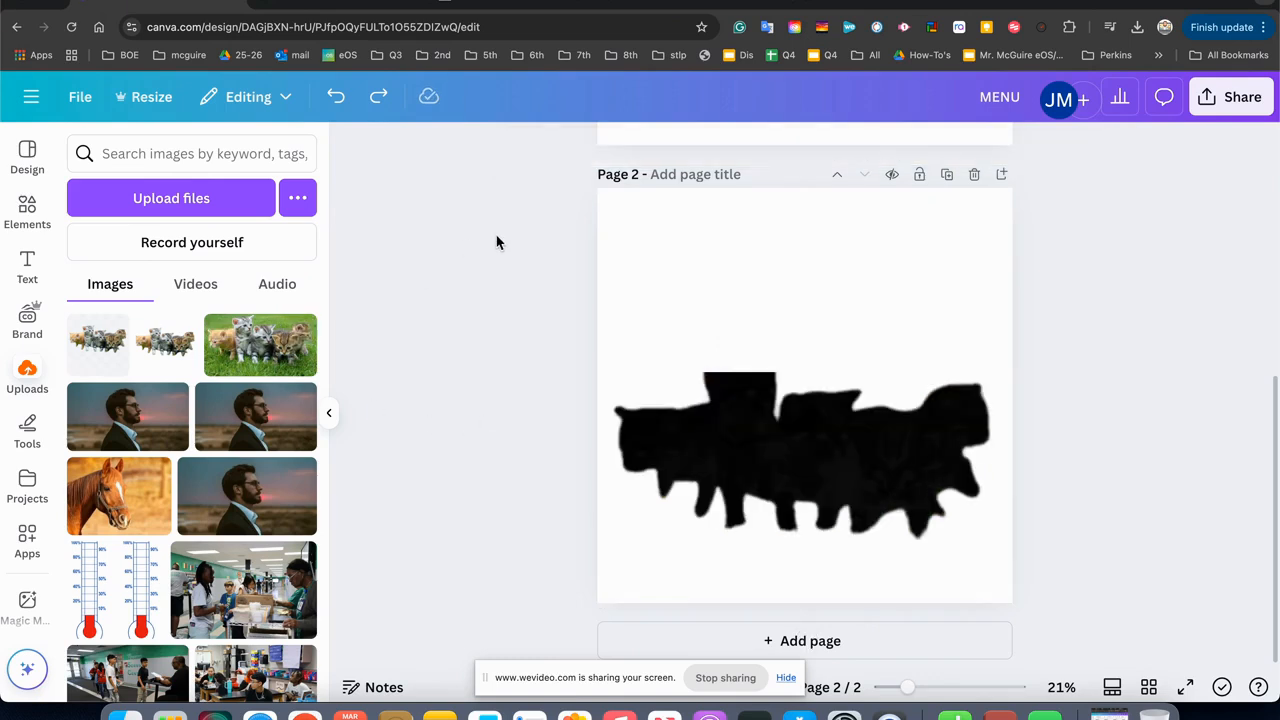
Add the transparent kittens picture to page 2, enlarge it to nearly the page width and align it over the black silhouette.
{"action": "mouse_move", "coordinate": [105, 350]}
{"action": "left_click_drag", "start_coordinate": [105, 350], "coordinate": [694, 240]}
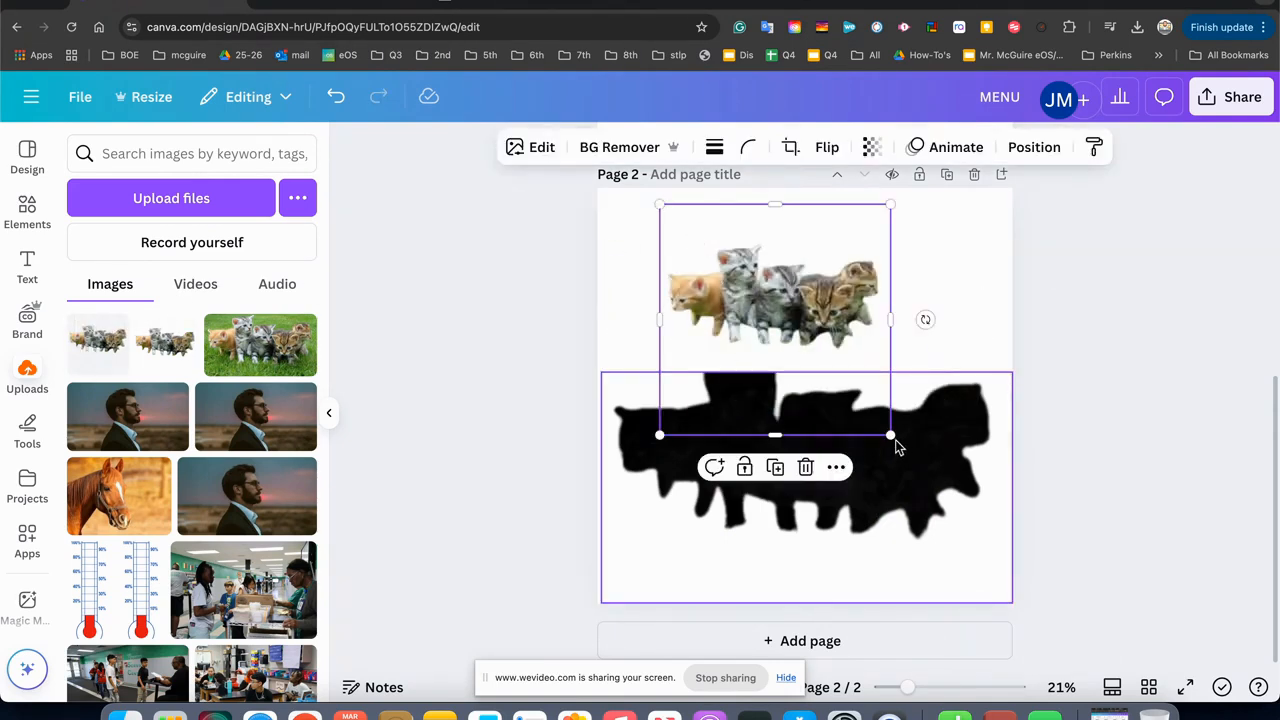
{"action": "left_click_drag", "start_coordinate": [892, 437], "coordinate": [1010, 507]}
{"action": "left_click_drag", "start_coordinate": [944, 378], "coordinate": [931, 482]}
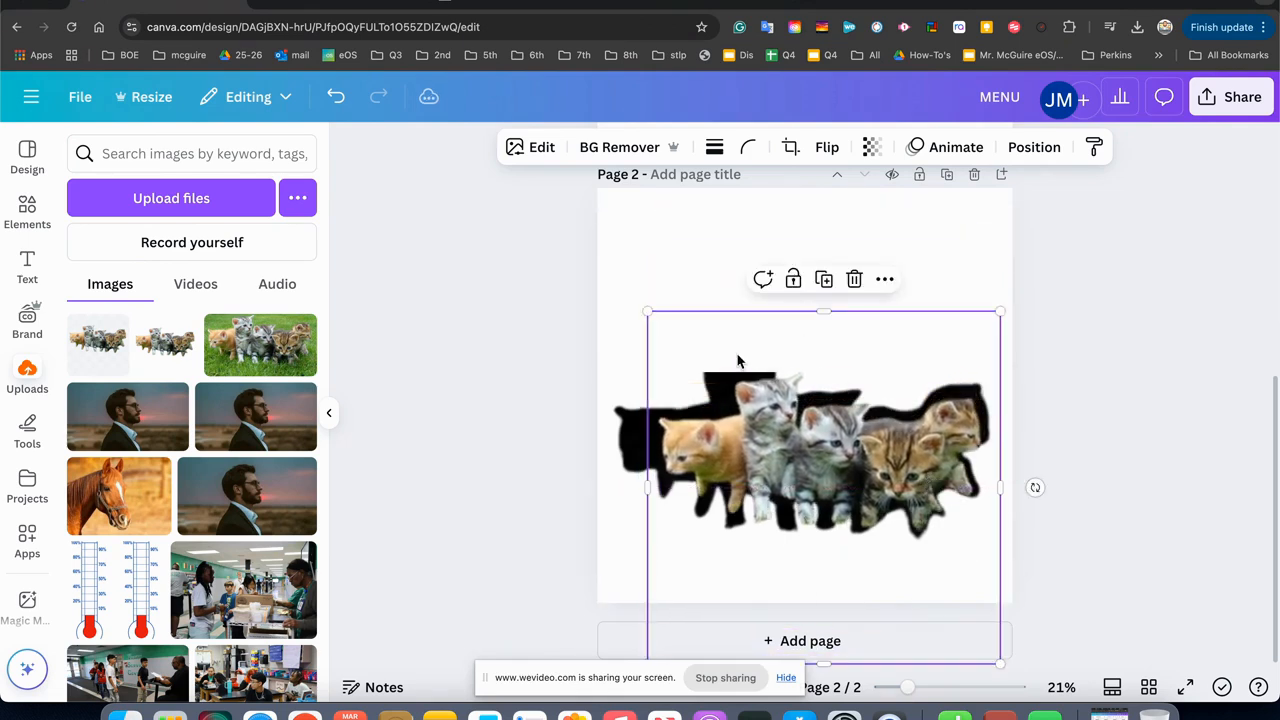
{"action": "left_click_drag", "start_coordinate": [645, 308], "coordinate": [581, 283]}
{"action": "left_click_drag", "start_coordinate": [749, 432], "coordinate": [766, 456]}
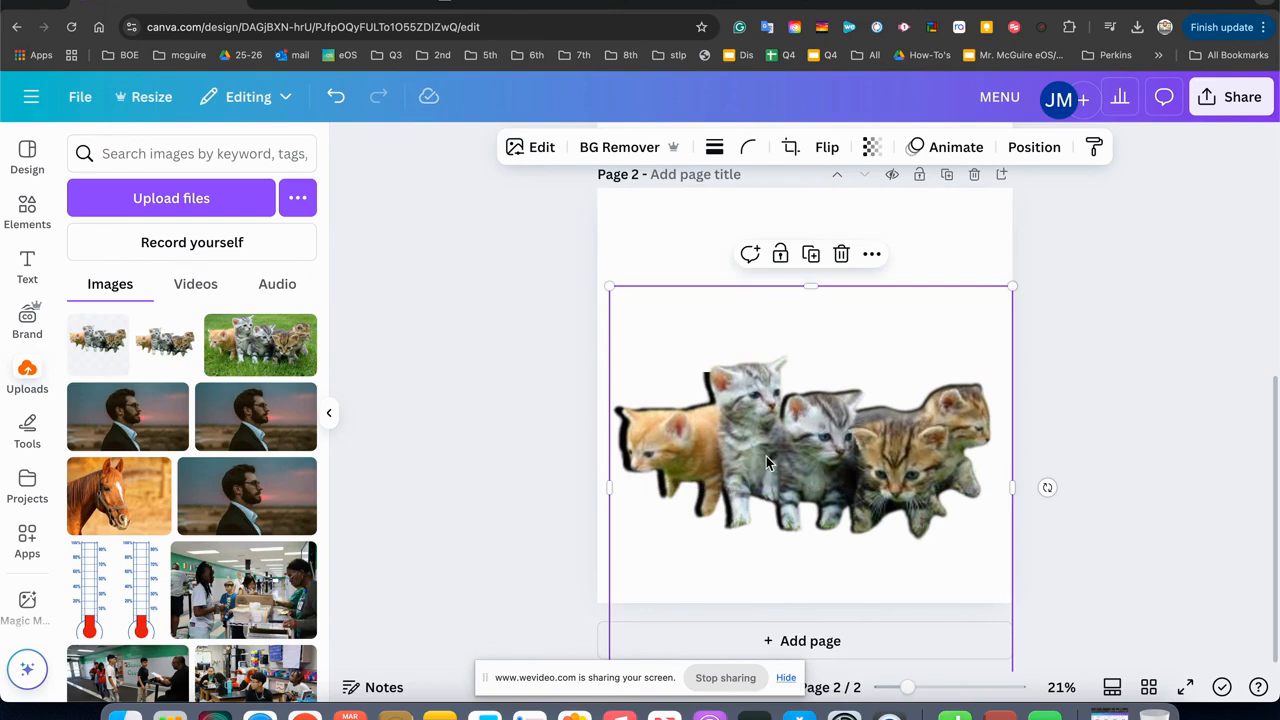
{"action": "left_click", "coordinate": [462, 418]}
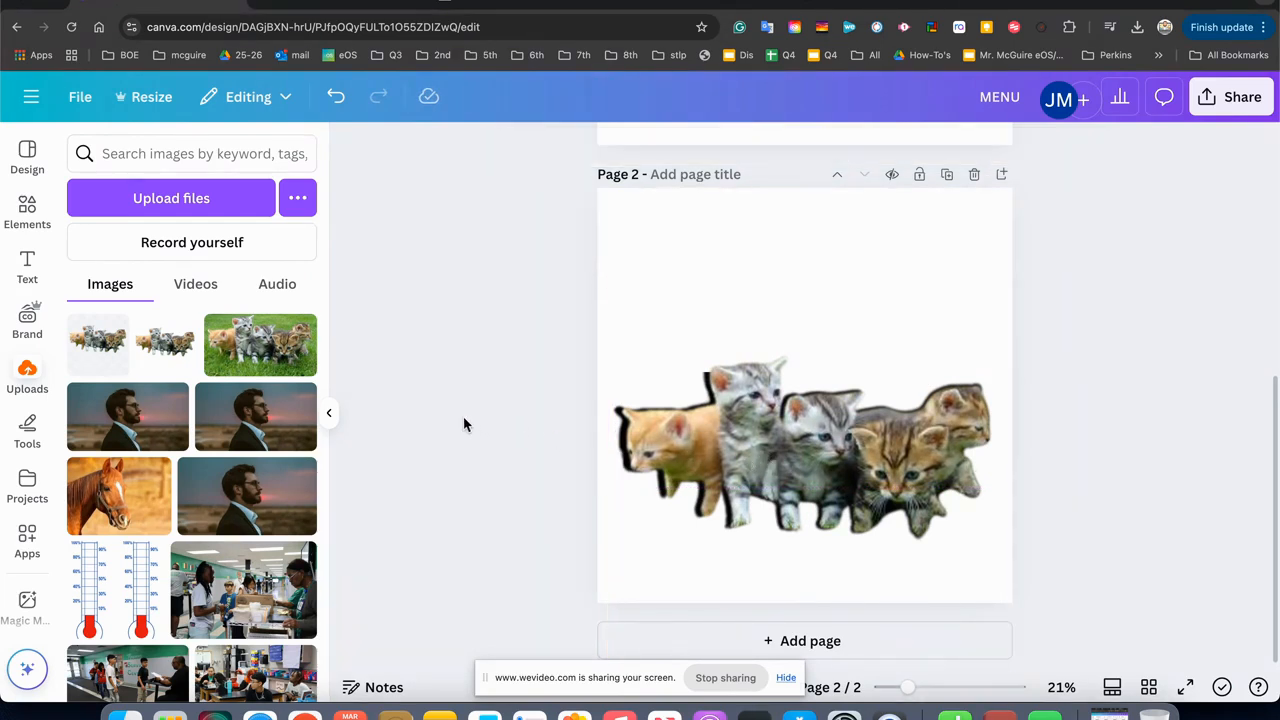
Move the coloured kittens and the silhouette together up to the middle of page 2.
{"action": "left_click_drag", "start_coordinate": [527, 313], "coordinate": [1101, 567]}
{"action": "left_click_drag", "start_coordinate": [933, 469], "coordinate": [905, 406]}
{"action": "left_click", "coordinate": [1063, 443]}
{"action": "left_click", "coordinate": [910, 405]}
{"action": "left_click", "coordinate": [1128, 420]}
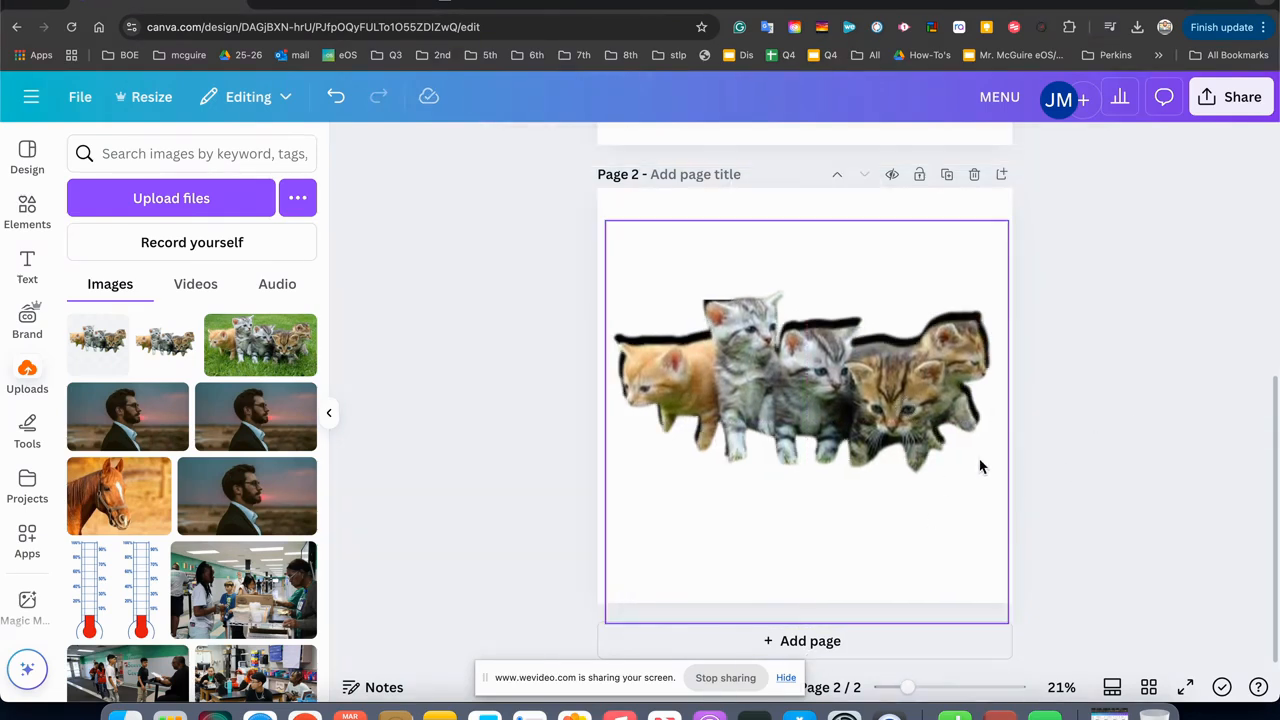
Crop the empty space below and above the coloured kittens picture.
{"action": "left_click", "coordinate": [870, 533]}
{"action": "left_click_drag", "start_coordinate": [807, 617], "coordinate": [807, 497]}
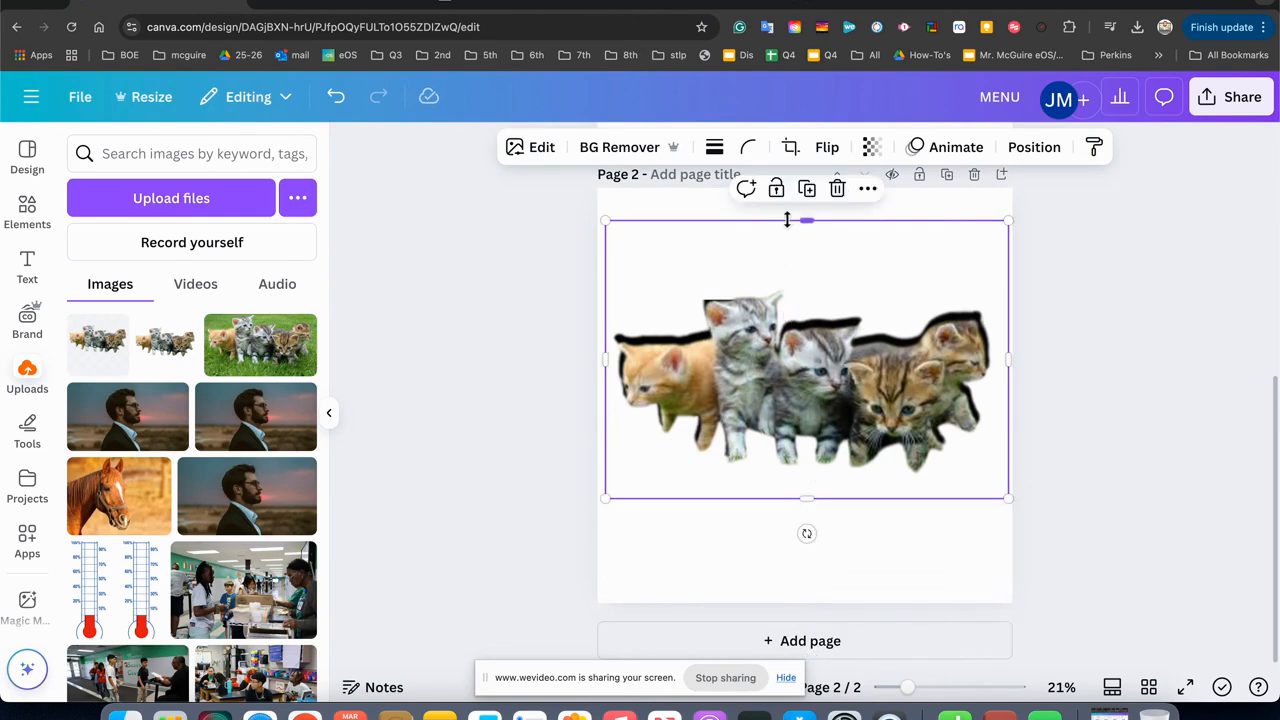
{"action": "left_click_drag", "start_coordinate": [804, 222], "coordinate": [806, 272]}
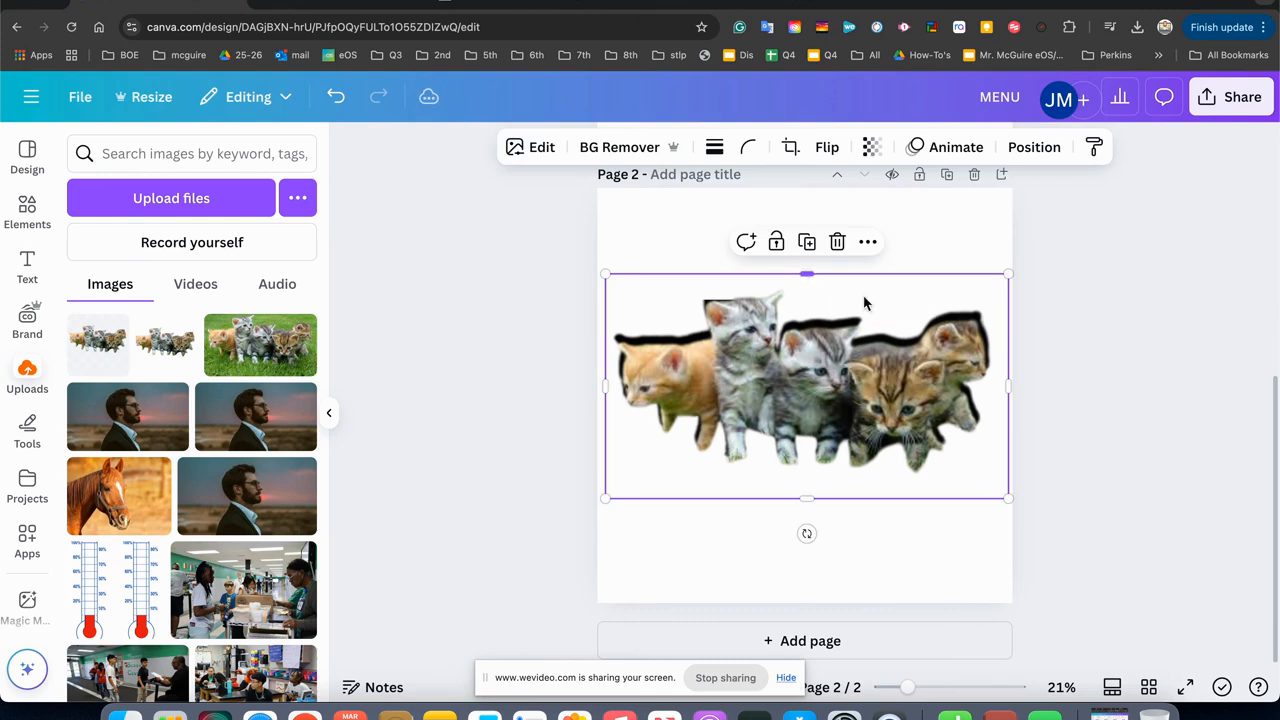
{"action": "left_click", "coordinate": [1099, 386]}
Run the background remover on the coloured kittens picture.
{"action": "left_click", "coordinate": [808, 386]}
{"action": "left_click", "coordinate": [627, 148]}
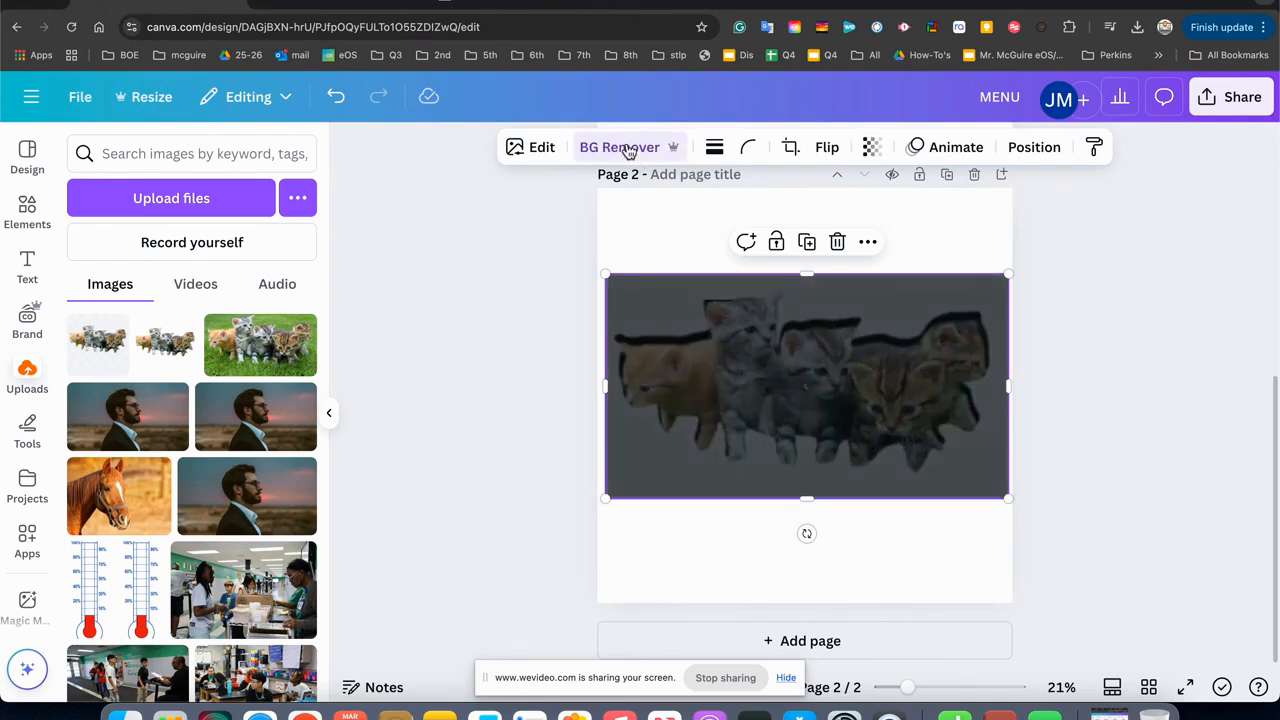
{"action": "left_click", "coordinate": [535, 245]}
Set the background colour of page 2 to the medium blue of the primary brand palette.
{"action": "left_click", "coordinate": [667, 268]}
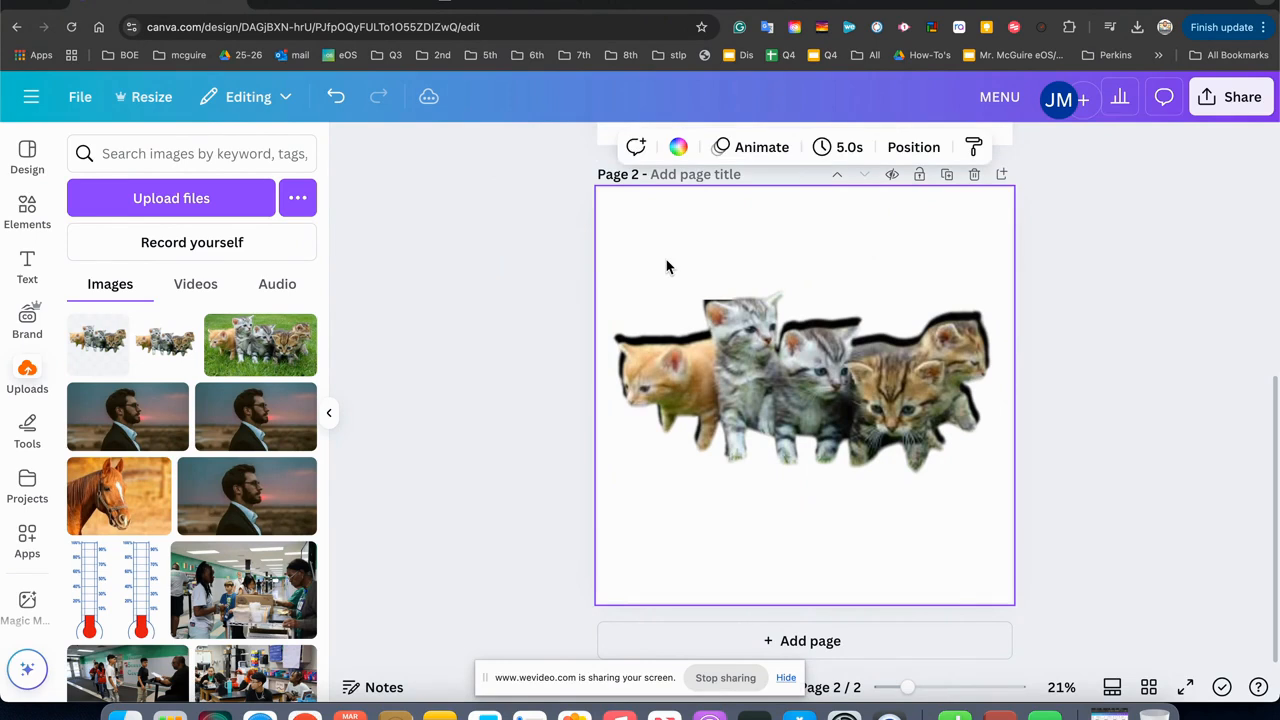
{"action": "right_click", "coordinate": [683, 239]}
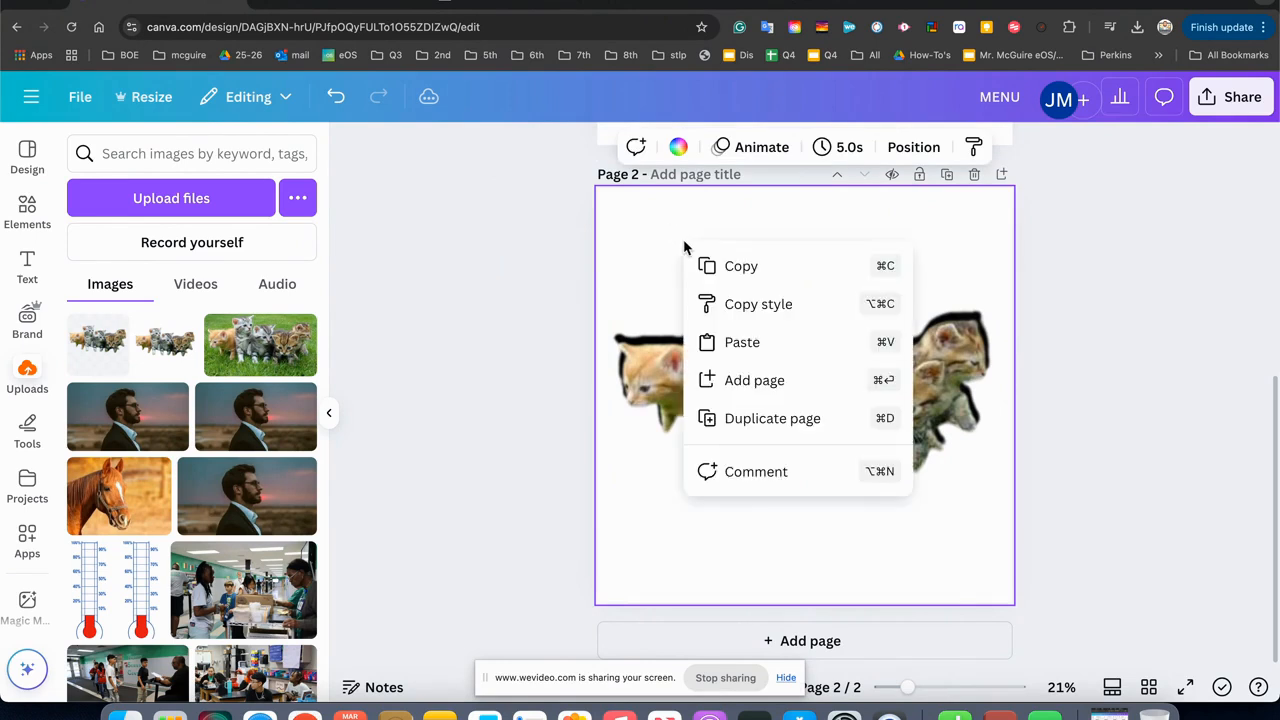
{"action": "left_click", "coordinate": [683, 239]}
{"action": "left_click", "coordinate": [679, 149]}
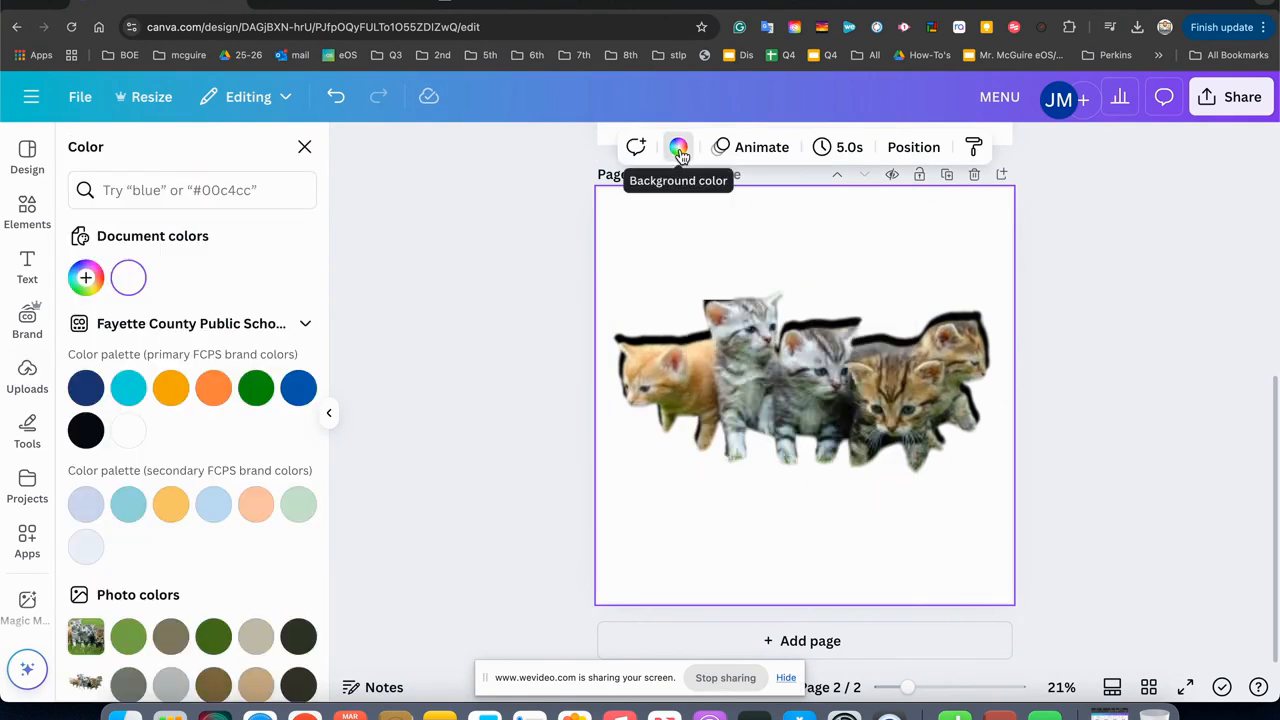
{"action": "left_click", "coordinate": [298, 388]}
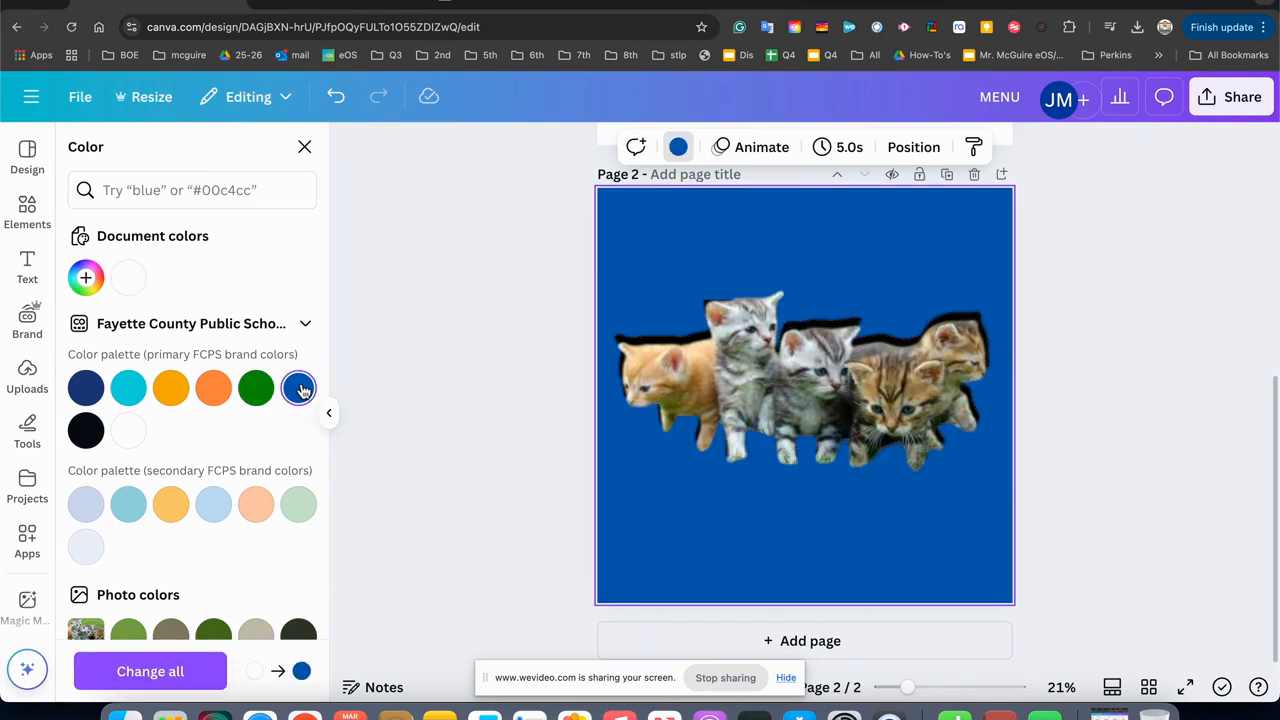
Try the amber, turquoise, orange, green and navy primary brand colours as the page 2 background.
{"action": "left_click", "coordinate": [170, 388]}
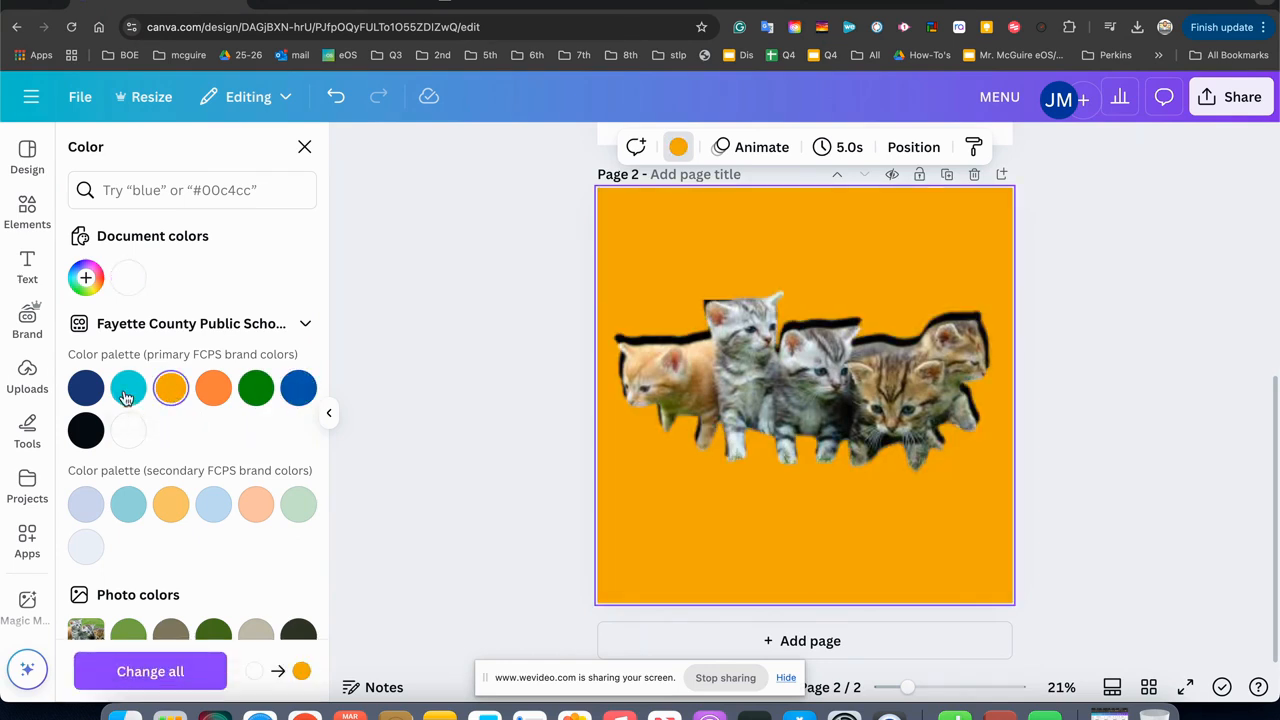
{"action": "left_click", "coordinate": [127, 390]}
{"action": "left_click", "coordinate": [216, 391]}
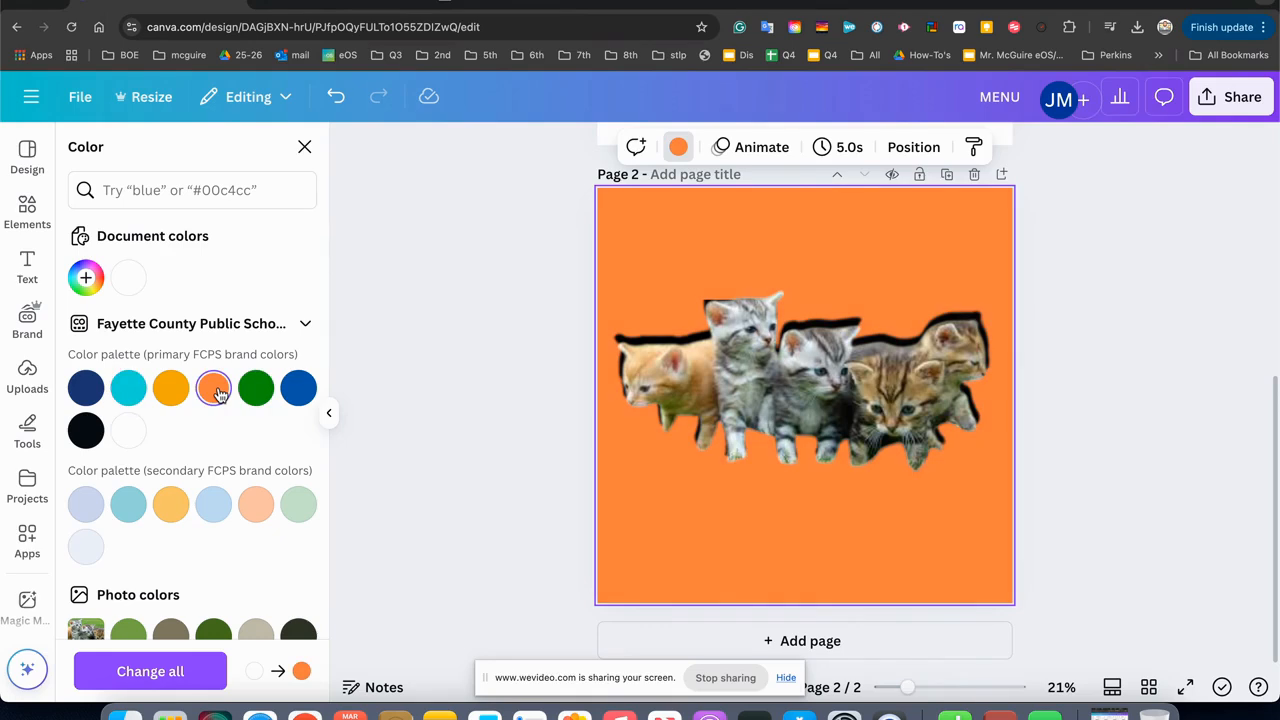
{"action": "left_click", "coordinate": [257, 388]}
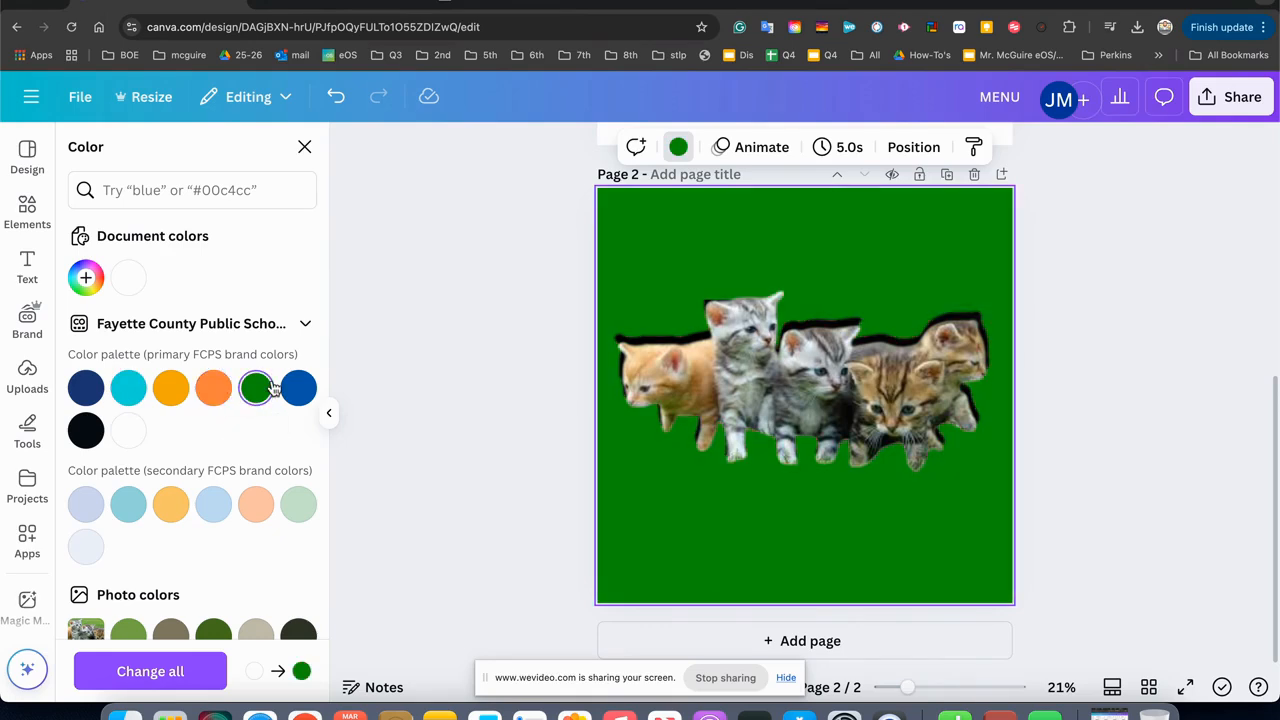
{"action": "left_click", "coordinate": [84, 392]}
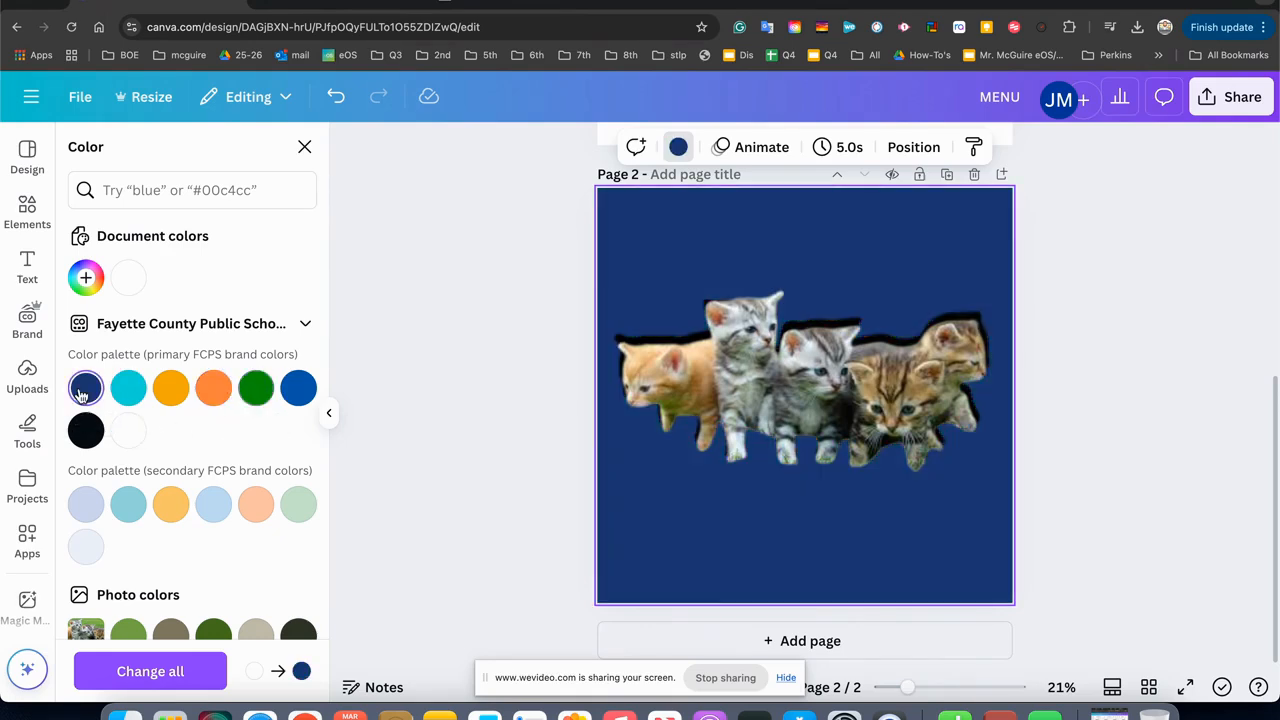
Set the page 2 background to the light teal of the secondary brand palette and deselect the page.
{"action": "scroll", "coordinate": [177, 483], "scroll_direction": "down", "scroll_amount": 3}
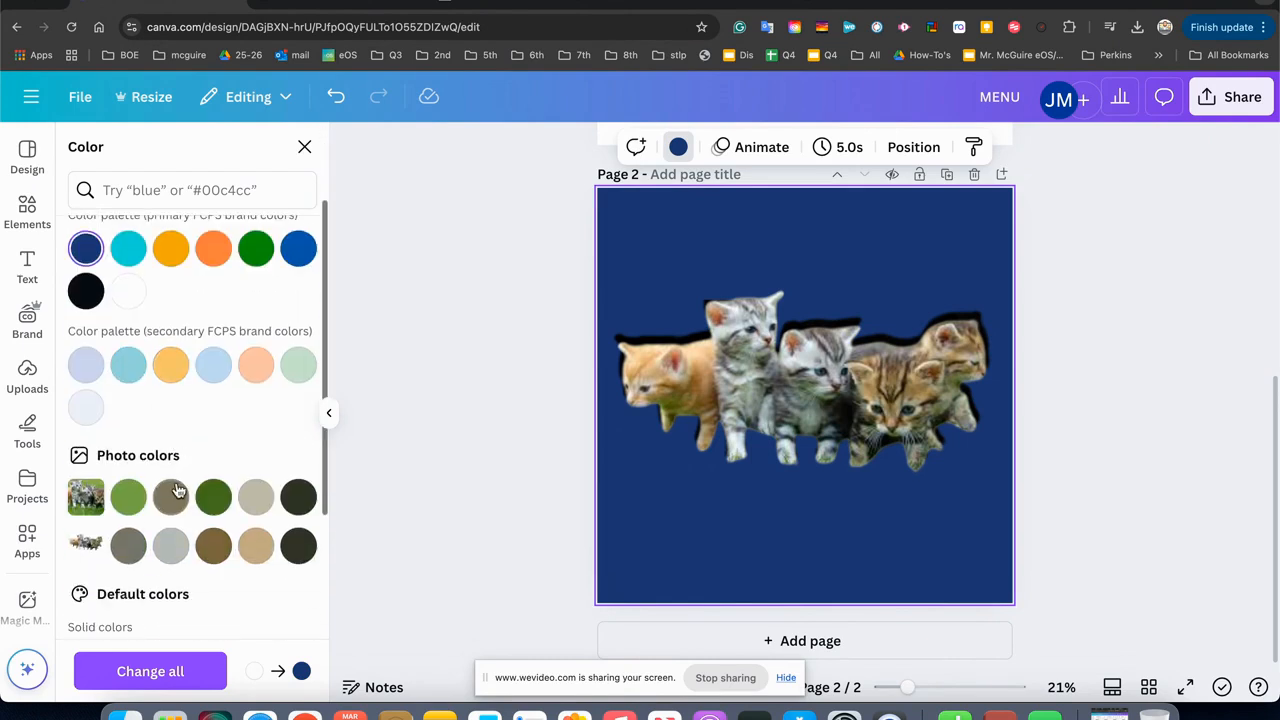
{"action": "left_click", "coordinate": [128, 368]}
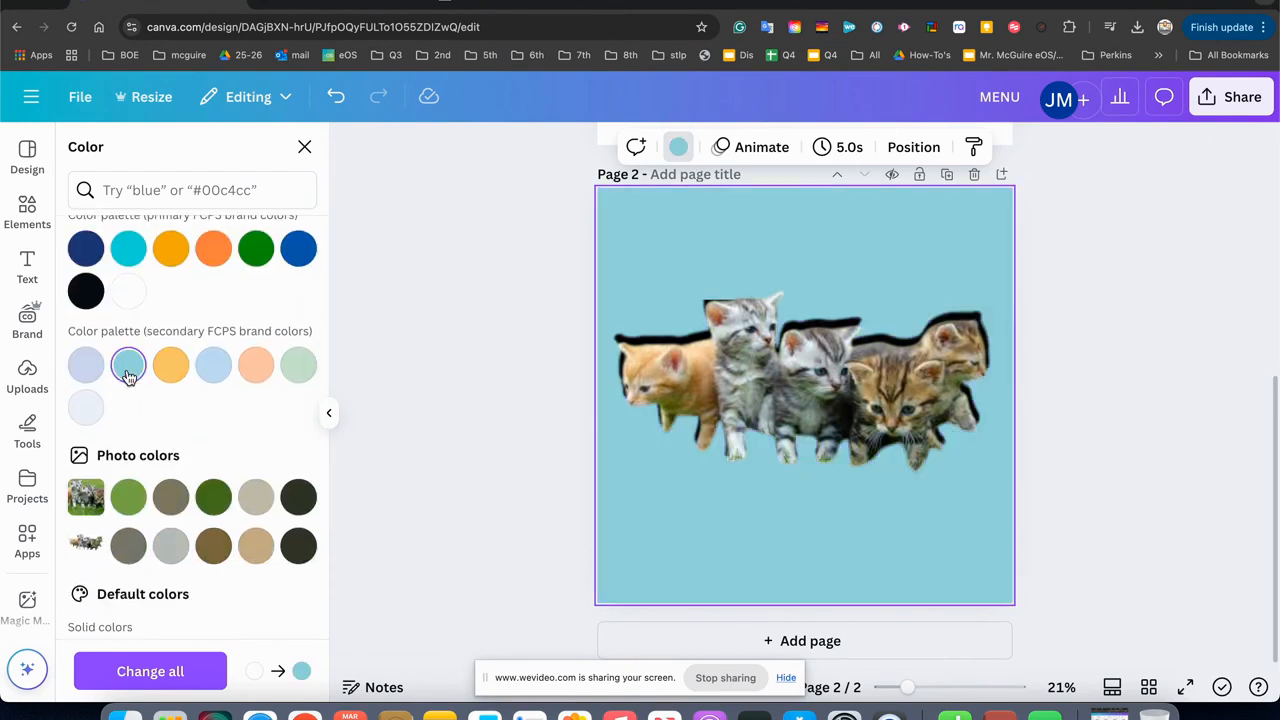
{"action": "key", "text": "Escape"}
{"action": "left_click", "coordinate": [450, 386]}
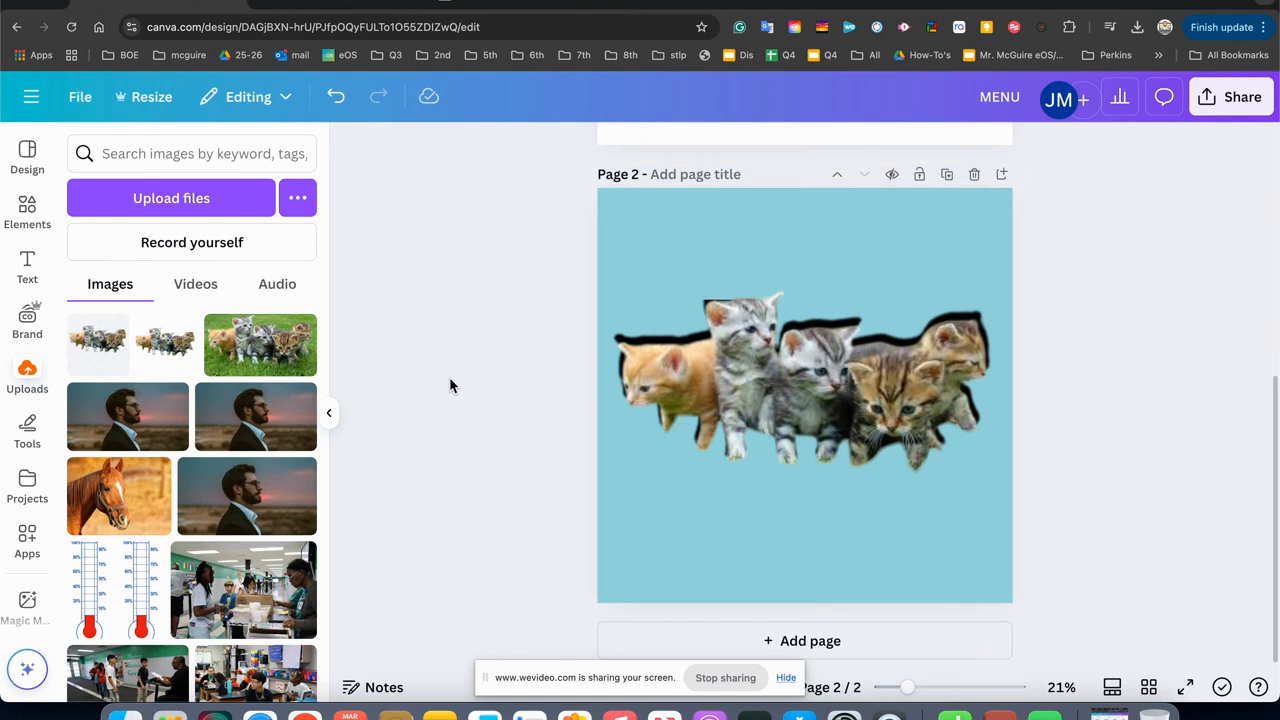
Add the "Goals & objectives" font combination to page 2, then resize and position it below the kittens.
{"action": "left_click", "coordinate": [28, 263]}
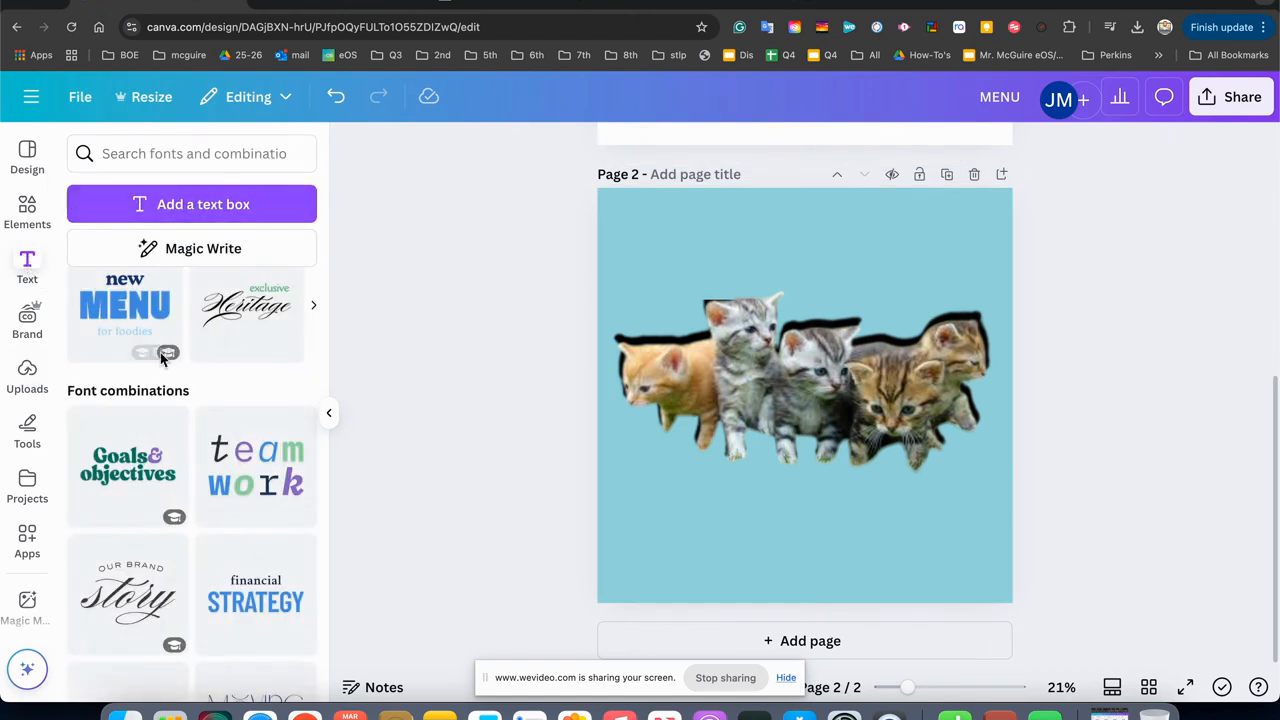
{"action": "left_click", "coordinate": [128, 465]}
{"action": "left_click_drag", "start_coordinate": [792, 390], "coordinate": [785, 529]}
{"action": "left_click_drag", "start_coordinate": [678, 490], "coordinate": [601, 470]}
{"action": "left_click_drag", "start_coordinate": [734, 510], "coordinate": [769, 512]}
{"action": "left_click_drag", "start_coordinate": [636, 537], "coordinate": [714, 524]}
{"action": "mouse_move", "coordinate": [877, 570]}
{"action": "left_mouse_down"}
{"action": "mouse_move", "coordinate": [955, 598]}
{"action": "mouse_move", "coordinate": [877, 552]}
{"action": "left_mouse_up"}
Replace the word "Goals" in the caption below the kittens with "Cute".
{"action": "double_click", "coordinate": [814, 512]}
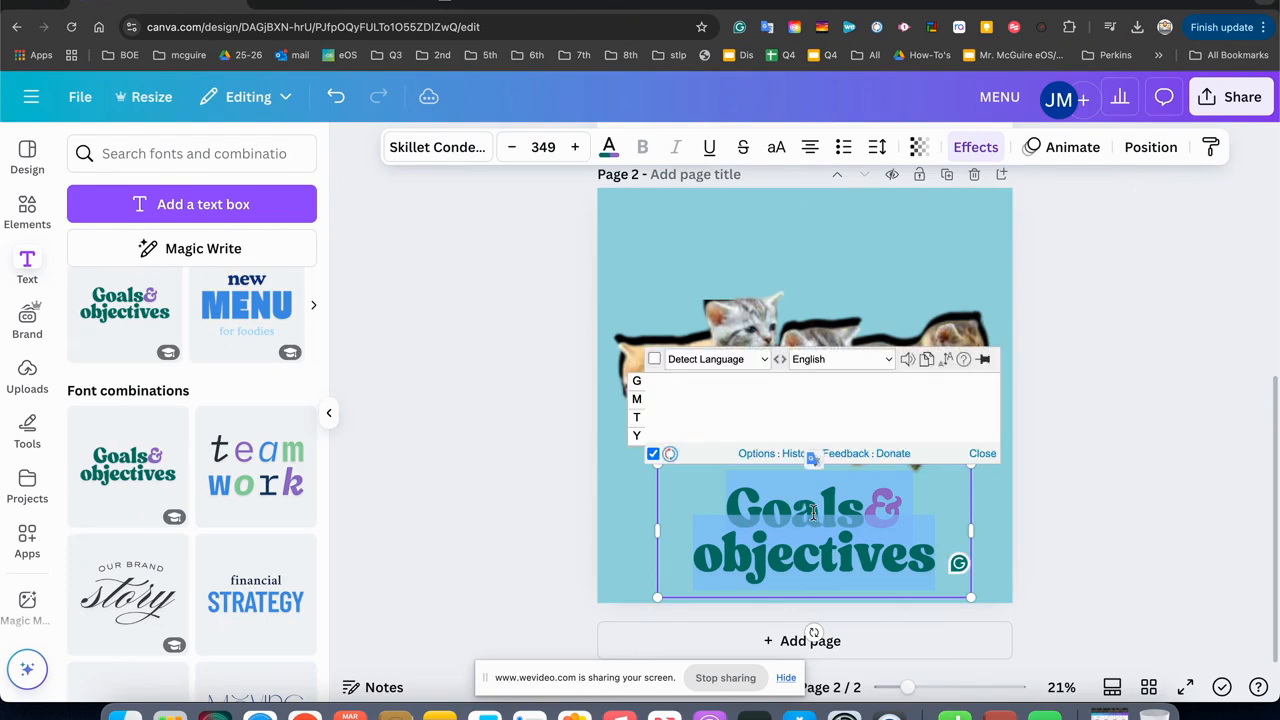
{"action": "left_click", "coordinate": [816, 510]}
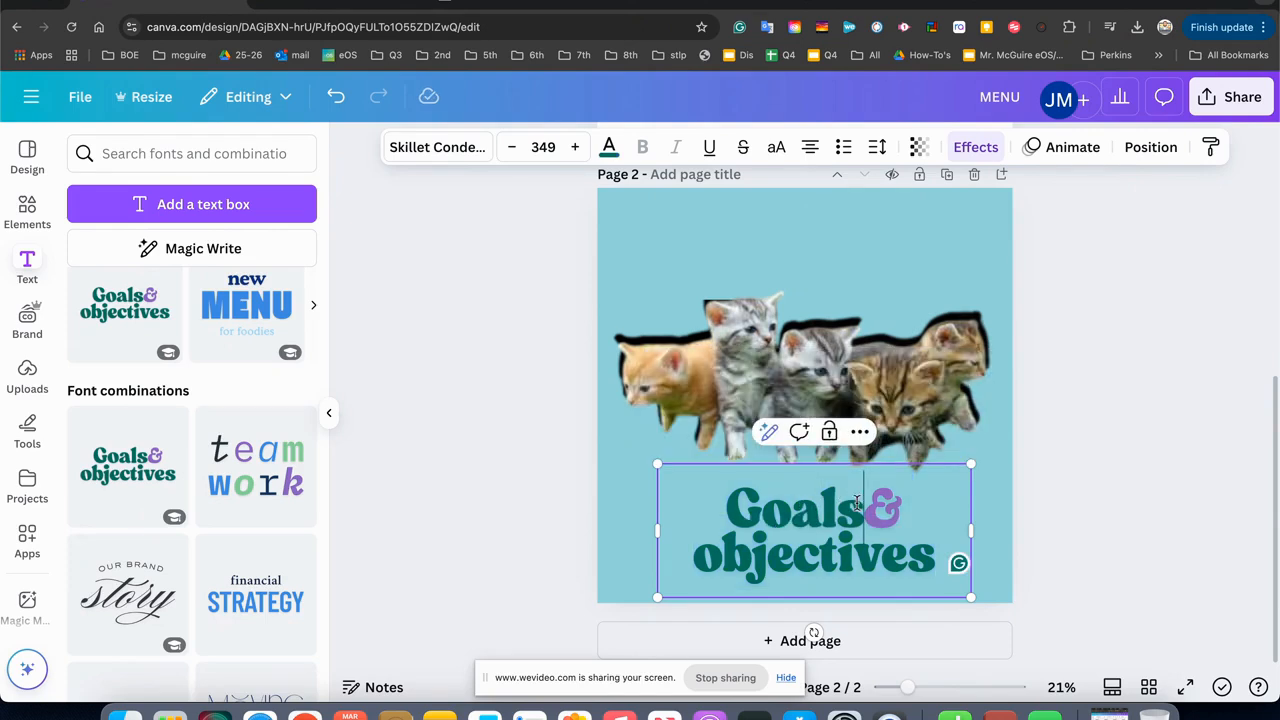
{"action": "key", "text": "BackSpace"}
{"action": "key", "text": "BackSpace"}
{"action": "key", "text": "BackSpace"}
{"action": "key", "text": "BackSpace"}
{"action": "key", "text": "BackSpace"}
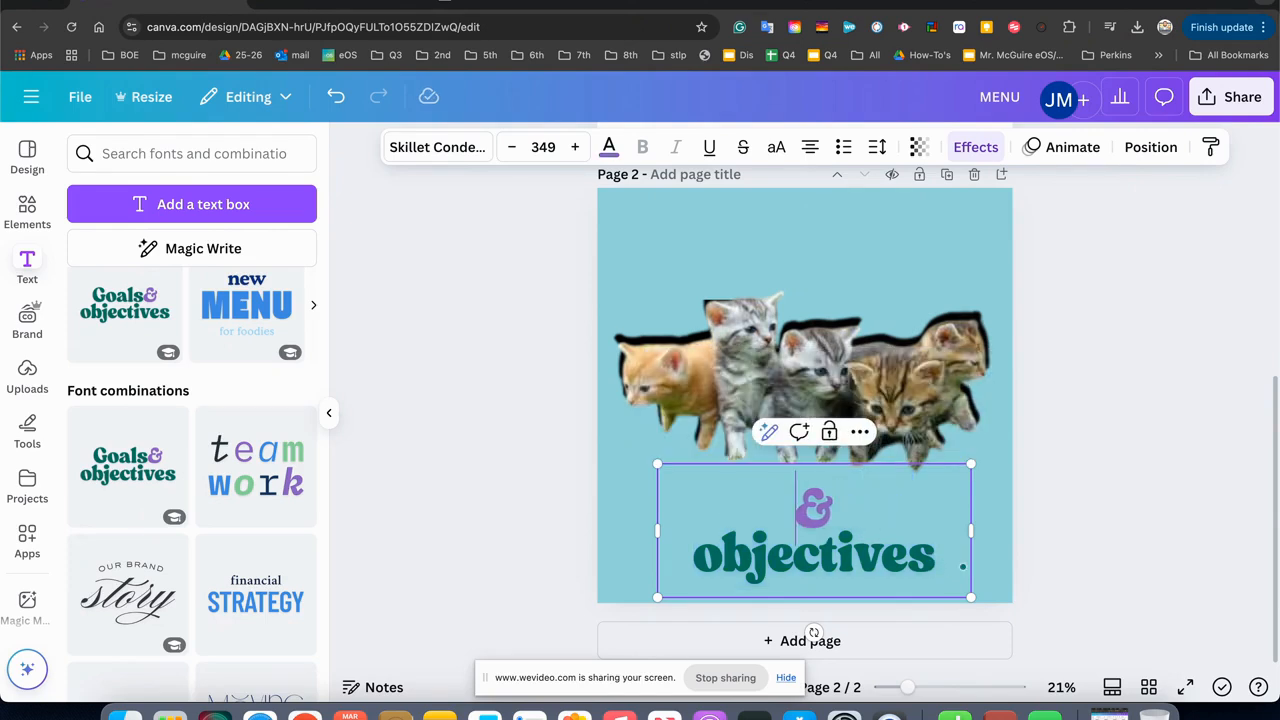
{"action": "type", "text": "Ci"}
{"action": "key", "text": "BackSpace"}
{"action": "type", "text": "ute"}
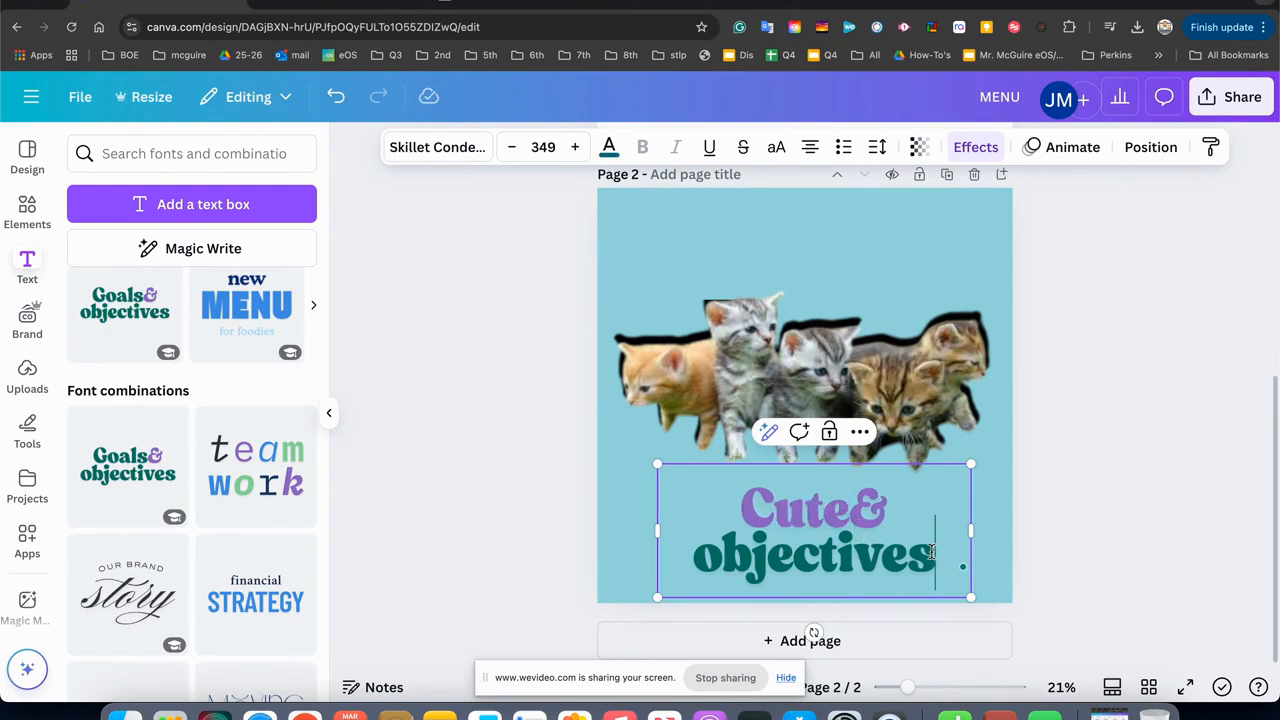
Replace the word "objectives" in the caption's second line with "Kittens".
{"action": "key", "text": "BackSpace"}
{"action": "key", "text": "BackSpace"}
{"action": "key", "text": "BackSpace"}
{"action": "key", "text": "BackSpace"}
{"action": "key", "text": "BackSpace"}
{"action": "key", "text": "BackSpace"}
{"action": "key", "text": "BackSpace"}
{"action": "key", "text": "BackSpace"}
{"action": "key", "text": "BackSpace"}
{"action": "key", "text": "BackSpace"}
{"action": "type", "text": "L"}
{"action": "key", "text": "BackSpace"}
{"action": "type", "text": "Kittens"}
Set the text colour of the word "Cute" to the light green of the photo colours.
{"action": "left_click", "coordinate": [821, 512]}
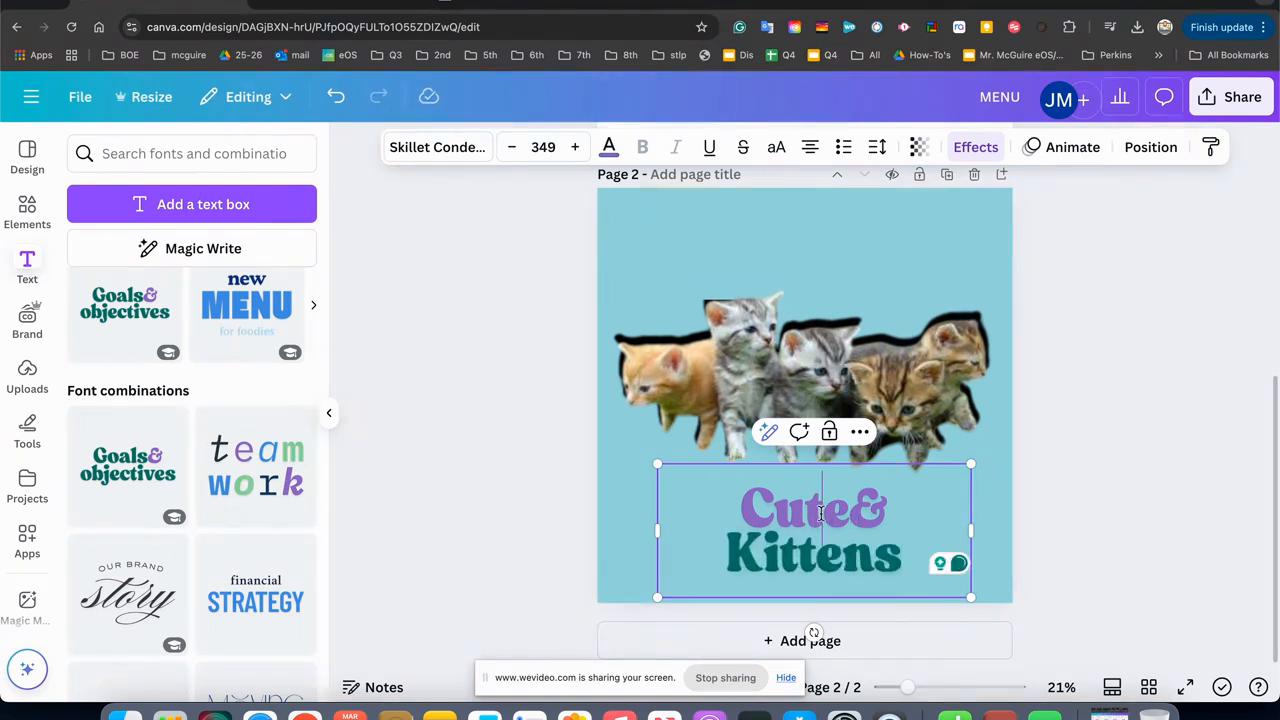
{"action": "left_click_drag", "start_coordinate": [728, 550], "coordinate": [726, 503]}
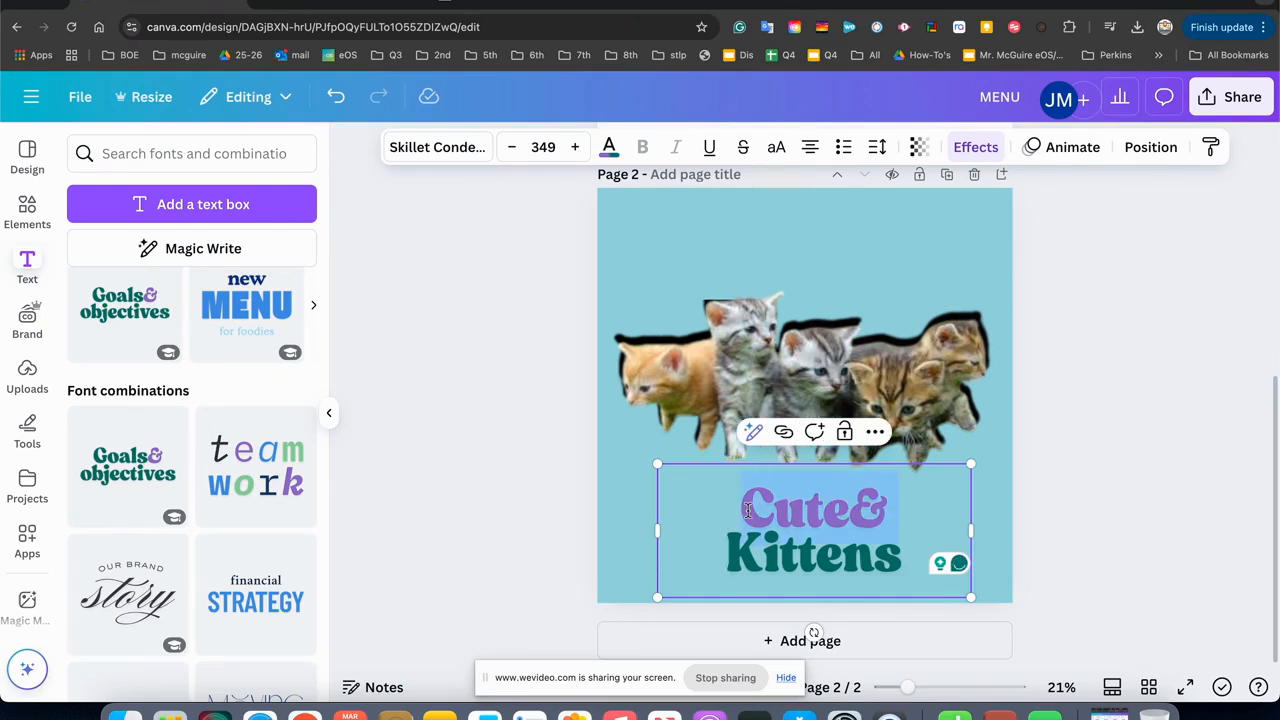
{"action": "left_click", "coordinate": [739, 508]}
{"action": "left_click_drag", "start_coordinate": [848, 505], "coordinate": [728, 503]}
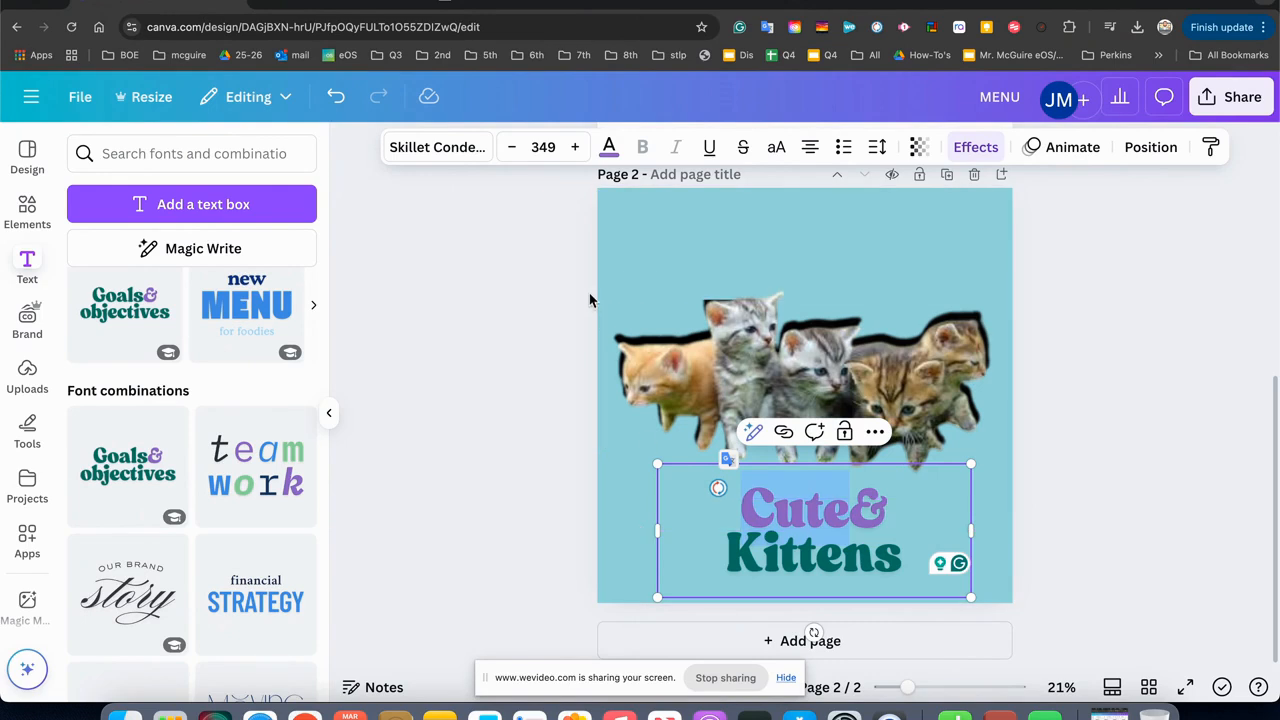
{"action": "left_click", "coordinate": [607, 148]}
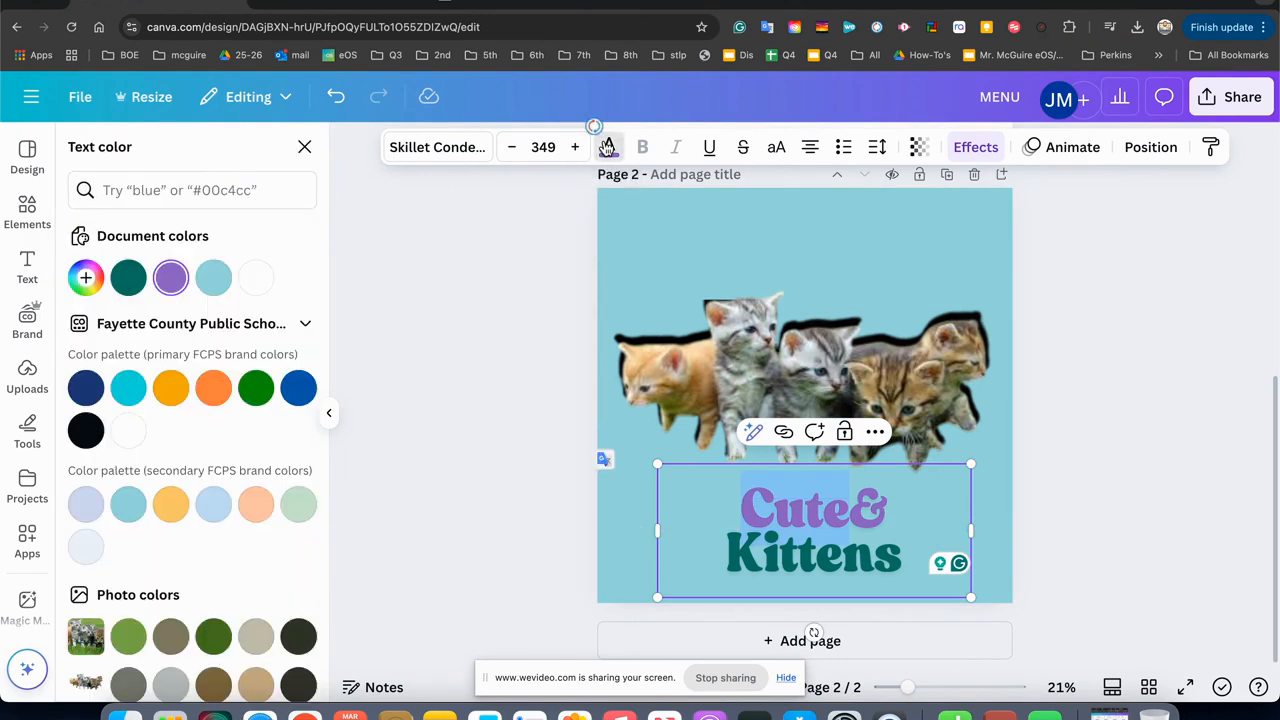
{"action": "left_click", "coordinate": [127, 635]}
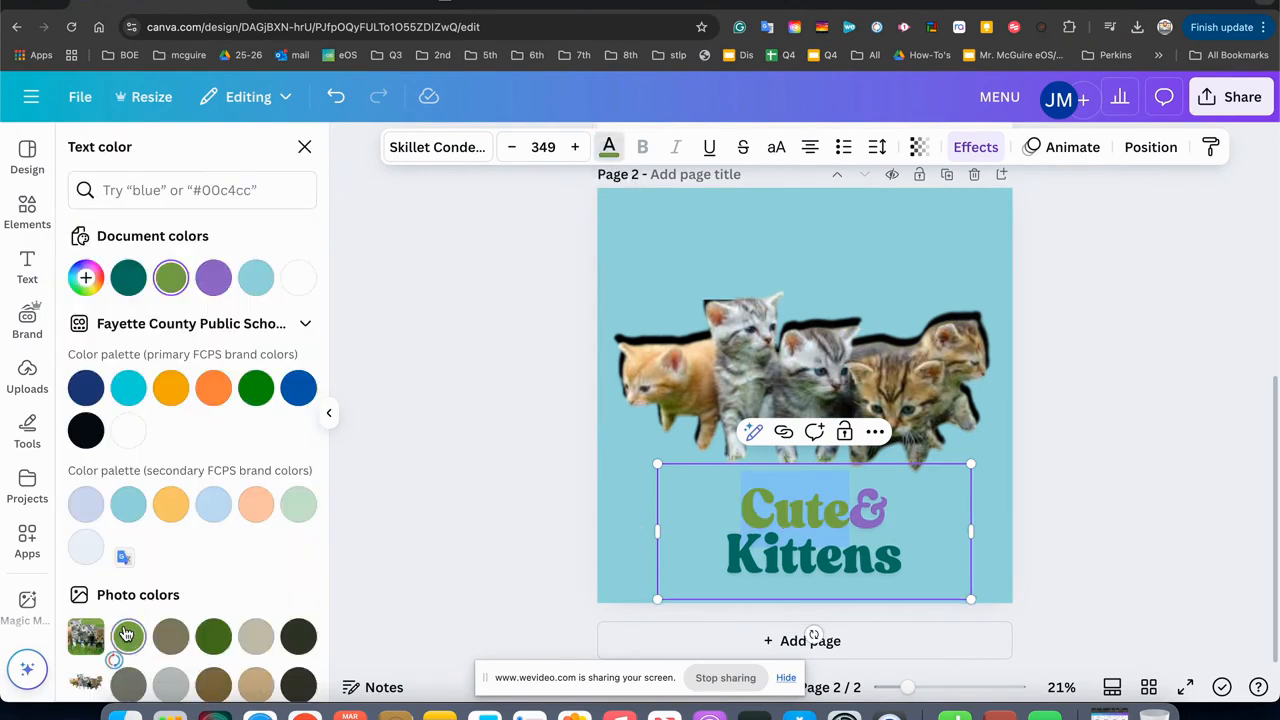
Try lavender, peach and amber on the word "Kittens", and settle on the navy of the primary brand palette.
{"action": "left_click", "coordinate": [773, 563]}
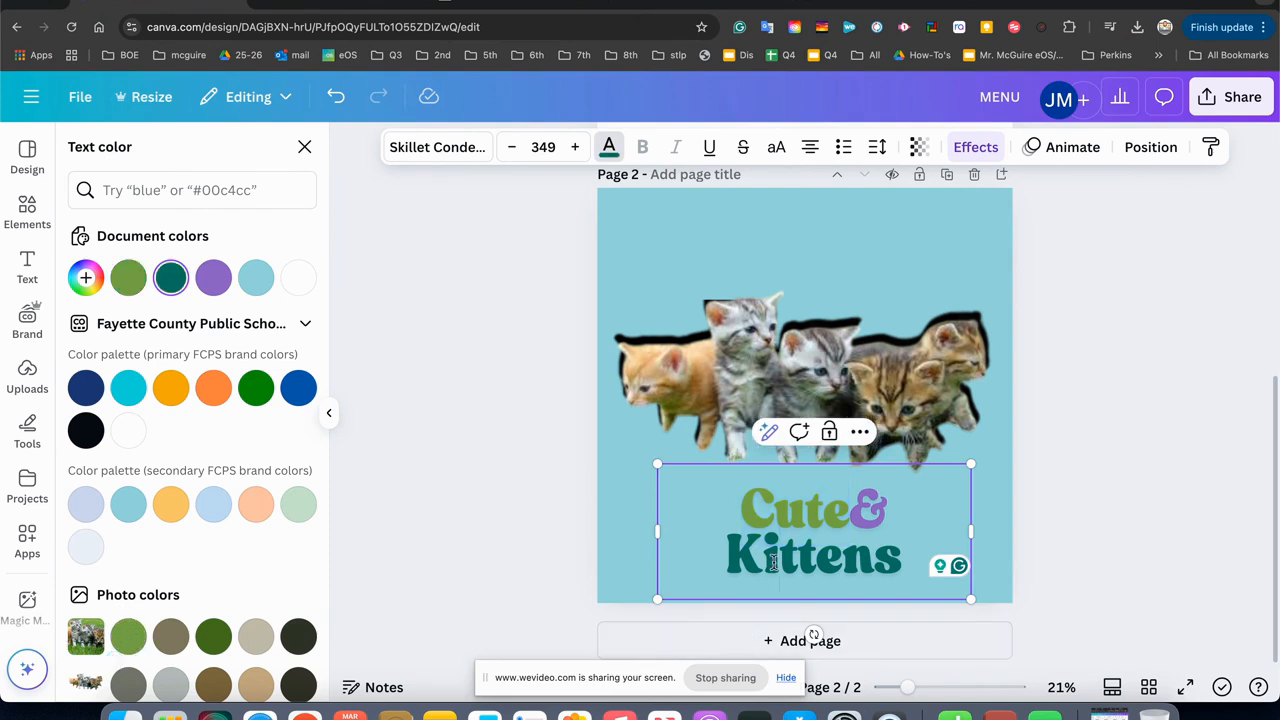
{"action": "left_click_drag", "start_coordinate": [729, 565], "coordinate": [904, 566]}
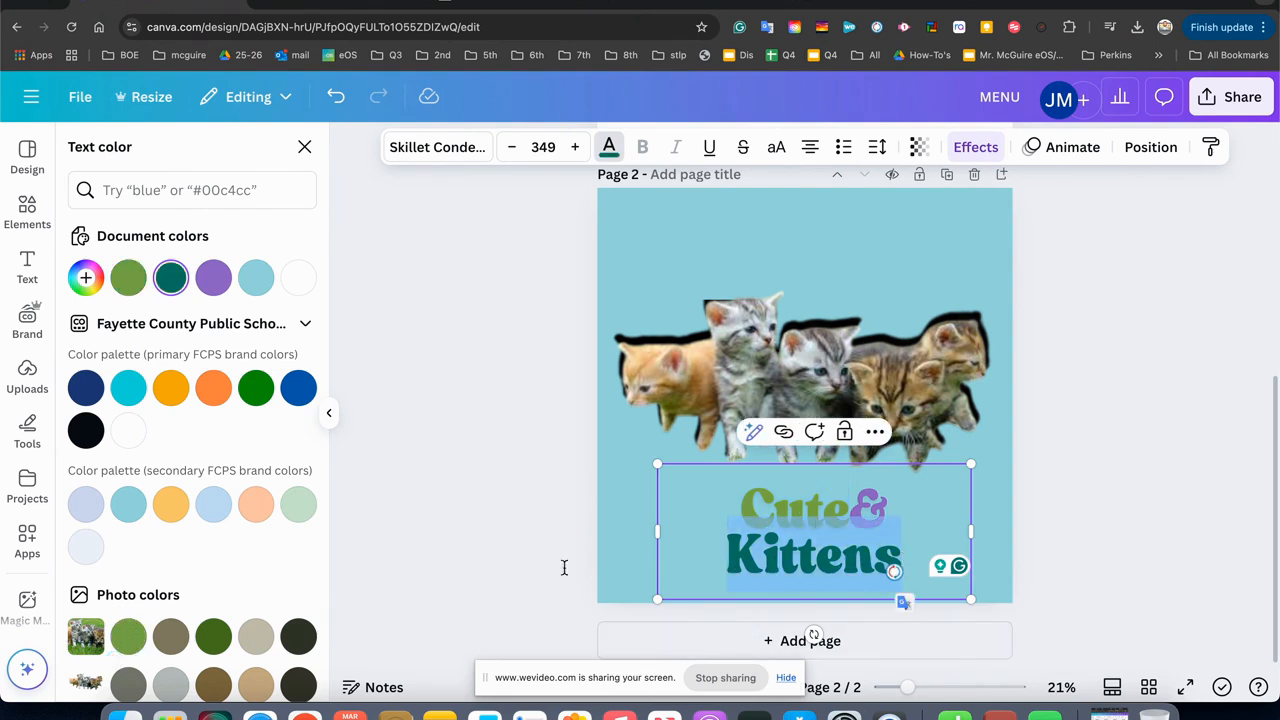
{"action": "left_click", "coordinate": [86, 504]}
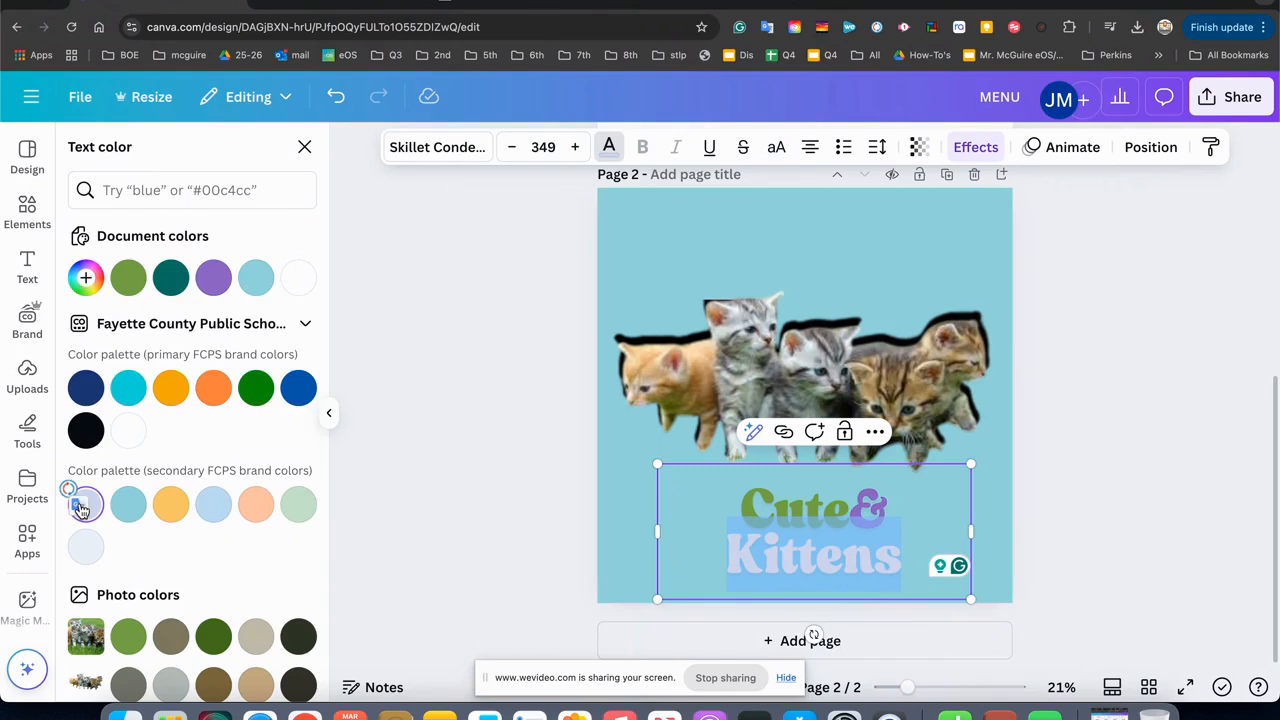
{"action": "left_click", "coordinate": [252, 504]}
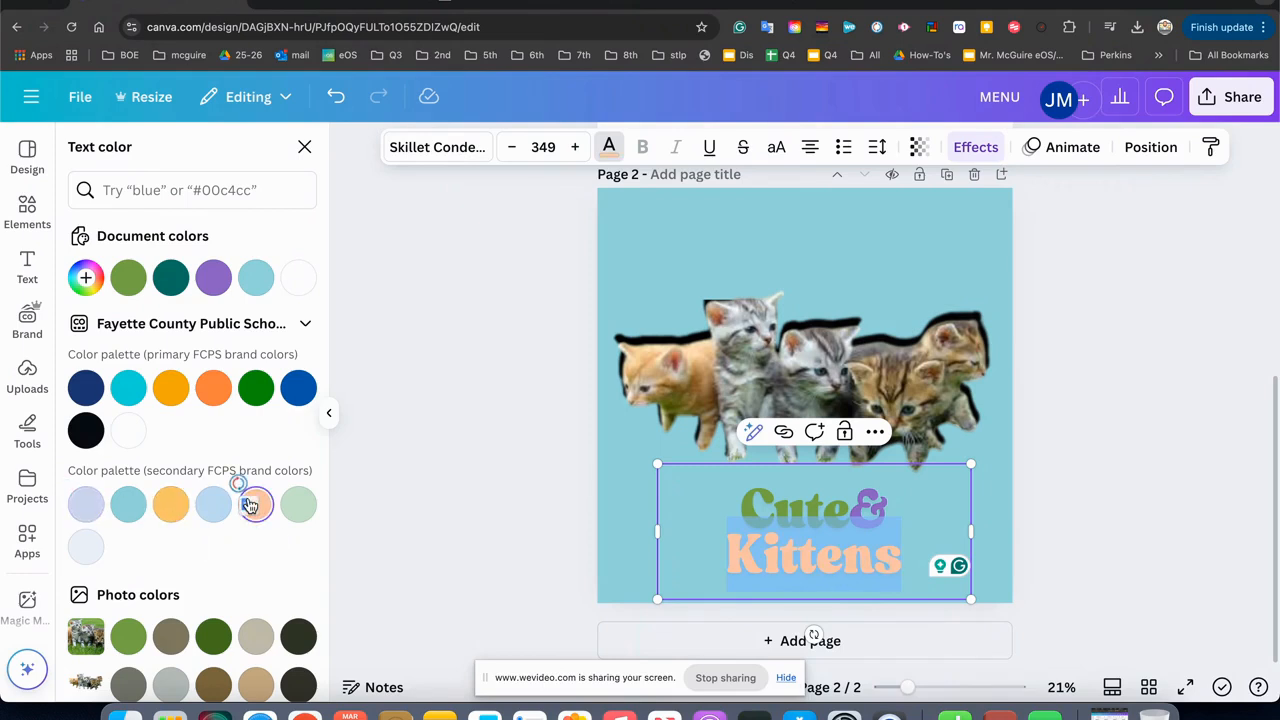
{"action": "left_click", "coordinate": [172, 505]}
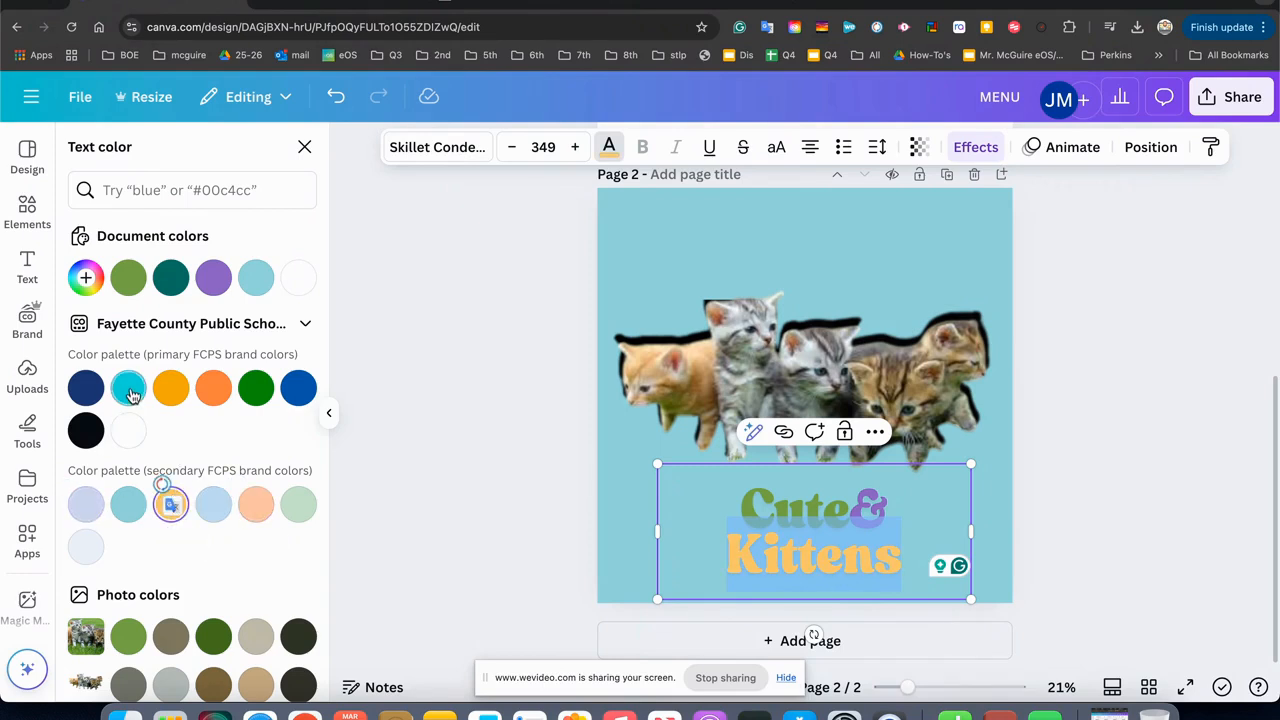
{"action": "left_click", "coordinate": [86, 390]}
{"action": "left_click", "coordinate": [463, 402]}
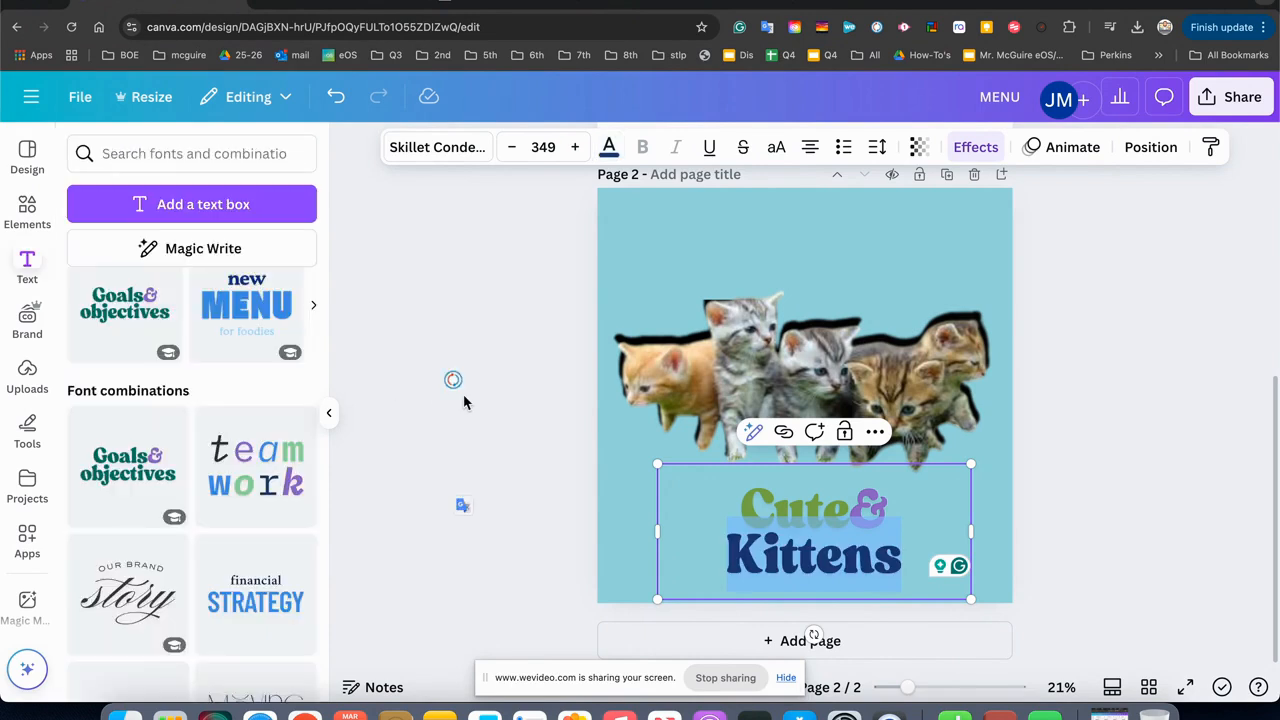
{"action": "left_click", "coordinate": [463, 402]}
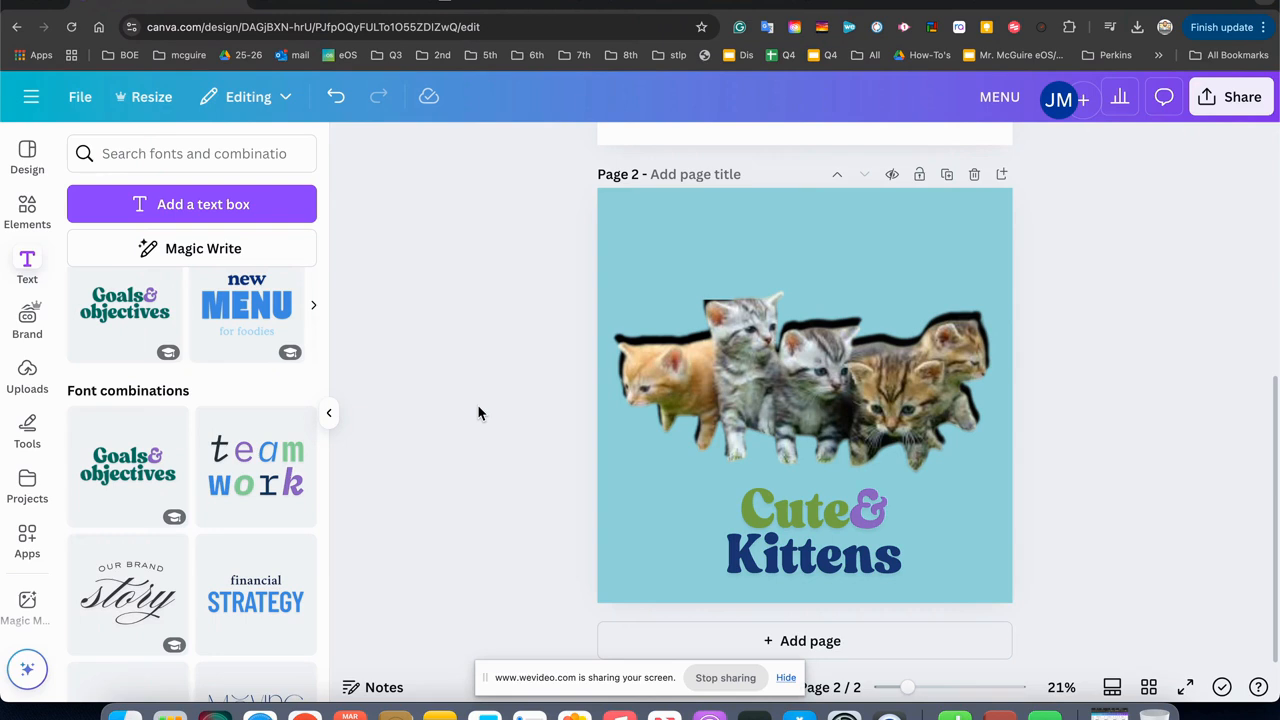
Delete page 1 with the kittens on the white background.
{"action": "scroll", "coordinate": [478, 413], "scroll_direction": "up", "scroll_amount": 5}
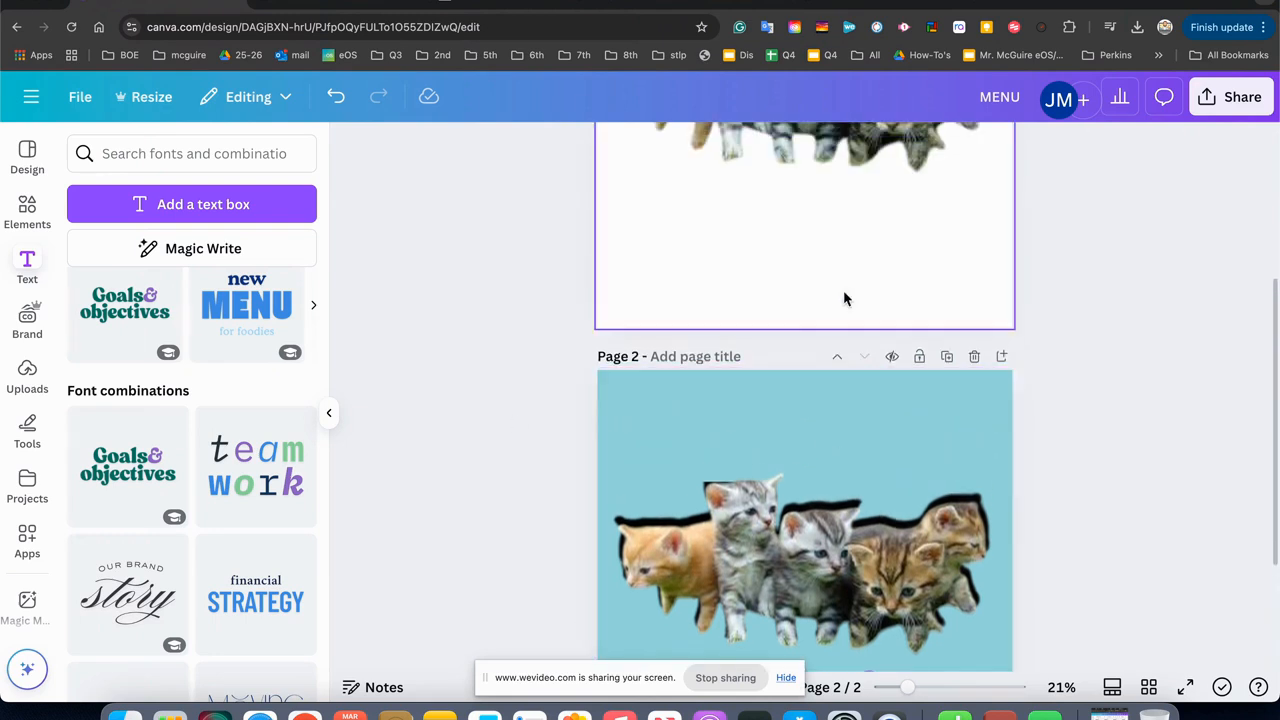
{"action": "left_click", "coordinate": [836, 285]}
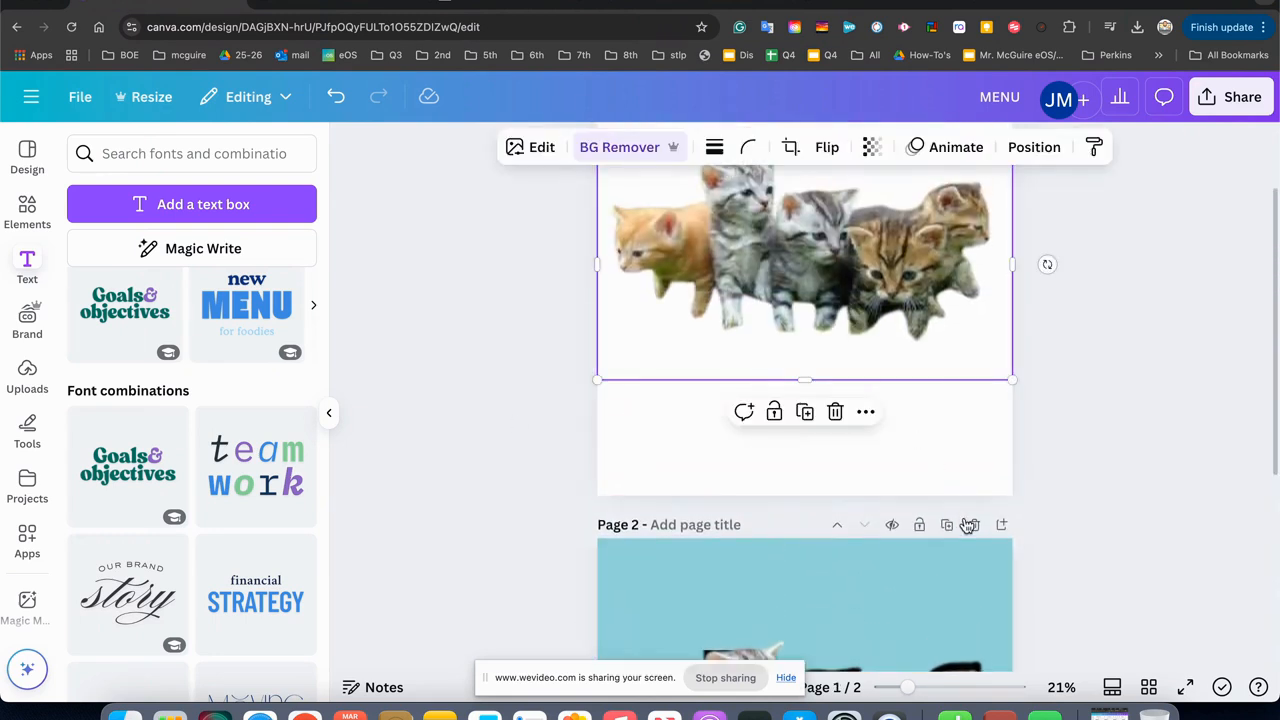
{"action": "scroll", "coordinate": [930, 365], "scroll_direction": "up", "scroll_amount": 2}
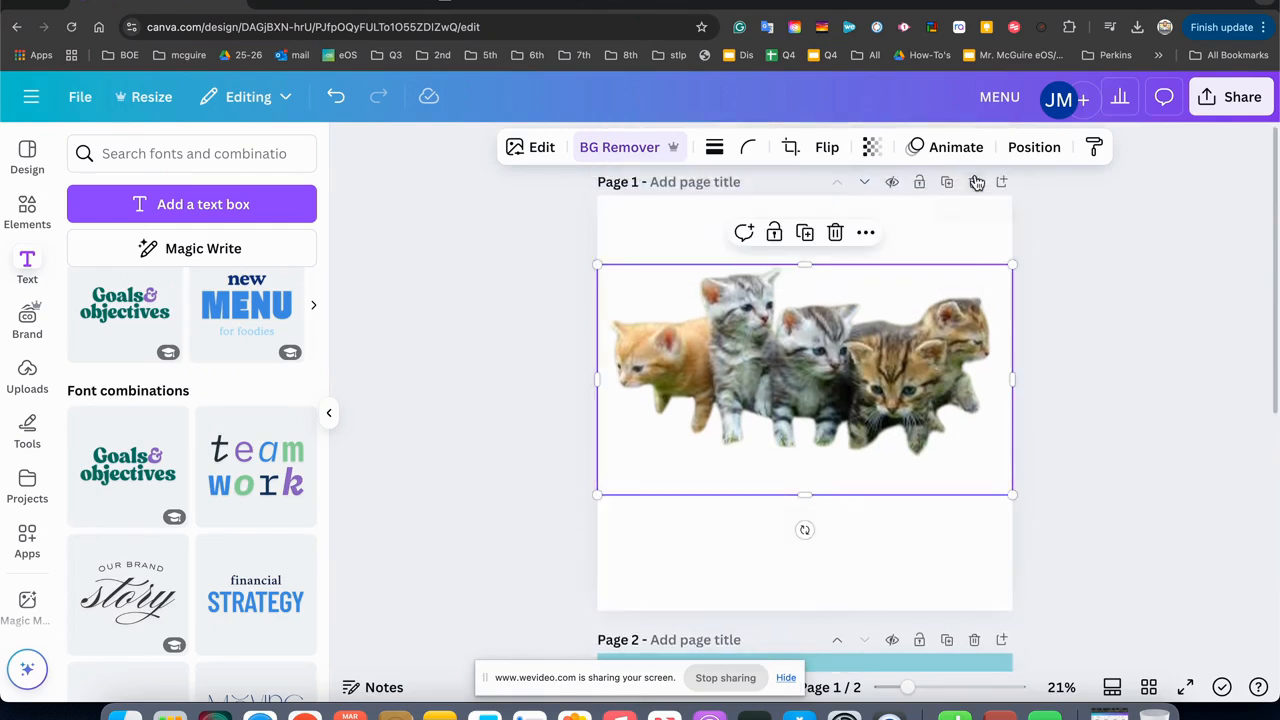
{"action": "left_click", "coordinate": [975, 182]}
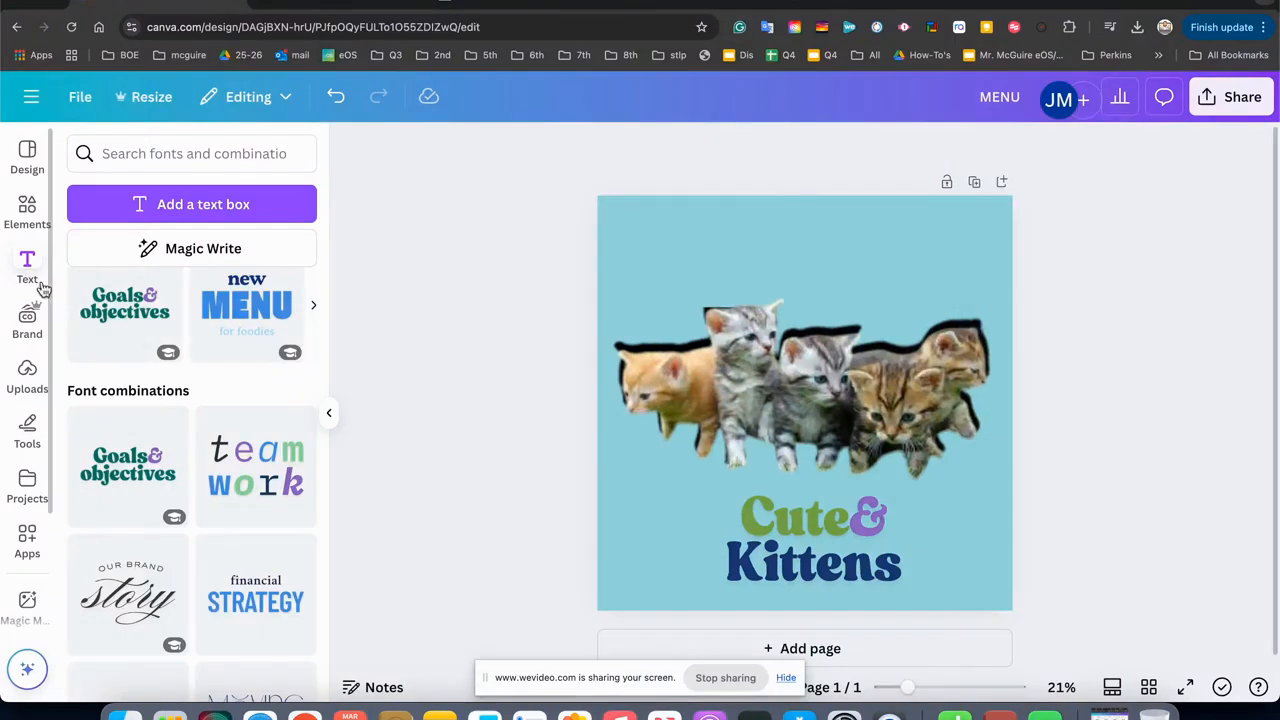
Browse the graphics results for "shapes" in the elements library.
{"action": "left_click", "coordinate": [18, 215]}
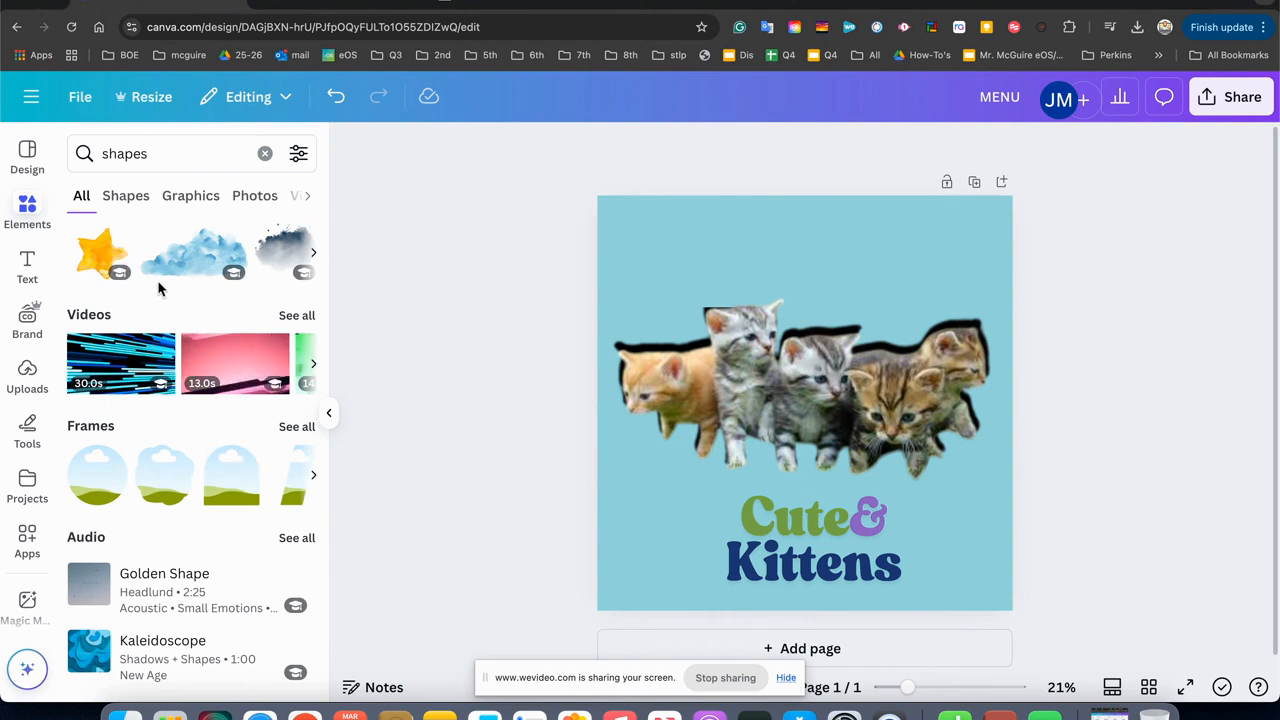
{"action": "left_click", "coordinate": [135, 196]}
{"action": "left_click", "coordinate": [178, 197]}
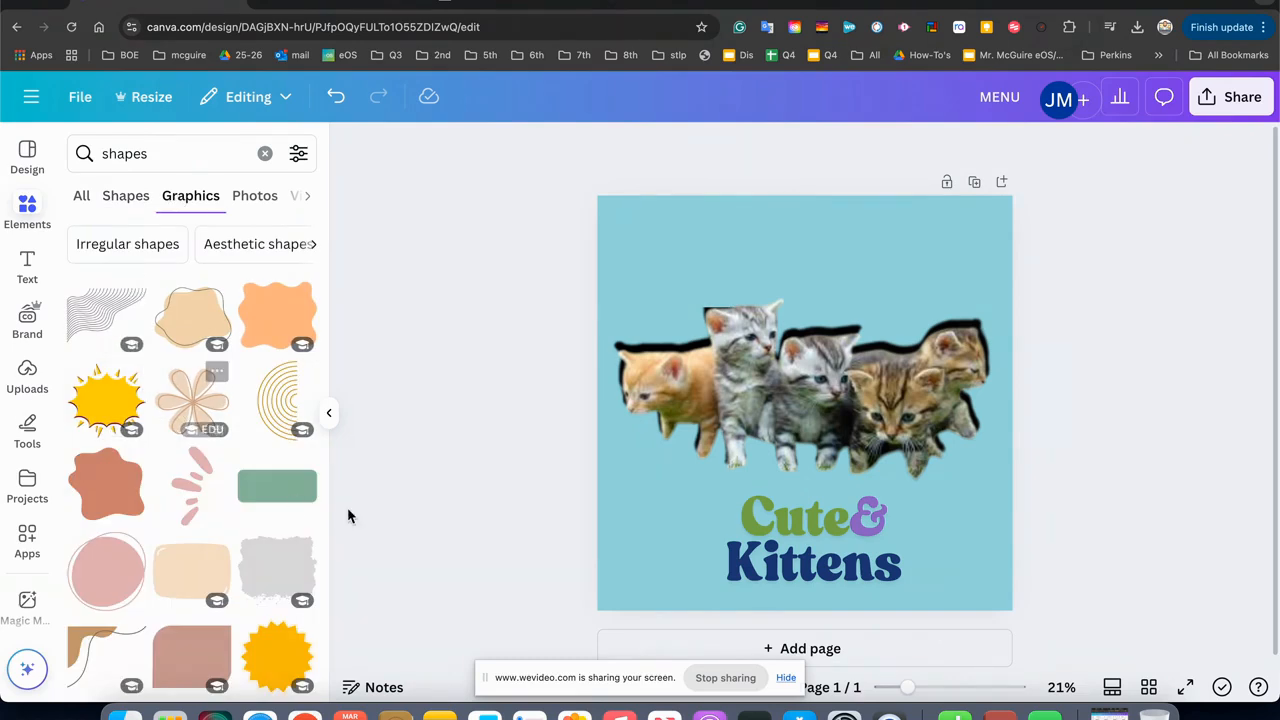
{"action": "scroll", "coordinate": [347, 507], "scroll_direction": "down", "scroll_amount": 1}
{"action": "scroll", "coordinate": [236, 514], "scroll_direction": "down", "scroll_amount": 5}
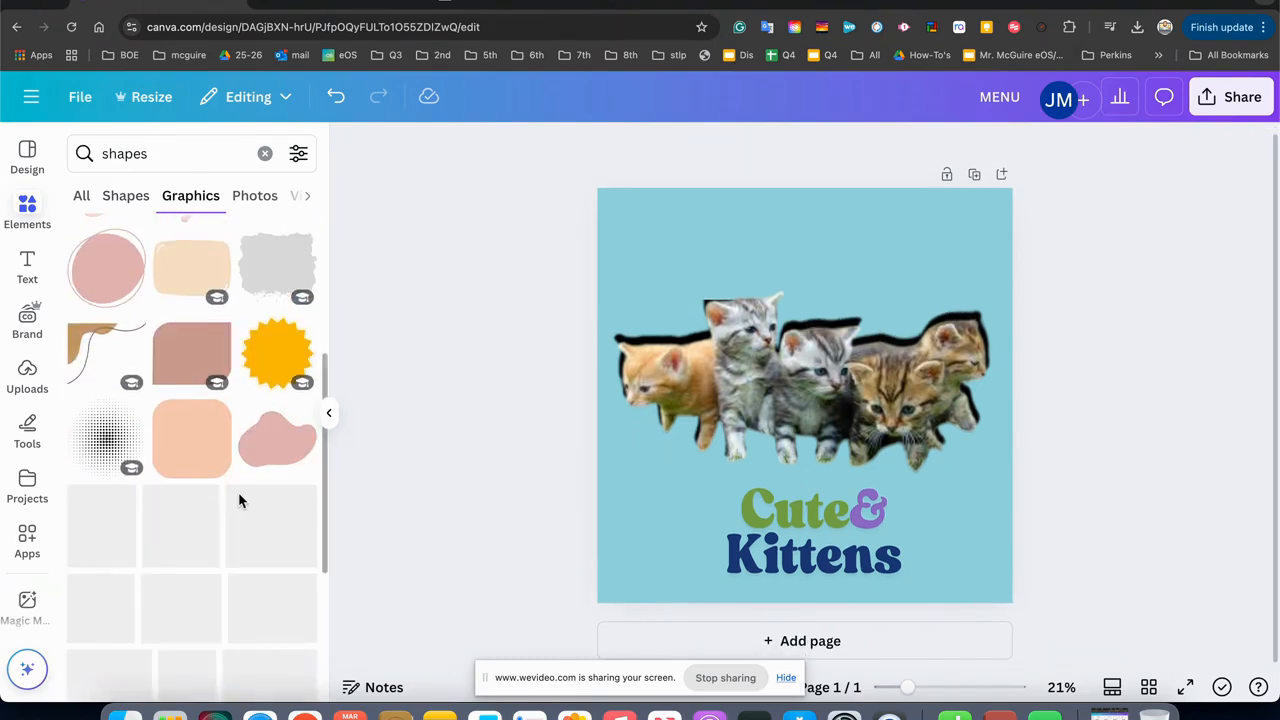
Show the layers of the kitten image, compare the all and overlapping layer lists, and deselect the image.
{"action": "left_click", "coordinate": [664, 391]}
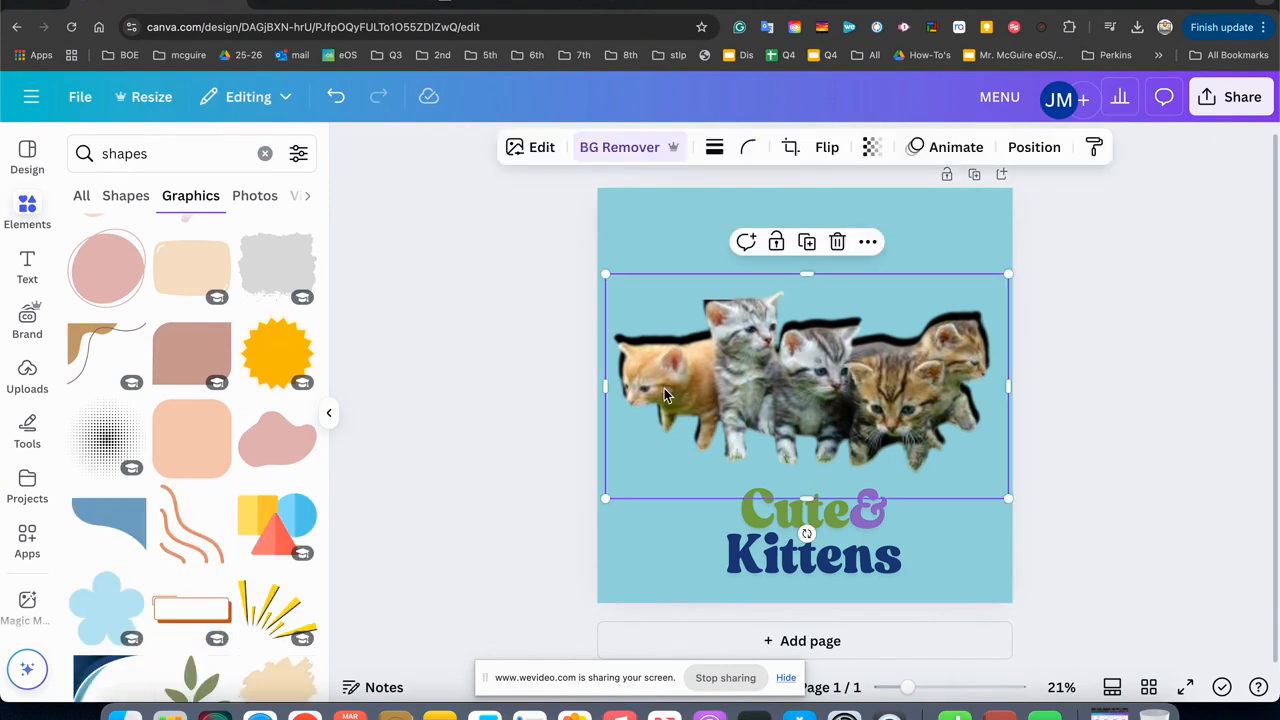
{"action": "right_click", "coordinate": [664, 392]}
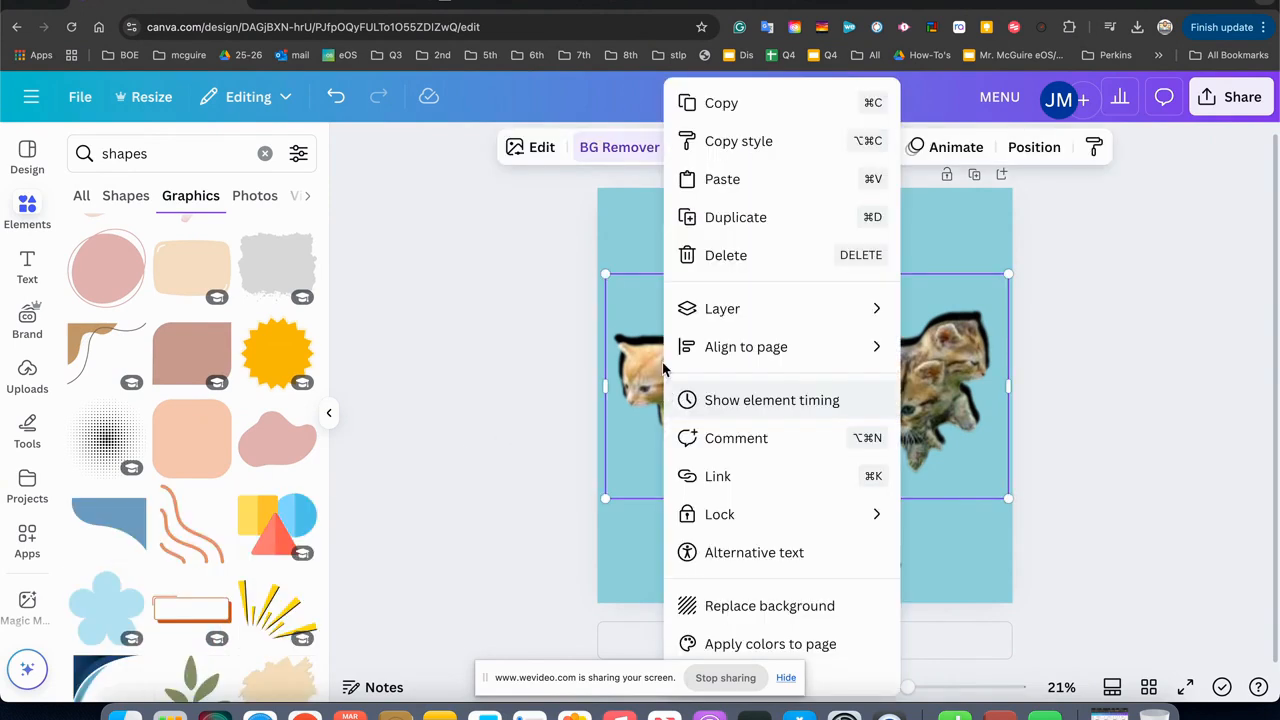
{"action": "mouse_move", "coordinate": [668, 311]}
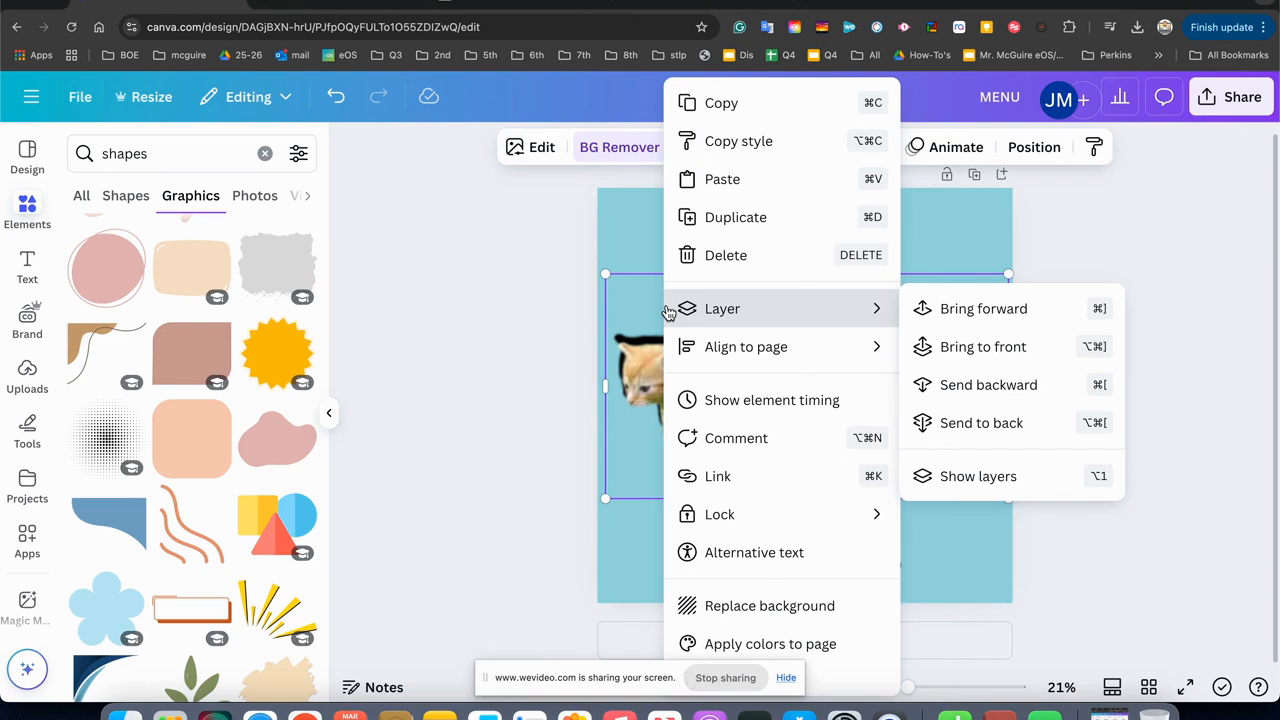
{"action": "left_click", "coordinate": [966, 476]}
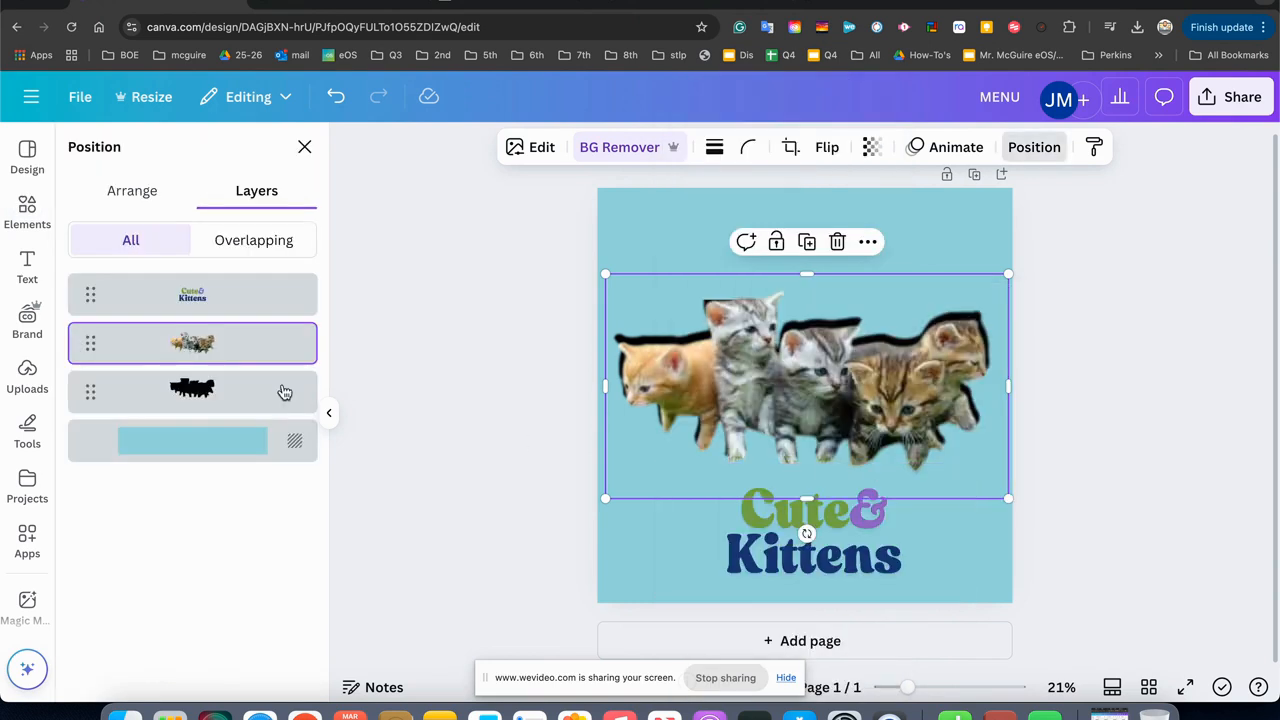
{"action": "left_click", "coordinate": [266, 239]}
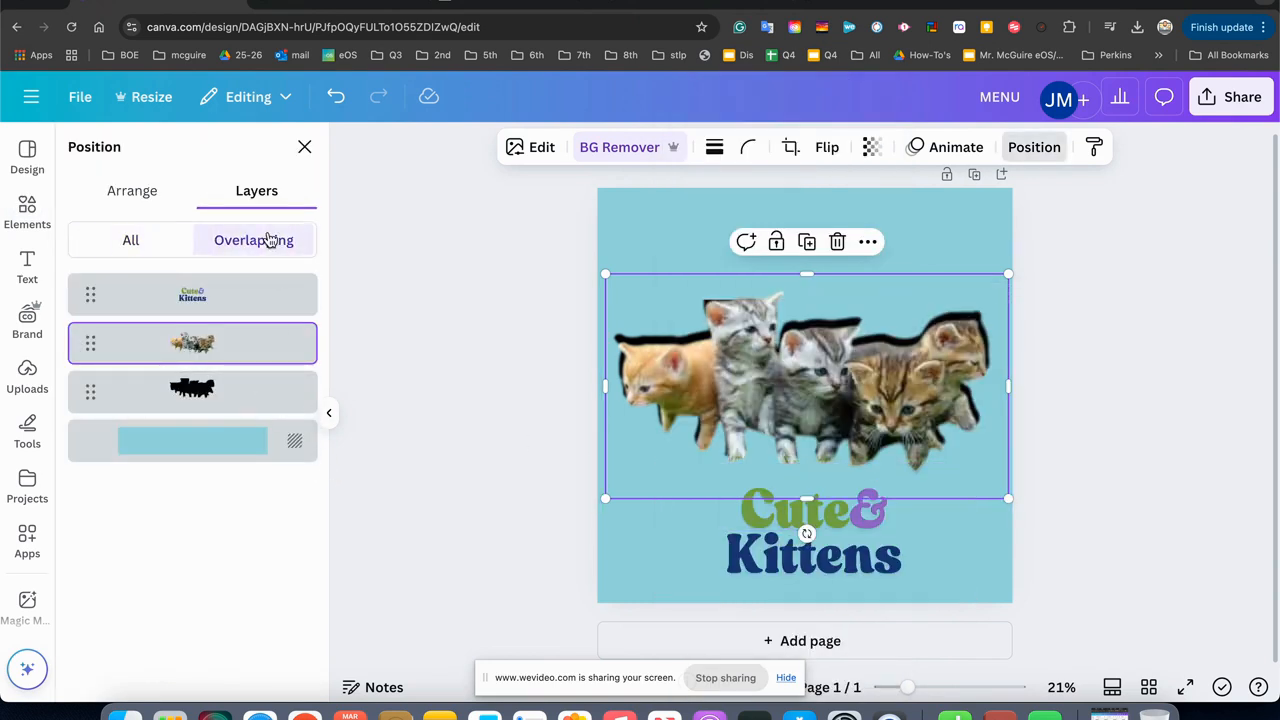
{"action": "left_click", "coordinate": [155, 243]}
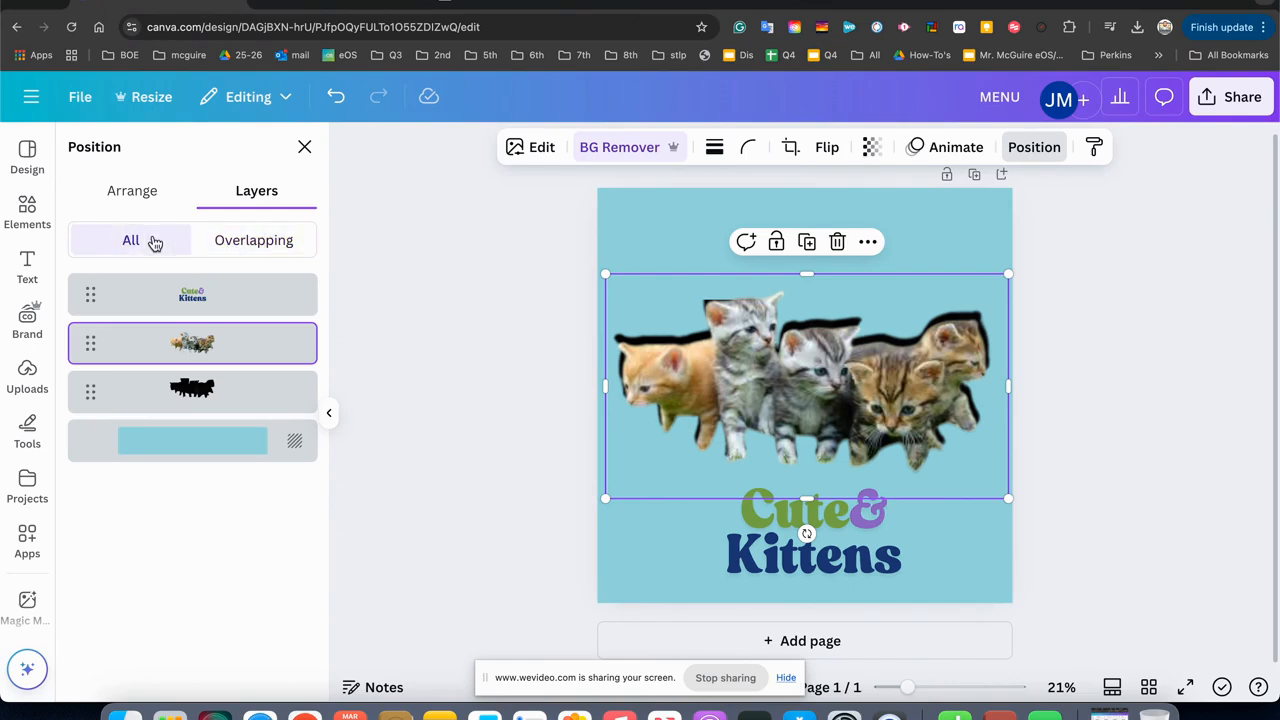
{"action": "left_click", "coordinate": [432, 379]}
{"action": "left_click", "coordinate": [538, 383]}
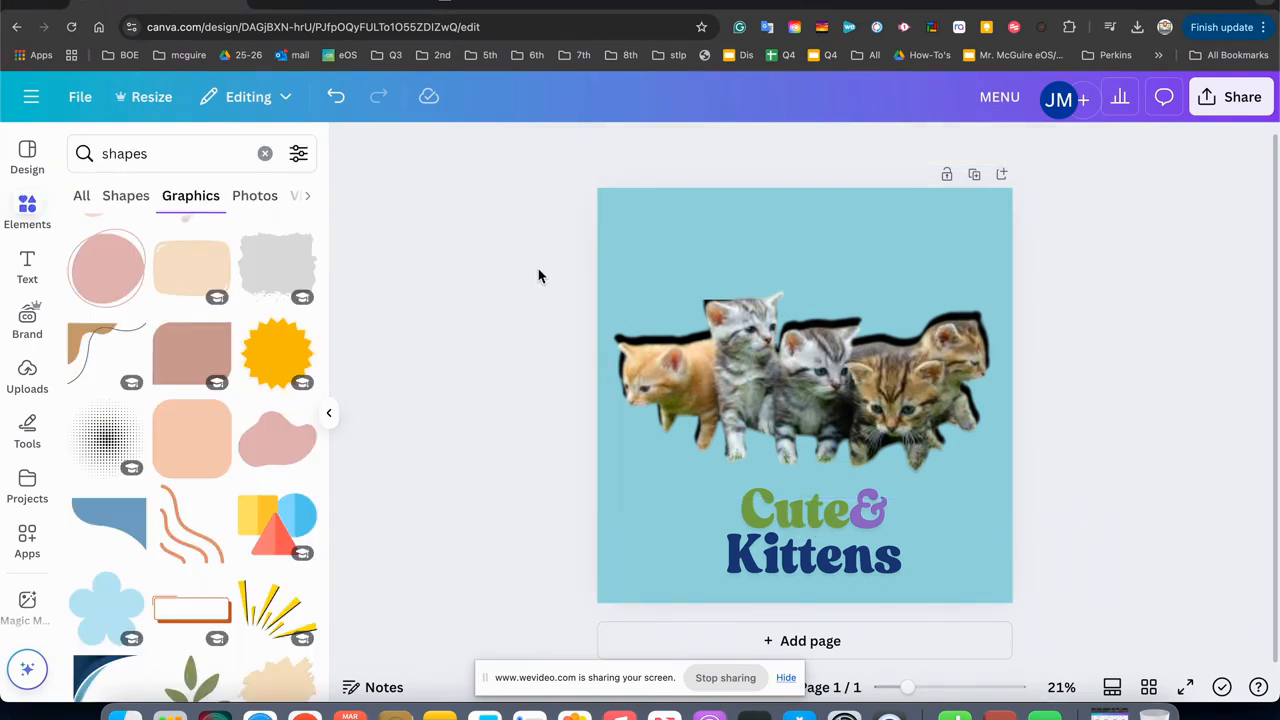
Group the kittens, silhouette and caption, and shrink and centre the group on the page.
{"action": "key", "text": "super+a"}
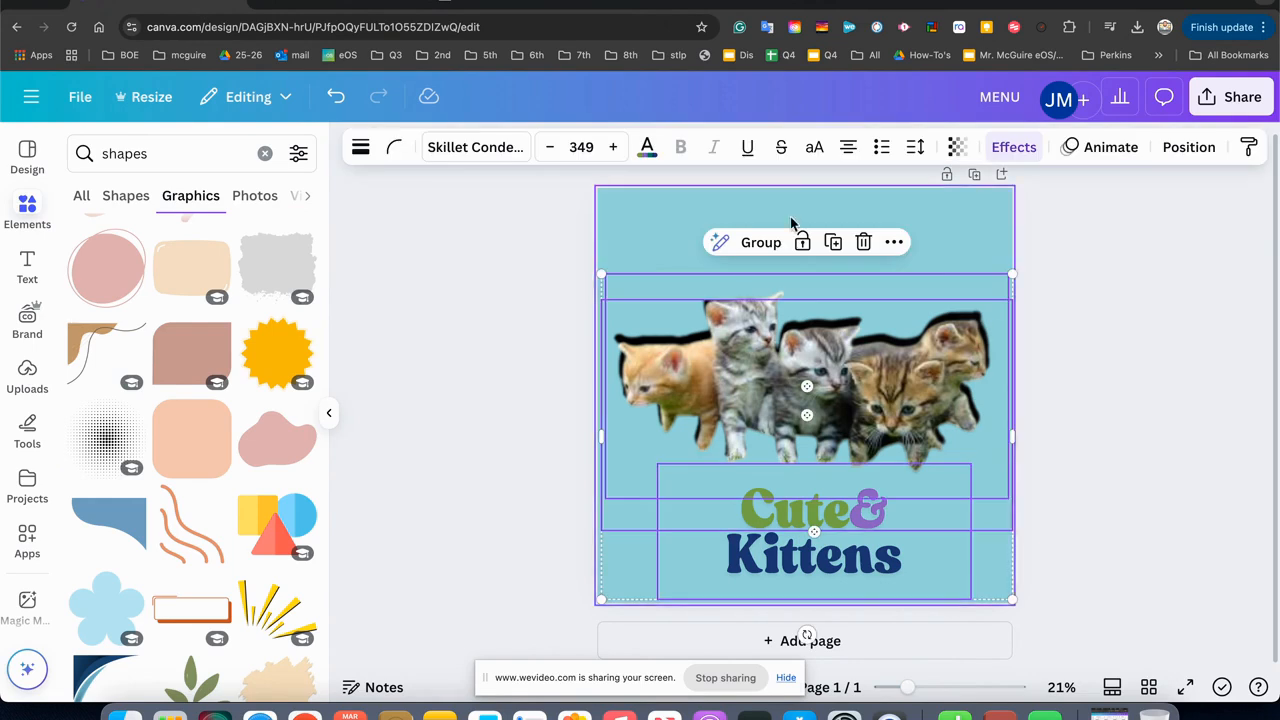
{"action": "left_click", "coordinate": [771, 246]}
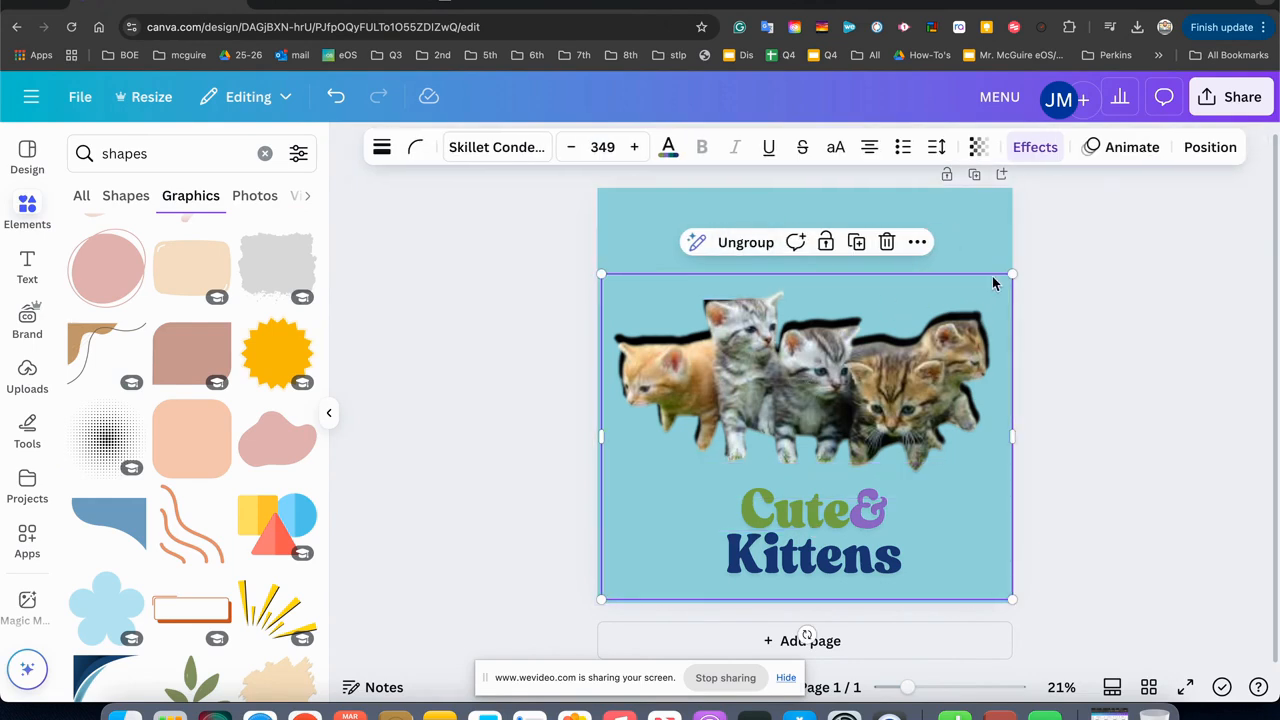
{"action": "left_click_drag", "start_coordinate": [1009, 272], "coordinate": [960, 311]}
{"action": "left_click_drag", "start_coordinate": [831, 409], "coordinate": [852, 347]}
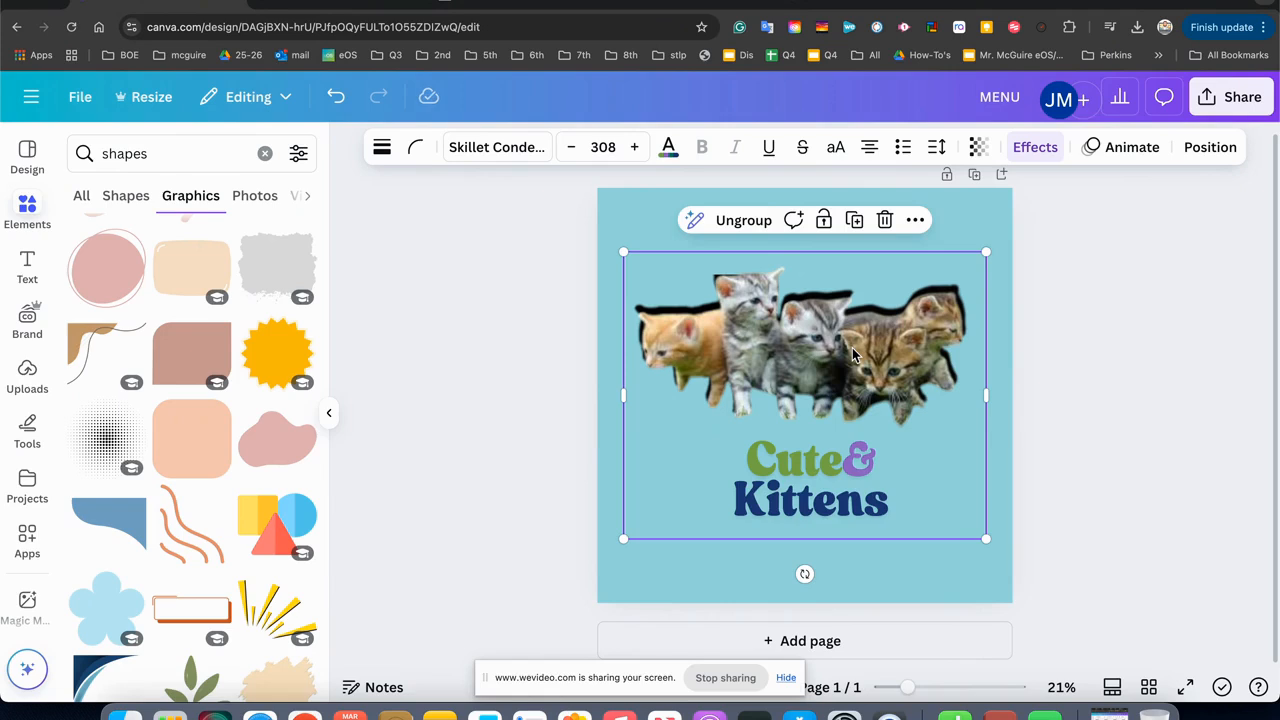
Undo the moving, resizing and grouping of the page elements.
{"action": "key", "text": "super+z"}
{"action": "key", "text": "super+z"}
{"action": "key", "text": "super+z"}
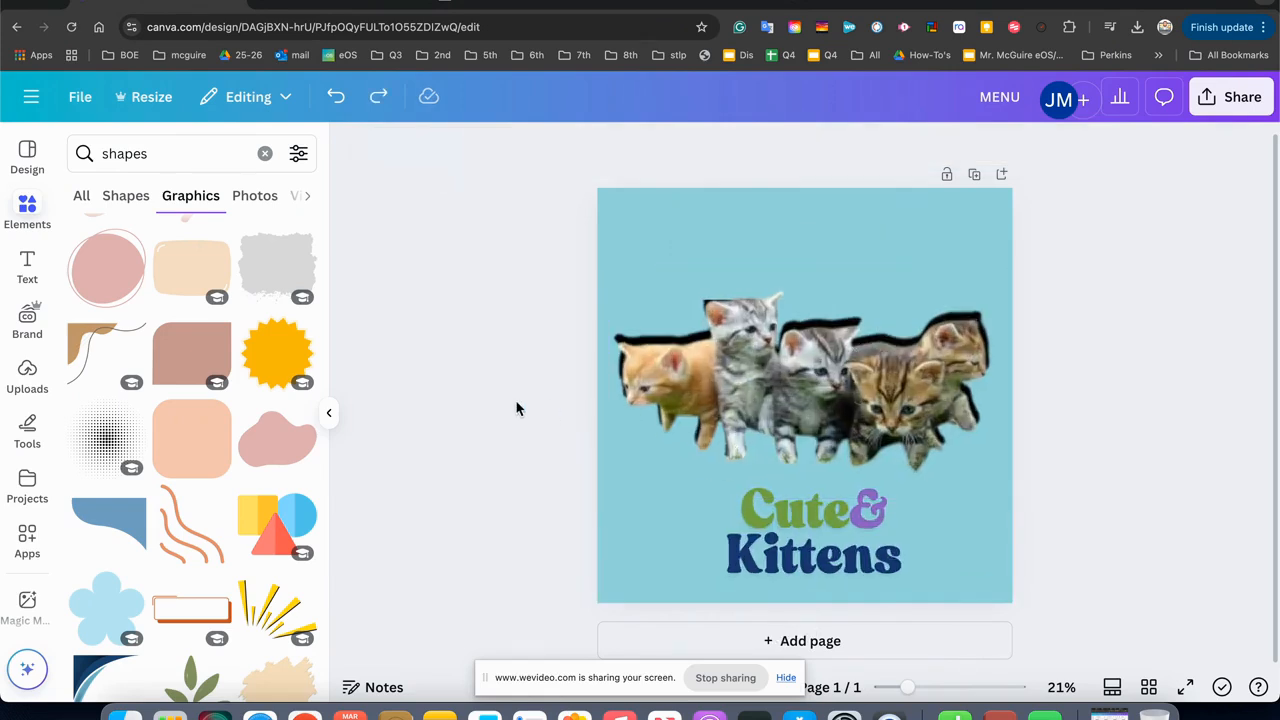
Group the kittens, silhouette and caption, shrink the group to about four-fifths of the page width and centre it.
{"action": "key", "text": "super+a"}
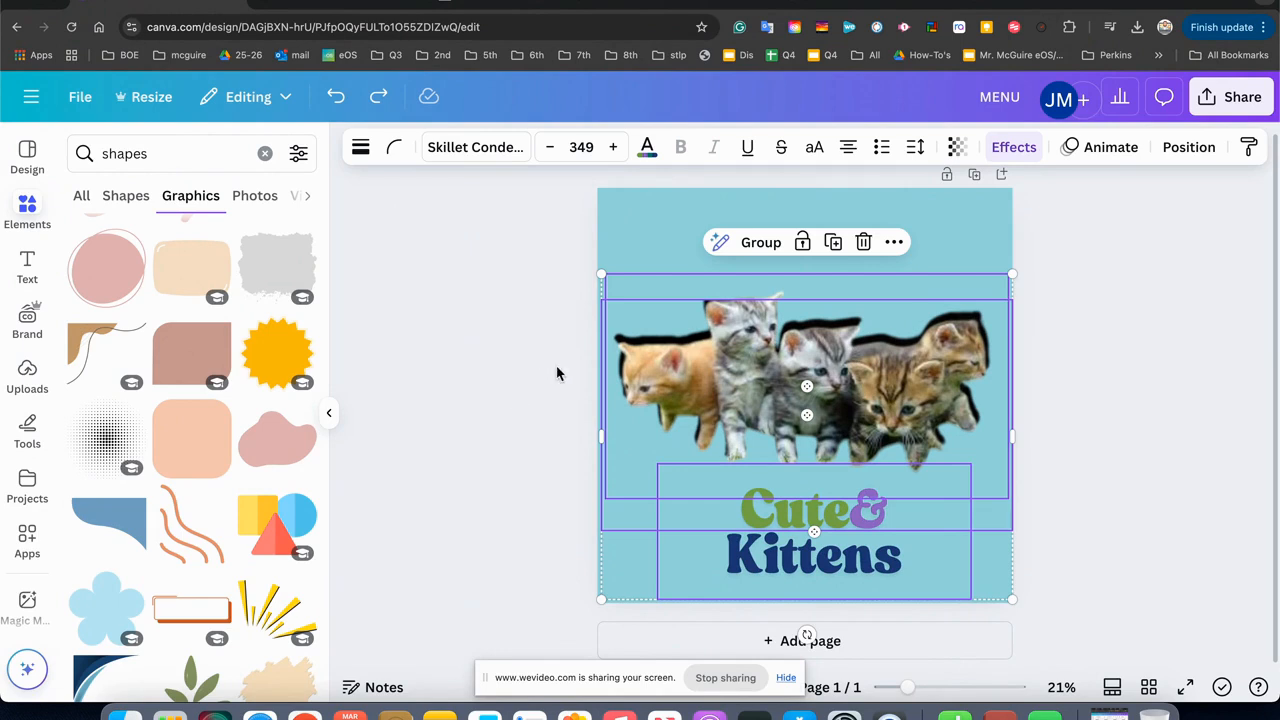
{"action": "left_click", "coordinate": [745, 248]}
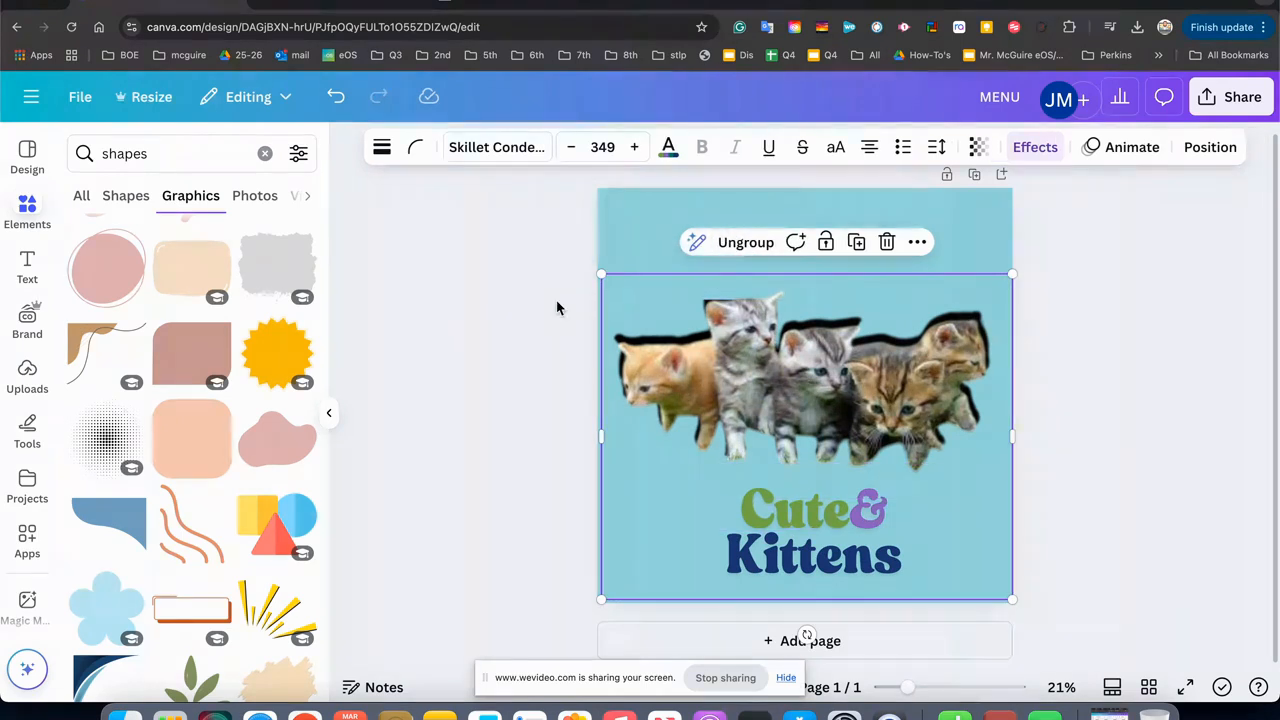
{"action": "left_click_drag", "start_coordinate": [600, 274], "coordinate": [674, 323]}
{"action": "left_click_drag", "start_coordinate": [781, 399], "coordinate": [746, 341]}
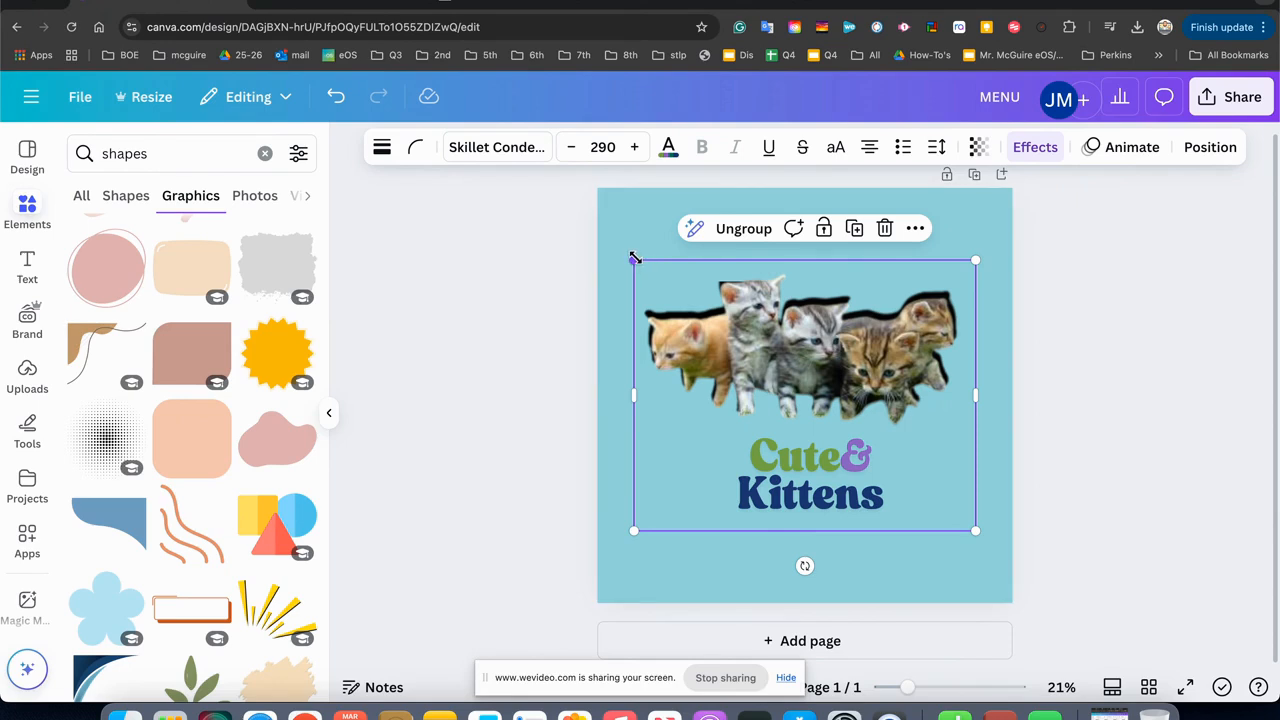
Try enlarging the group to the full page width, undo the resizing and deselect the group.
{"action": "left_click_drag", "start_coordinate": [634, 258], "coordinate": [601, 235]}
{"action": "left_click_drag", "start_coordinate": [975, 530], "coordinate": [1020, 552]}
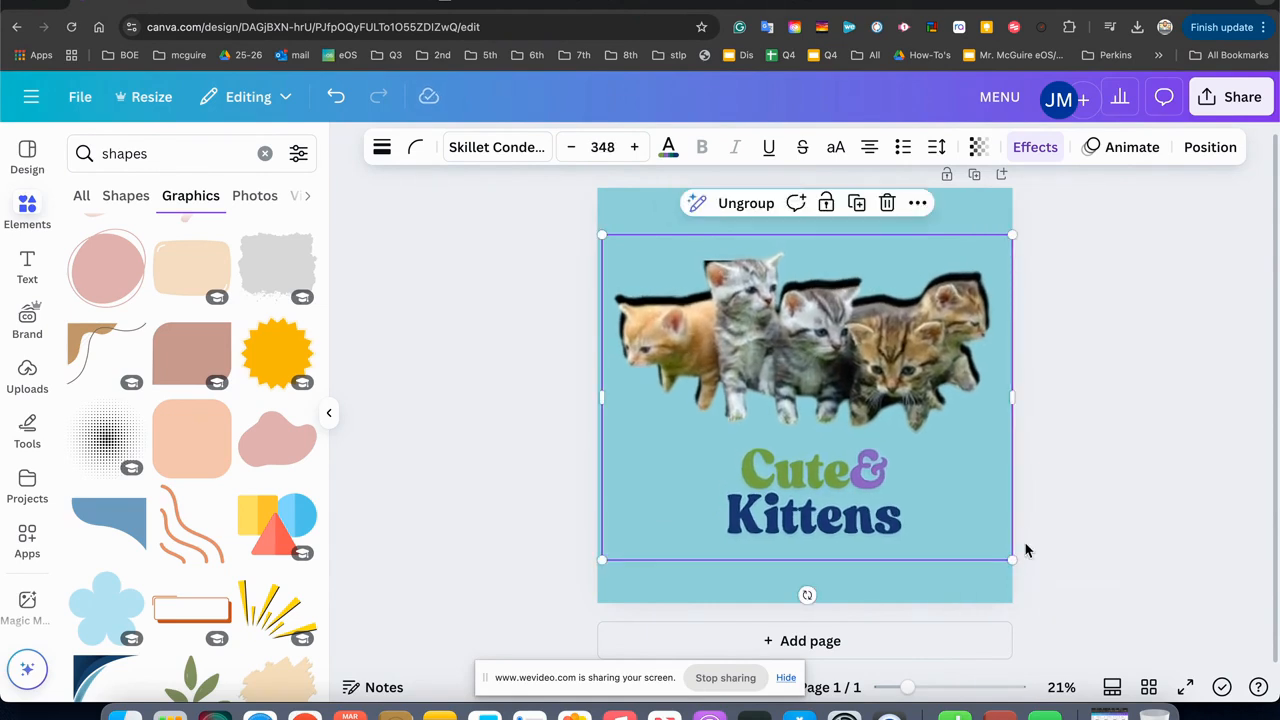
{"action": "key", "text": "super+z"}
{"action": "key", "text": "super+z"}
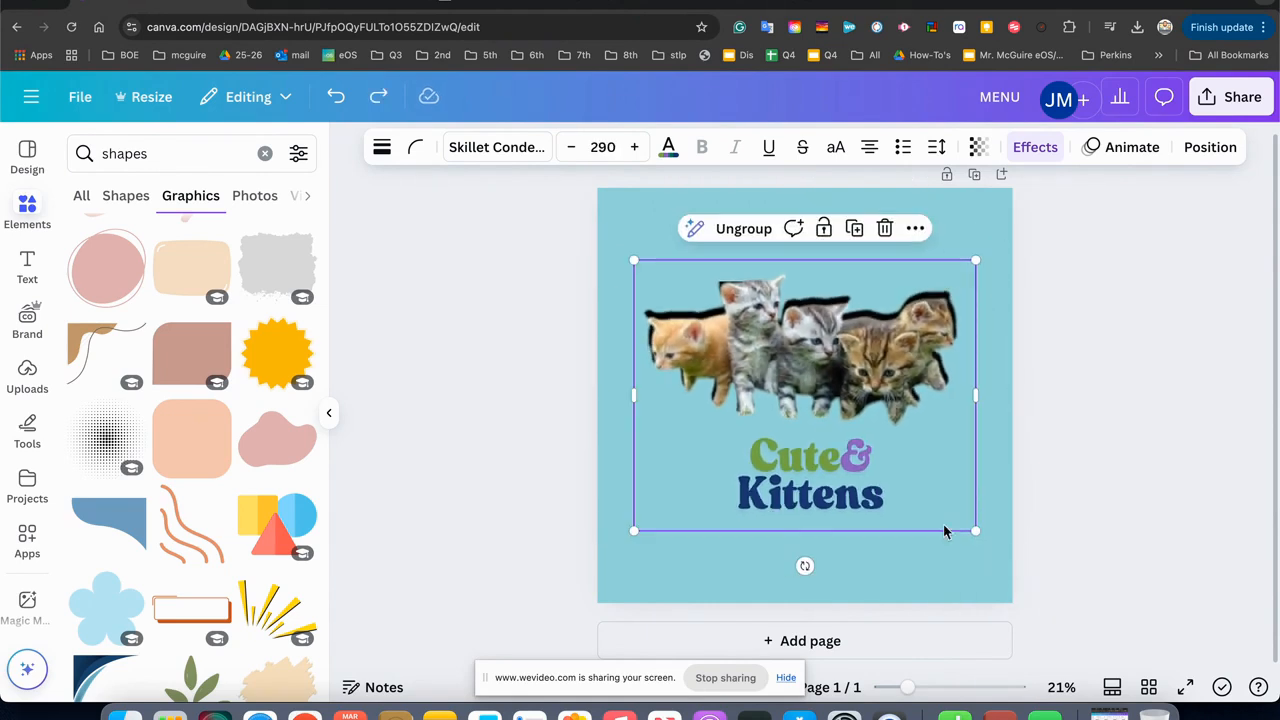
{"action": "left_click", "coordinate": [490, 484]}
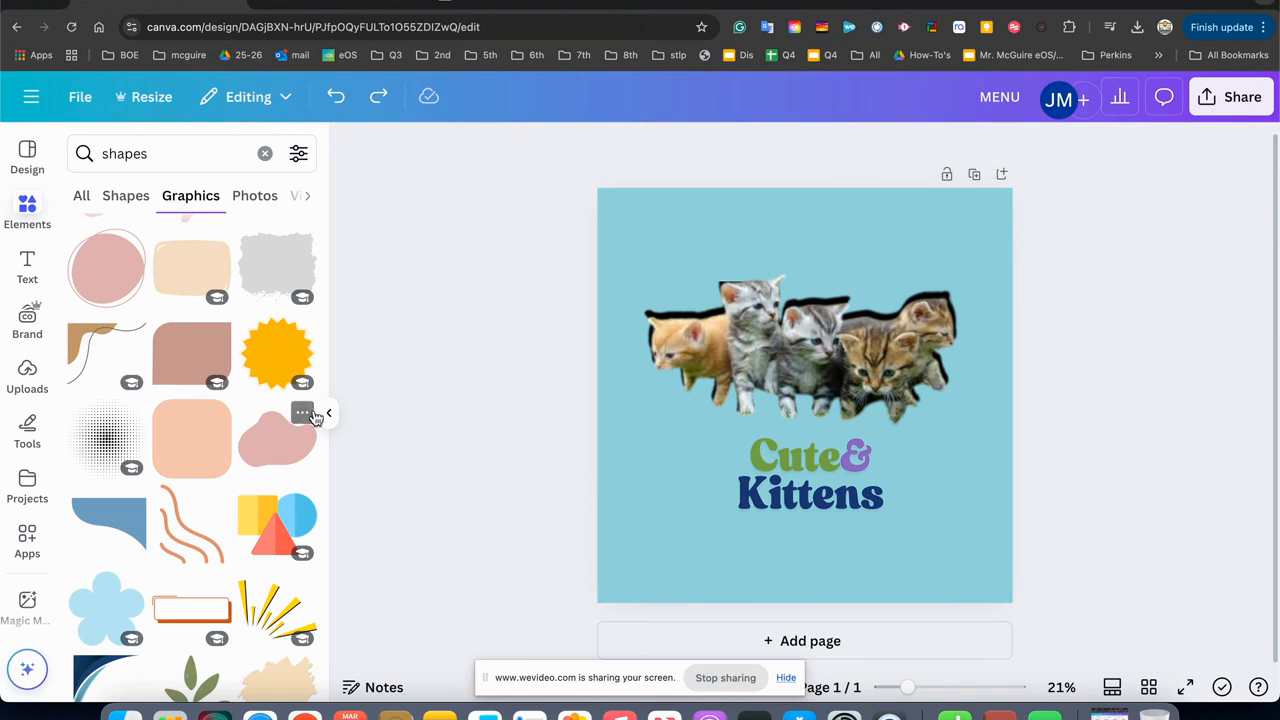
Insert the circular frame from the "shapes" frame results and enlarge it to nearly fill the page.
{"action": "scroll", "coordinate": [210, 350], "scroll_direction": "down", "scroll_amount": 5}
{"action": "scroll", "coordinate": [205, 347], "scroll_direction": "up", "scroll_amount": 8}
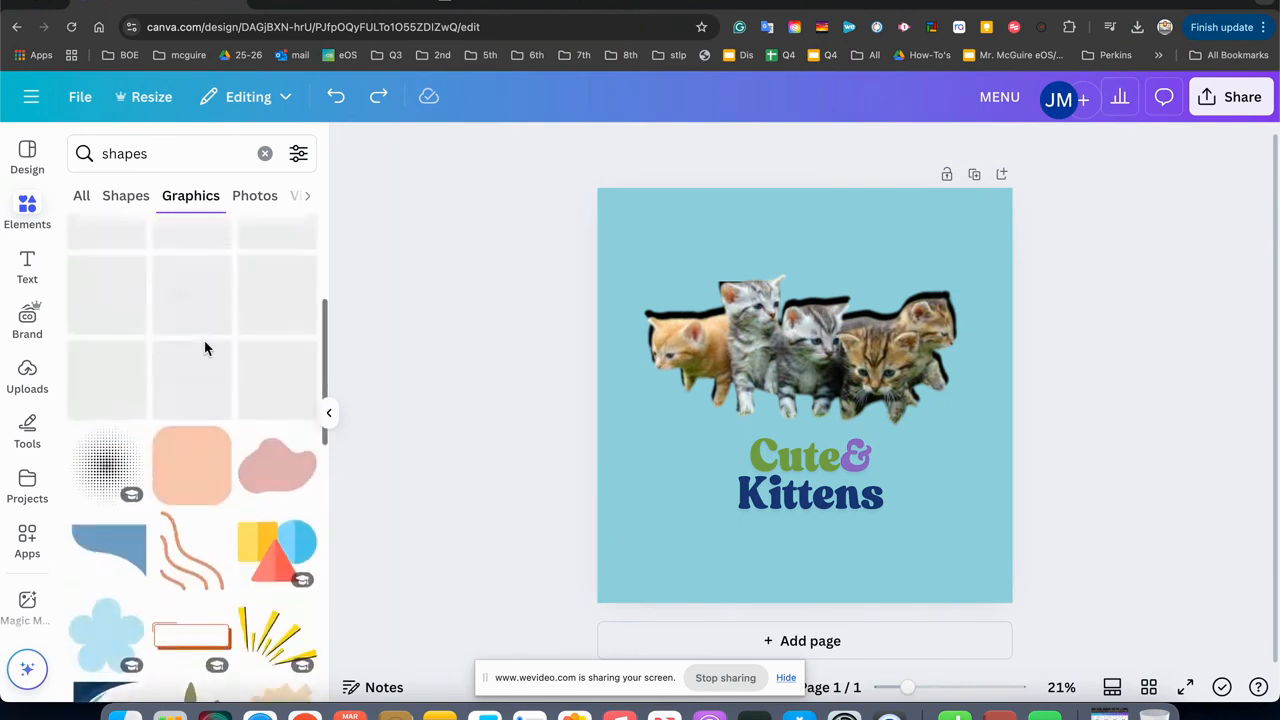
{"action": "left_click", "coordinate": [309, 197]}
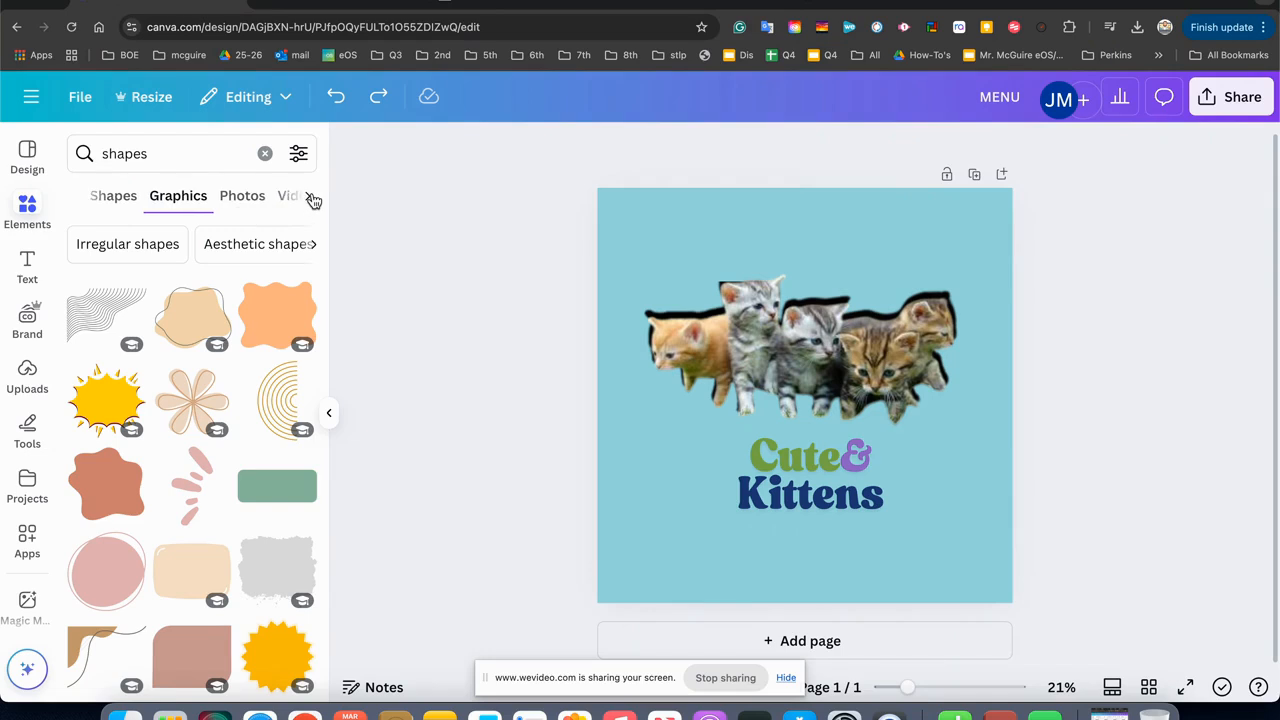
{"action": "left_click", "coordinate": [270, 199]}
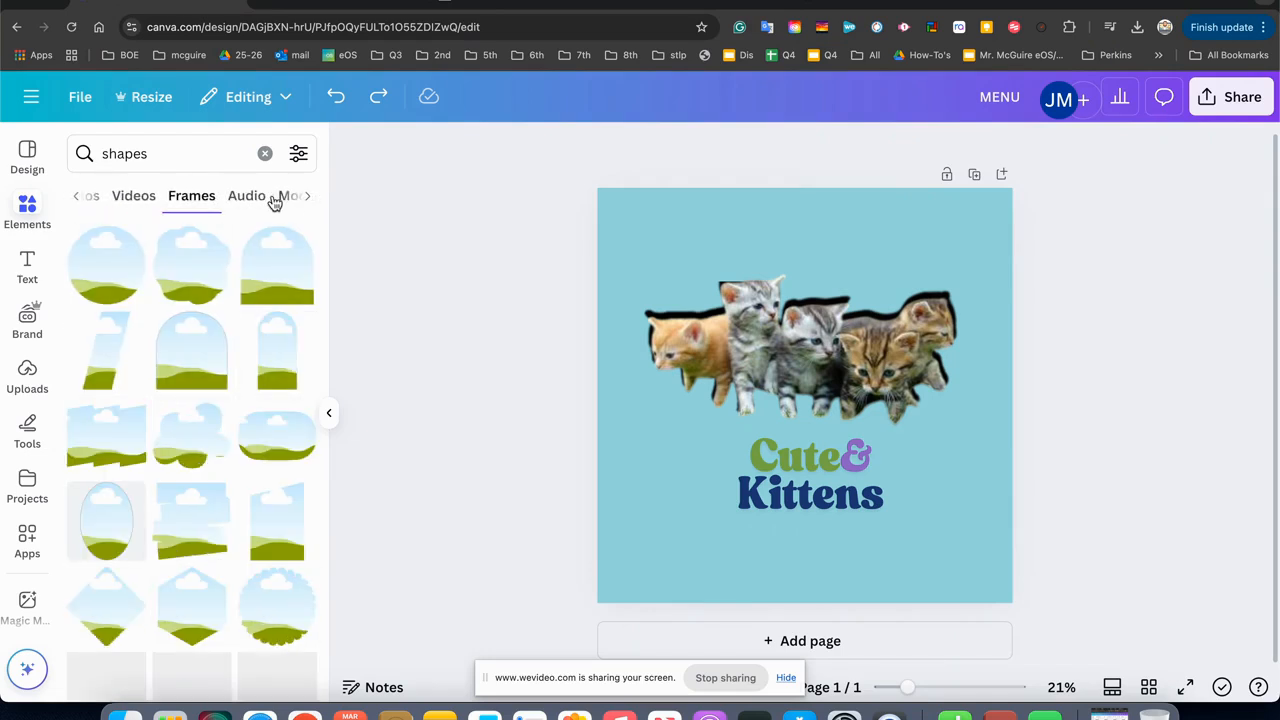
{"action": "left_click", "coordinate": [108, 278]}
{"action": "left_click_drag", "start_coordinate": [760, 384], "coordinate": [688, 317]}
{"action": "left_click_drag", "start_coordinate": [840, 423], "coordinate": [1013, 594]}
Adjust the circular frame's position on the page and send it behind the kittens and caption.
{"action": "left_click_drag", "start_coordinate": [936, 497], "coordinate": [923, 469]}
{"action": "right_click", "coordinate": [923, 469]}
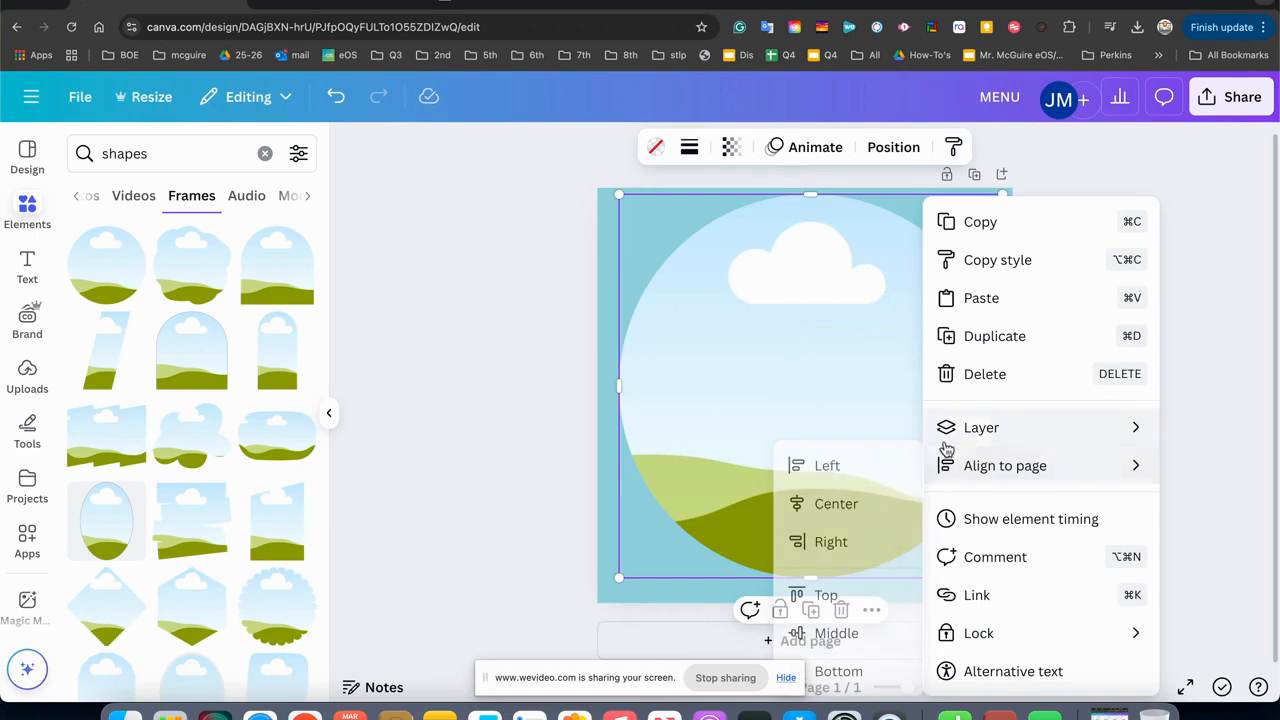
{"action": "mouse_move", "coordinate": [953, 440]}
{"action": "left_click", "coordinate": [810, 543]}
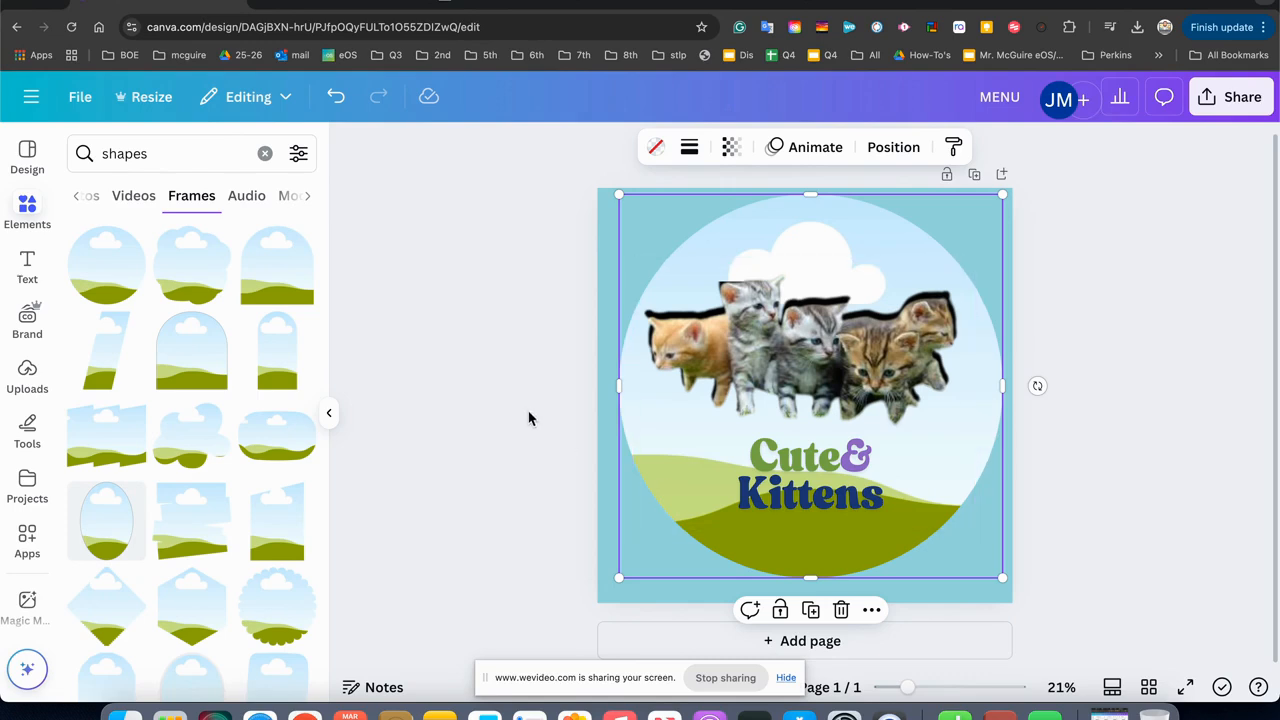
Delete the circular frame behind the kittens.
{"action": "left_click", "coordinate": [497, 300]}
{"action": "left_click", "coordinate": [735, 214]}
{"action": "key", "text": "Delete"}
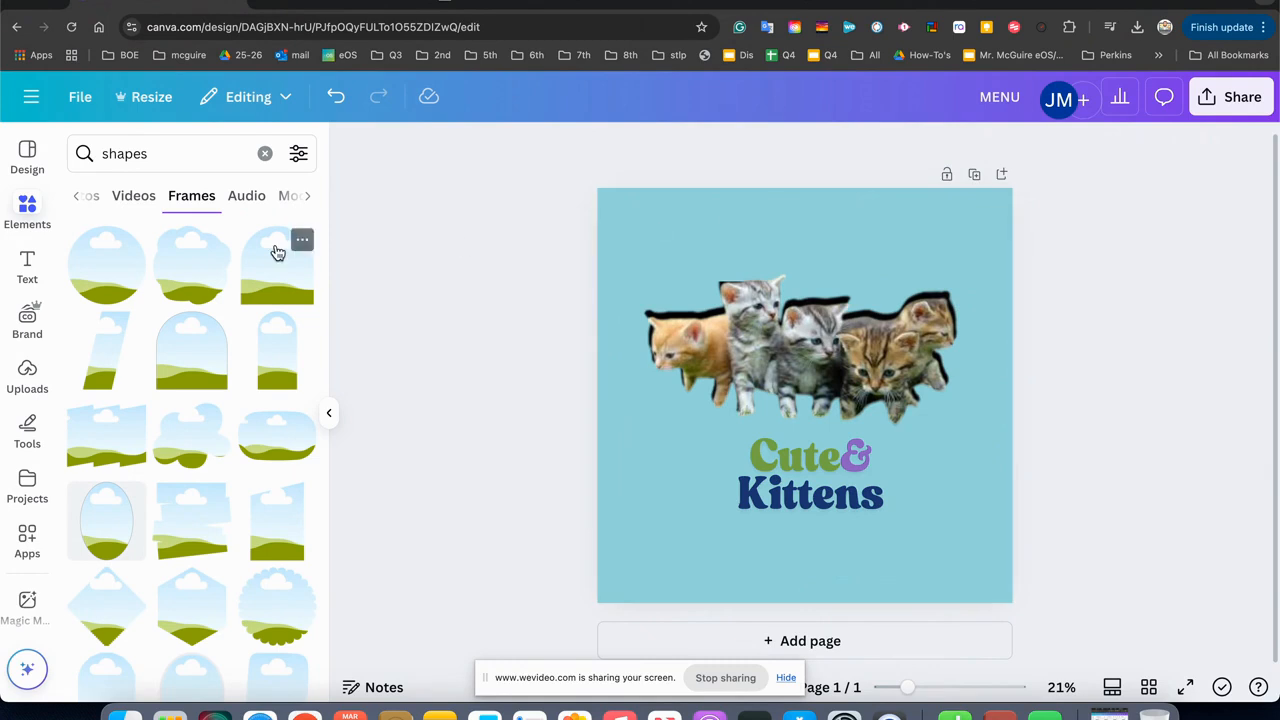
Insert the circular frame again, search the uploaded images for "landscape" and clear the search text.
{"action": "left_click", "coordinate": [112, 269]}
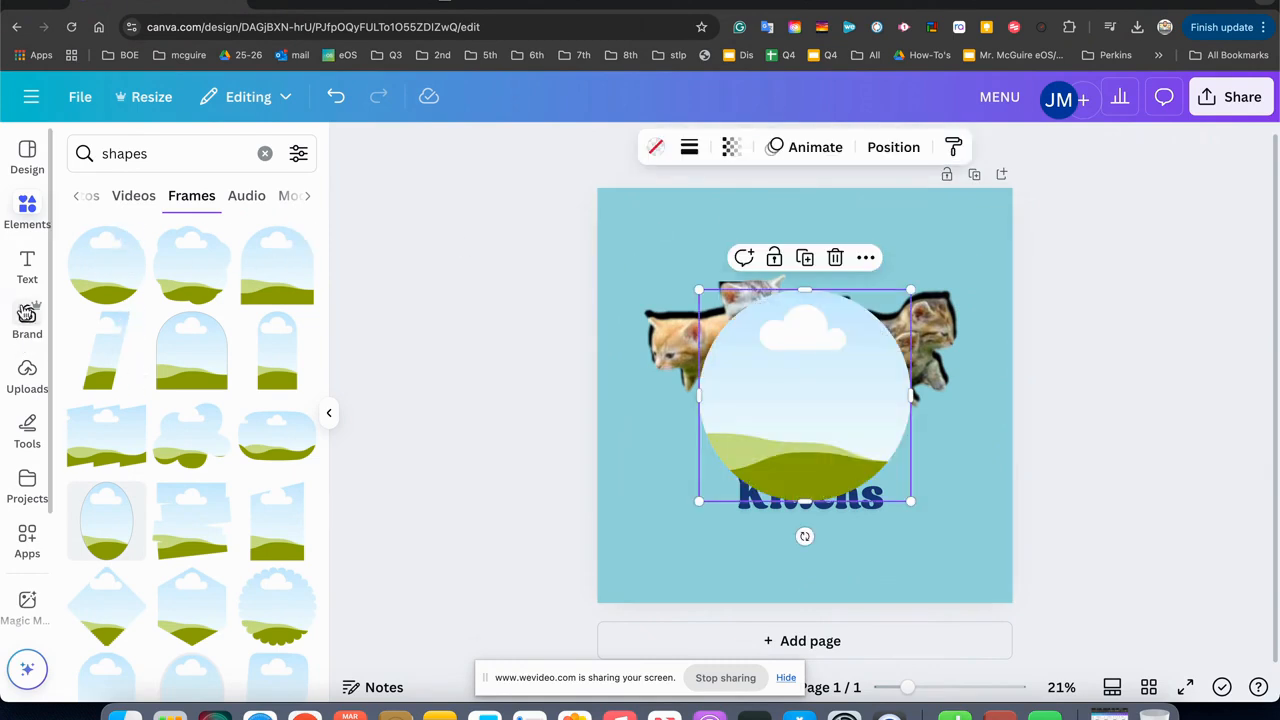
{"action": "left_click", "coordinate": [29, 370]}
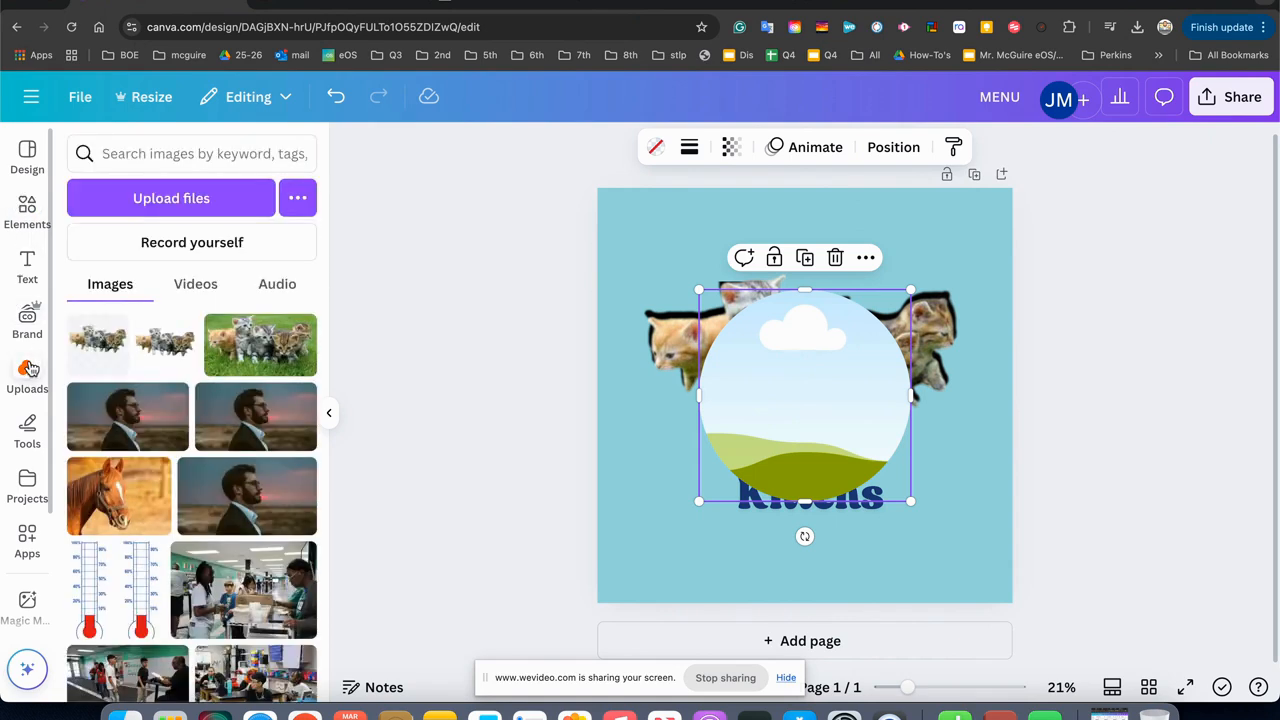
{"action": "left_click", "coordinate": [140, 153]}
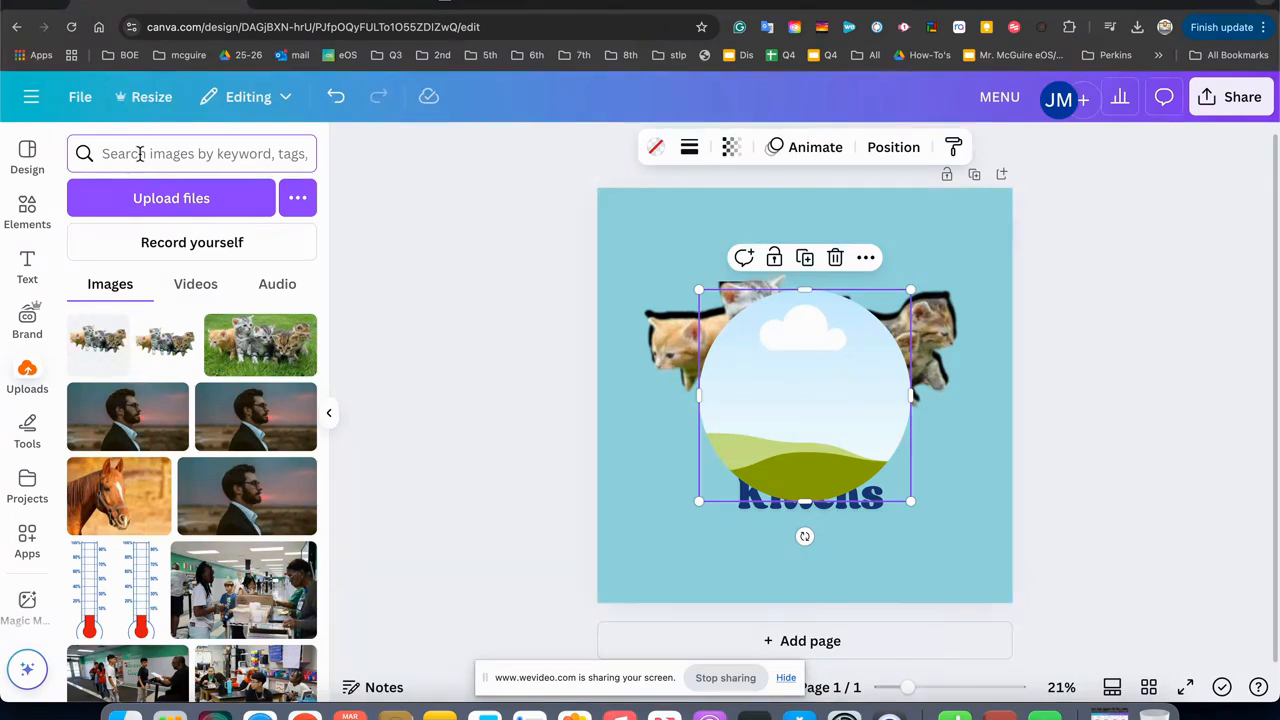
{"action": "type", "text": "landsc"}
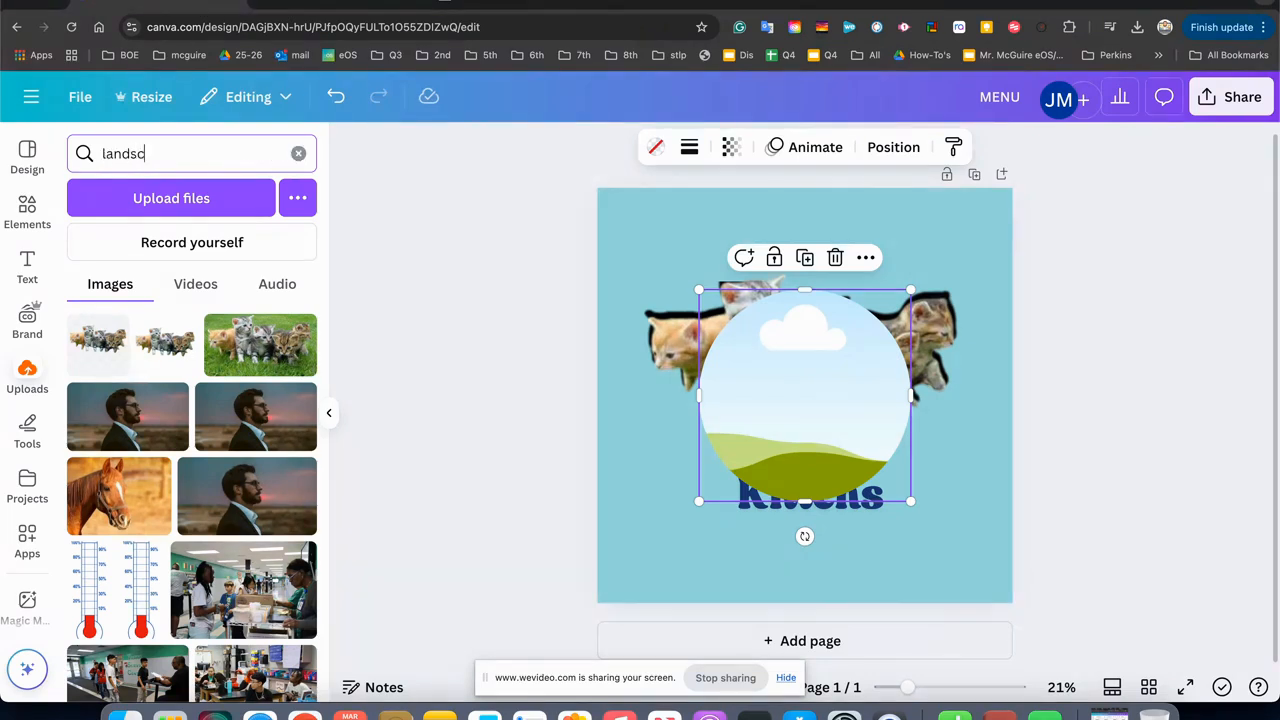
{"action": "type", "text": "ape"}
{"action": "key", "text": "Return"}
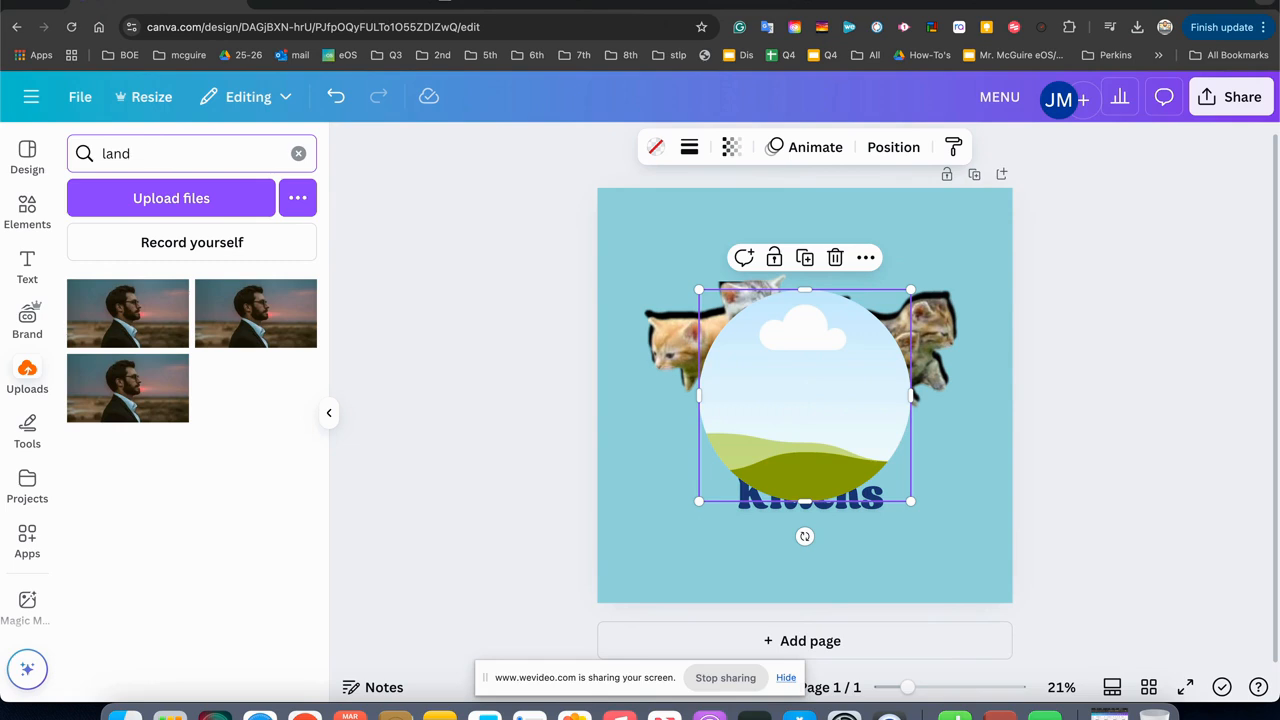
{"action": "key", "text": "BackSpace"}
{"action": "key", "text": "BackSpace"}
{"action": "key", "text": "BackSpace"}
{"action": "key", "text": "BackSpace"}
{"action": "left_click", "coordinate": [34, 376]}
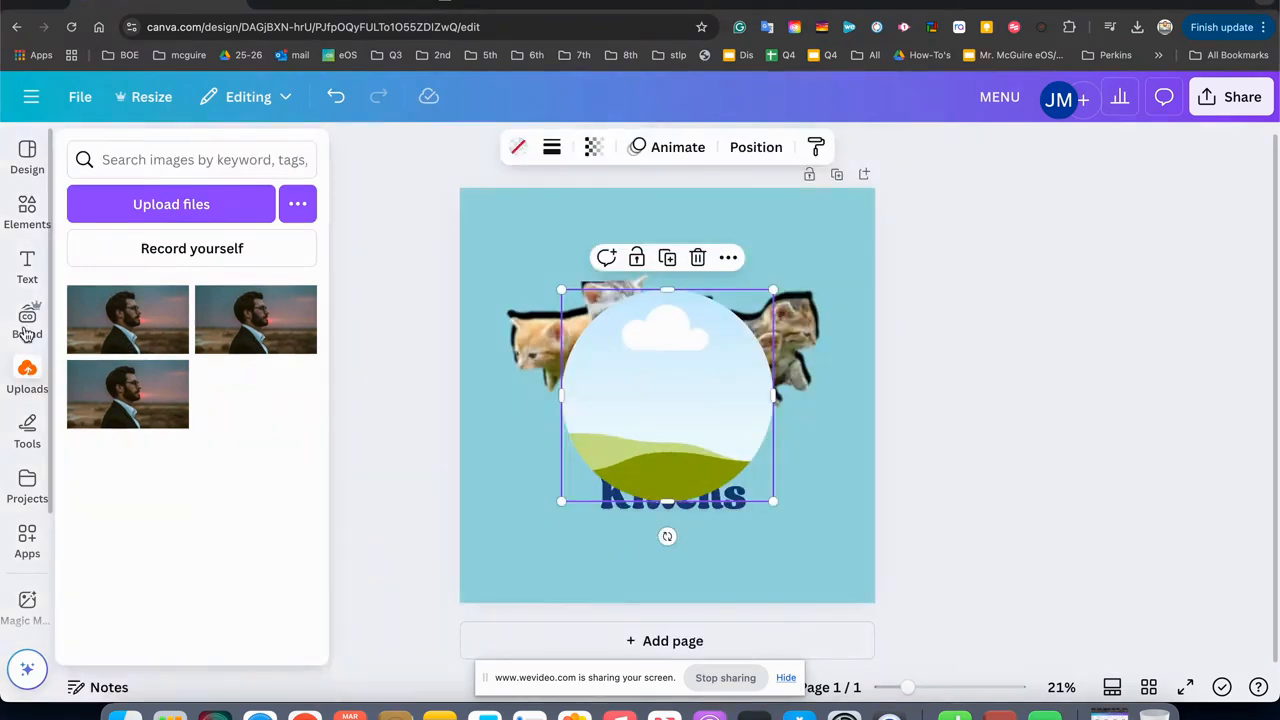
{"action": "left_click", "coordinate": [33, 204]}
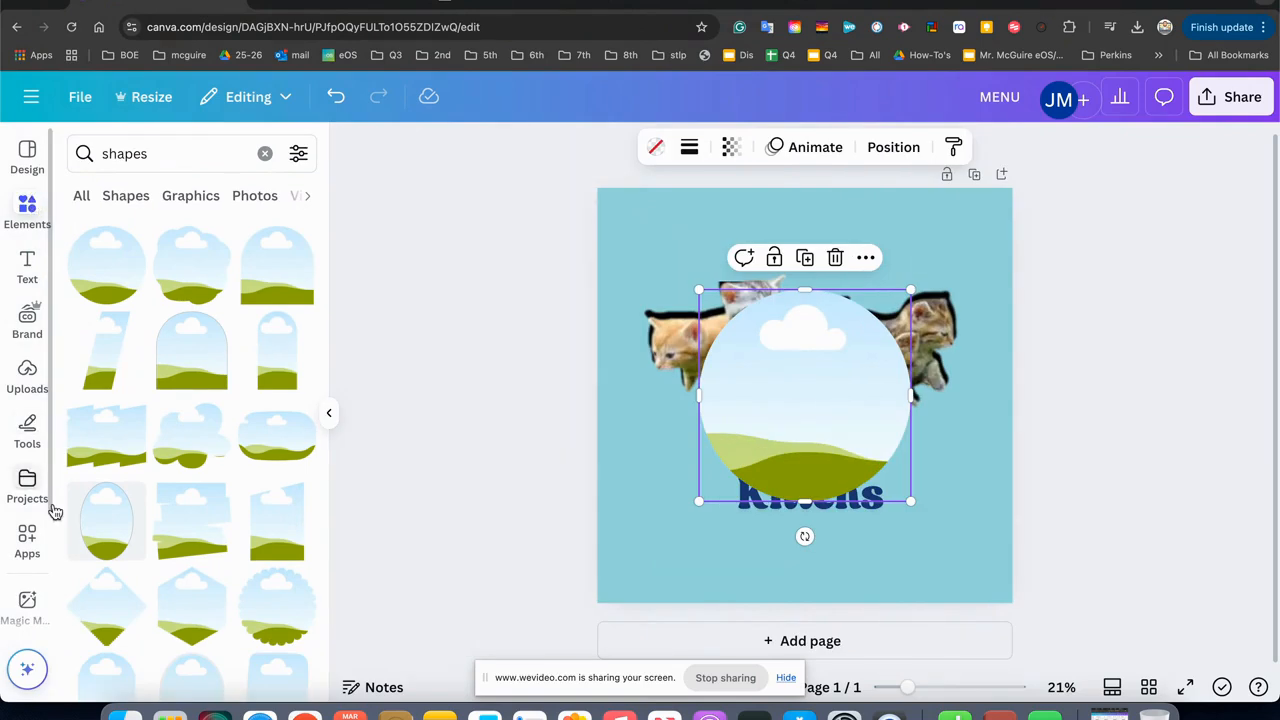
{"action": "left_click", "coordinate": [28, 385]}
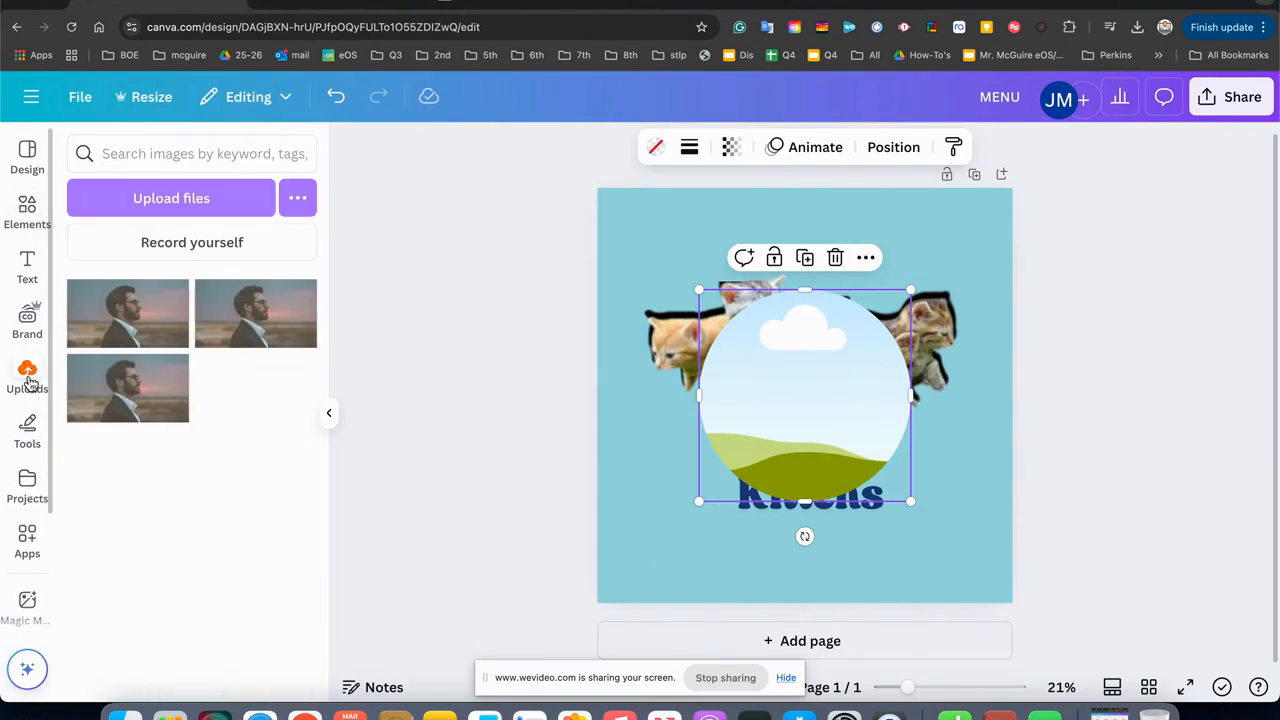
{"action": "left_click", "coordinate": [28, 156]}
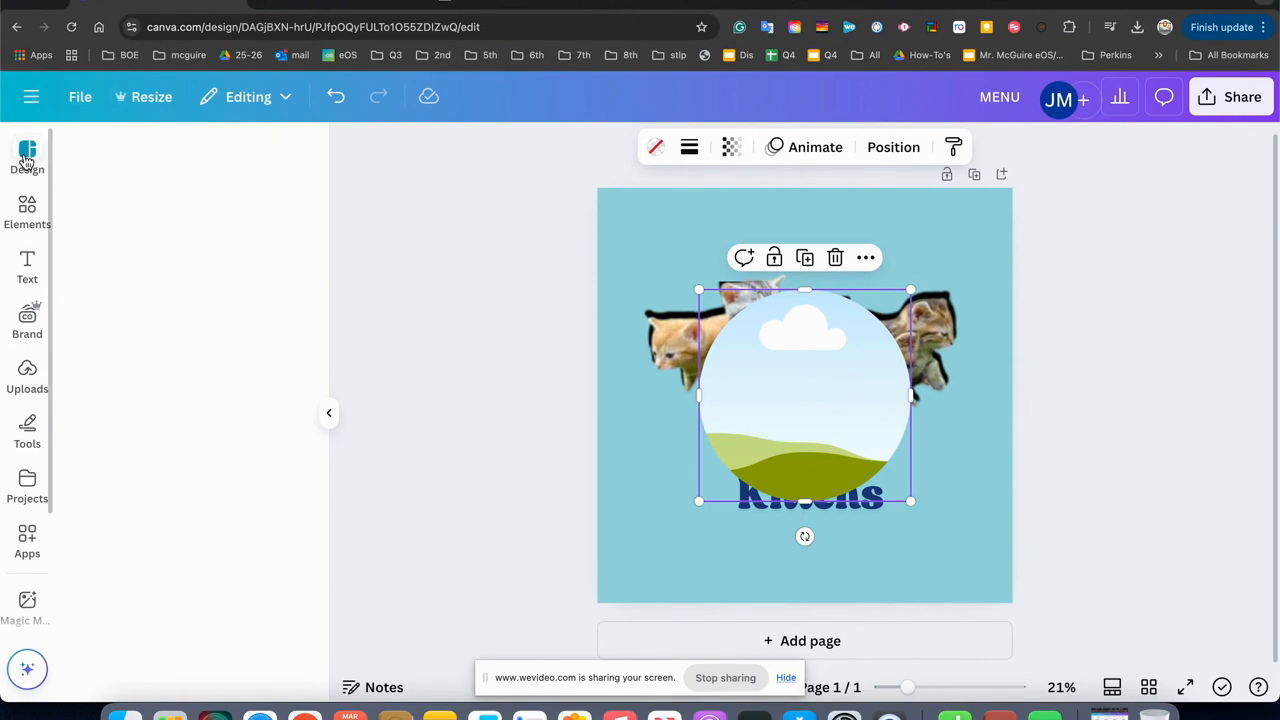
{"action": "left_click", "coordinate": [33, 204]}
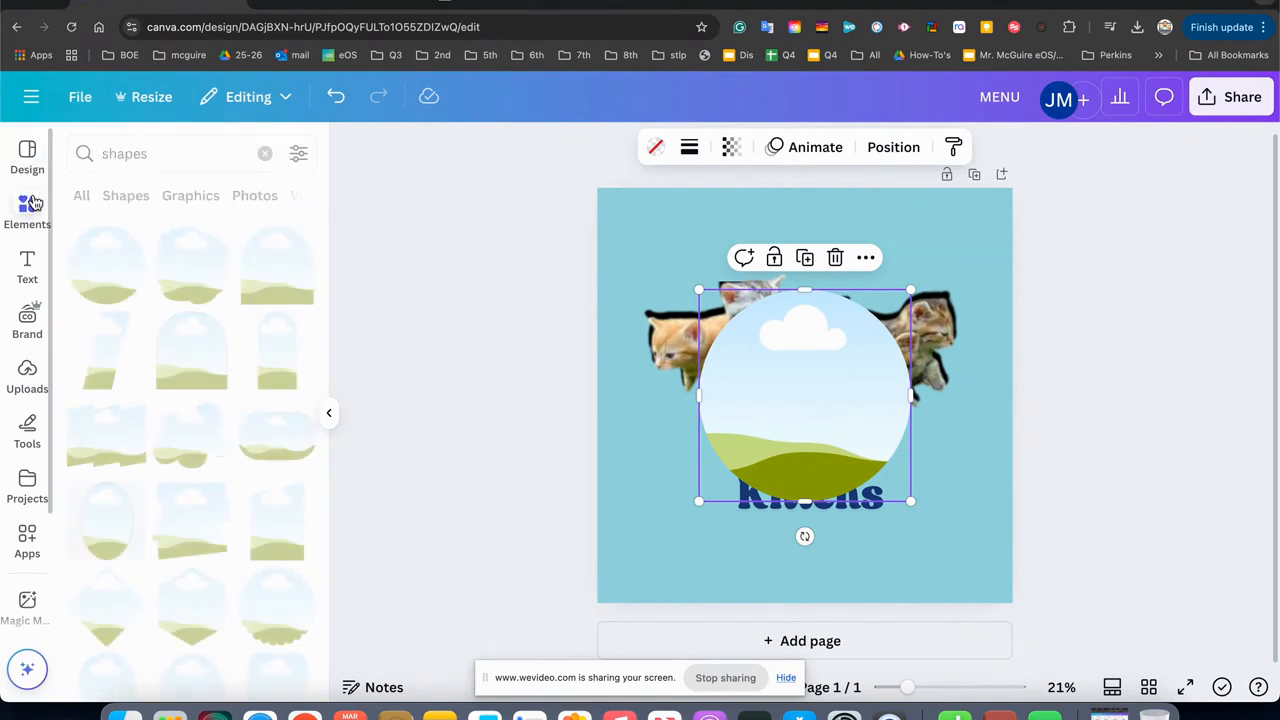
{"action": "left_click", "coordinate": [27, 265]}
{"action": "left_click", "coordinate": [27, 320]}
{"action": "left_click", "coordinate": [30, 378]}
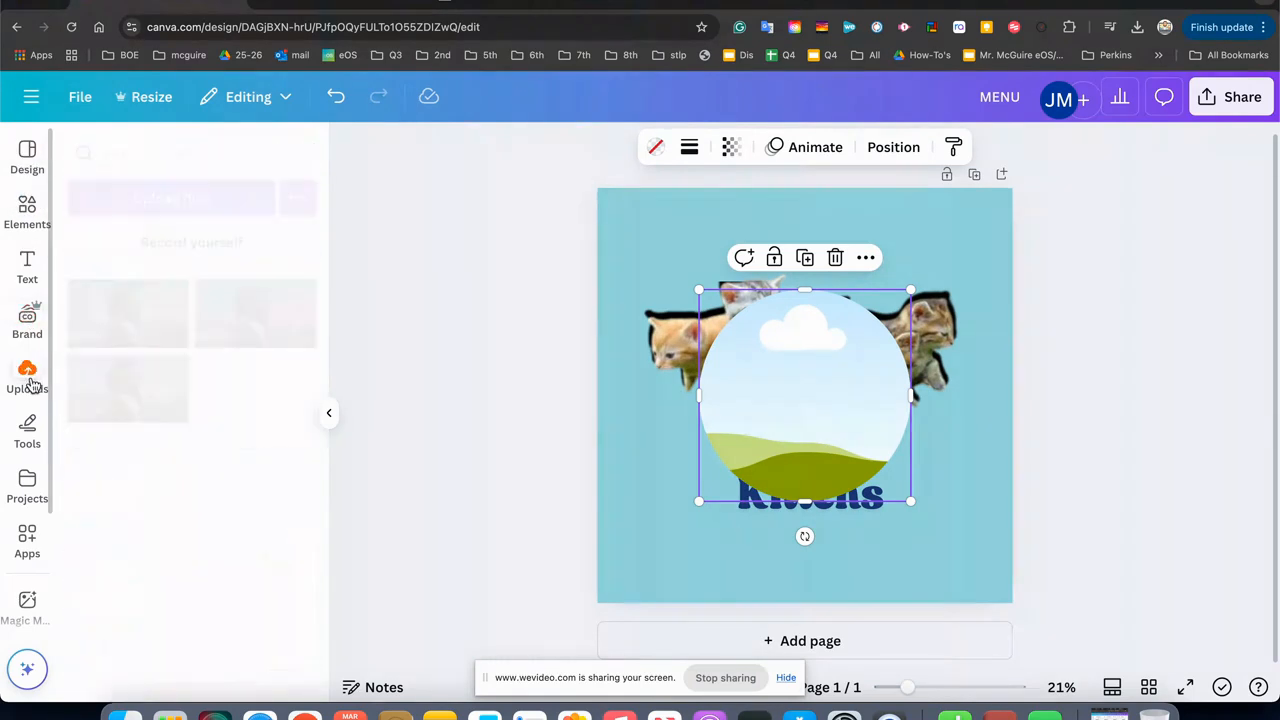
{"action": "left_click", "coordinate": [29, 432]}
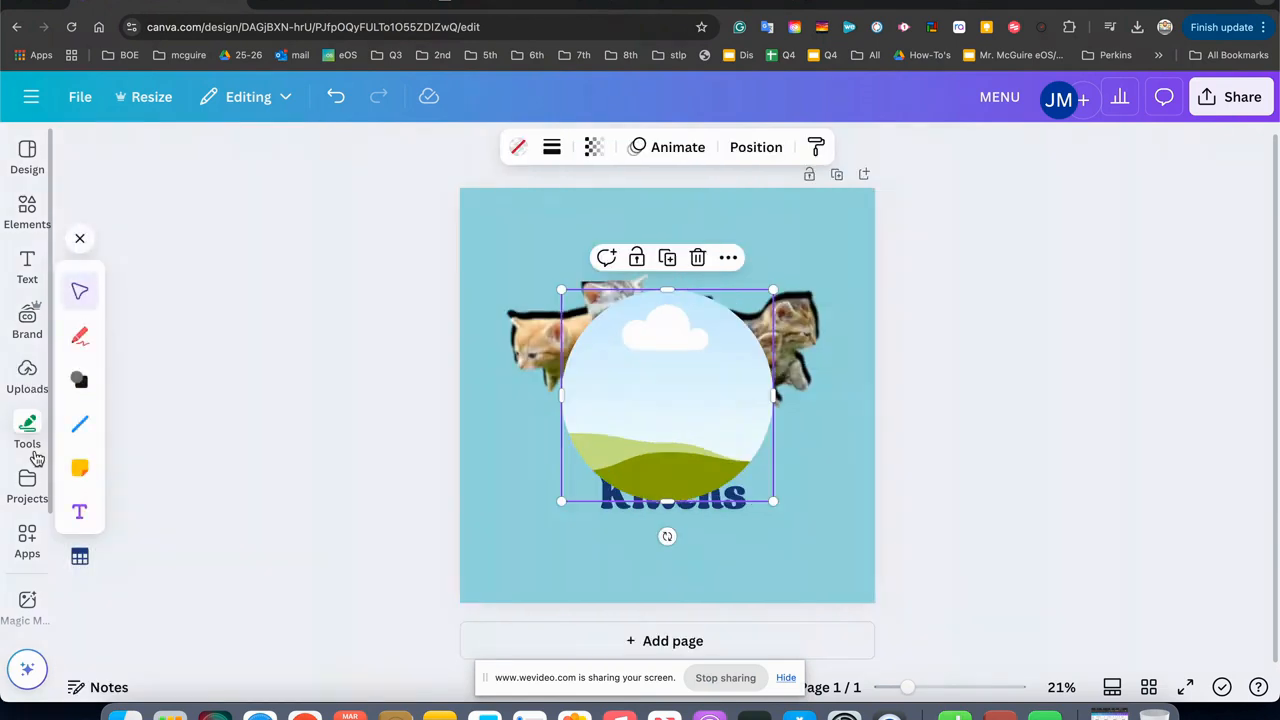
{"action": "left_click", "coordinate": [29, 372]}
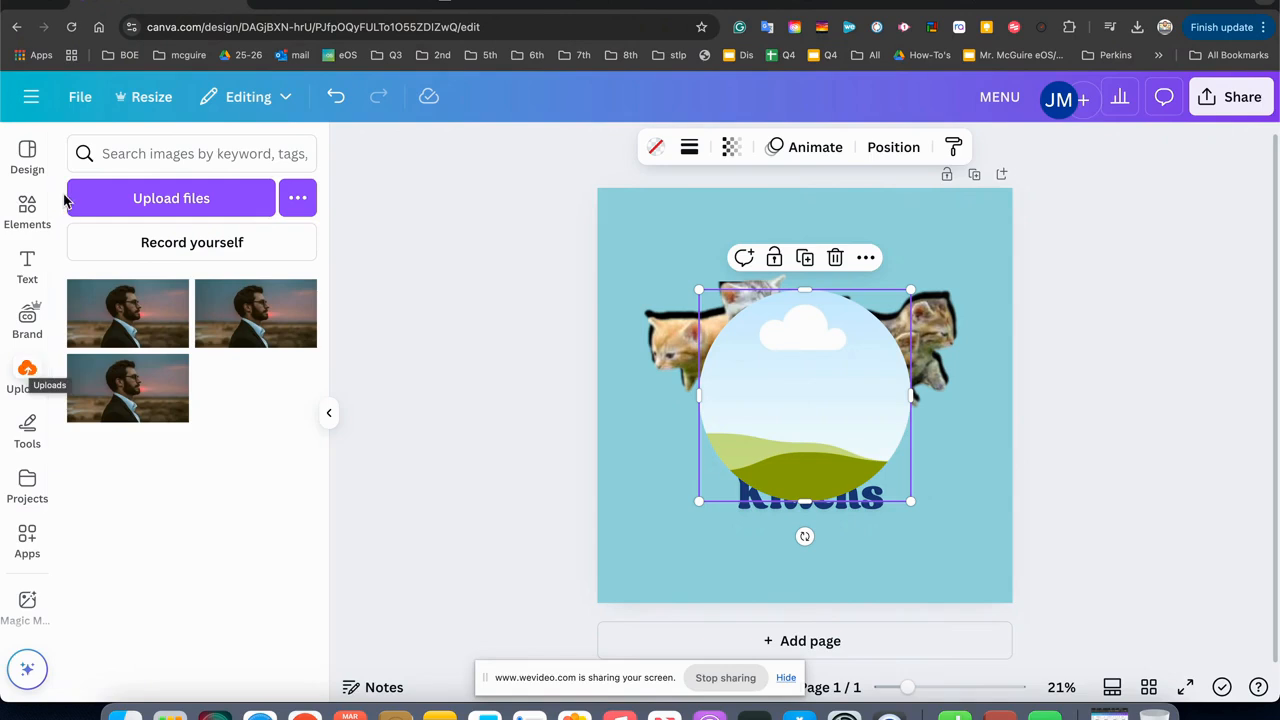
{"action": "left_click", "coordinate": [147, 143]}
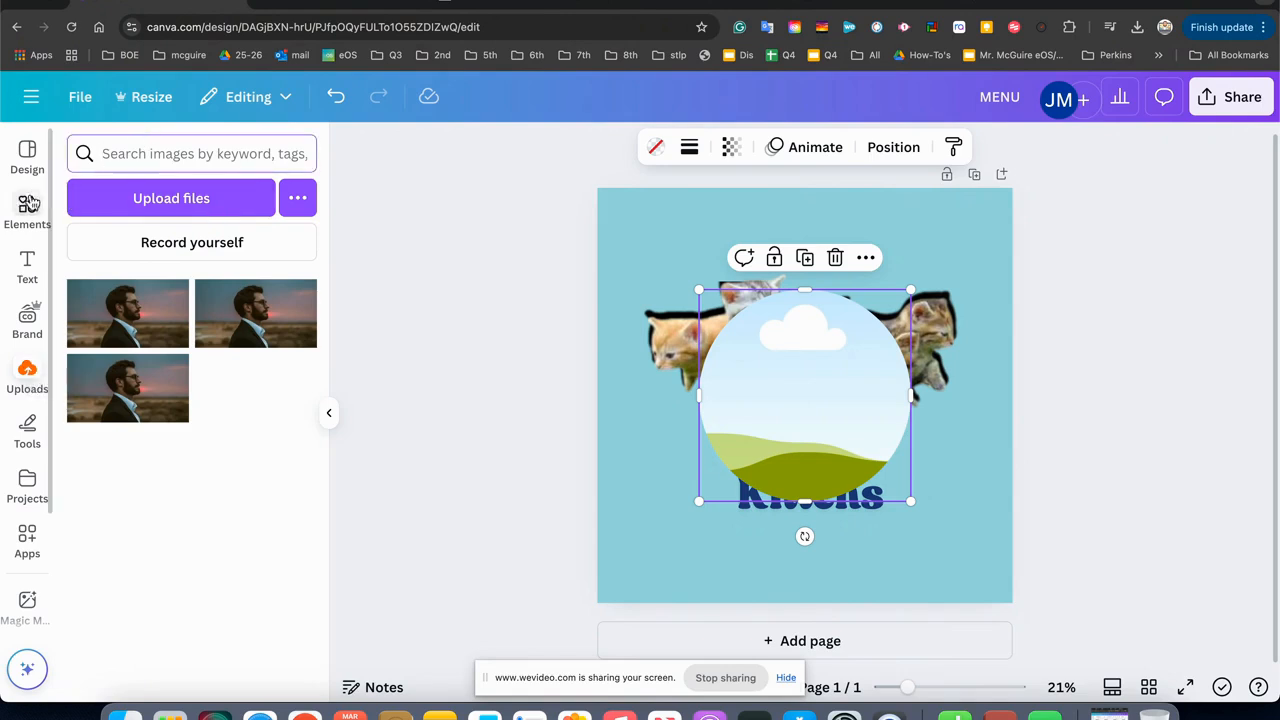
Fill the circular frame with the uploaded photo of the bearded man and enlarge it to the page width.
{"action": "left_click_drag", "start_coordinate": [228, 335], "coordinate": [693, 388]}
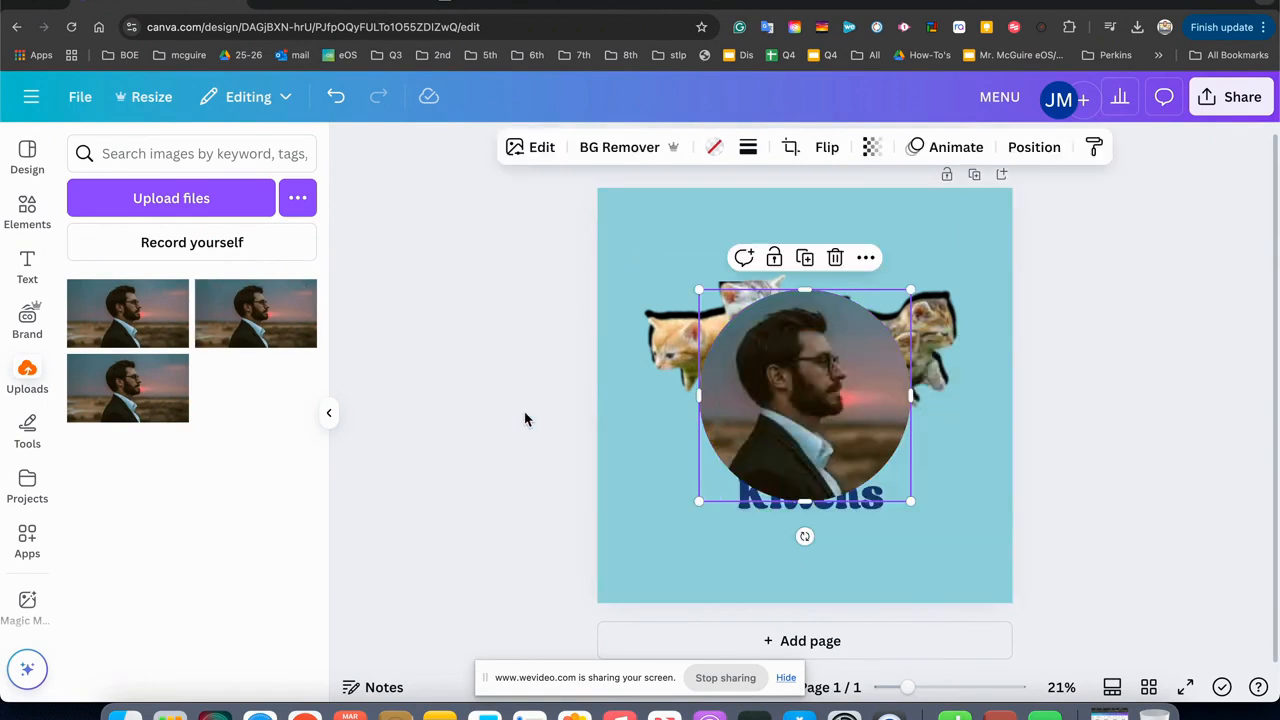
{"action": "left_click_drag", "start_coordinate": [697, 289], "coordinate": [605, 205]}
{"action": "left_click_drag", "start_coordinate": [909, 502], "coordinate": [901, 474]}
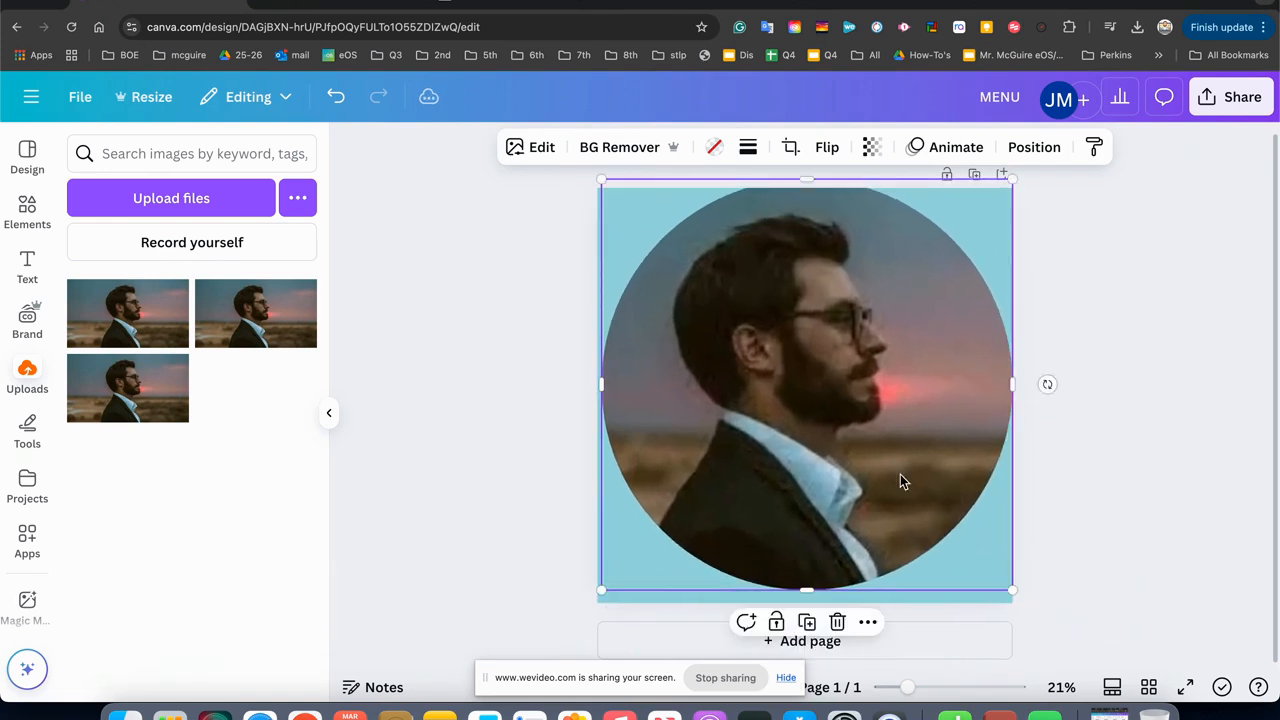
Send the framed photo backward behind the kittens and caption group.
{"action": "right_click", "coordinate": [903, 479]}
{"action": "mouse_move", "coordinate": [1008, 319]}
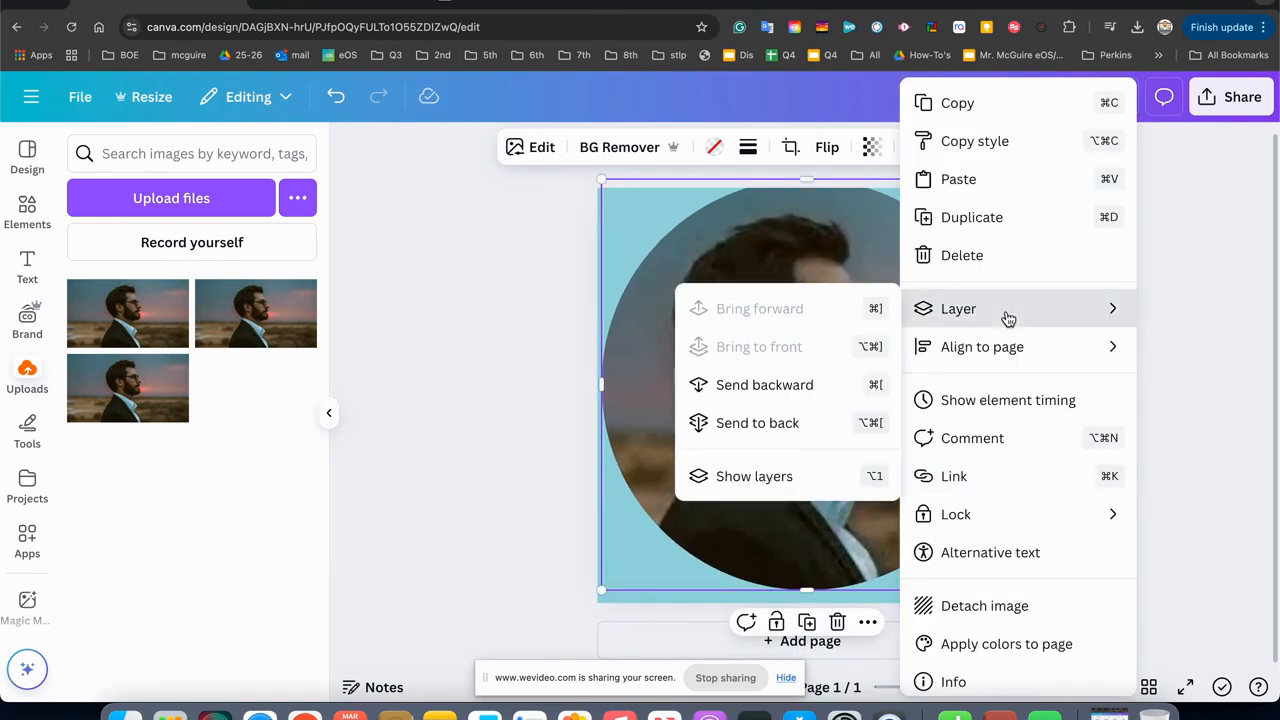
{"action": "left_click", "coordinate": [818, 384]}
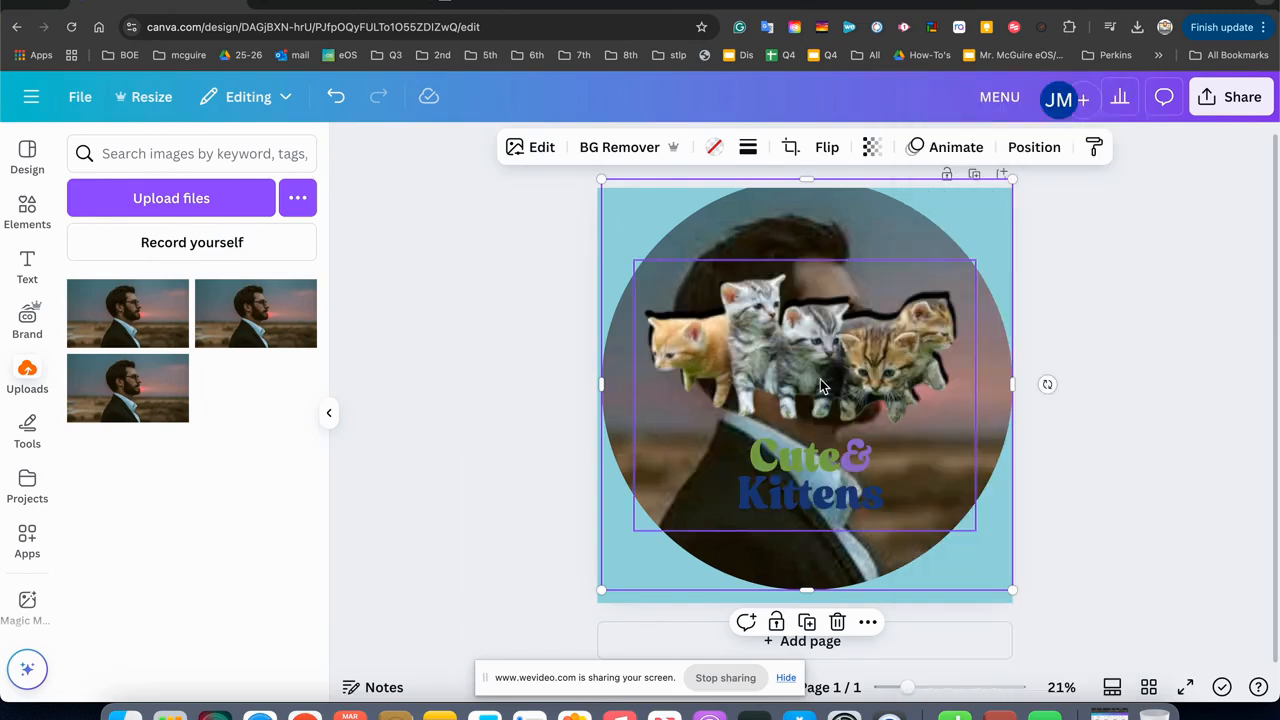
{"action": "left_click", "coordinate": [589, 317]}
Delete the man's photo from the circular frame and remove the empty frame from the page.
{"action": "left_click", "coordinate": [761, 240]}
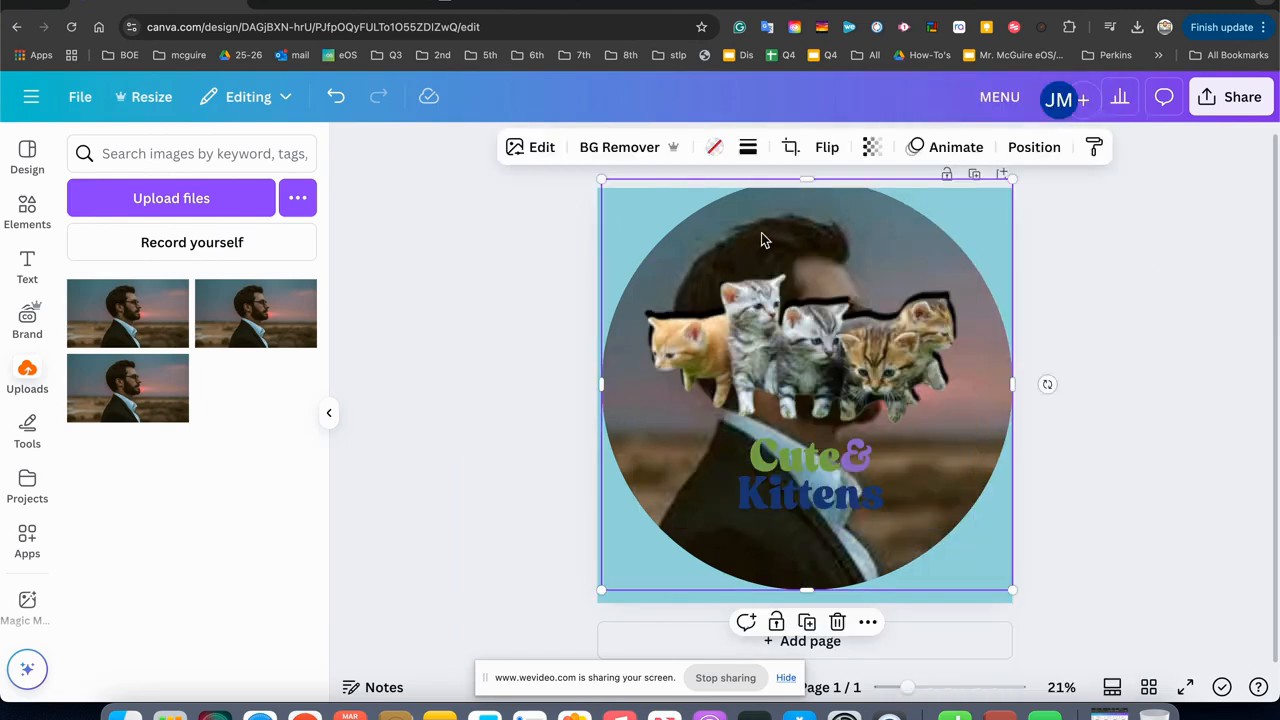
{"action": "key", "text": "Delete"}
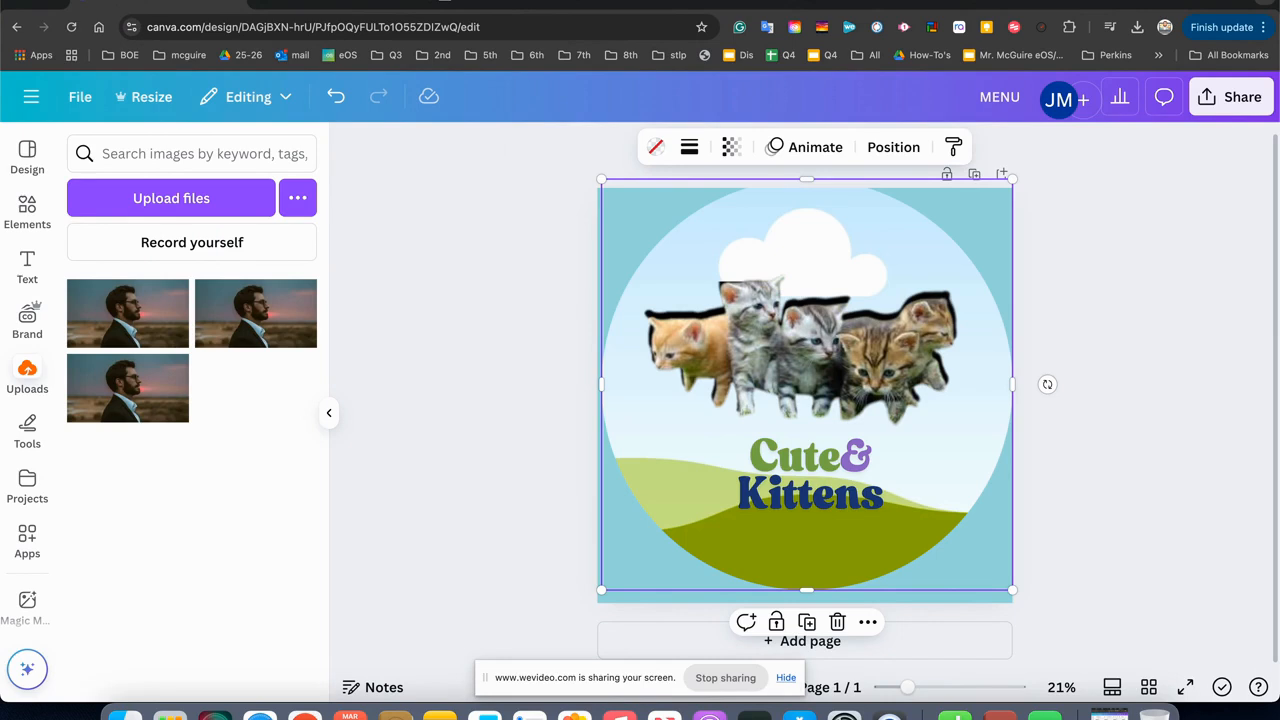
{"action": "key", "text": "Delete"}
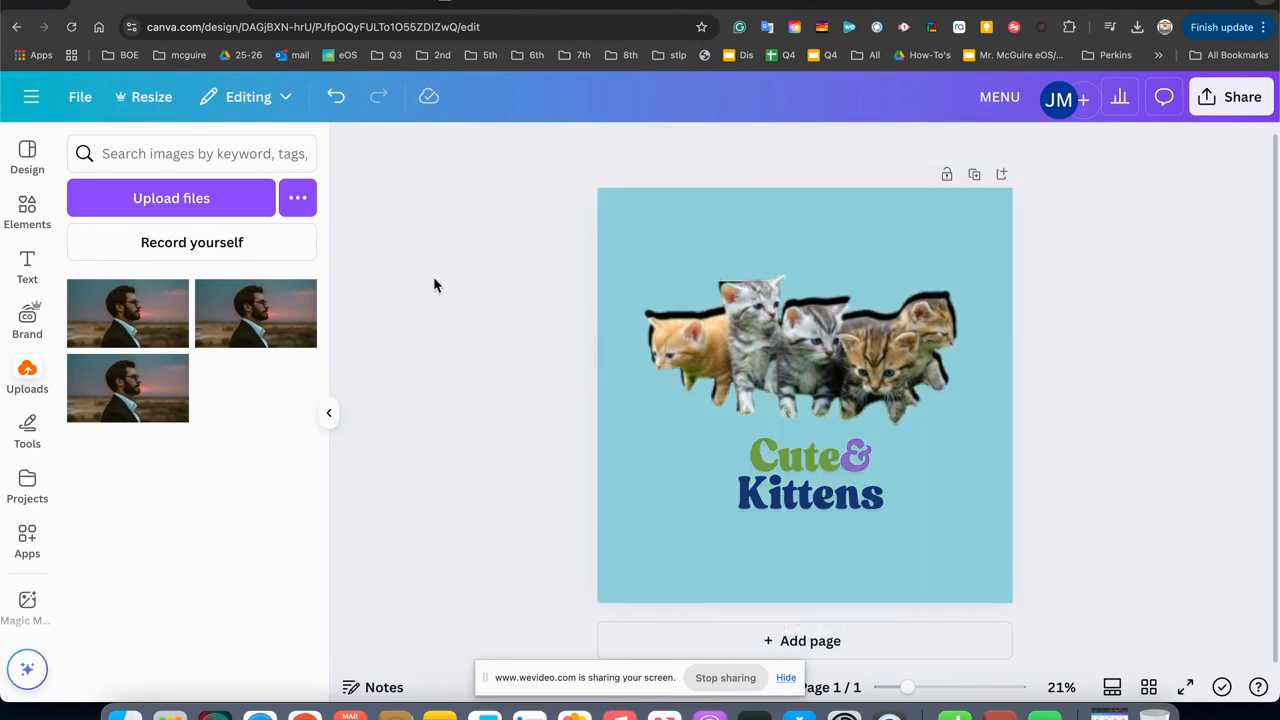
Show the mockup results for "shapes" in the elements library.
{"action": "left_click", "coordinate": [25, 220]}
{"action": "left_click", "coordinate": [310, 198]}
{"action": "left_click", "coordinate": [307, 200]}
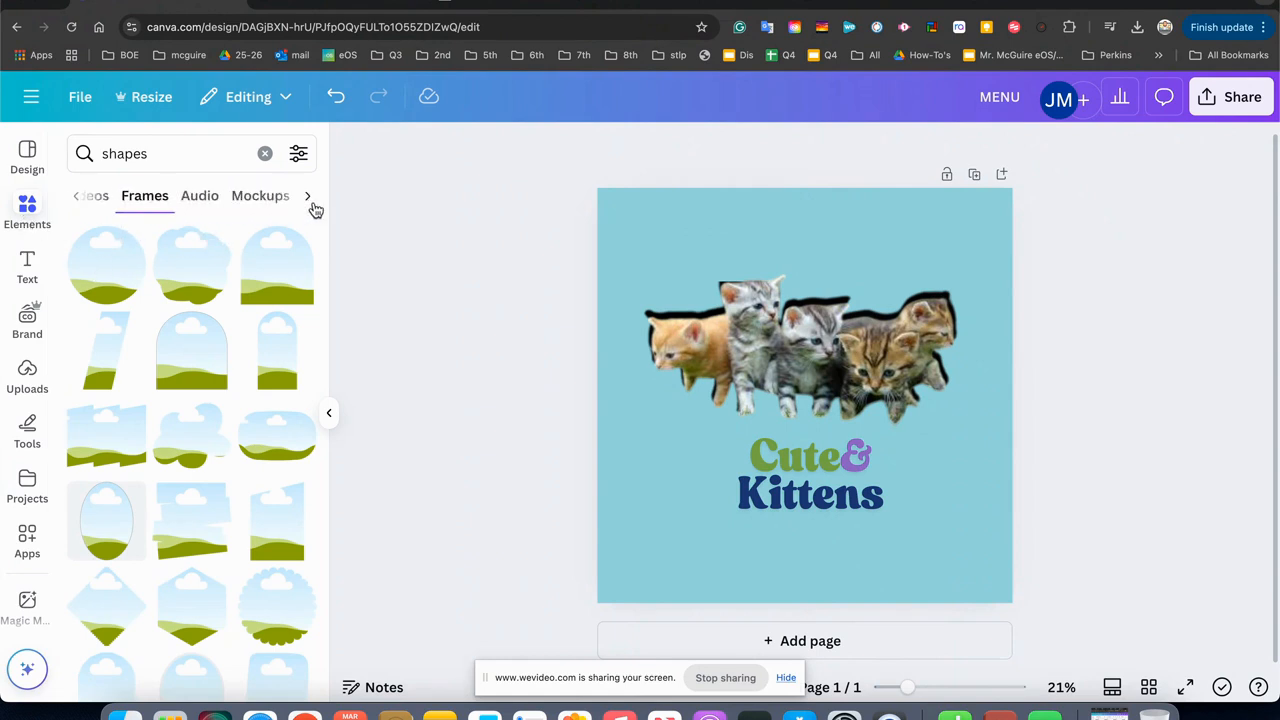
{"action": "left_click", "coordinate": [234, 206]}
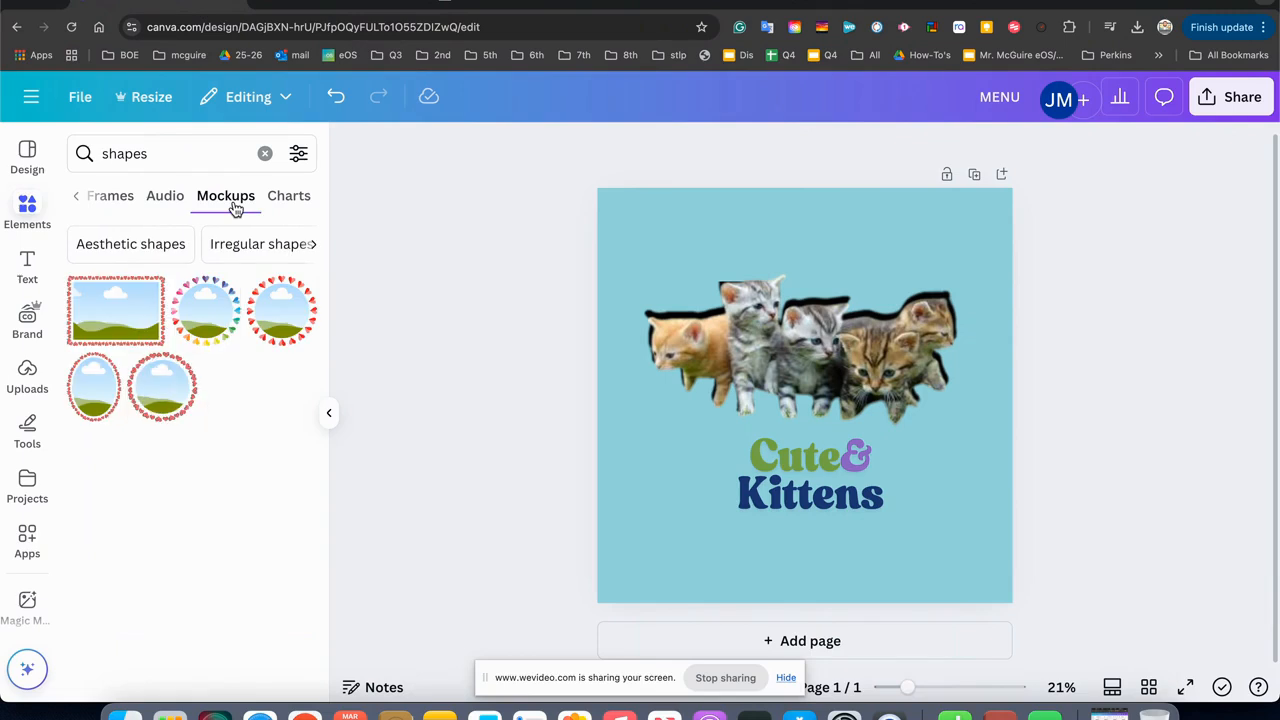
{"action": "left_click", "coordinate": [127, 313]}
{"action": "left_click_drag", "start_coordinate": [750, 372], "coordinate": [639, 287]}
{"action": "left_click_drag", "start_coordinate": [772, 354], "coordinate": [989, 573]}
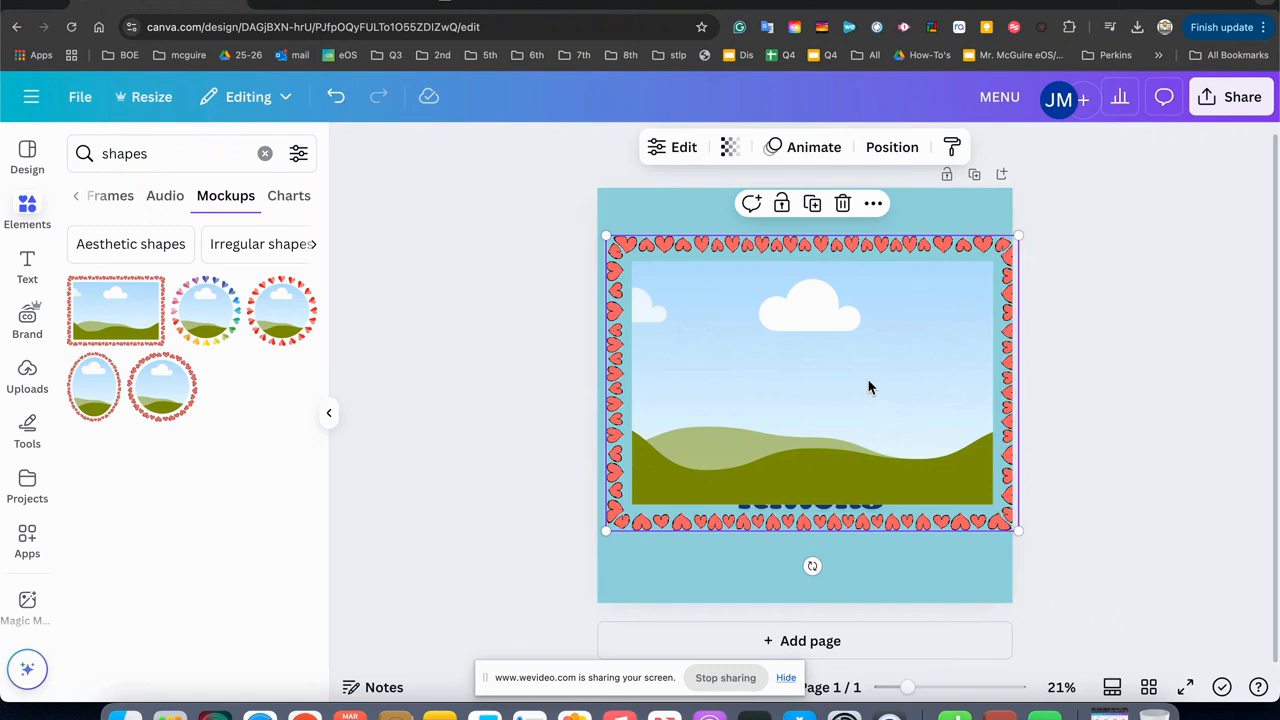
{"action": "key", "text": "Delete"}
Shrink the grouped kittens and caption slightly and reposition the group near the page centre.
{"action": "left_click", "coordinate": [678, 295]}
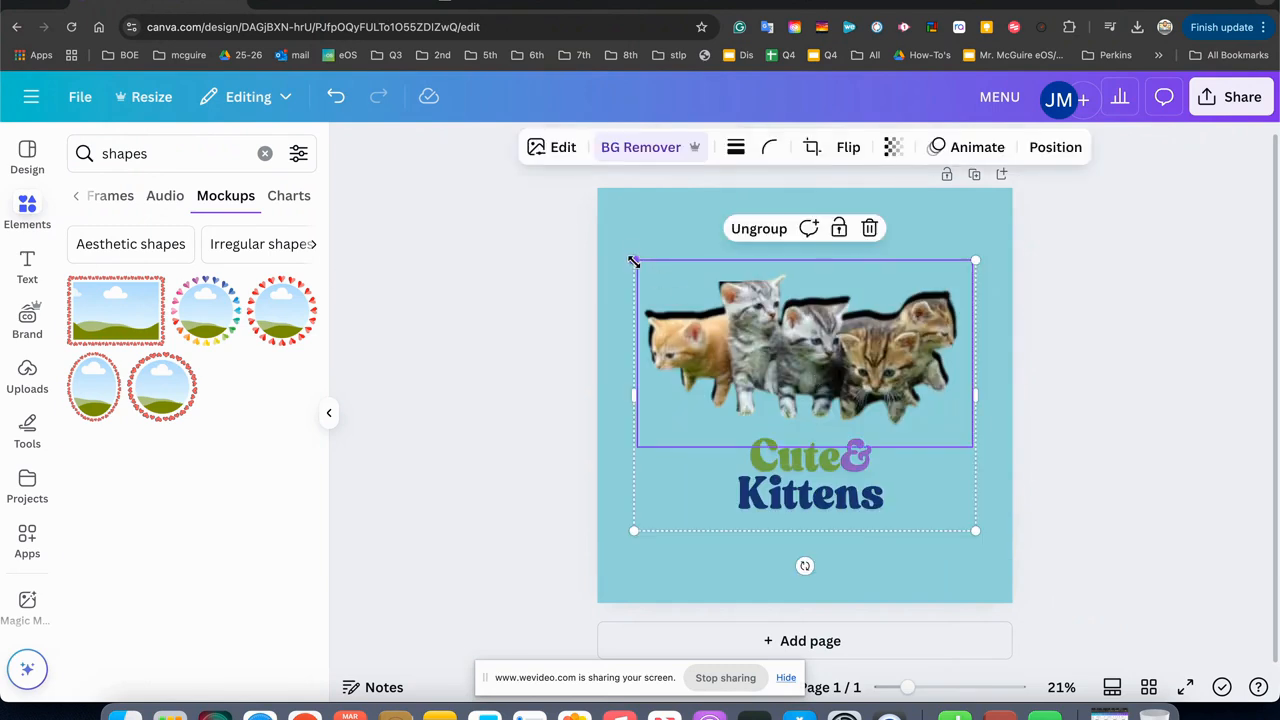
{"action": "left_click_drag", "start_coordinate": [634, 260], "coordinate": [678, 290]}
{"action": "left_click_drag", "start_coordinate": [774, 390], "coordinate": [748, 378]}
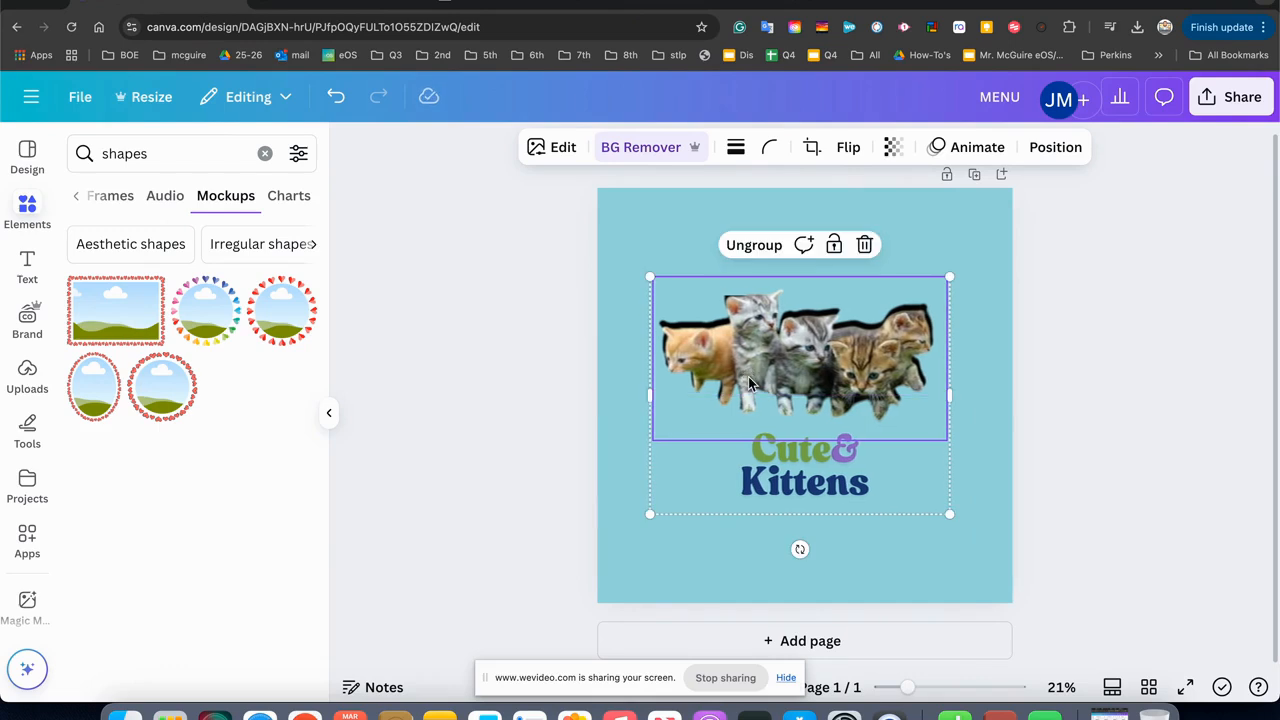
{"action": "mouse_move", "coordinate": [758, 346]}
{"action": "left_mouse_down"}
{"action": "mouse_move", "coordinate": [777, 347]}
{"action": "mouse_move", "coordinate": [764, 380]}
{"action": "mouse_move", "coordinate": [768, 344]}
{"action": "left_mouse_up"}
{"action": "left_click", "coordinate": [476, 428]}
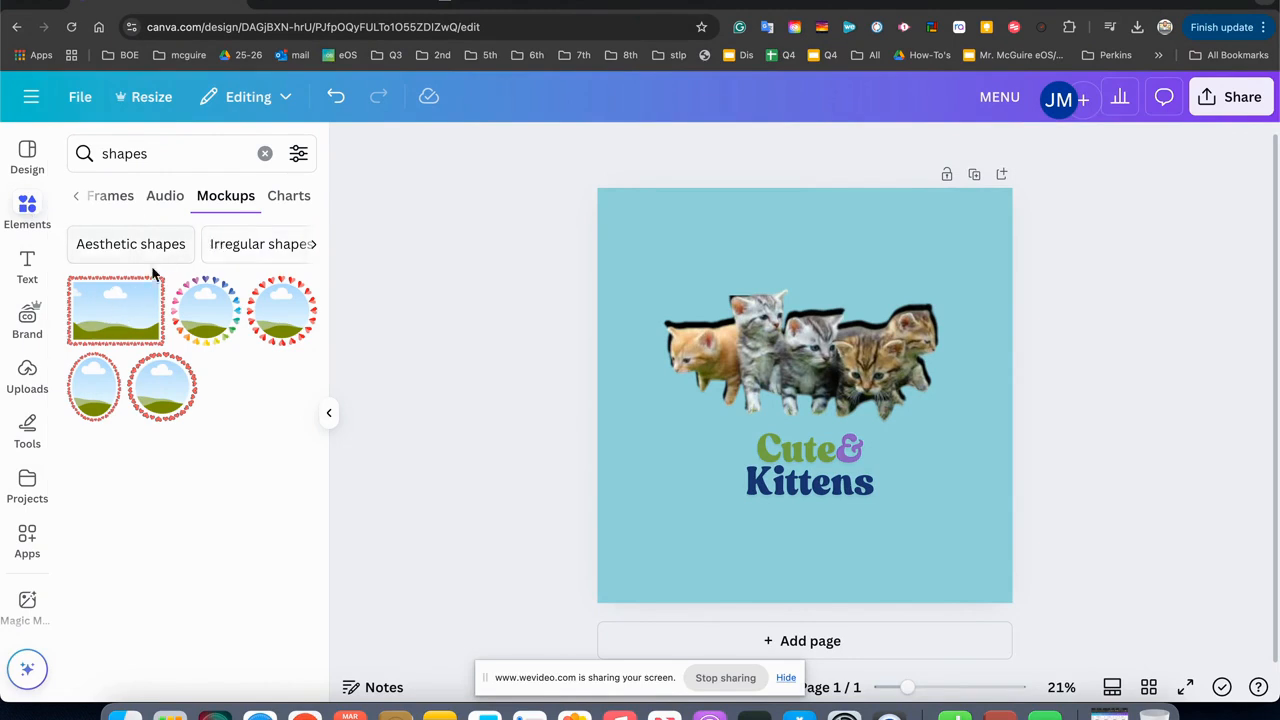
Add the rectangular heart-bordered mockup to the page, enlarge it to nearly the page width and centre it over the kittens group.
{"action": "left_click", "coordinate": [135, 313]}
{"action": "left_click_drag", "start_coordinate": [818, 408], "coordinate": [728, 347]}
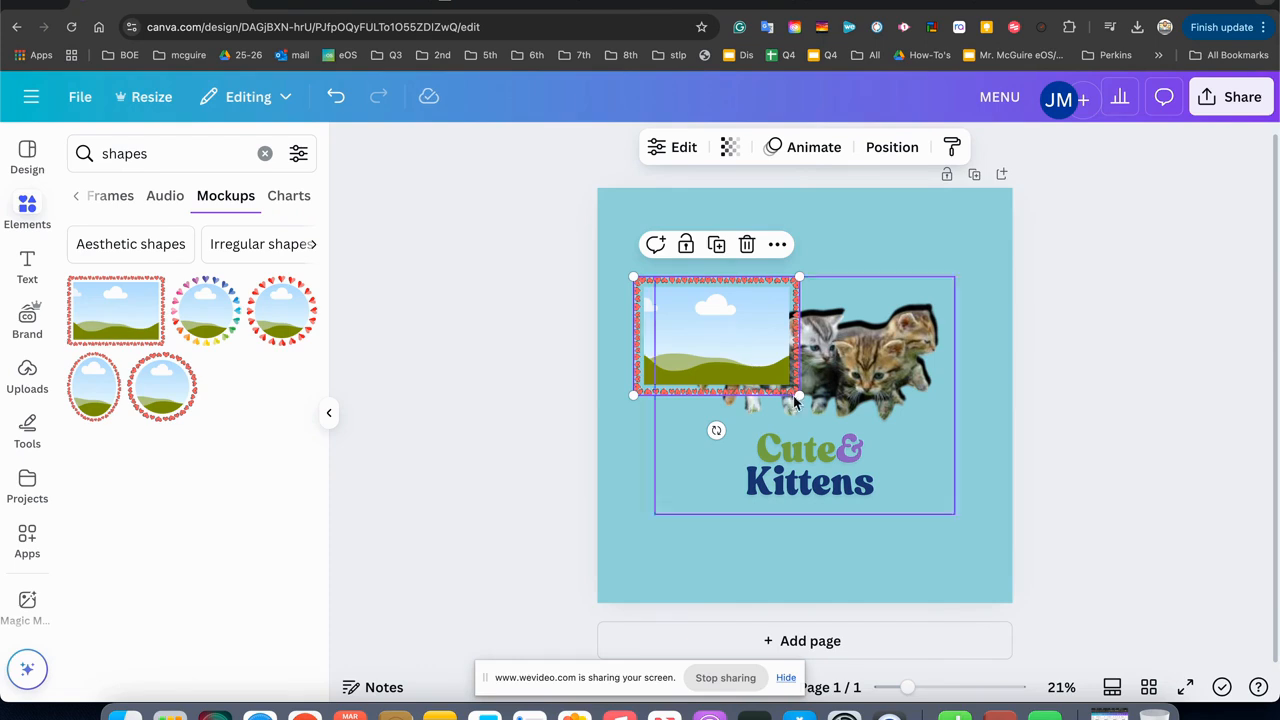
{"action": "left_click_drag", "start_coordinate": [799, 393], "coordinate": [991, 531]}
{"action": "left_click_drag", "start_coordinate": [902, 463], "coordinate": [908, 449]}
{"action": "left_click_drag", "start_coordinate": [637, 512], "coordinate": [614, 536]}
{"action": "left_click_drag", "start_coordinate": [731, 450], "coordinate": [734, 452]}
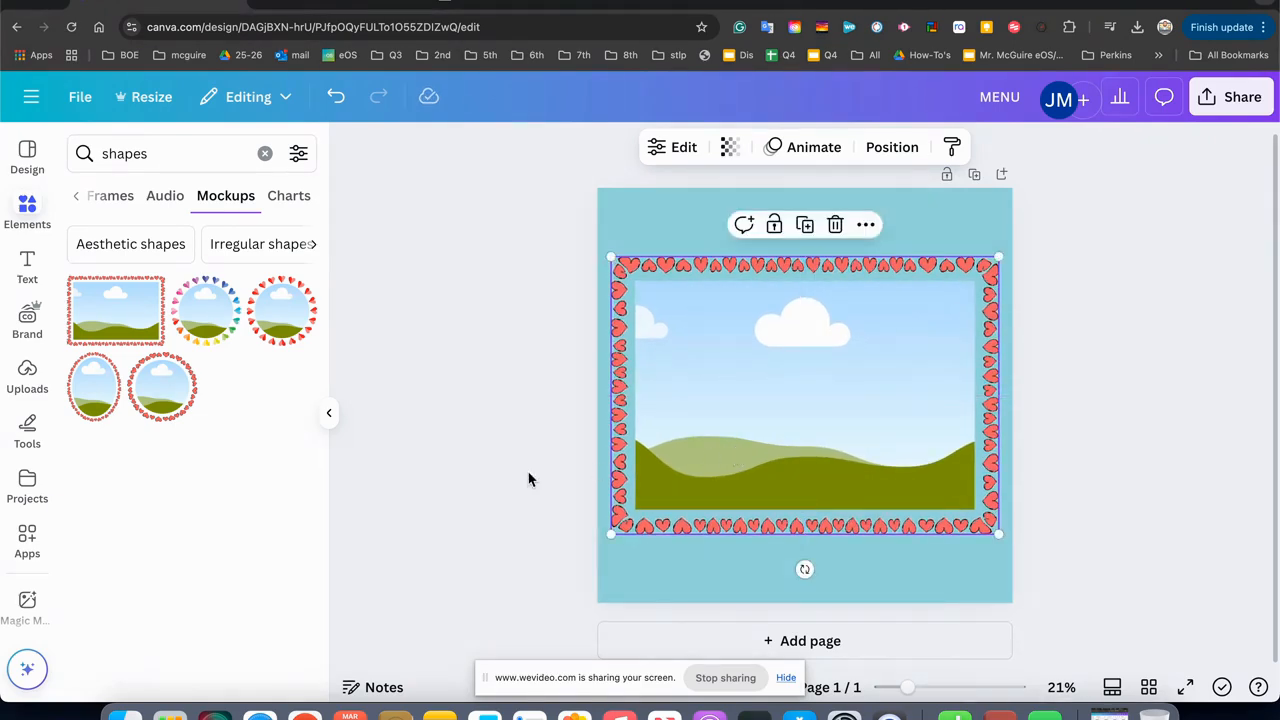
{"action": "left_click", "coordinate": [526, 479]}
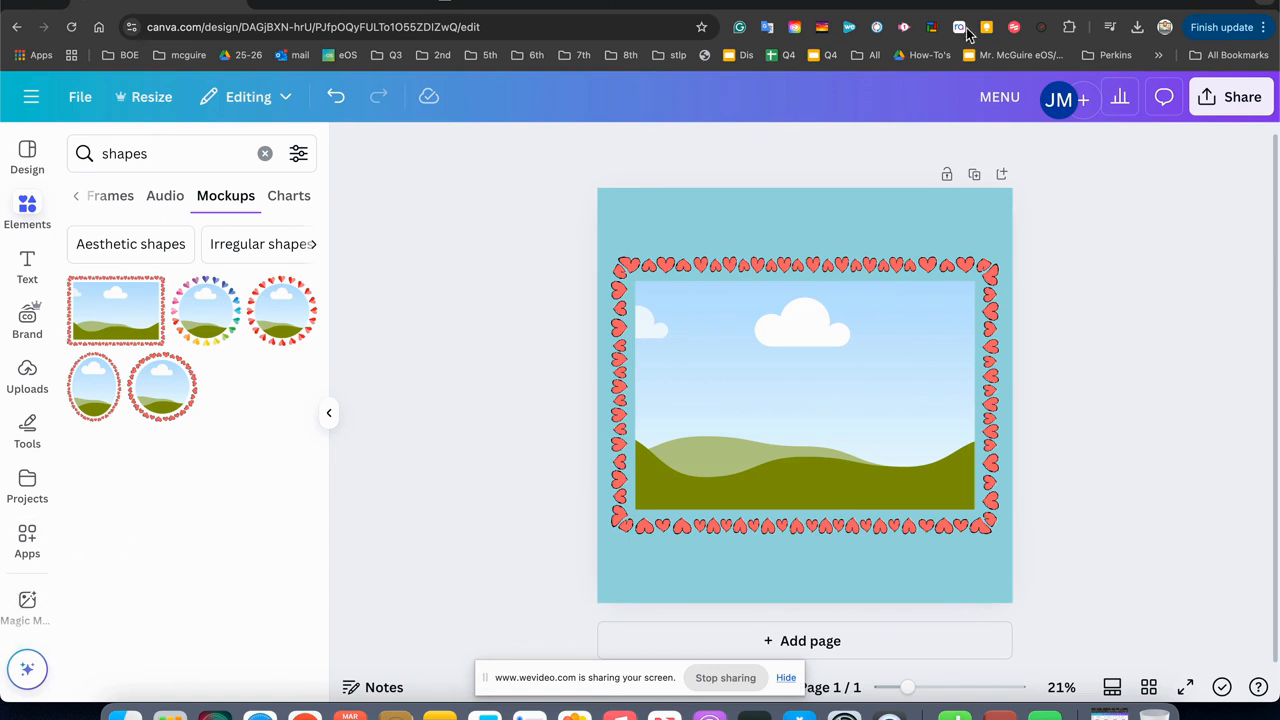
Search Google for "adobe express" in a new browser tab.
{"action": "key", "text": "super+t"}
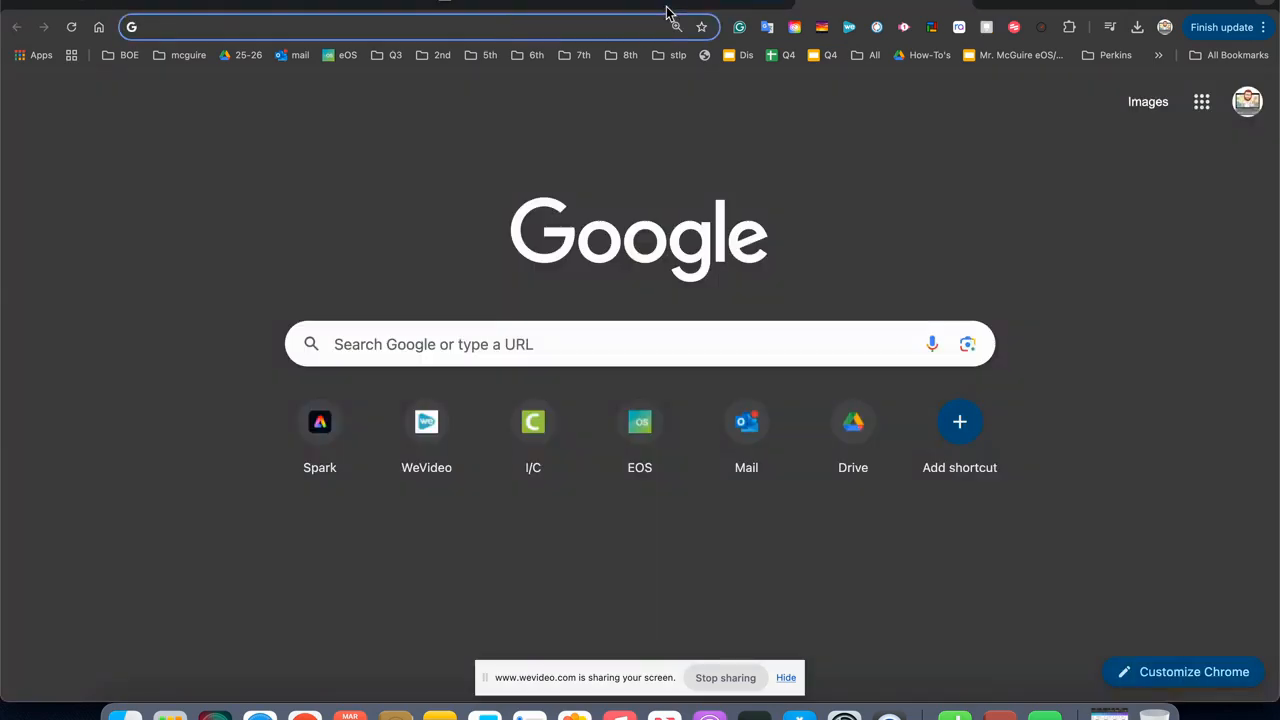
{"action": "type", "text": "adobe expe"}
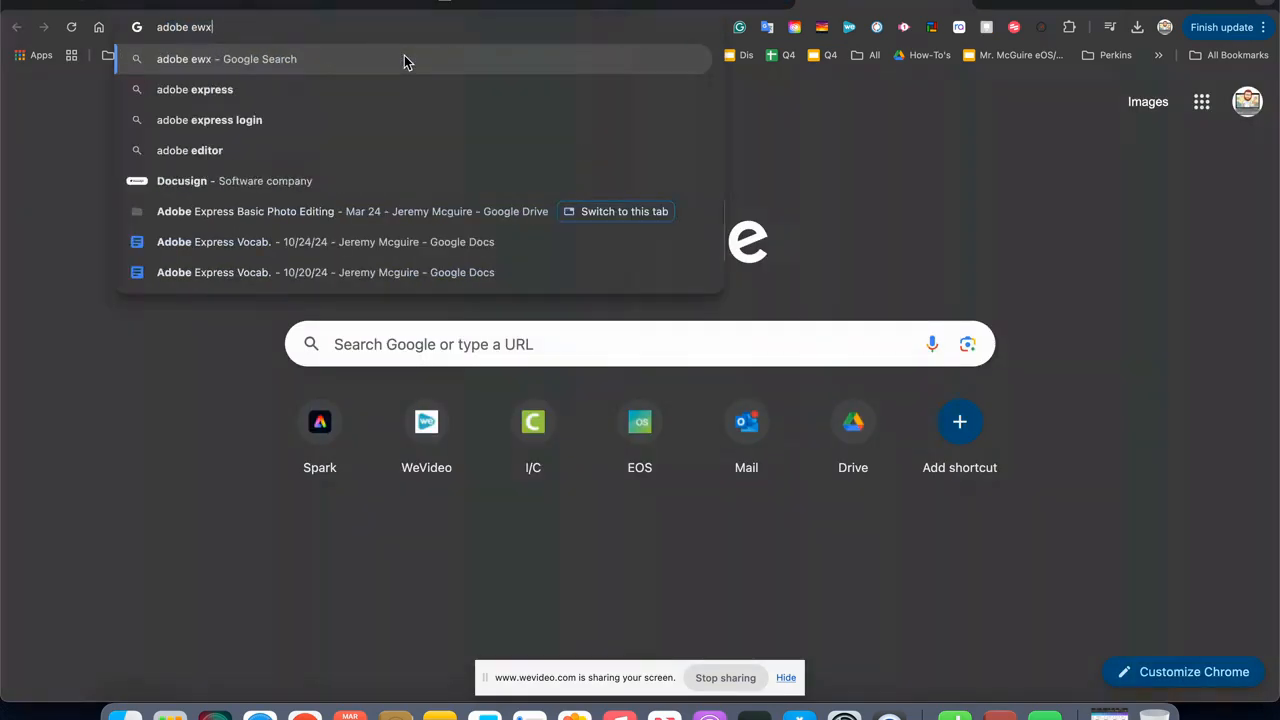
{"action": "key", "text": "BackSpace"}
{"action": "key", "text": "BackSpace"}
{"action": "key", "text": "BackSpace"}
{"action": "type", "text": "e"}
{"action": "key", "text": "BackSpace"}
{"action": "type", "text": "xpress"}
{"action": "key", "text": "Return"}
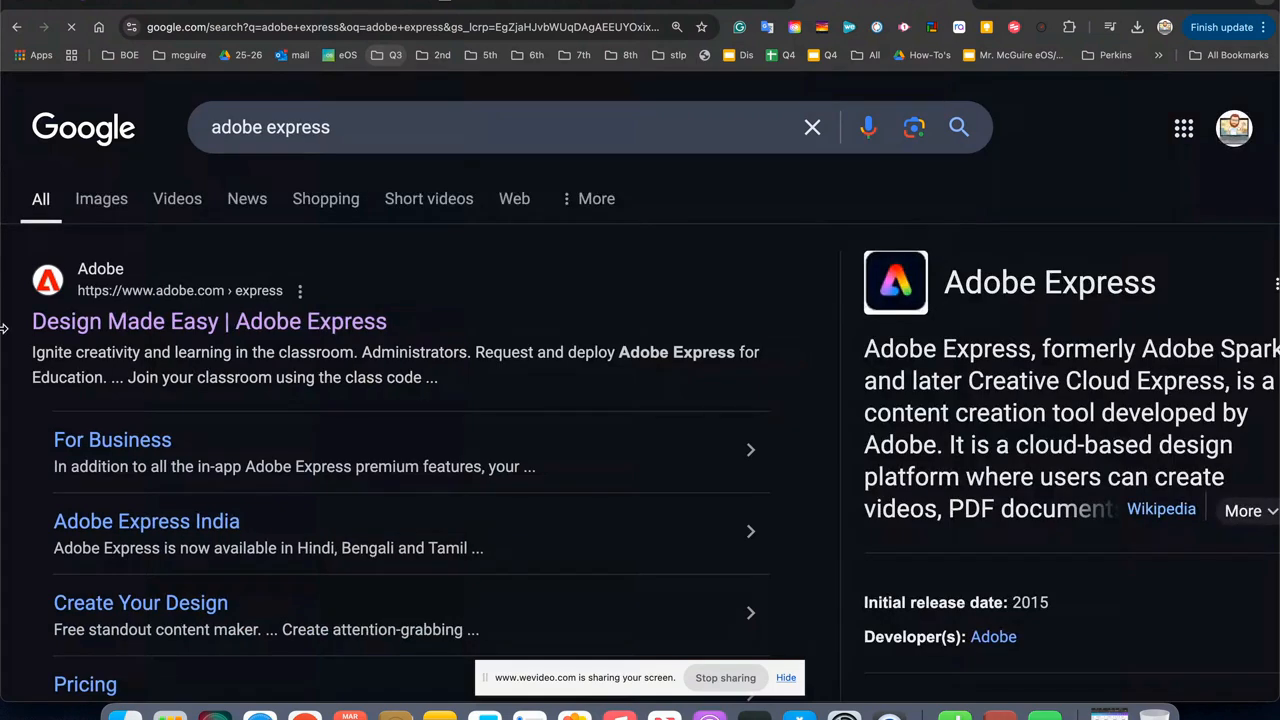
Open the official Adobe Express site from the search results and launch its free web app.
{"action": "left_click", "coordinate": [106, 322]}
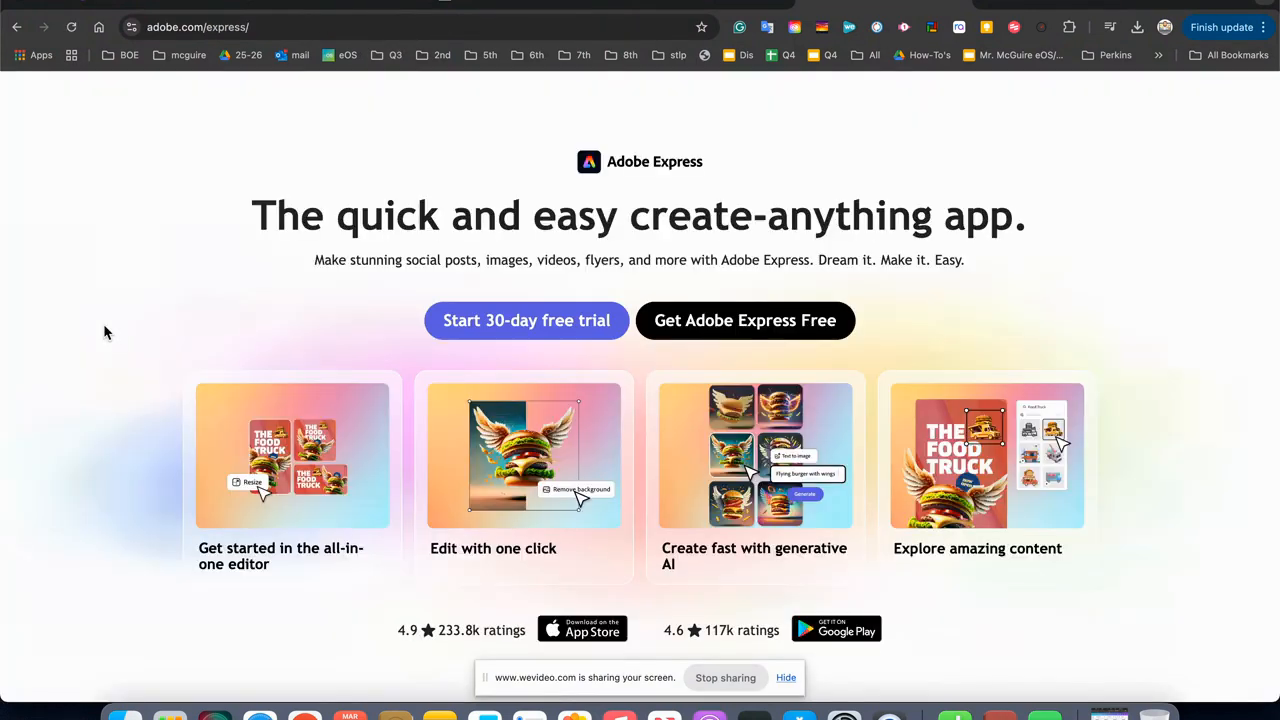
{"action": "left_click", "coordinate": [698, 325]}
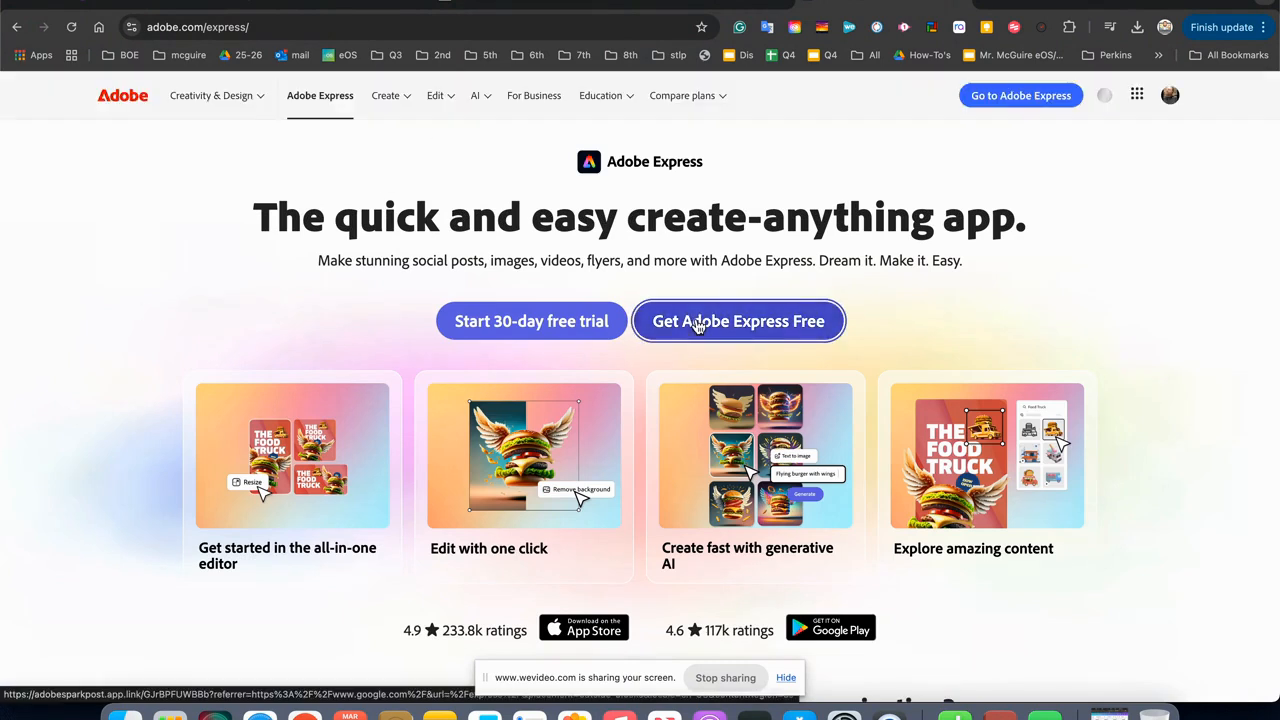
{"action": "left_click", "coordinate": [698, 325]}
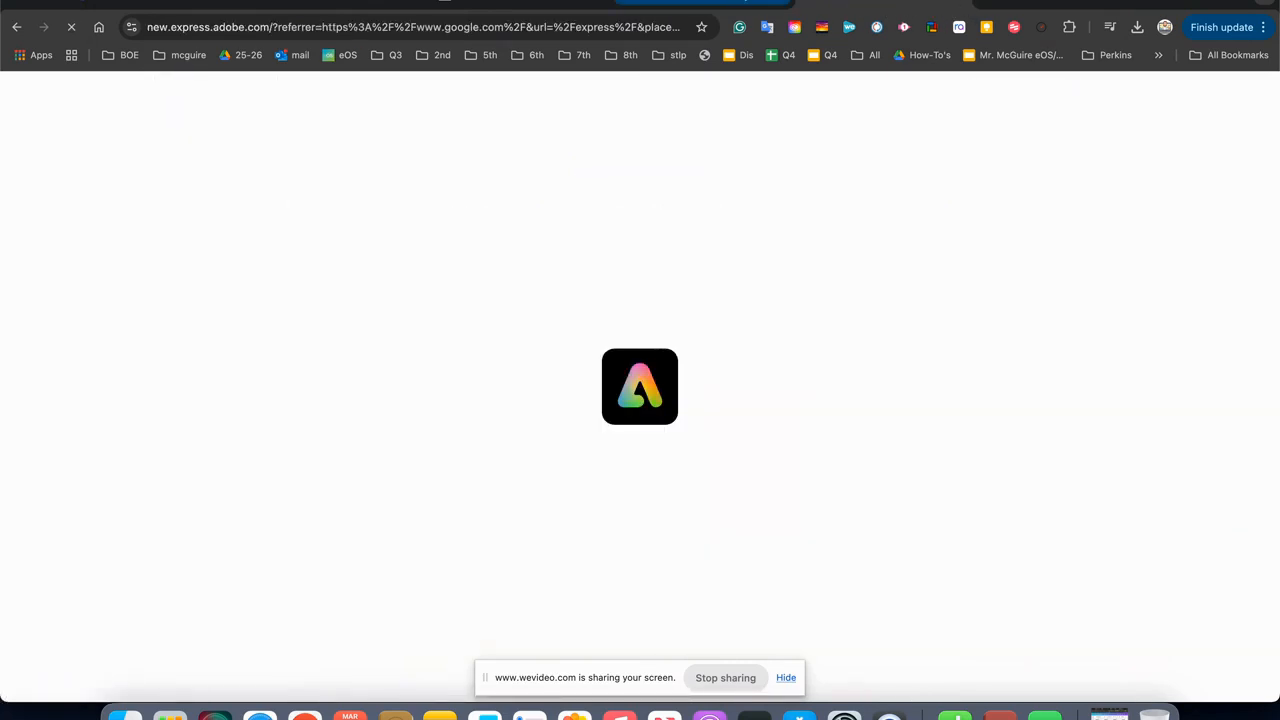
{"action": "left_click", "coordinate": [183, 3]}
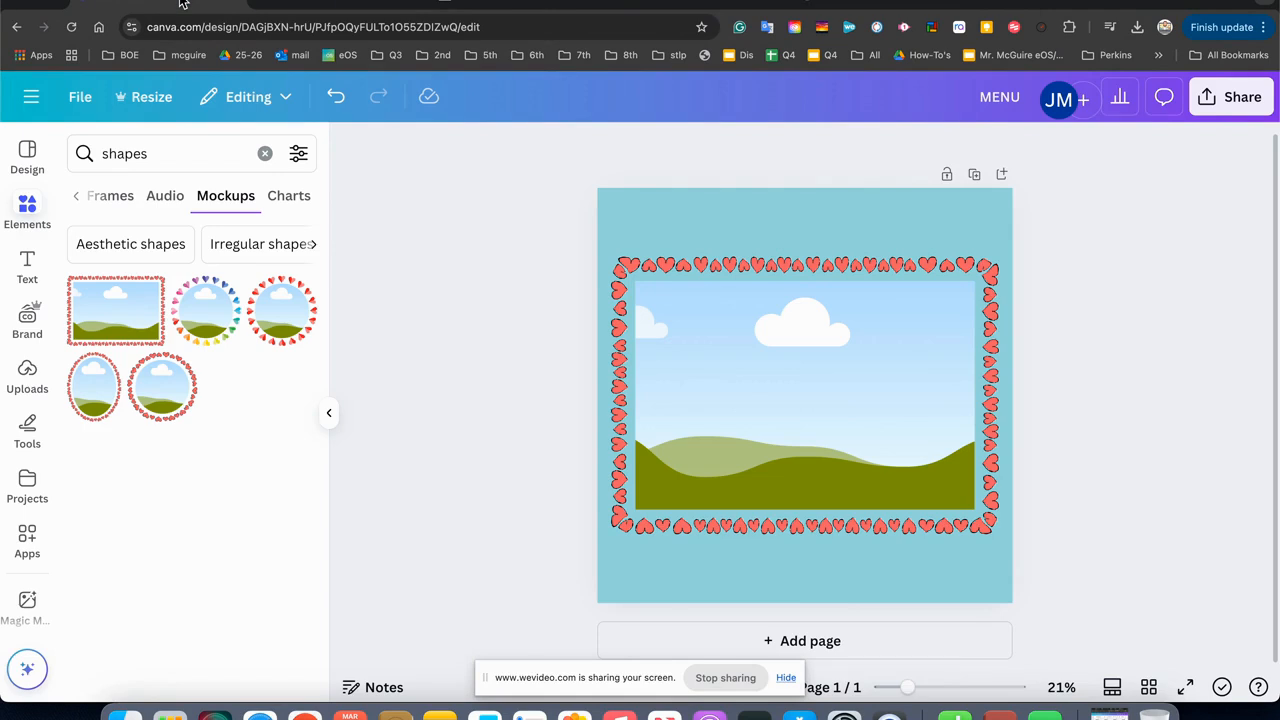
{"action": "left_click", "coordinate": [826, 4]}
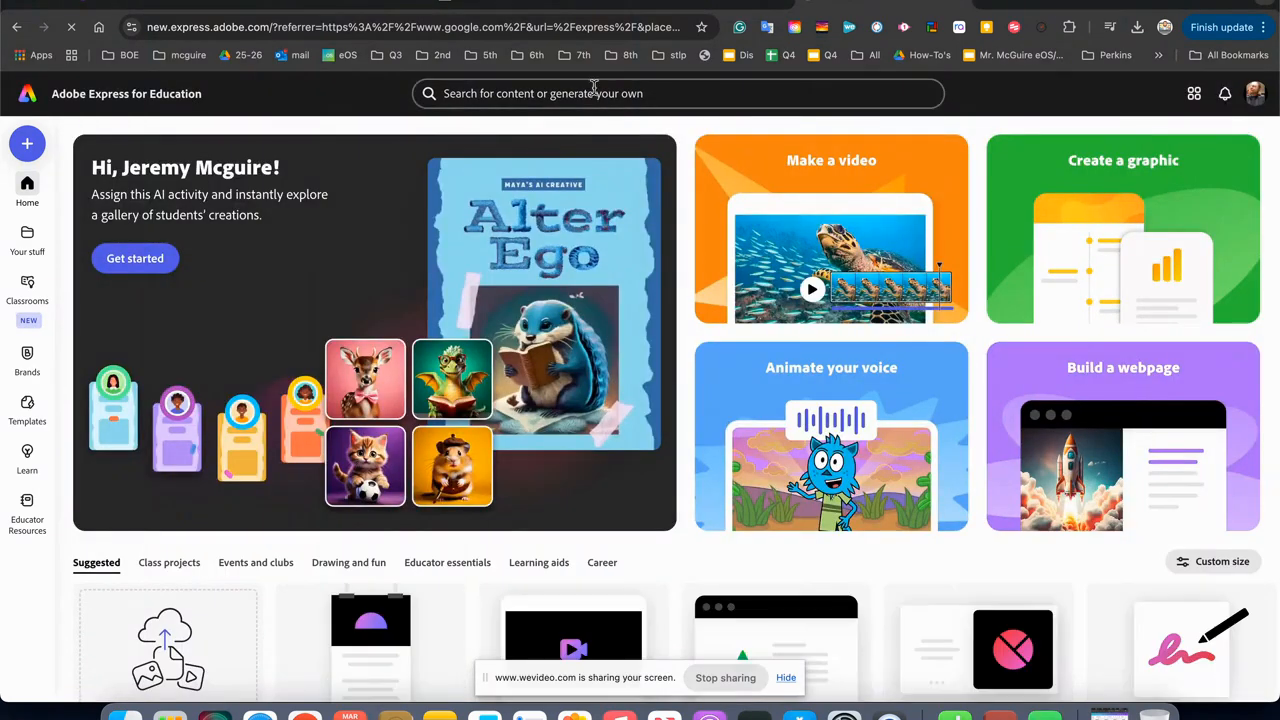
Search Adobe Express for "lanscape" and look through the photo, video and background results.
{"action": "left_click", "coordinate": [596, 92]}
{"action": "type", "text": "lanscap"}
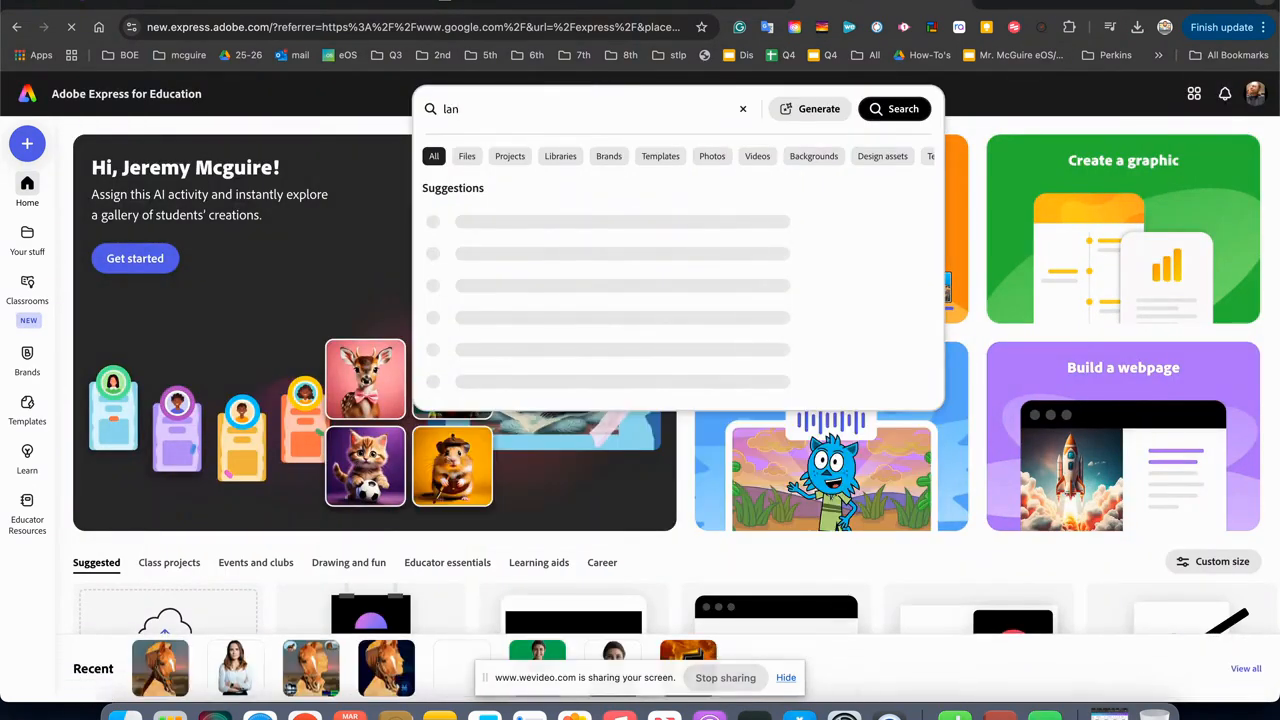
{"action": "type", "text": "e"}
{"action": "key", "text": "Return"}
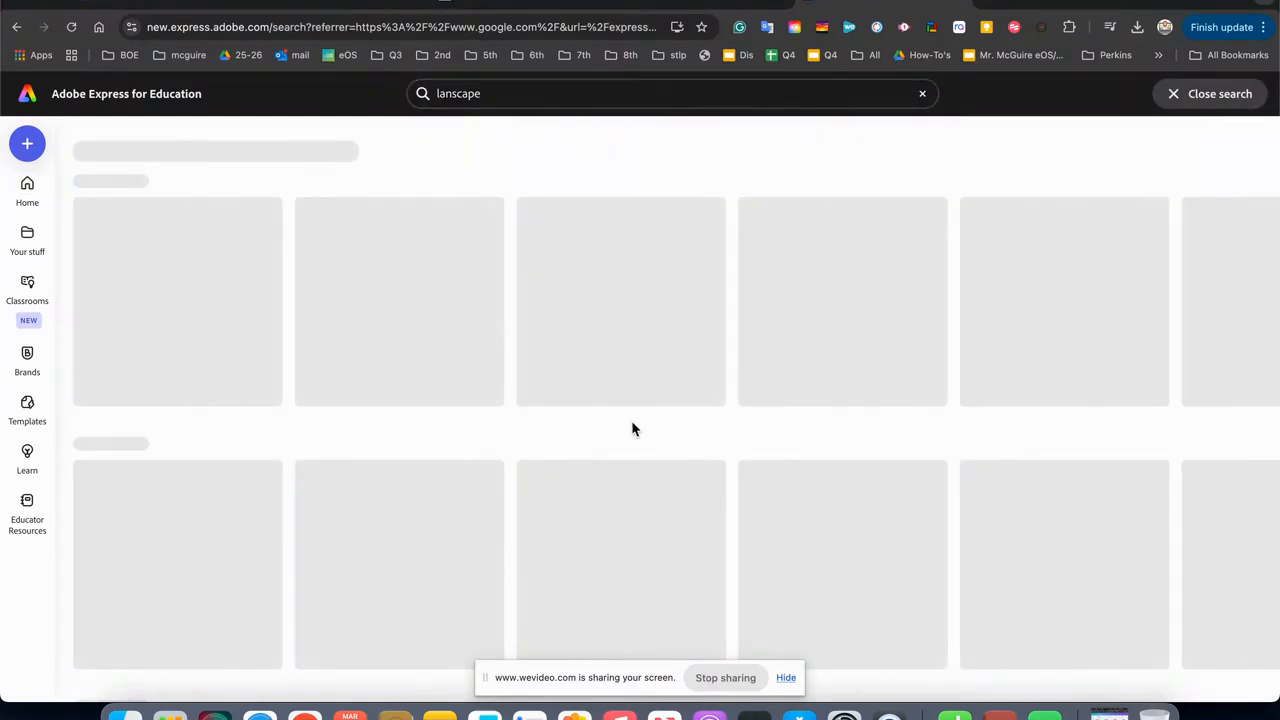
{"action": "scroll", "coordinate": [540, 450], "scroll_direction": "down", "scroll_amount": 5}
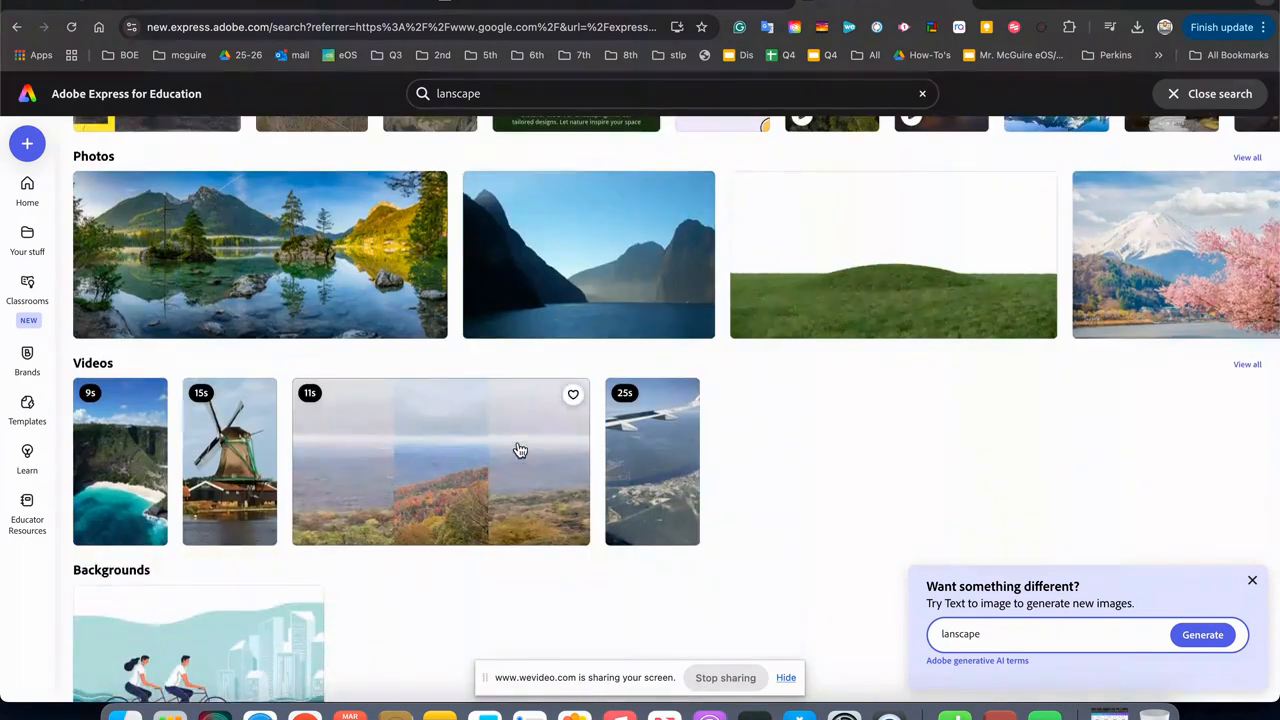
{"action": "scroll", "coordinate": [520, 450], "scroll_direction": "down", "scroll_amount": 1}
{"action": "scroll", "coordinate": [520, 450], "scroll_direction": "up", "scroll_amount": 2}
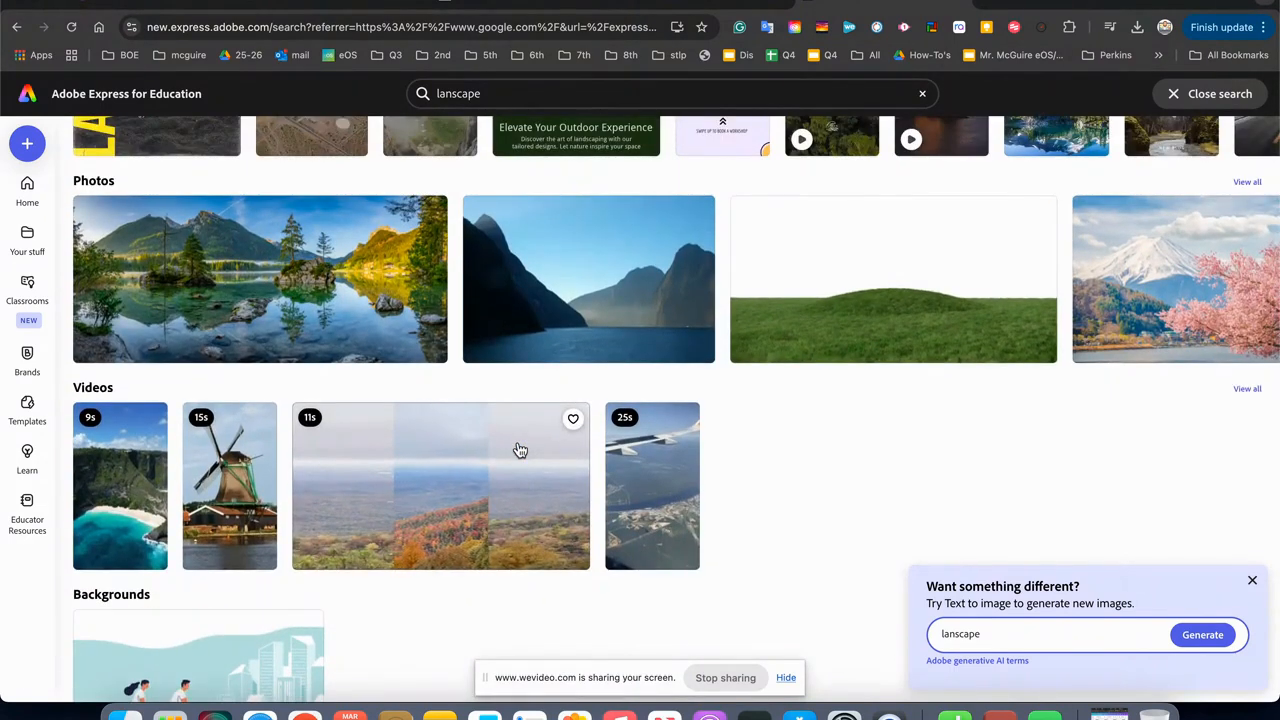
{"action": "scroll", "coordinate": [520, 450], "scroll_direction": "down", "scroll_amount": 3}
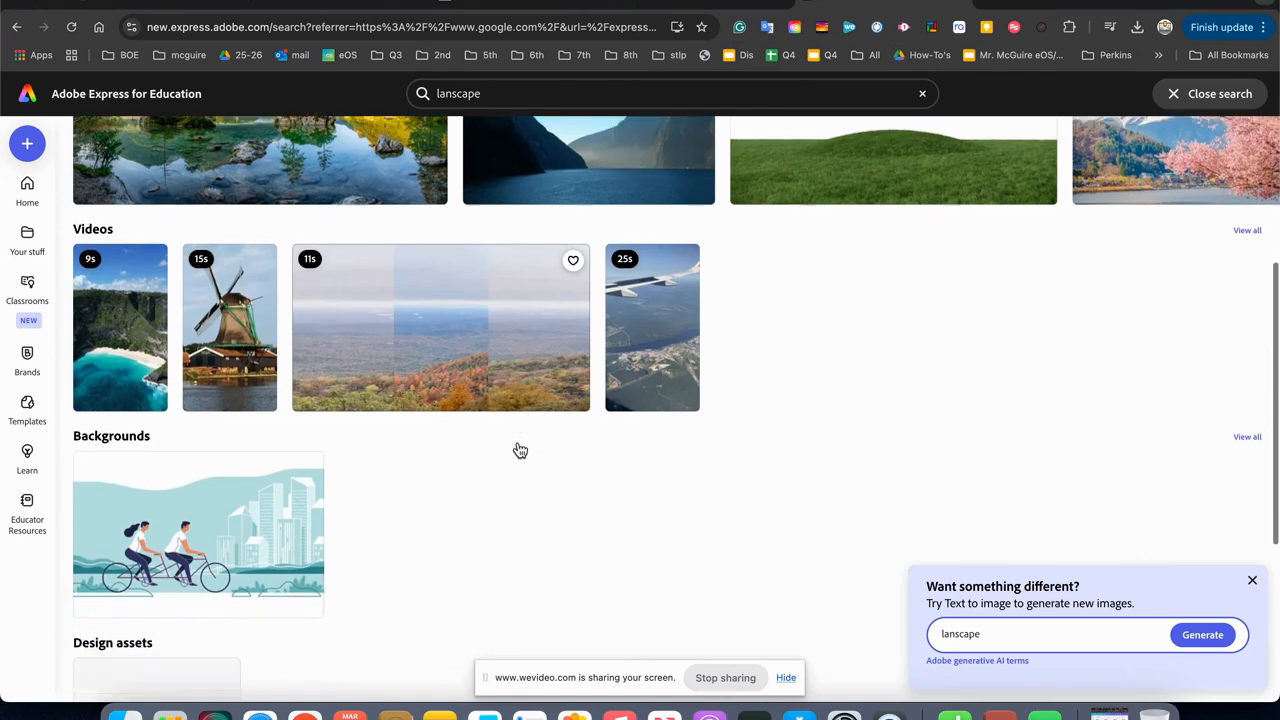
{"action": "scroll", "coordinate": [520, 450], "scroll_direction": "up", "scroll_amount": 3}
{"action": "scroll", "coordinate": [520, 450], "scroll_direction": "up", "scroll_amount": 2}
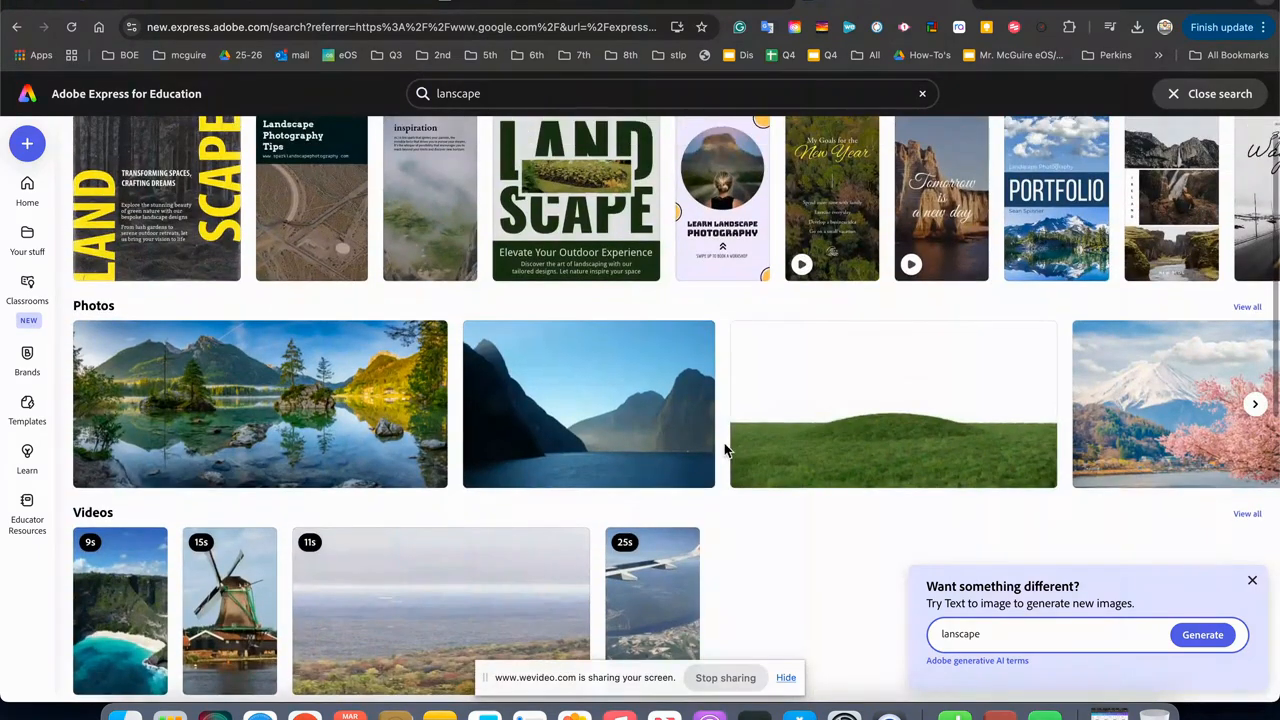
Start a new custom-size design of 2560 × 2560 px from the photo of the grassy hill on white.
{"action": "left_click", "coordinate": [812, 434]}
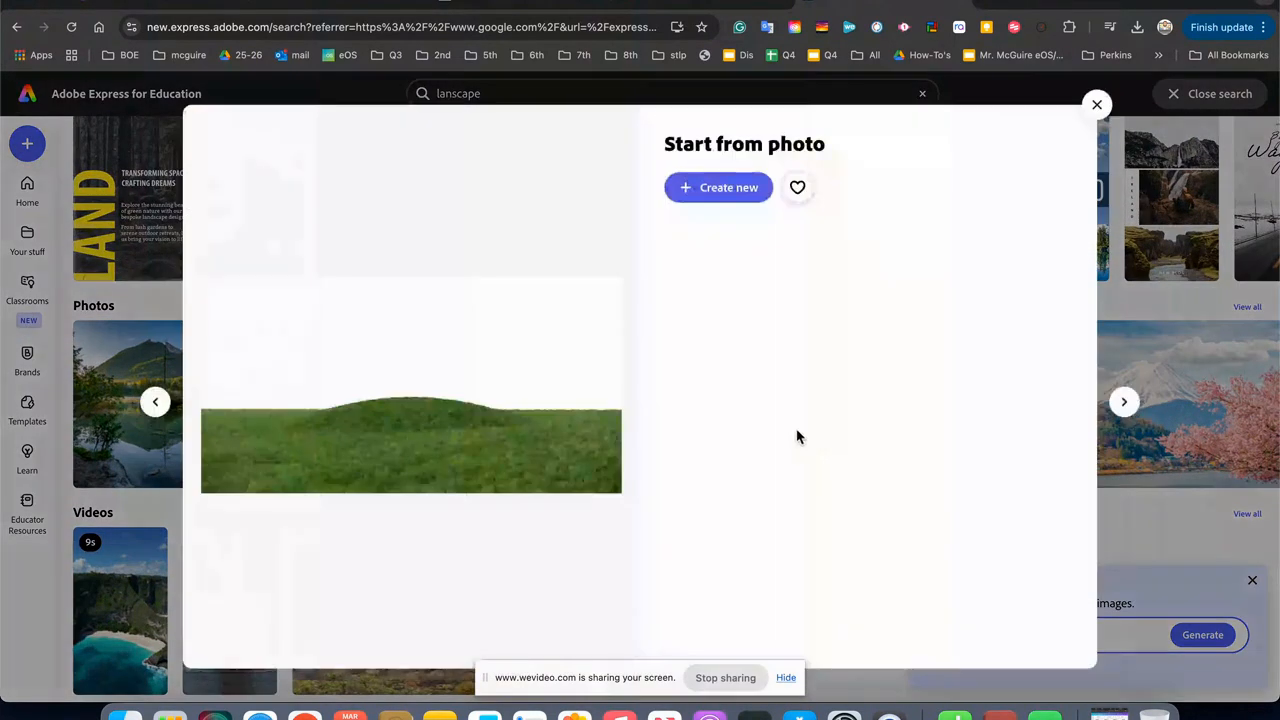
{"action": "left_click", "coordinate": [700, 198]}
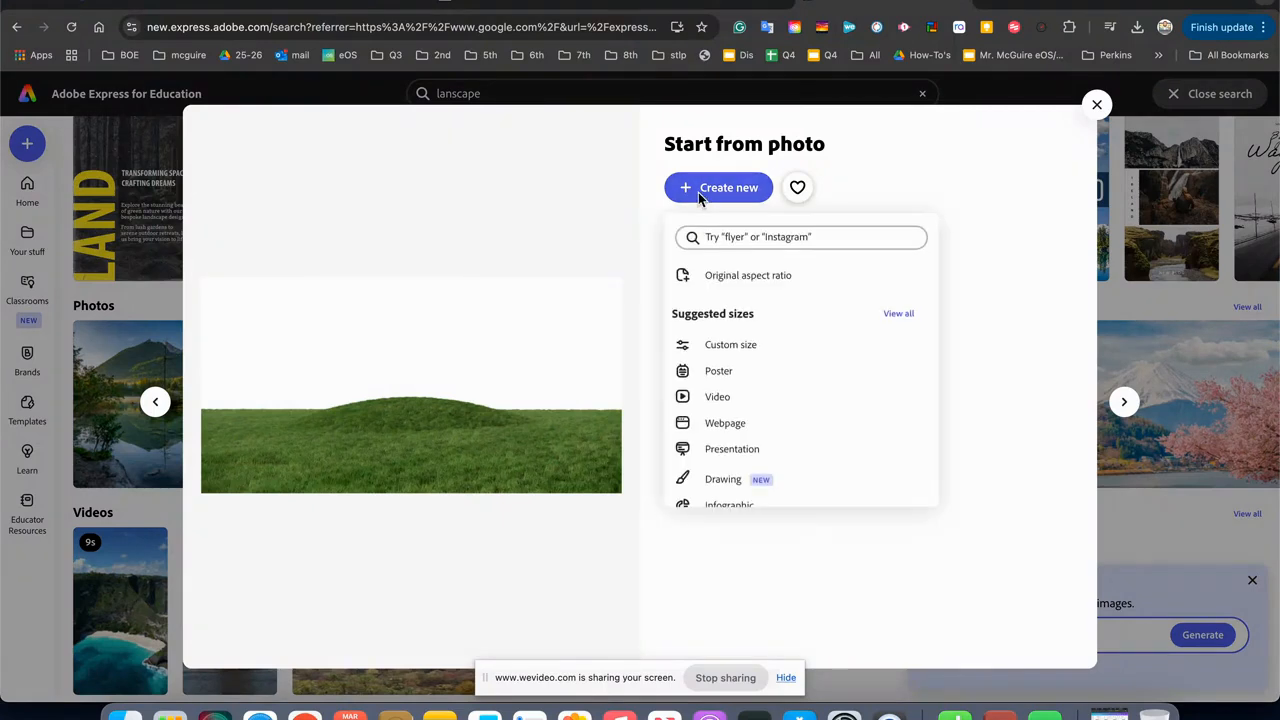
{"action": "left_click", "coordinate": [702, 345]}
{"action": "left_click", "coordinate": [869, 342]}
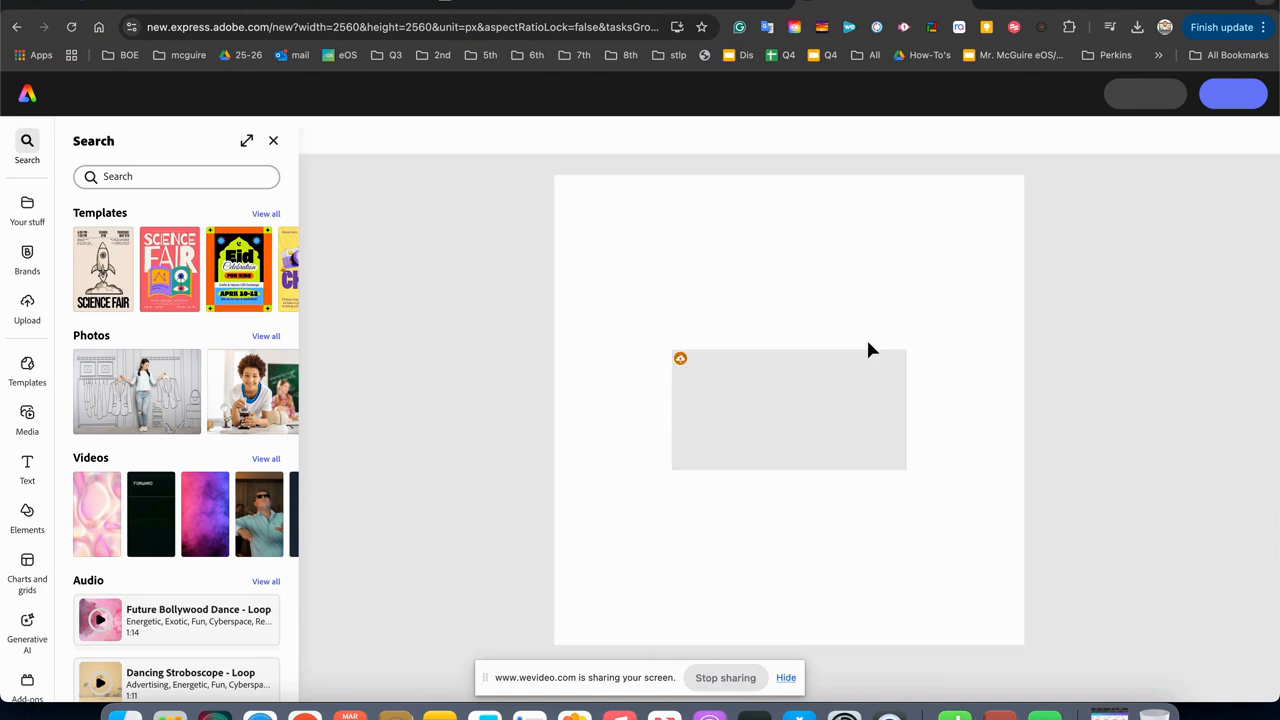
Enlarge the grassy hill photo to span the full width of the page.
{"action": "left_click", "coordinate": [734, 423]}
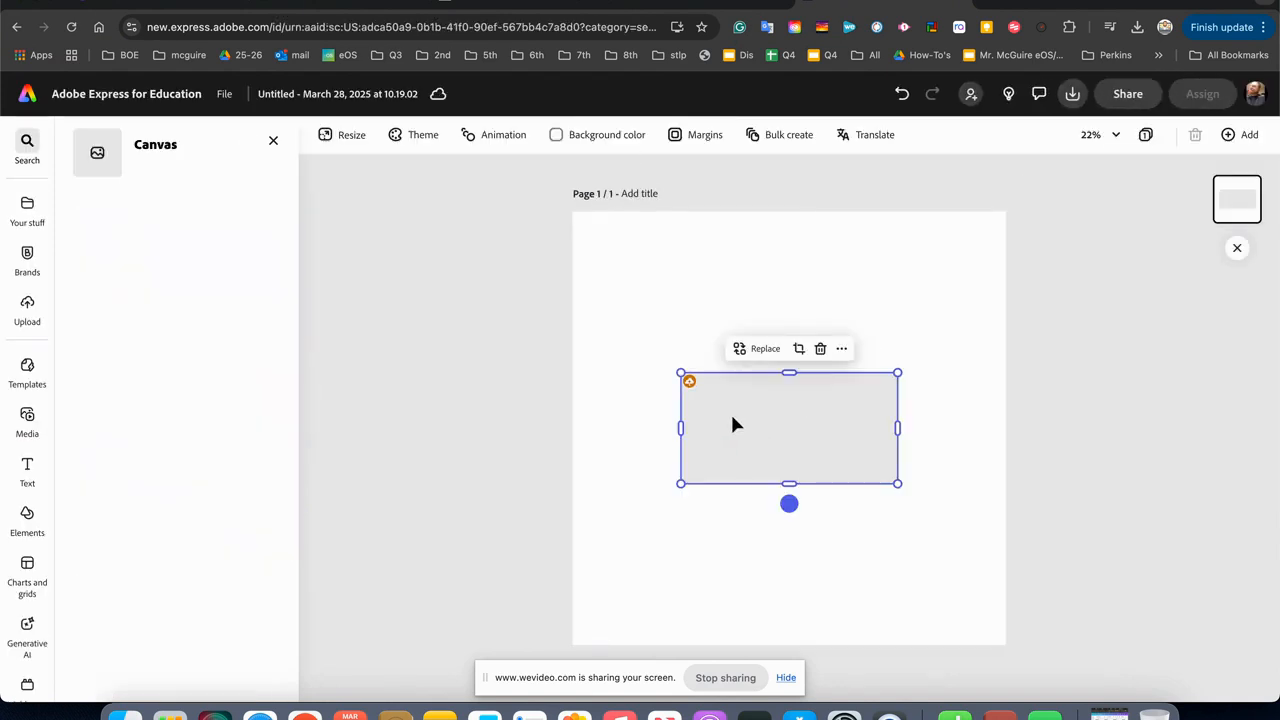
{"action": "left_click_drag", "start_coordinate": [679, 373], "coordinate": [583, 280]}
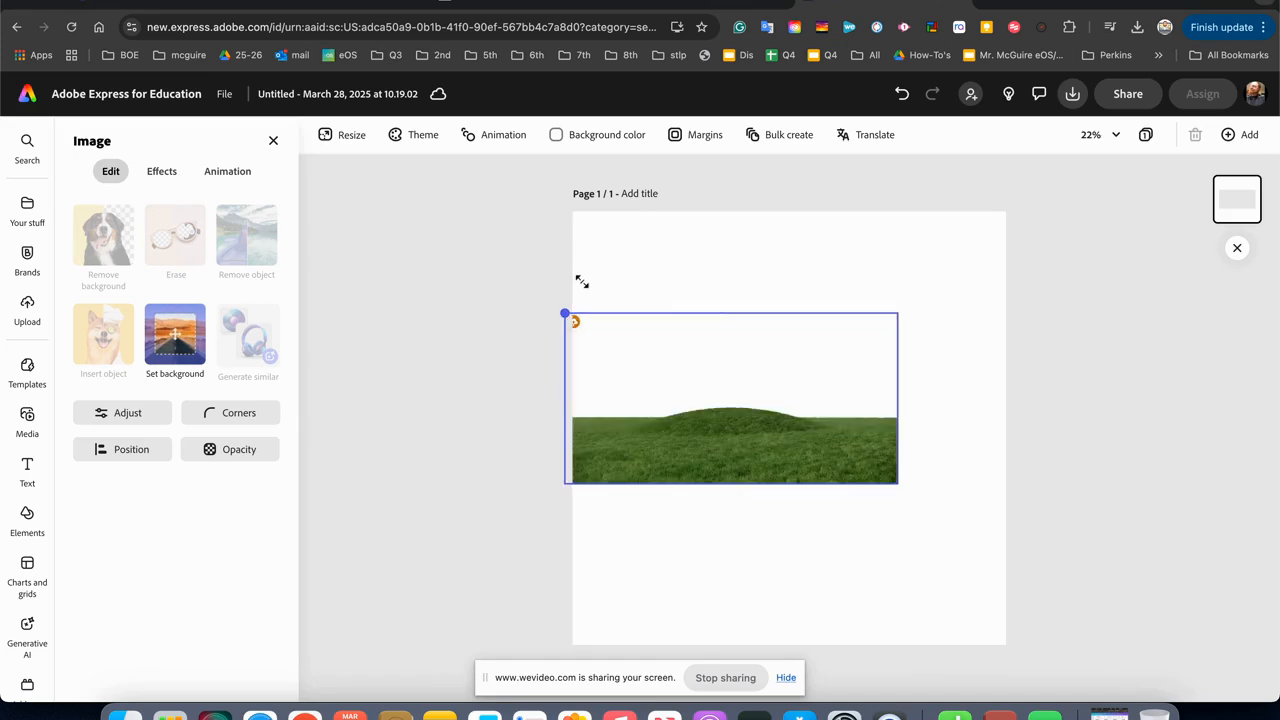
{"action": "left_click_drag", "start_coordinate": [823, 463], "coordinate": [824, 453]}
{"action": "left_click_drag", "start_coordinate": [908, 484], "coordinate": [1012, 517]}
Download the hill design as a PNG and switch back to the Canva design.
{"action": "left_click", "coordinate": [1071, 94]}
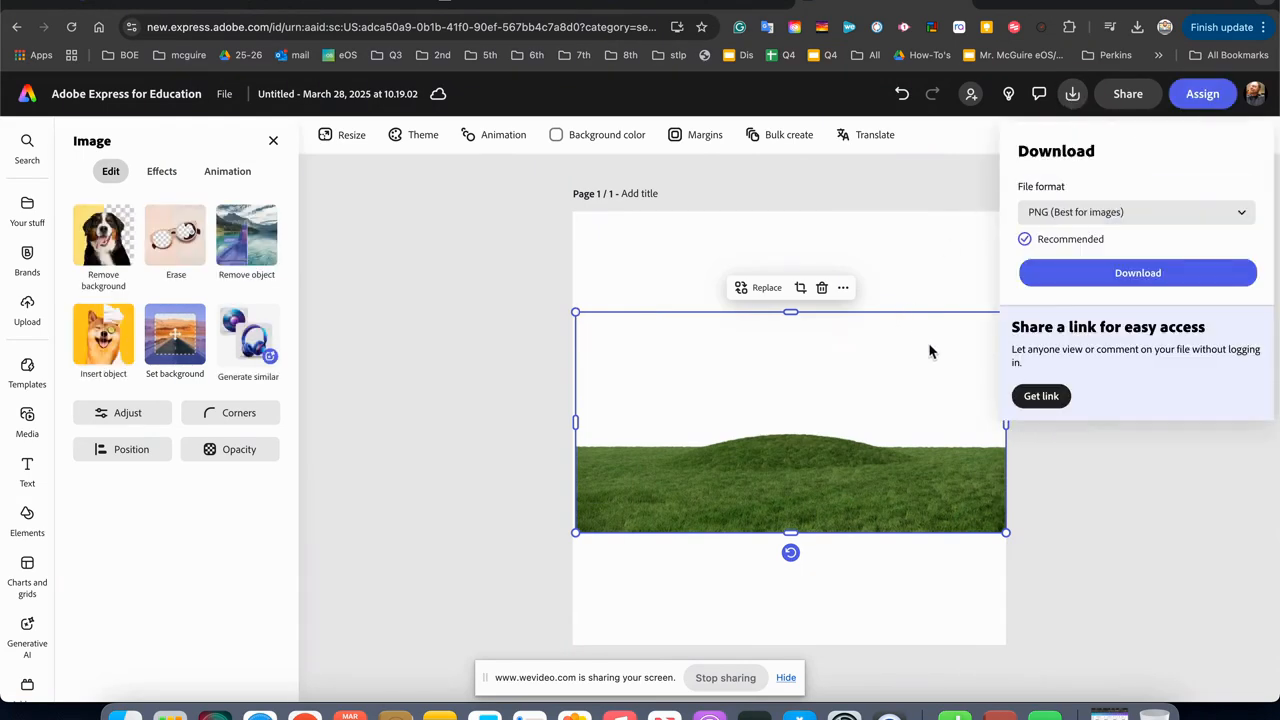
{"action": "left_click", "coordinate": [1045, 277]}
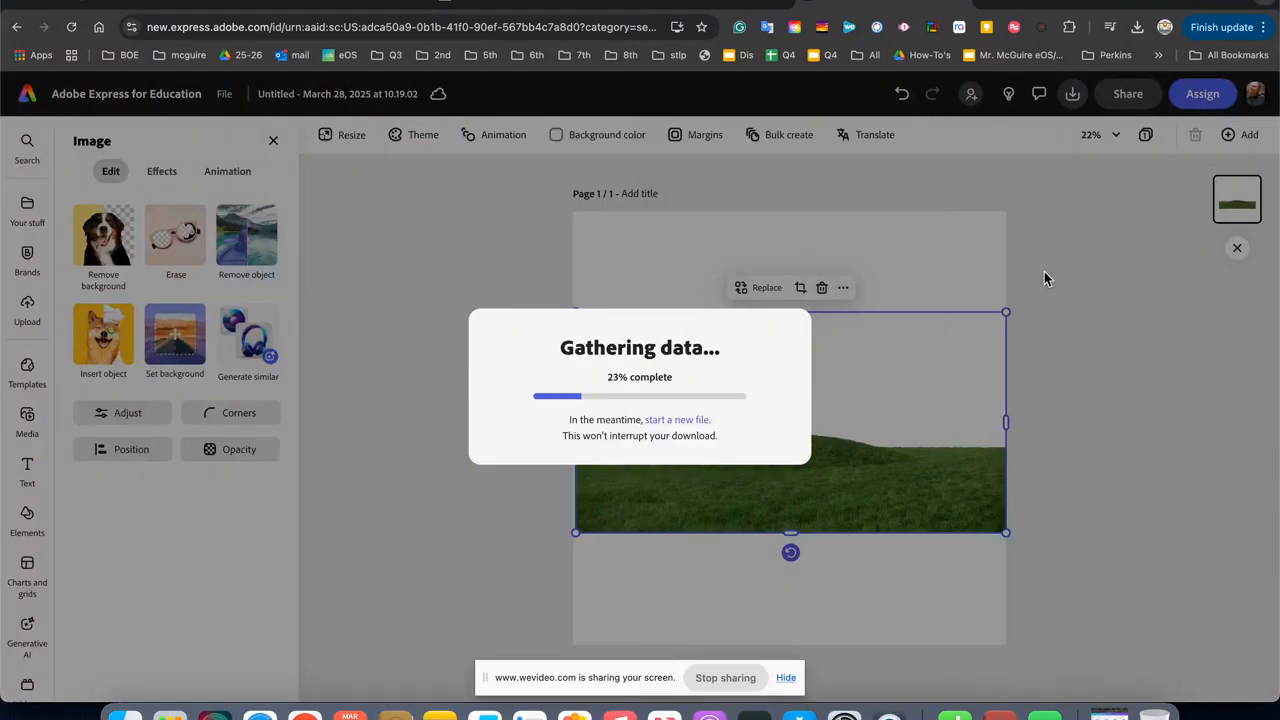
{"action": "left_click", "coordinate": [198, 8]}
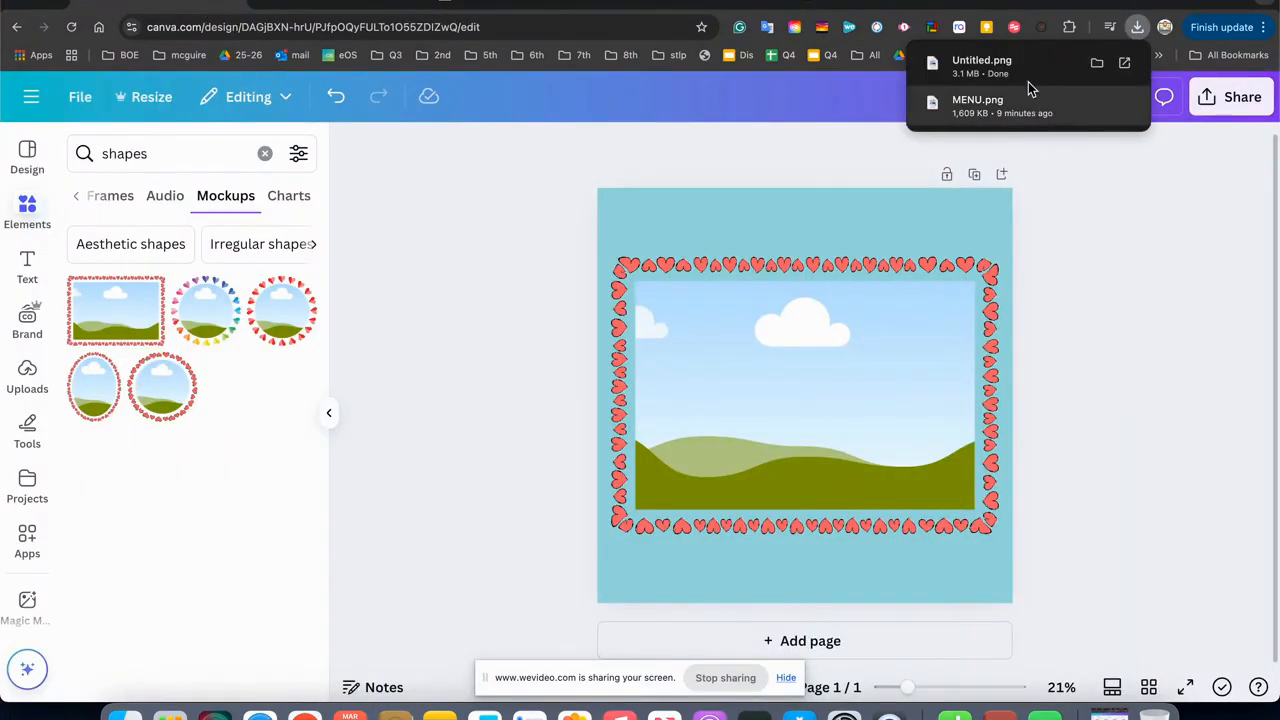
Try to add the PNG from the browser's recent downloads to the Canva uploads library.
{"action": "left_click", "coordinate": [33, 382]}
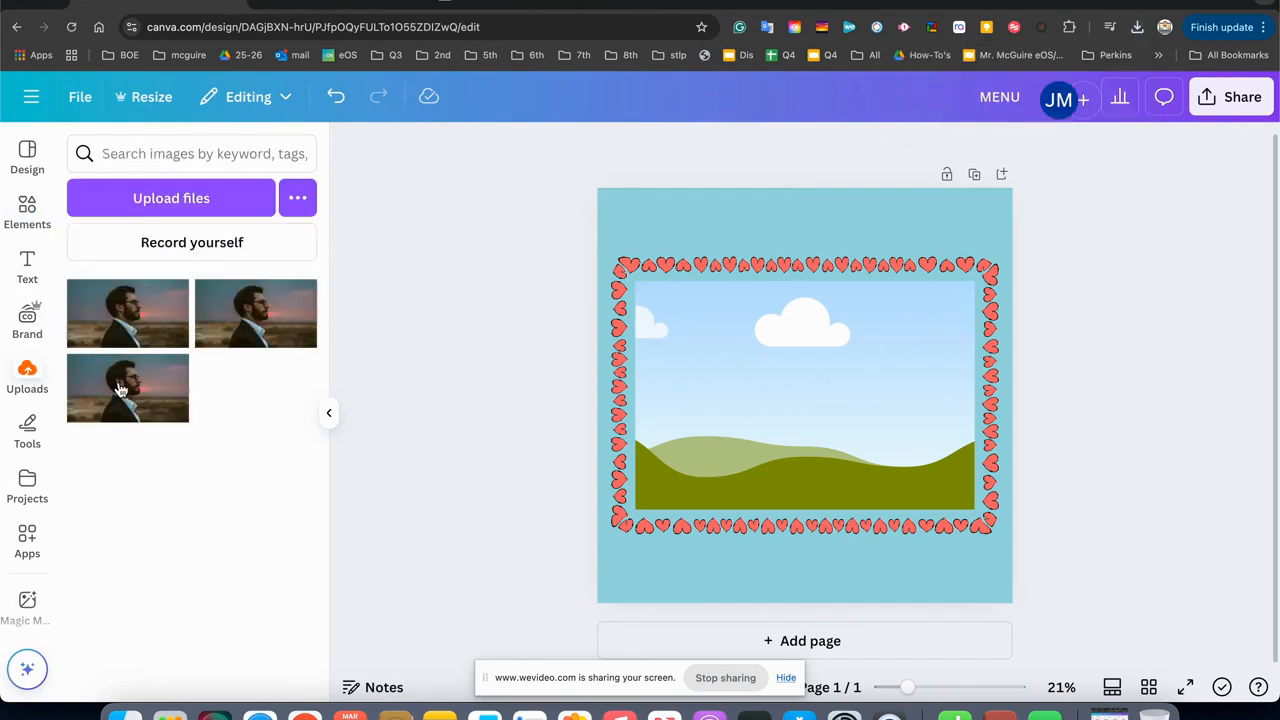
{"action": "left_click", "coordinate": [1137, 27]}
{"action": "left_click_drag", "start_coordinate": [997, 95], "coordinate": [229, 345]}
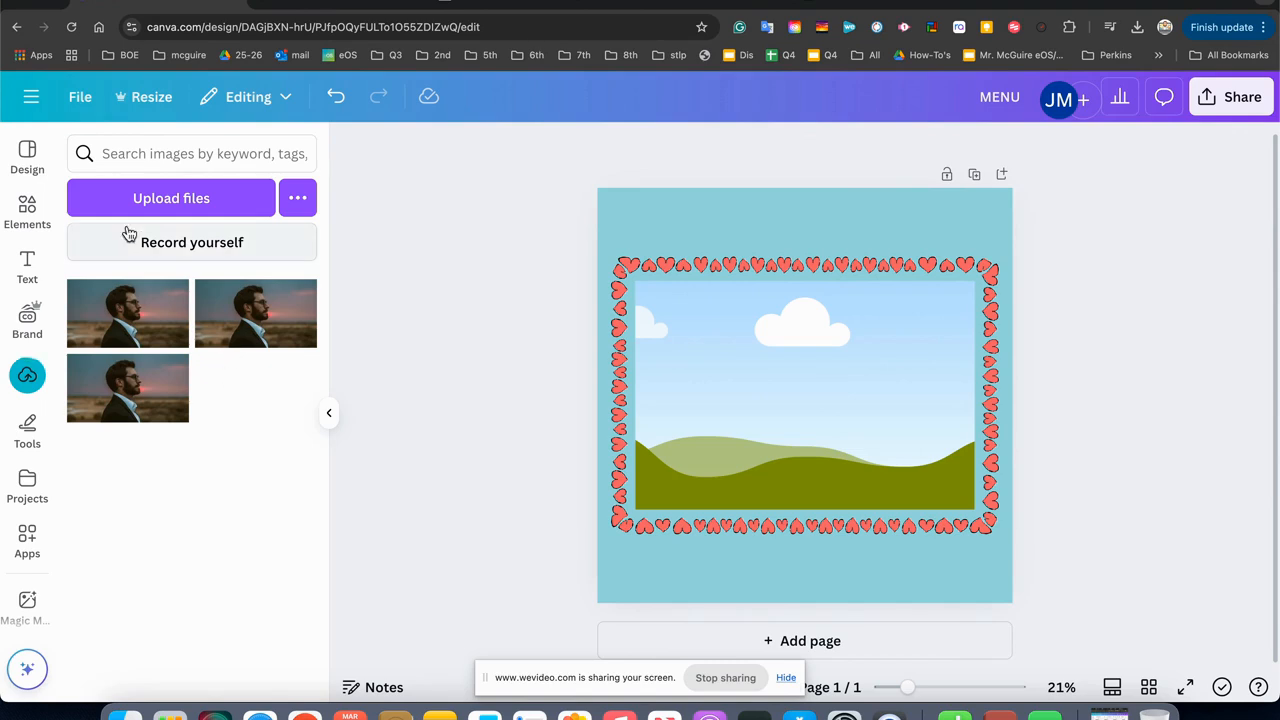
{"action": "left_click", "coordinate": [27, 370]}
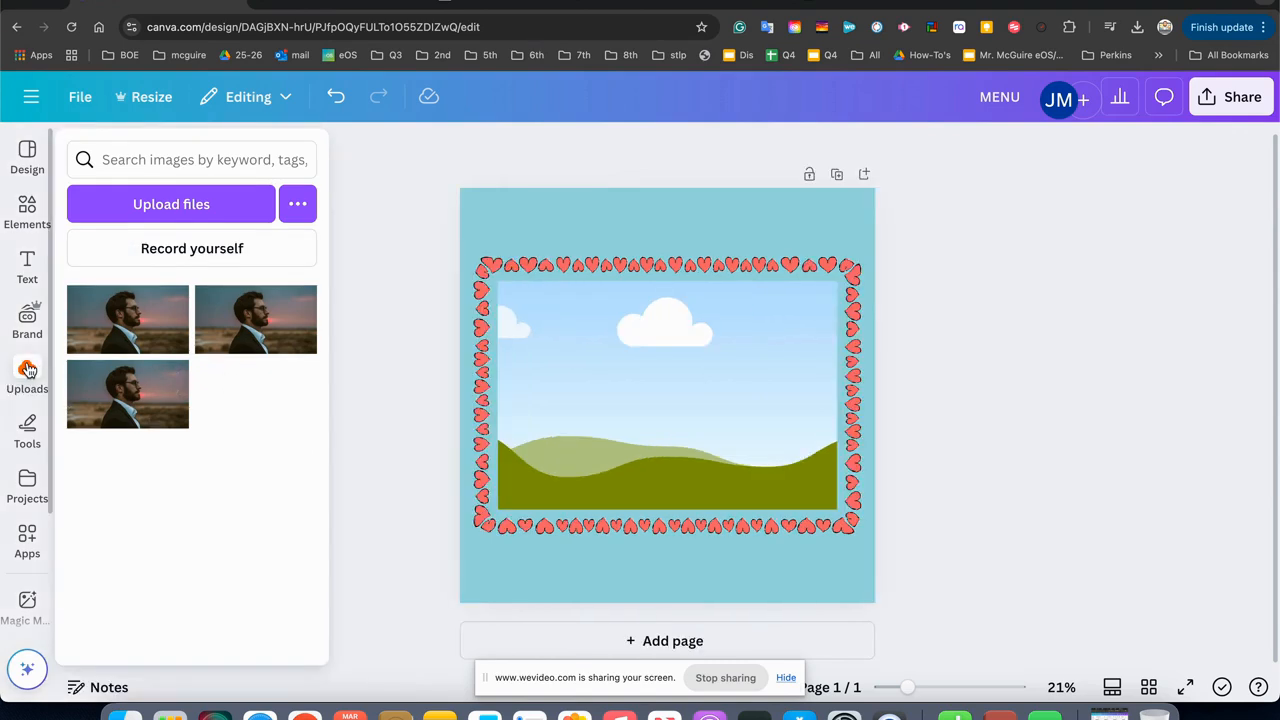
{"action": "mouse_move", "coordinate": [22, 262]}
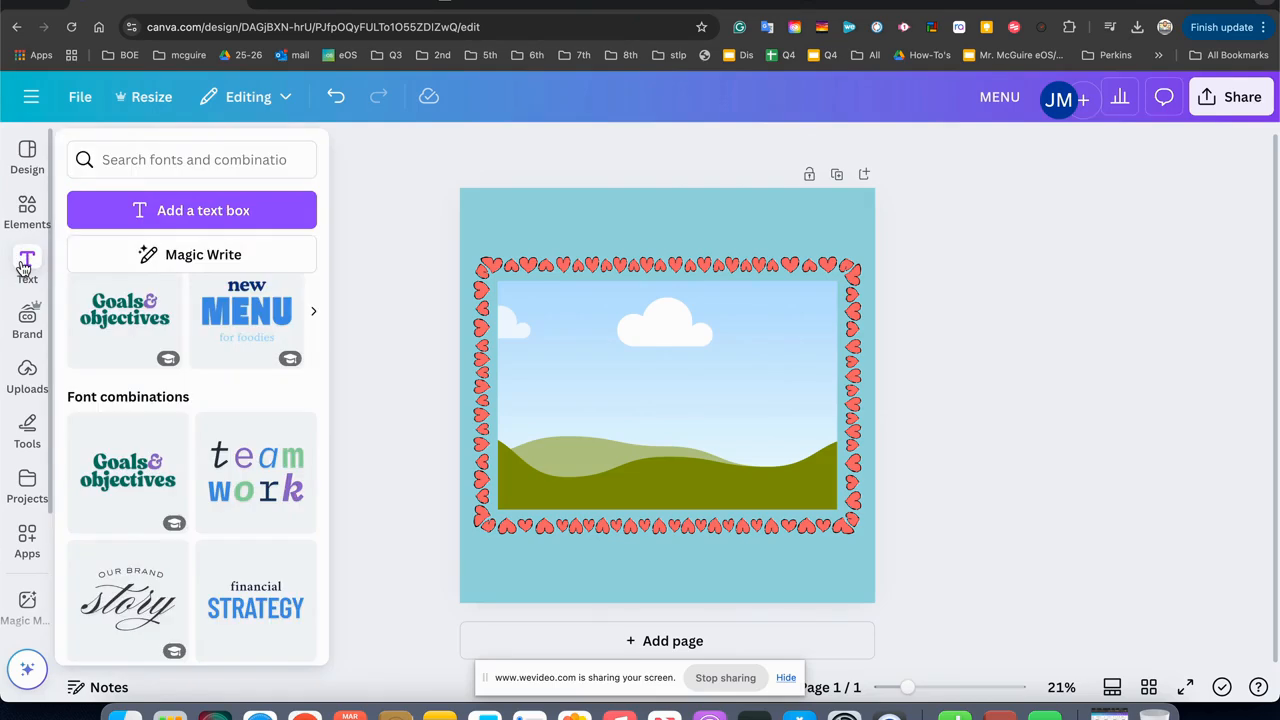
{"action": "left_click", "coordinate": [27, 373]}
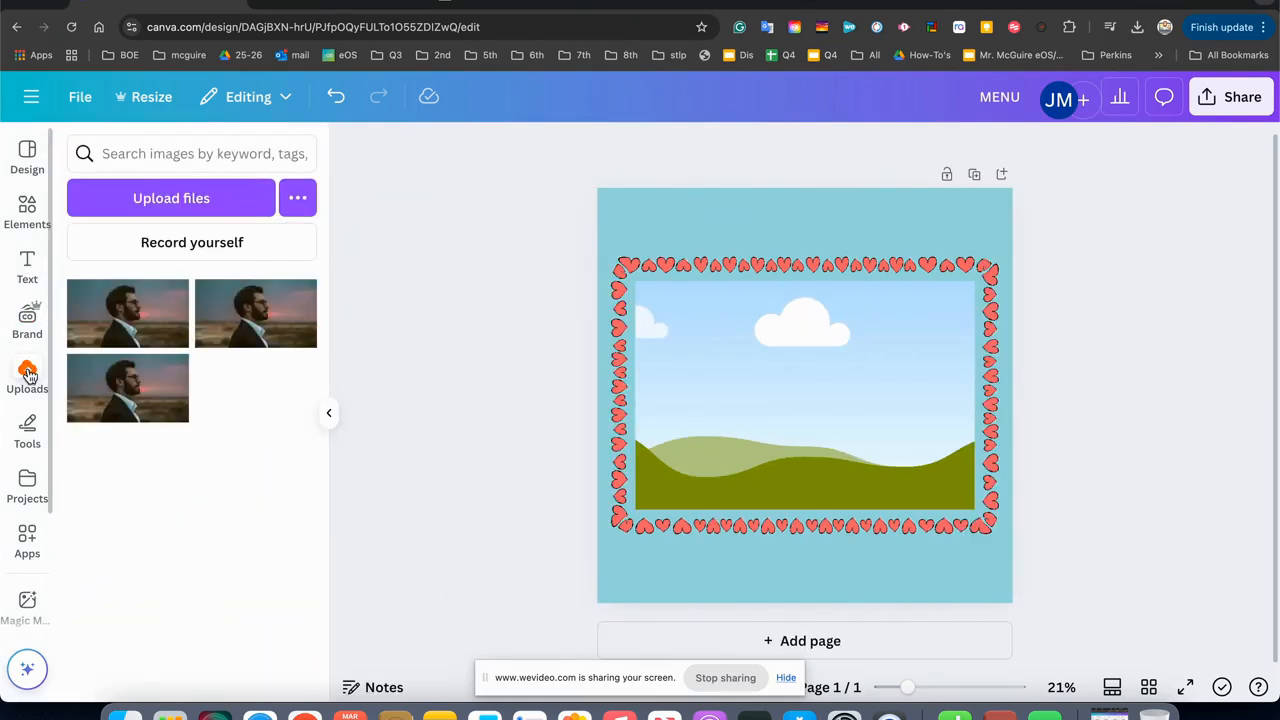
{"action": "left_click", "coordinate": [97, 153]}
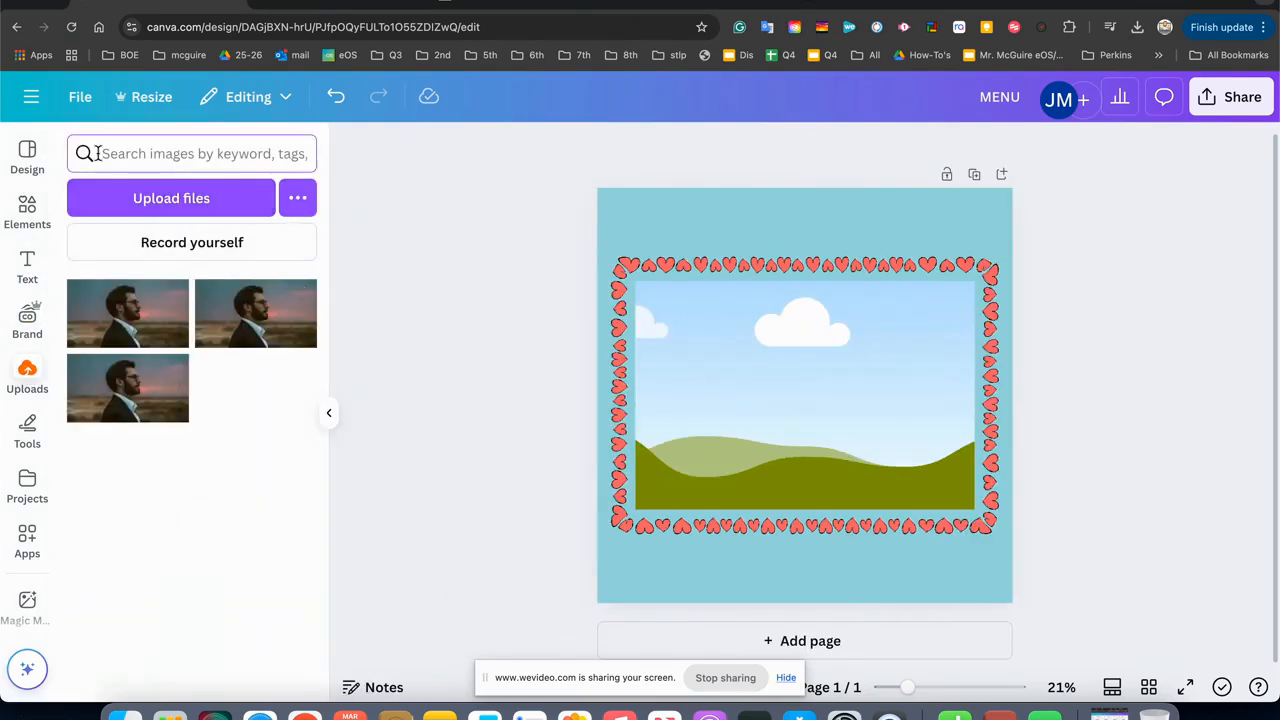
{"action": "left_click", "coordinate": [33, 214]}
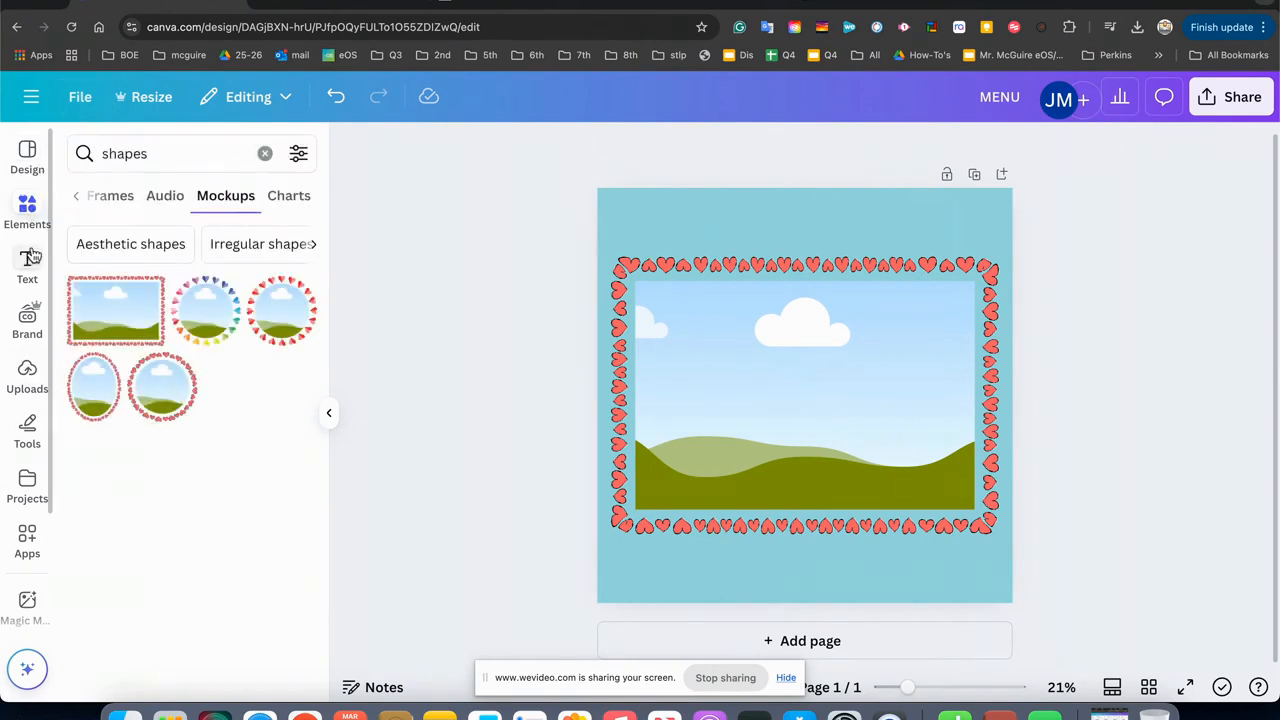
{"action": "left_click", "coordinate": [27, 150]}
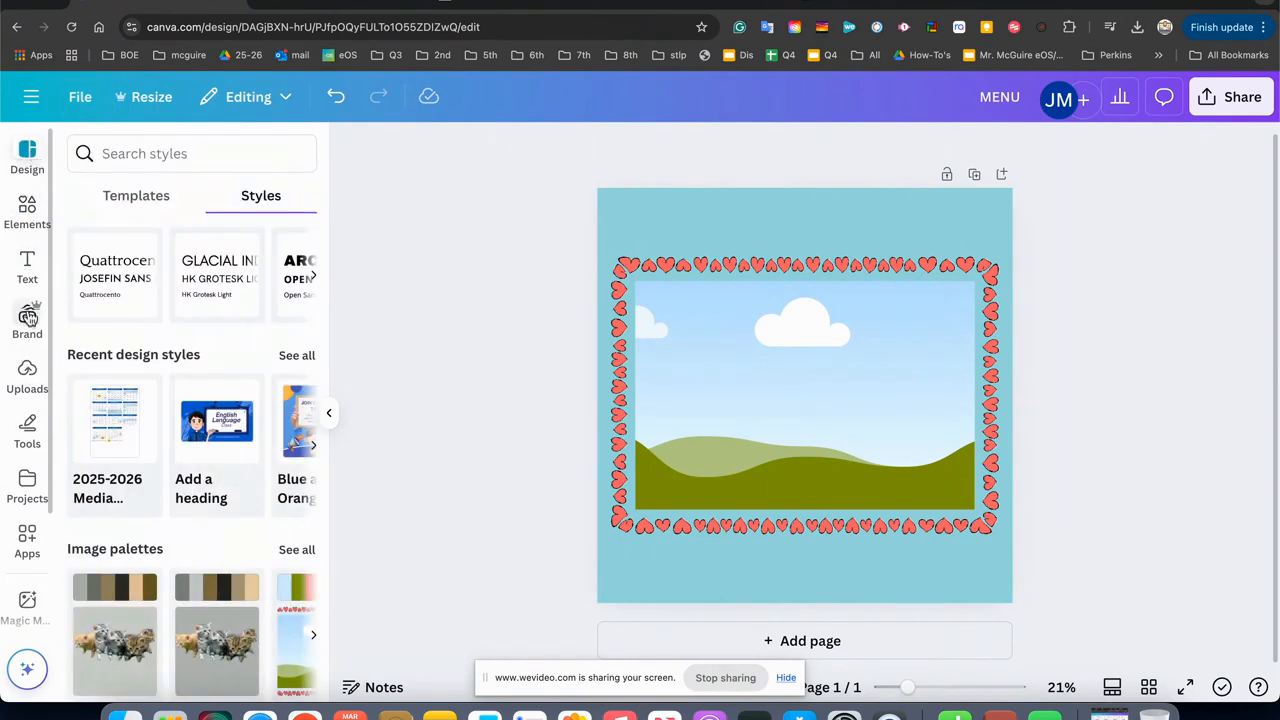
{"action": "left_click", "coordinate": [28, 370]}
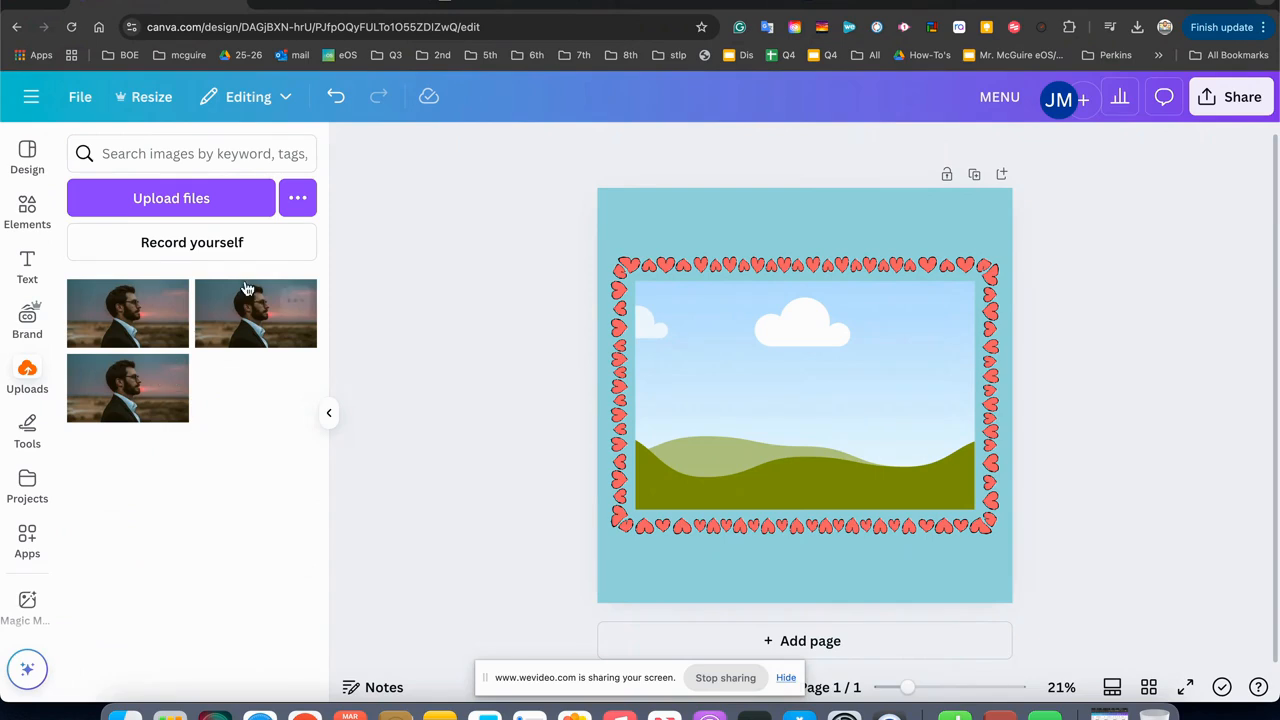
{"action": "left_click", "coordinate": [254, 203]}
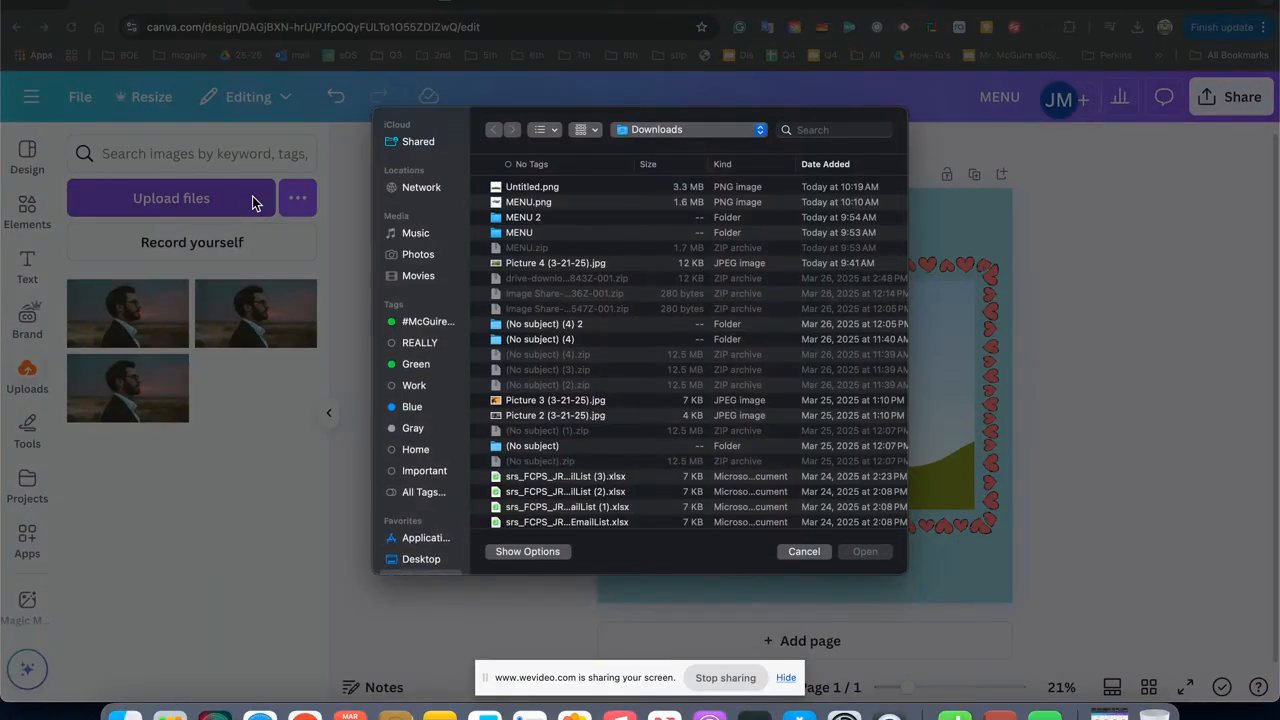
{"action": "left_click", "coordinate": [811, 556]}
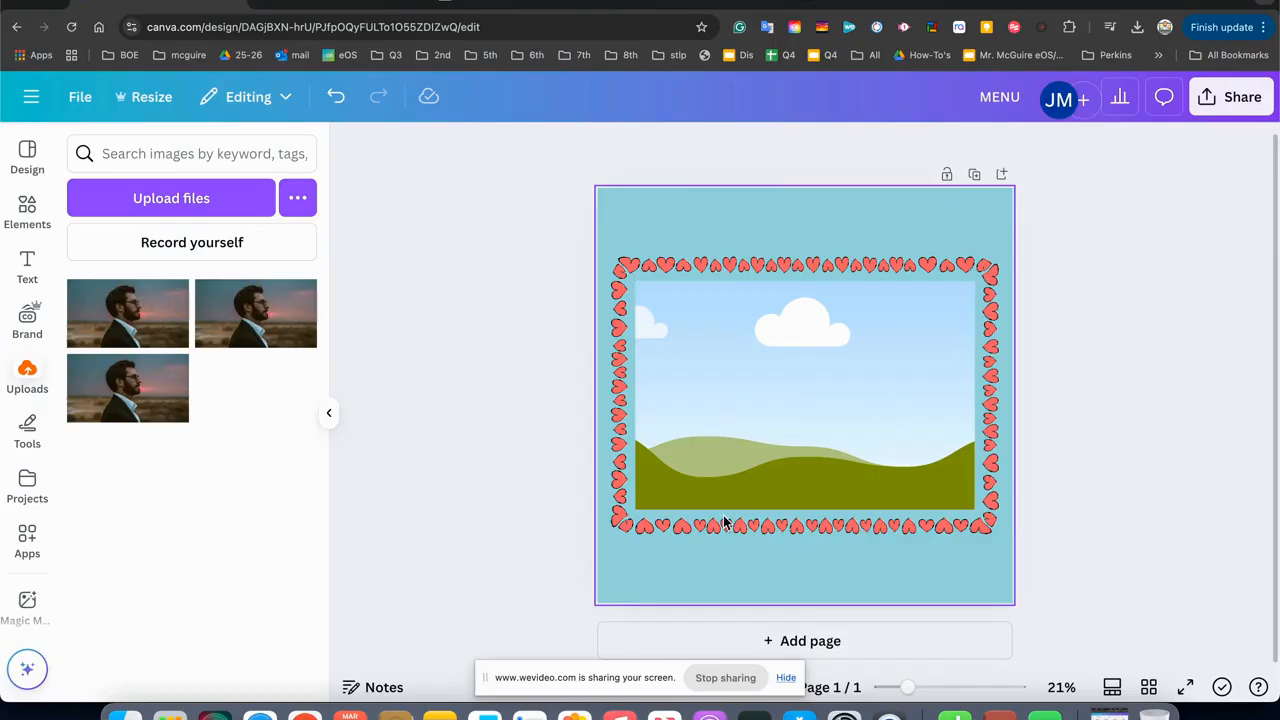
Connect Google Drive as an upload source for the design, signing in with the teacher's school Google account.
{"action": "left_click", "coordinate": [300, 200]}
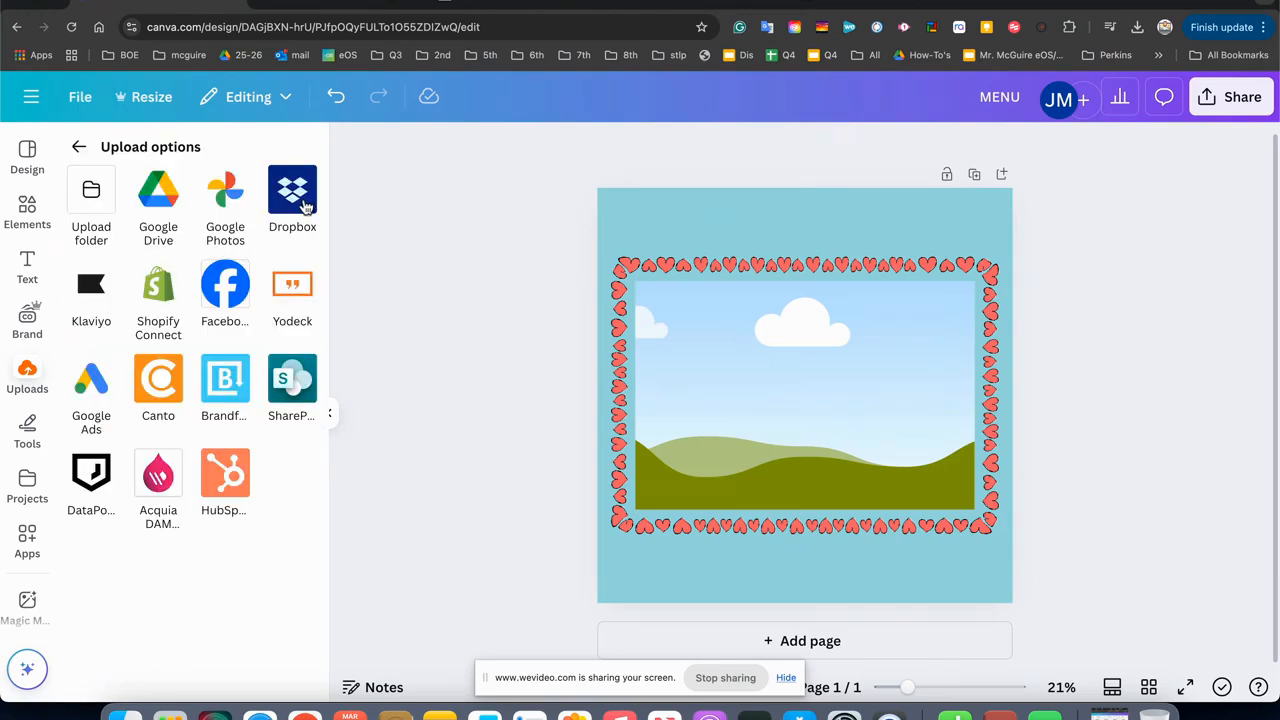
{"action": "left_click", "coordinate": [159, 190]}
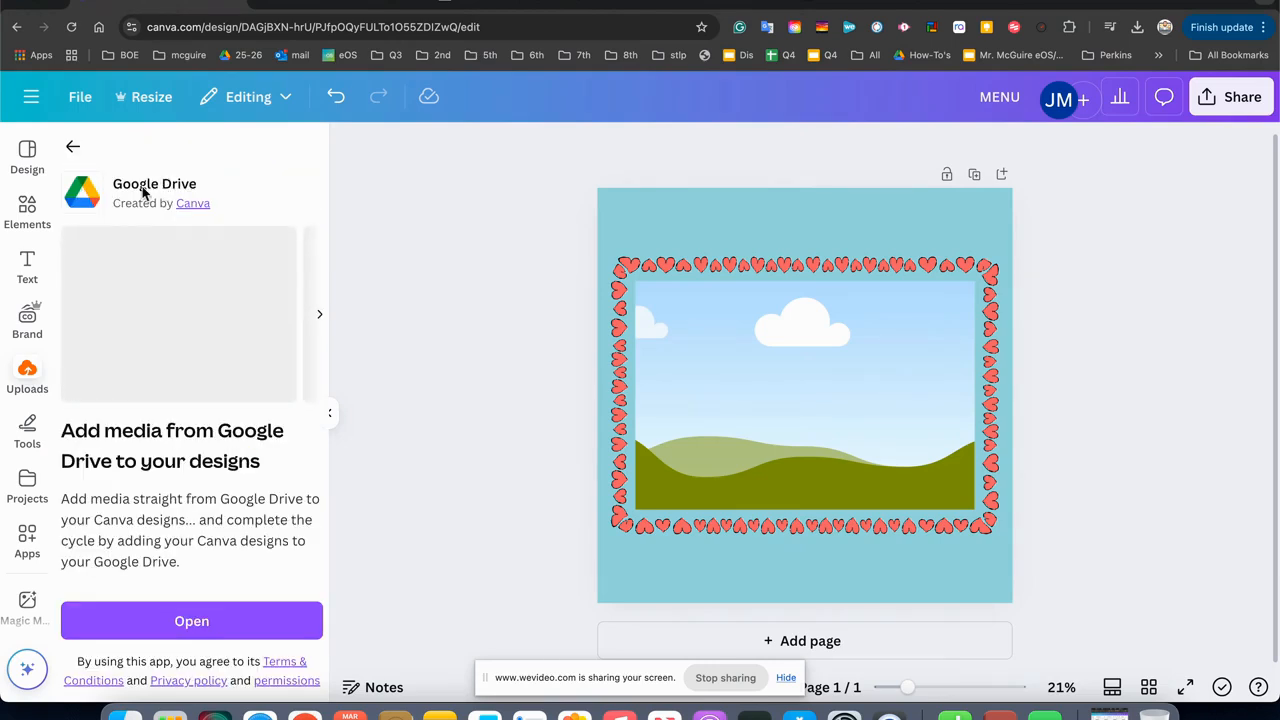
{"action": "left_click", "coordinate": [138, 621]}
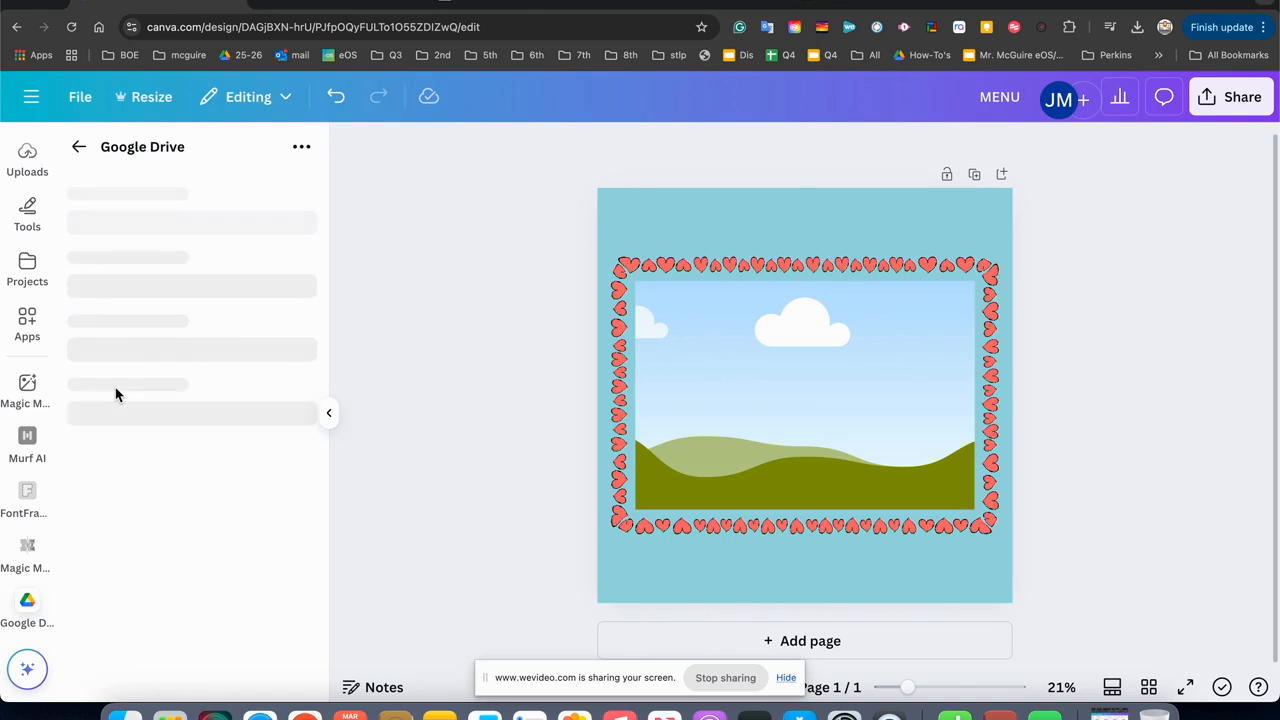
{"action": "left_click", "coordinate": [150, 510]}
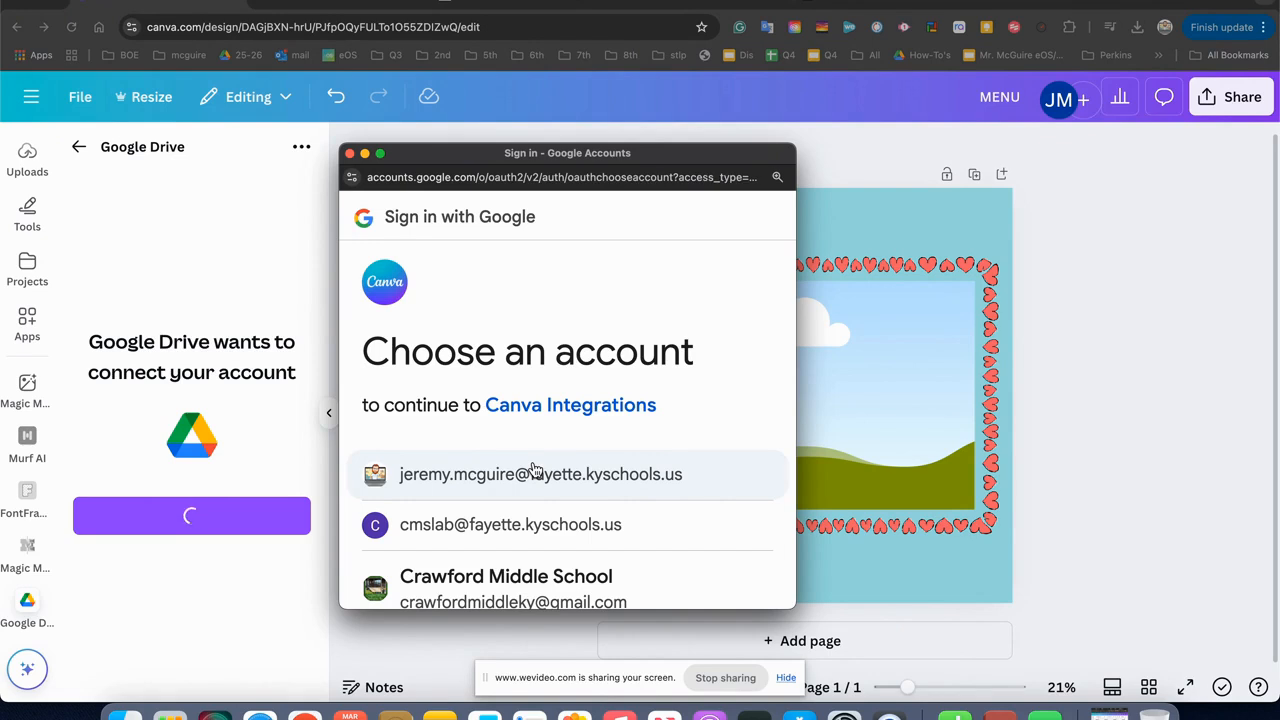
{"action": "left_click", "coordinate": [573, 473]}
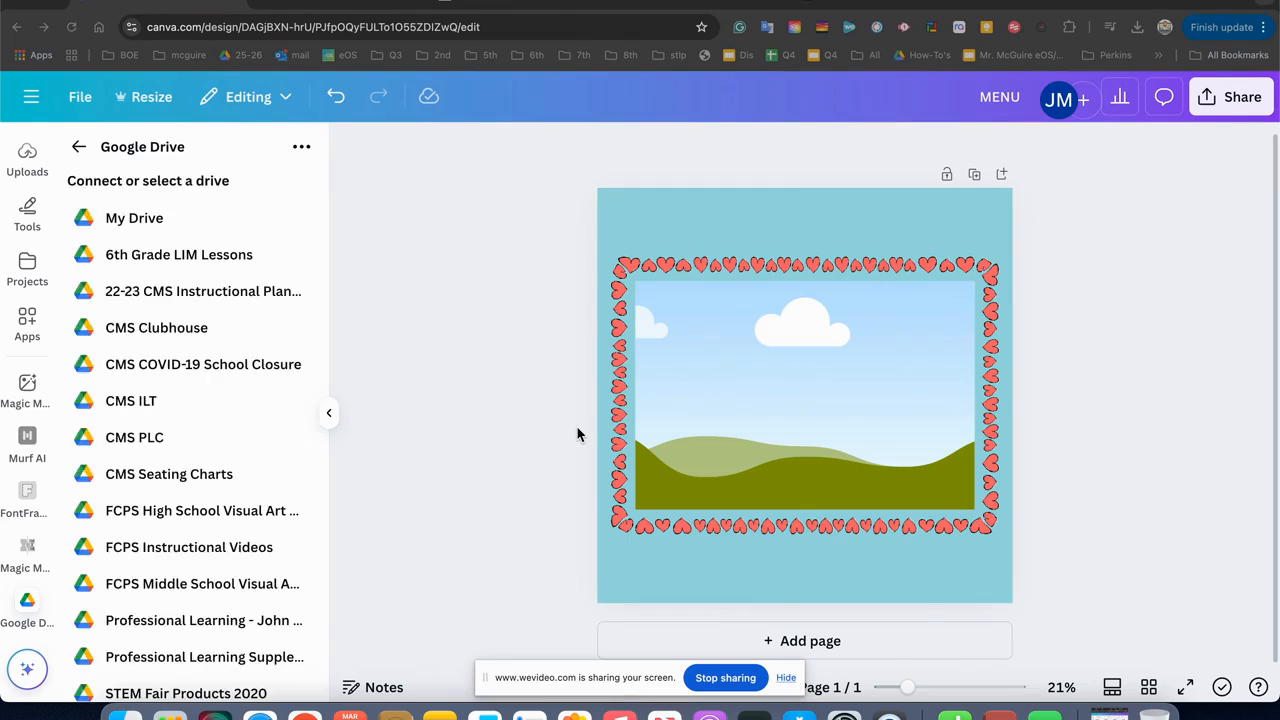
{"action": "scroll", "coordinate": [187, 424], "scroll_direction": "down", "scroll_amount": 2}
{"action": "scroll", "coordinate": [187, 424], "scroll_direction": "up", "scroll_amount": 2}
Look at My Drive in Google Drive in a new browser tab and the recent downloads, and return to the Canva design.
{"action": "key", "text": "super+t"}
{"action": "left_click", "coordinate": [1203, 102]}
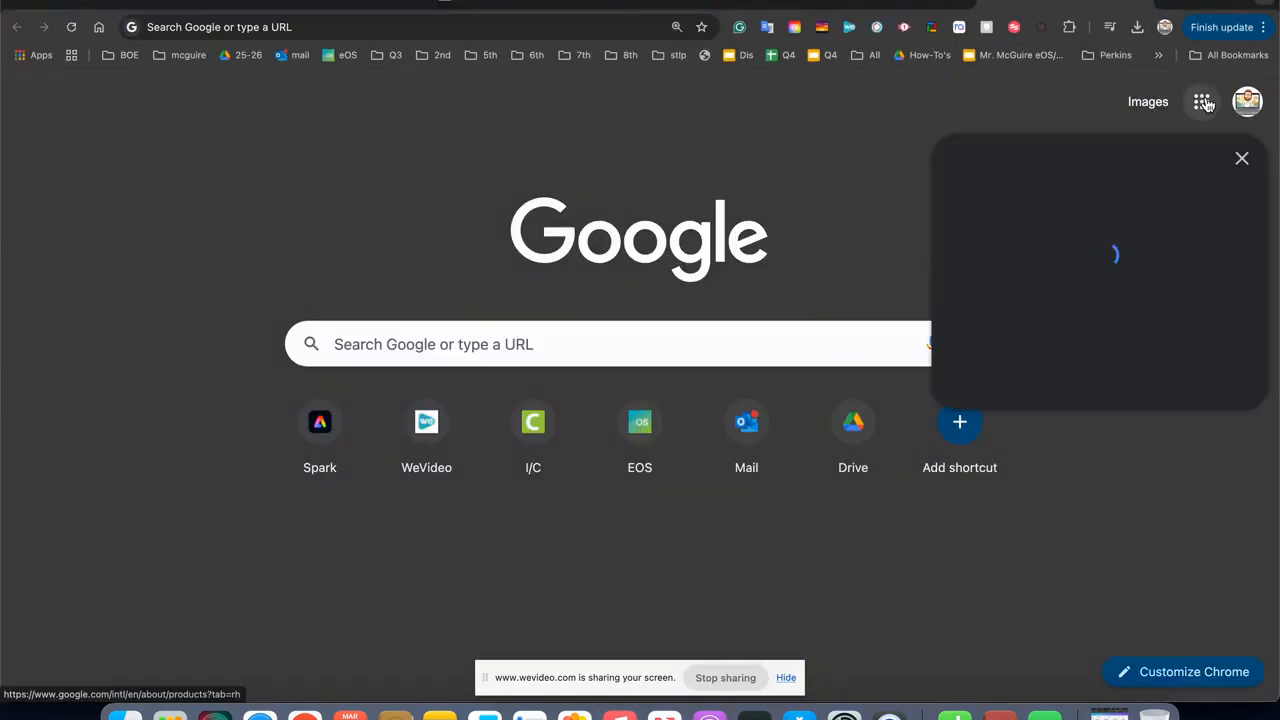
{"action": "left_click", "coordinate": [1000, 208]}
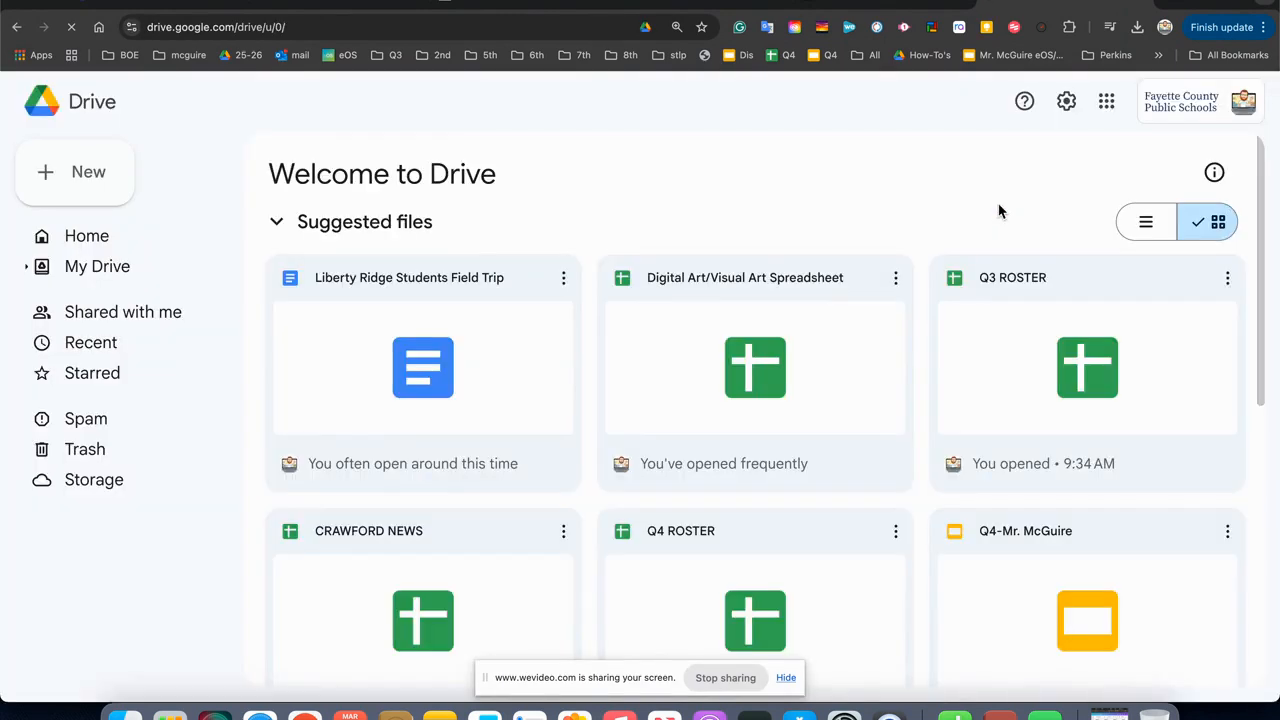
{"action": "left_click", "coordinate": [1137, 28]}
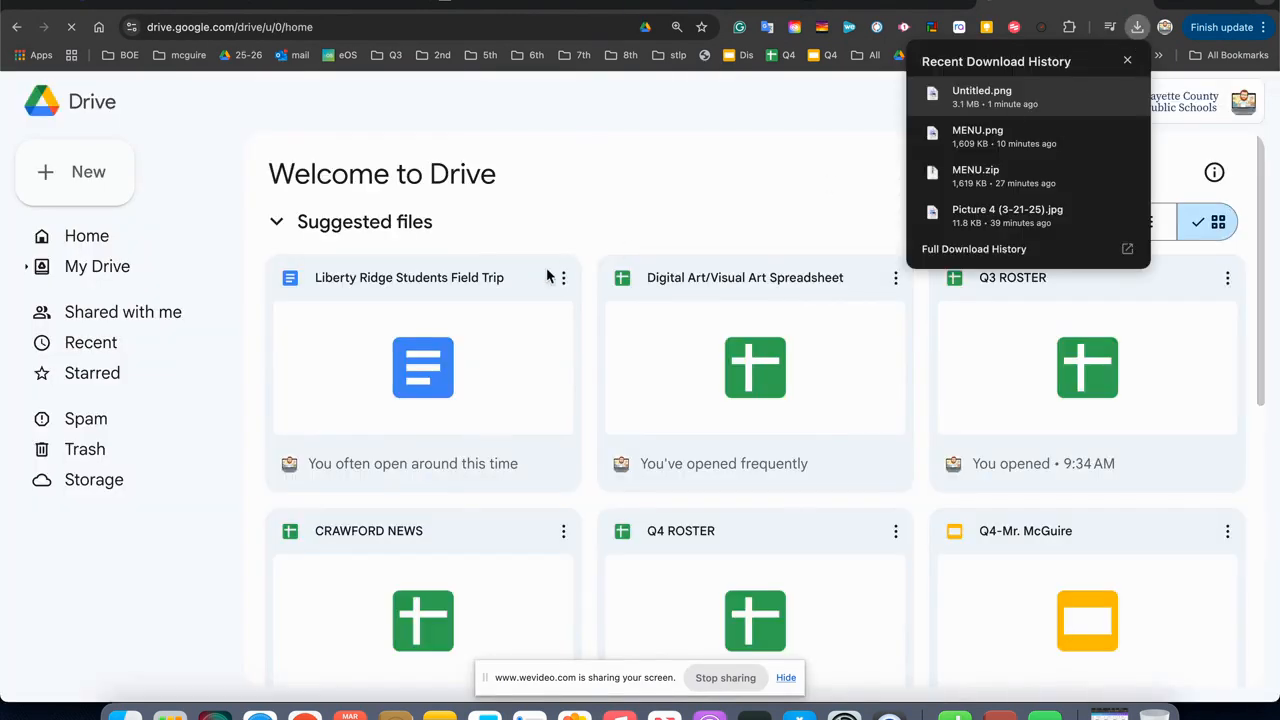
{"action": "left_click", "coordinate": [150, 348]}
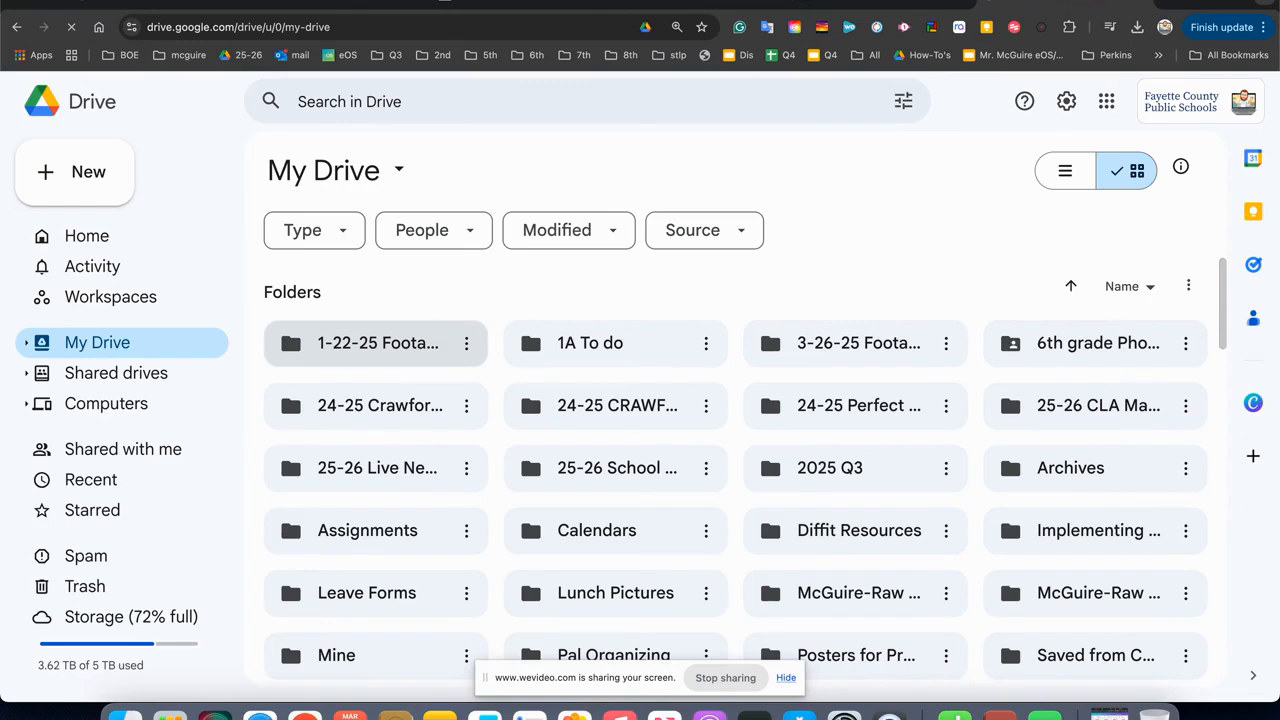
{"action": "left_click", "coordinate": [840, 3]}
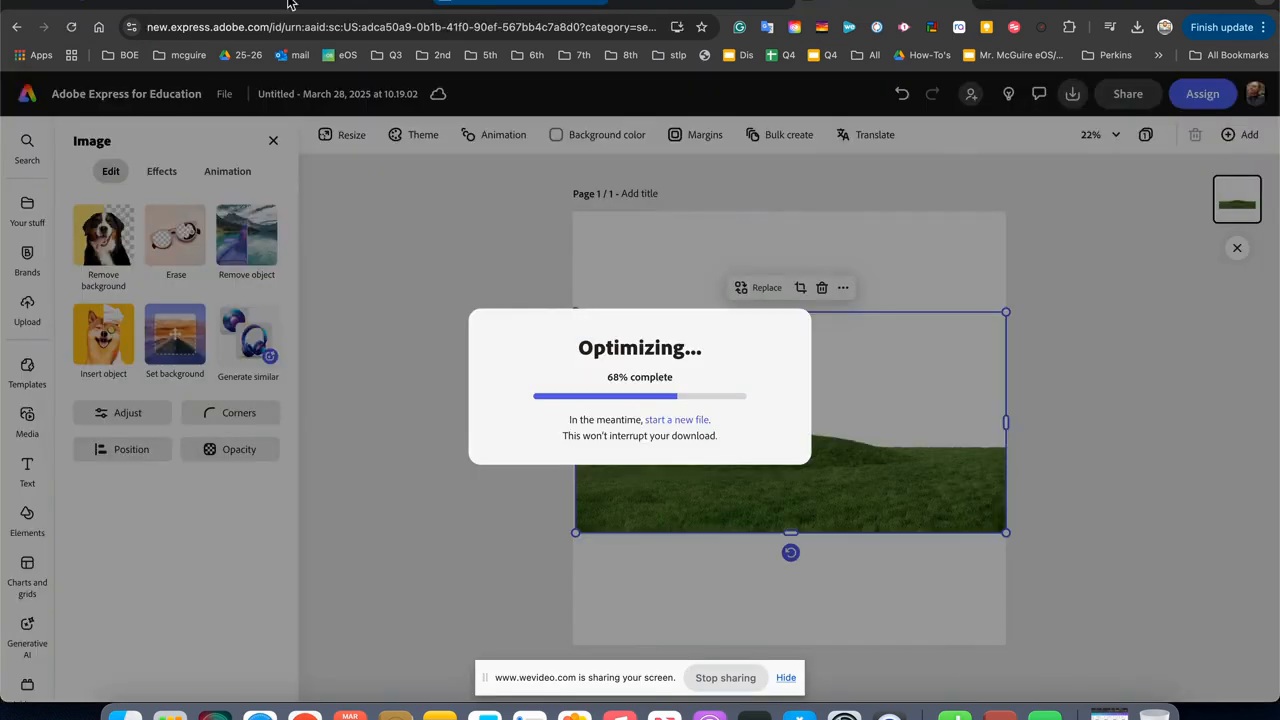
{"action": "left_click", "coordinate": [147, 3]}
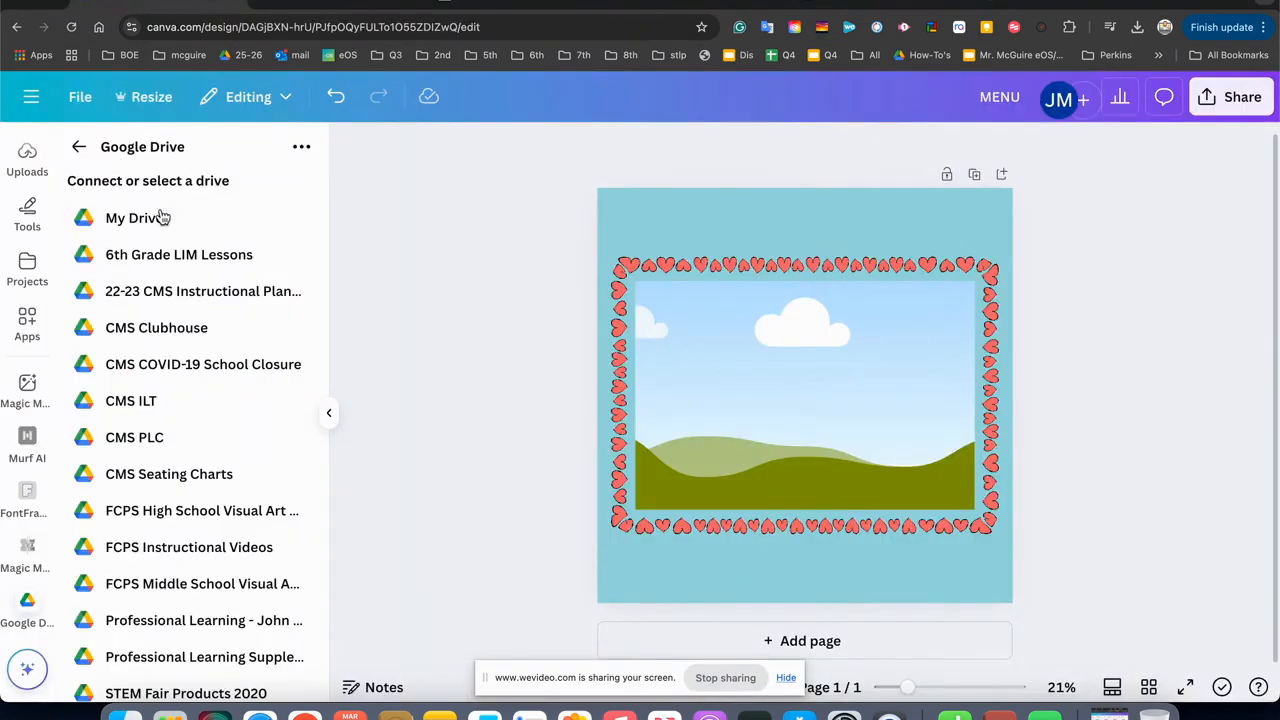
Browse the connected drives and examine the folders and assets of My Drive for the hill image.
{"action": "scroll", "coordinate": [173, 401], "scroll_direction": "down", "scroll_amount": 2}
{"action": "scroll", "coordinate": [172, 410], "scroll_direction": "up", "scroll_amount": 2}
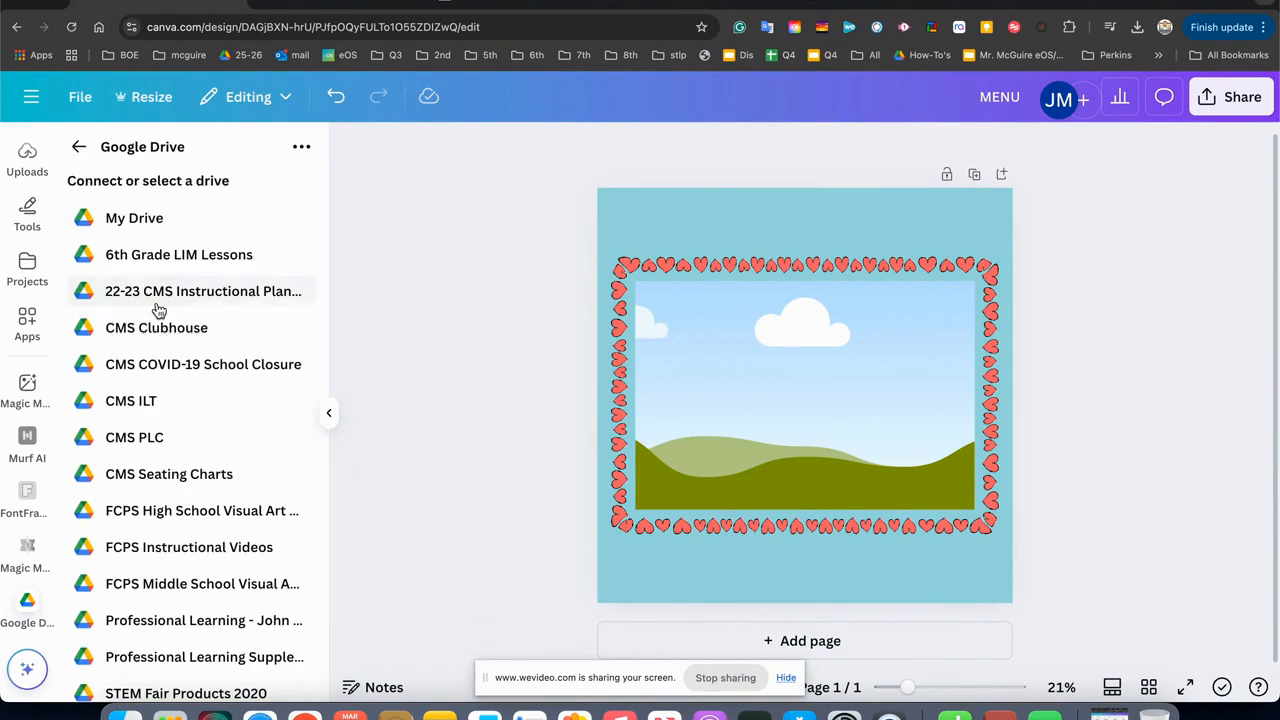
{"action": "scroll", "coordinate": [158, 311], "scroll_direction": "down", "scroll_amount": 2}
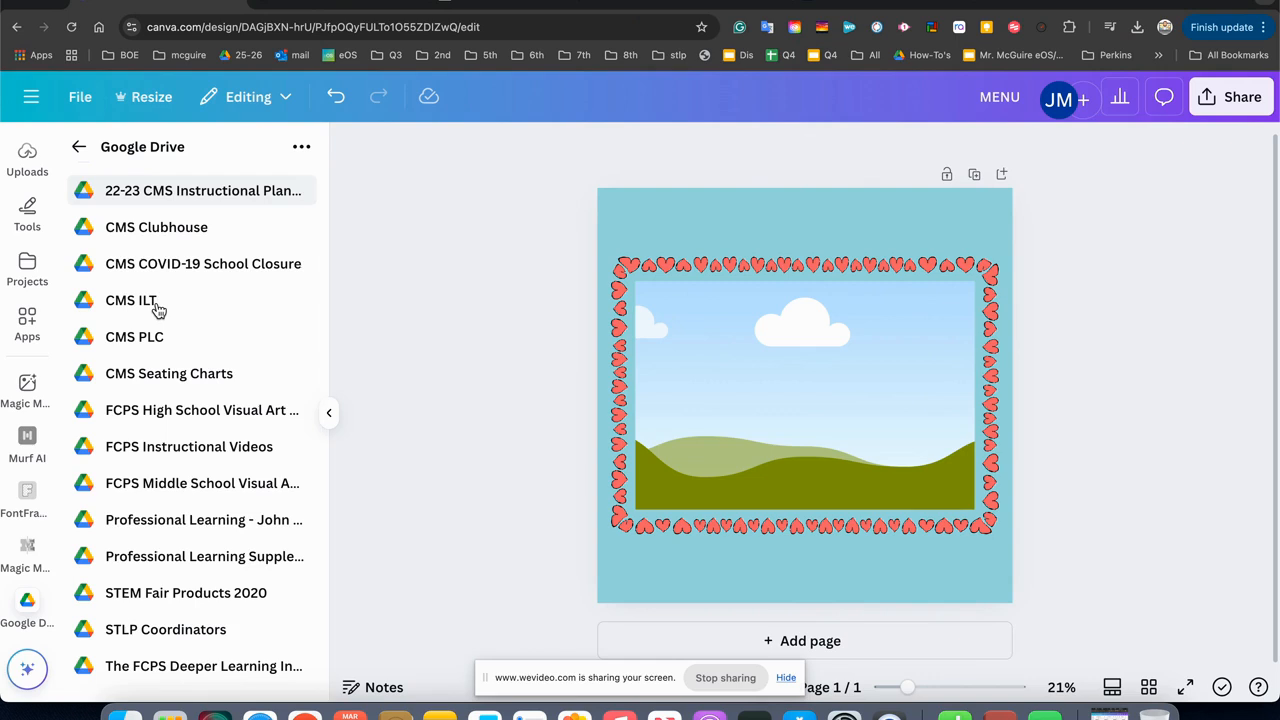
{"action": "scroll", "coordinate": [158, 311], "scroll_direction": "up", "scroll_amount": 2}
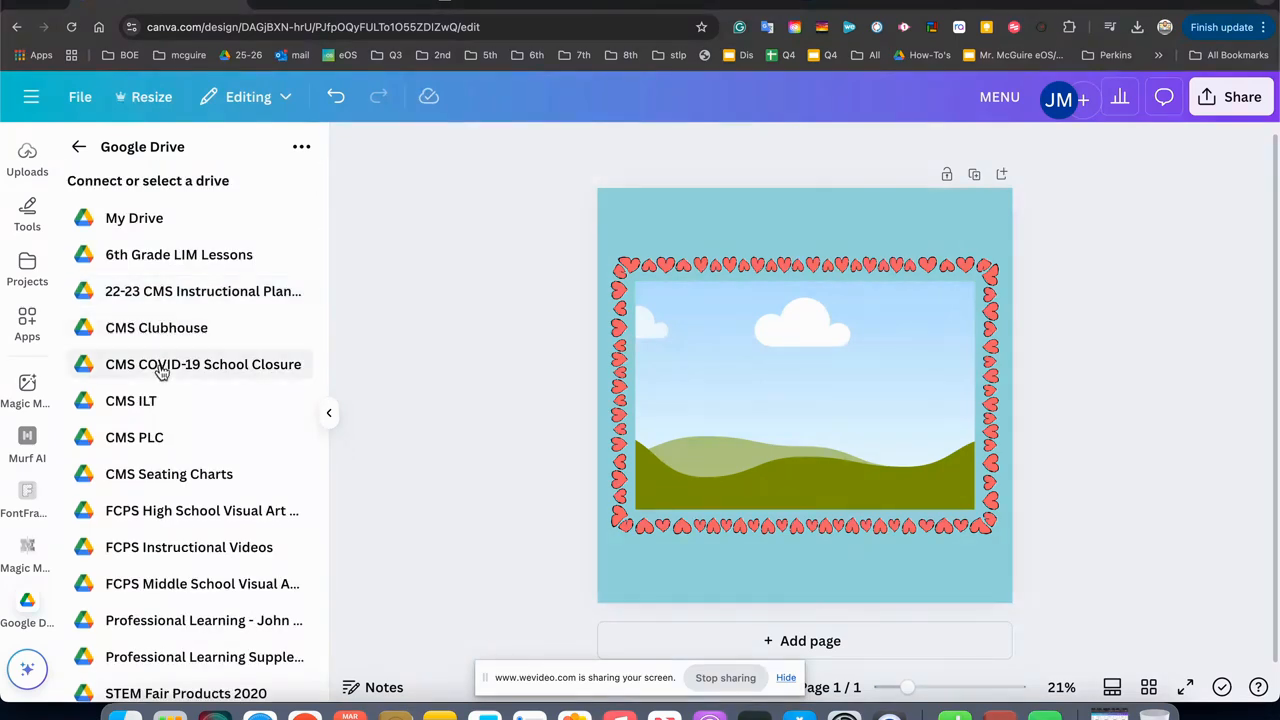
{"action": "left_click", "coordinate": [148, 235]}
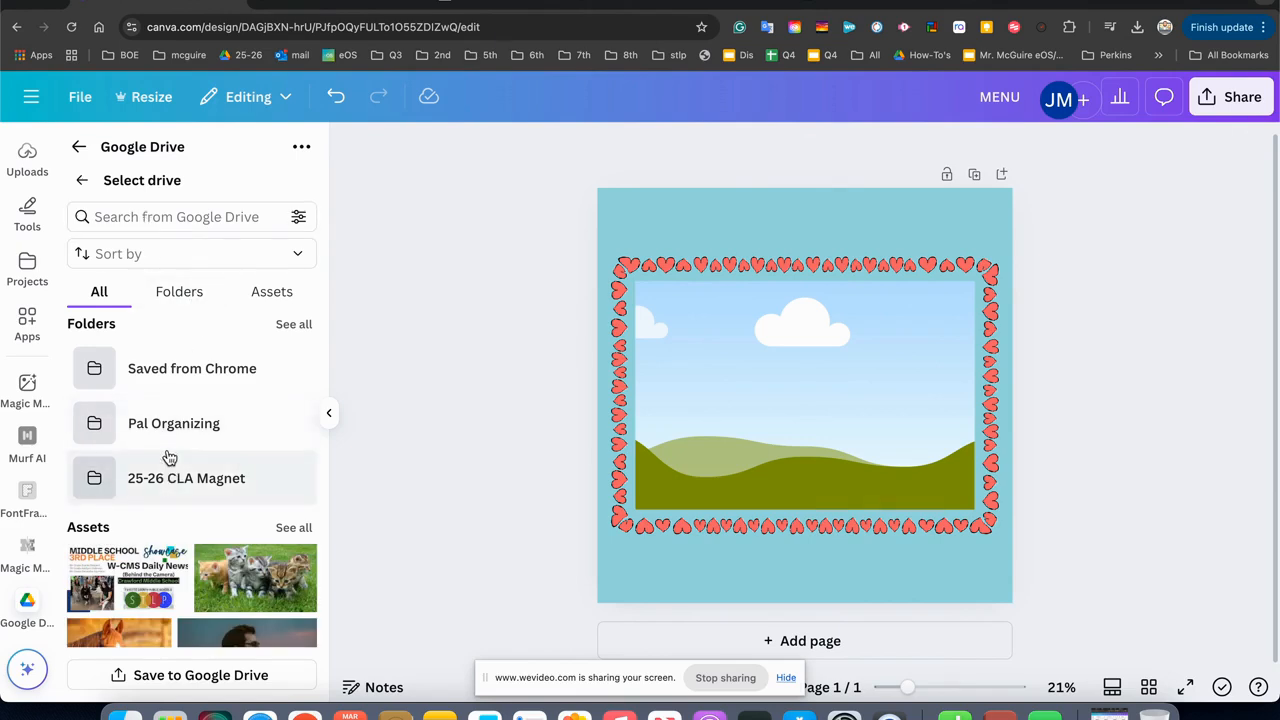
{"action": "scroll", "coordinate": [168, 457], "scroll_direction": "down", "scroll_amount": 3}
{"action": "scroll", "coordinate": [168, 457], "scroll_direction": "up", "scroll_amount": 3}
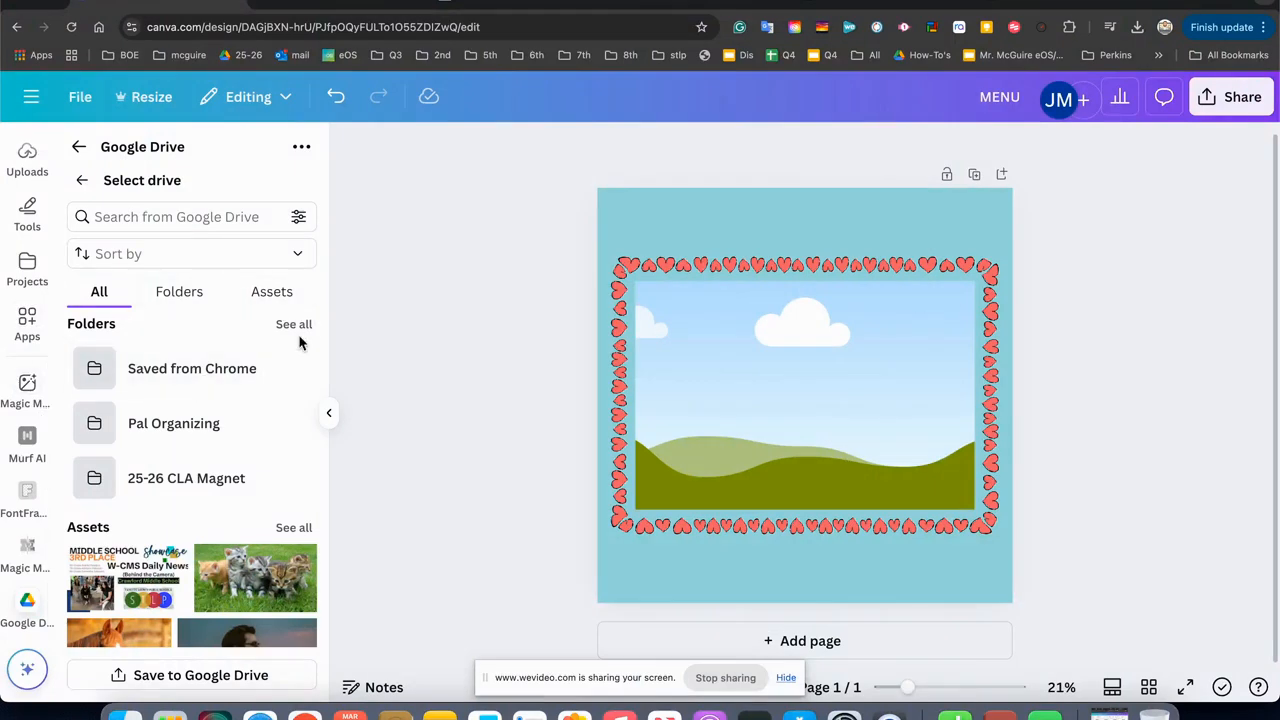
Upload Untitled.png from the Downloads folder to the Canva uploads library.
{"action": "left_click", "coordinate": [27, 160]}
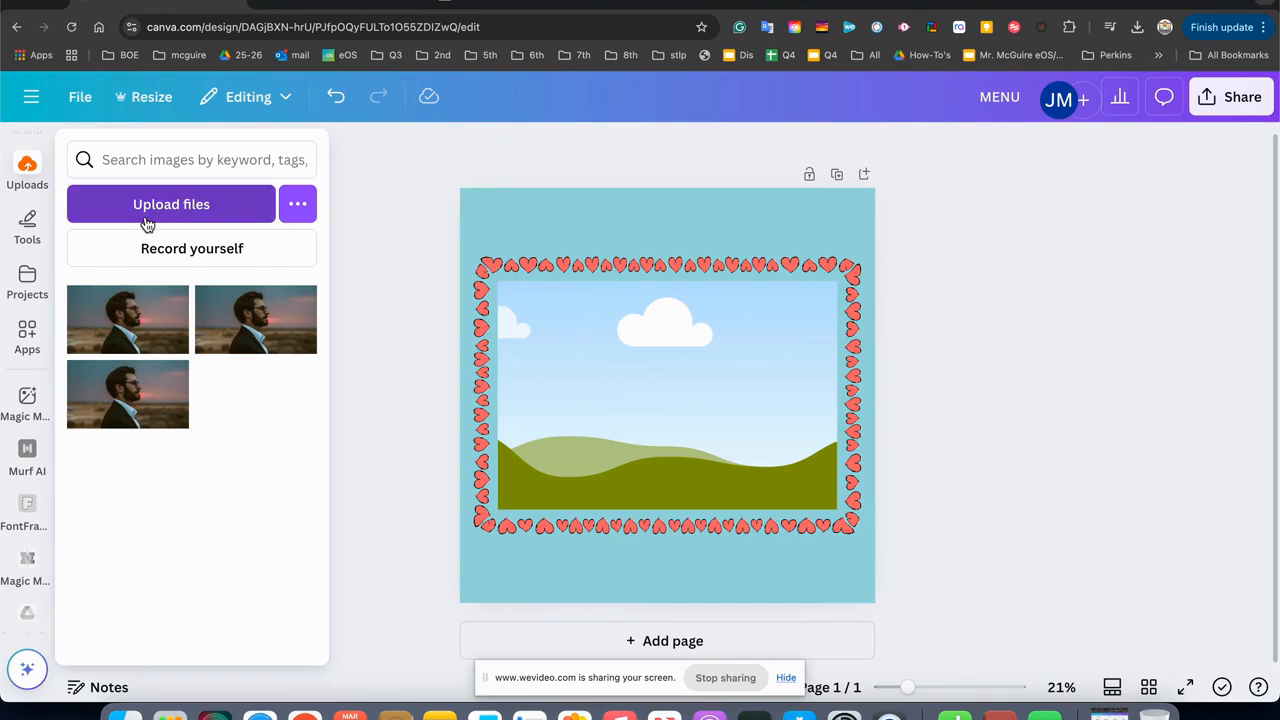
{"action": "left_click", "coordinate": [146, 210]}
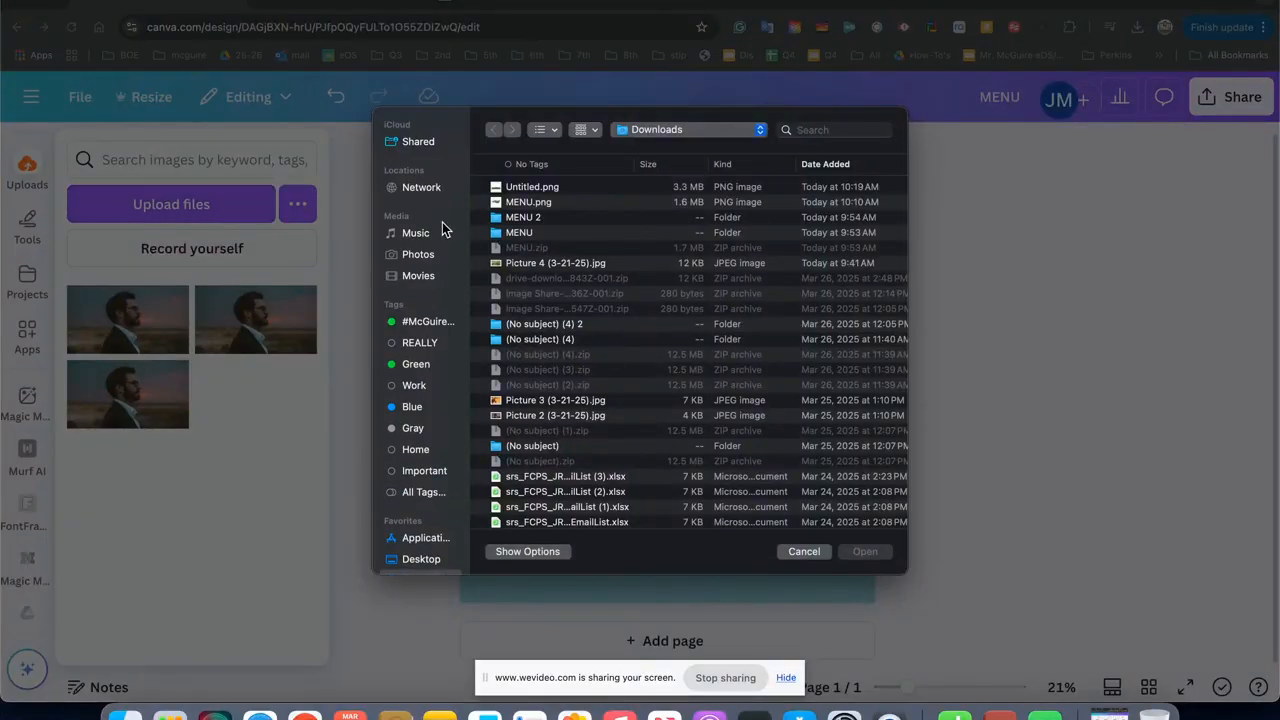
{"action": "double_click", "coordinate": [509, 191]}
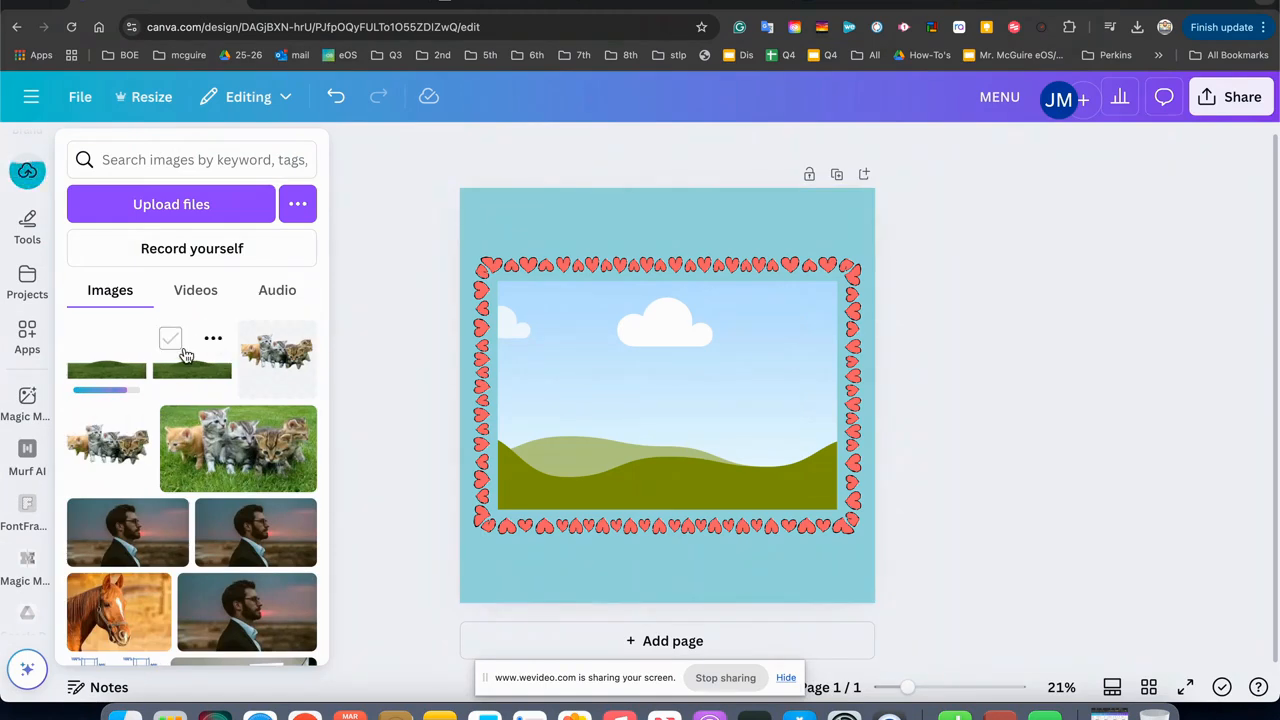
Fill the heart-bordered frame on the page with the uploaded grassy hill image.
{"action": "left_click_drag", "start_coordinate": [185, 355], "coordinate": [614, 422]}
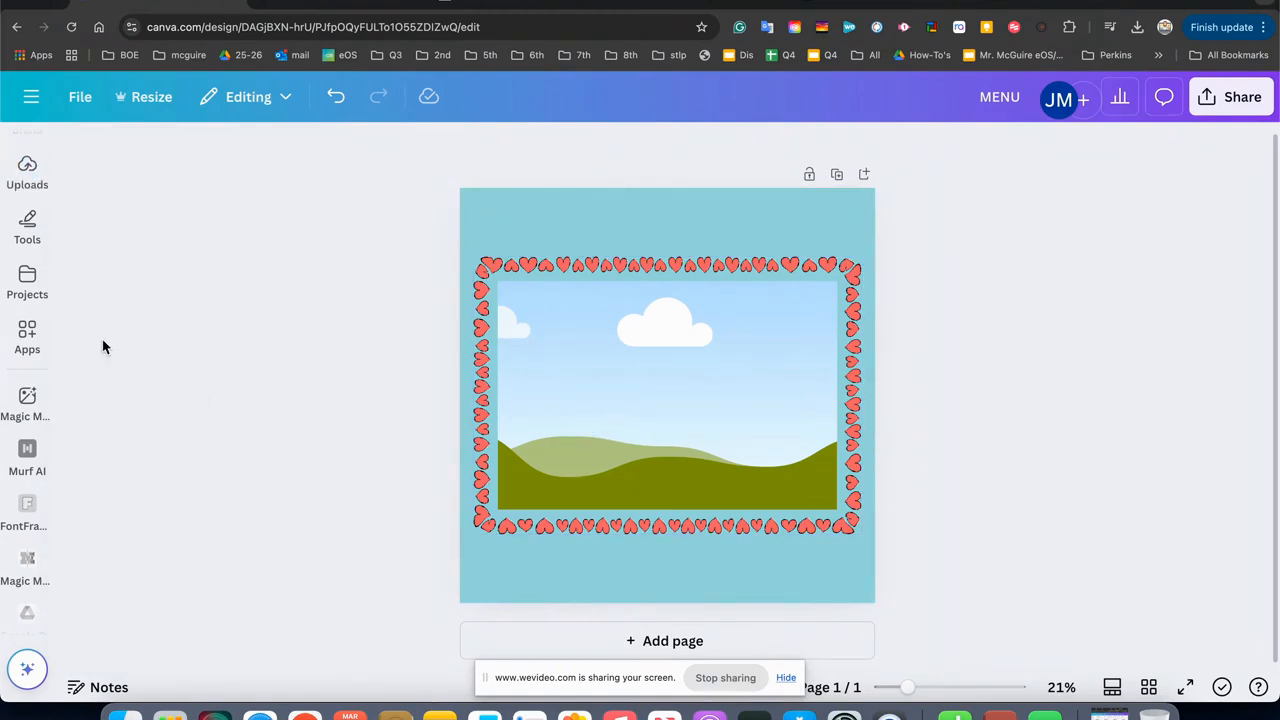
{"action": "left_click", "coordinate": [25, 277]}
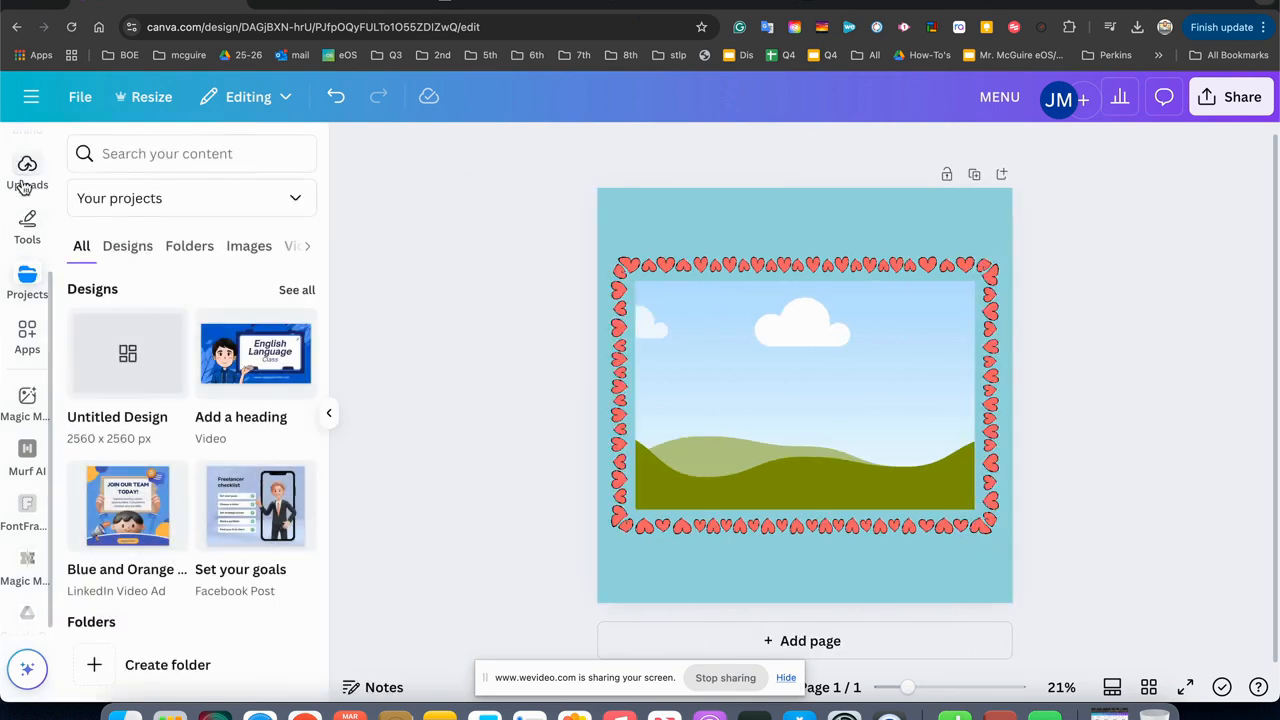
{"action": "left_click", "coordinate": [25, 187]}
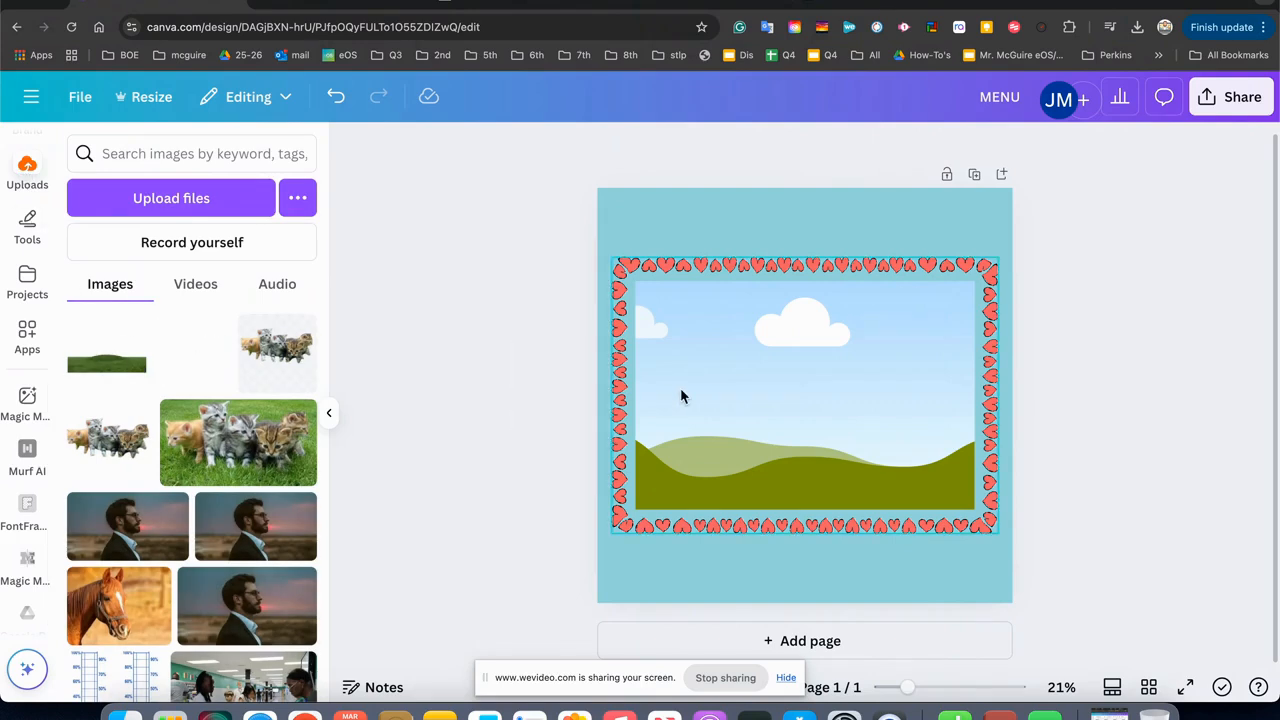
{"action": "left_click_drag", "start_coordinate": [105, 365], "coordinate": [687, 407]}
{"action": "left_click_drag", "start_coordinate": [660, 350], "coordinate": [685, 328]}
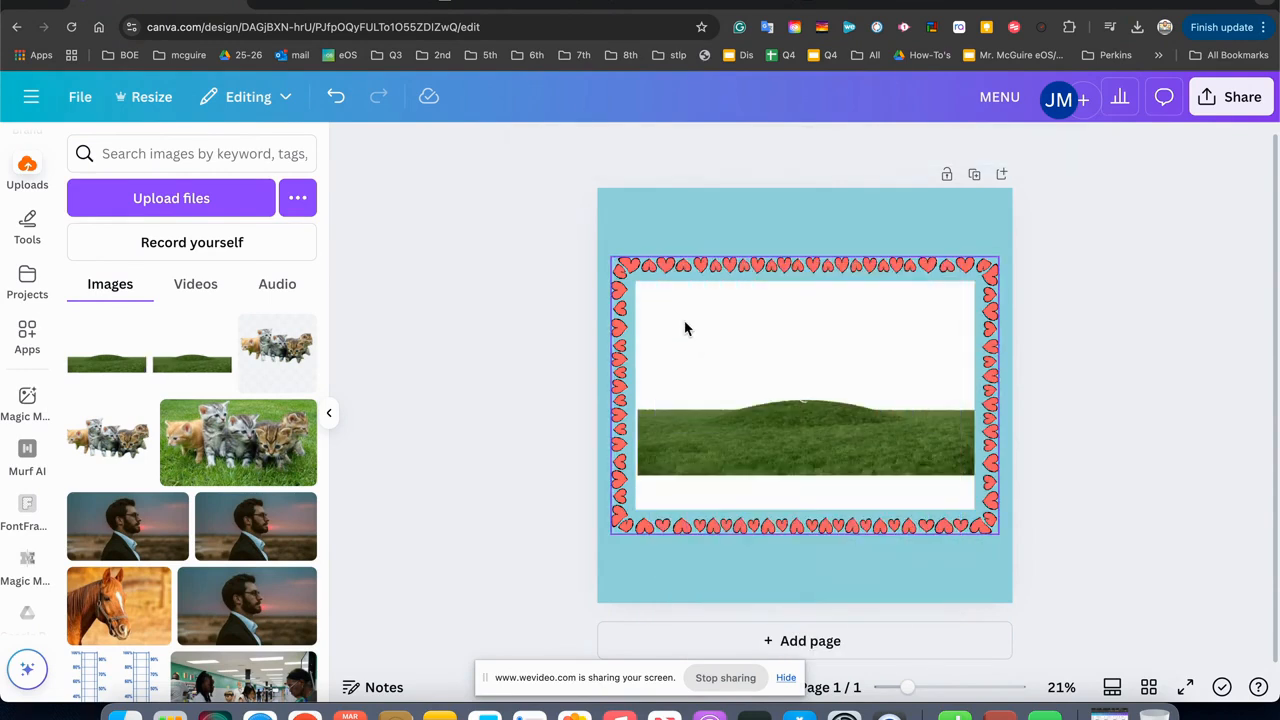
Send the heart-bordered frame backward behind the kittens and caption group, and select the kittens photo.
{"action": "right_click", "coordinate": [748, 400]}
{"action": "mouse_move", "coordinate": [748, 400]}
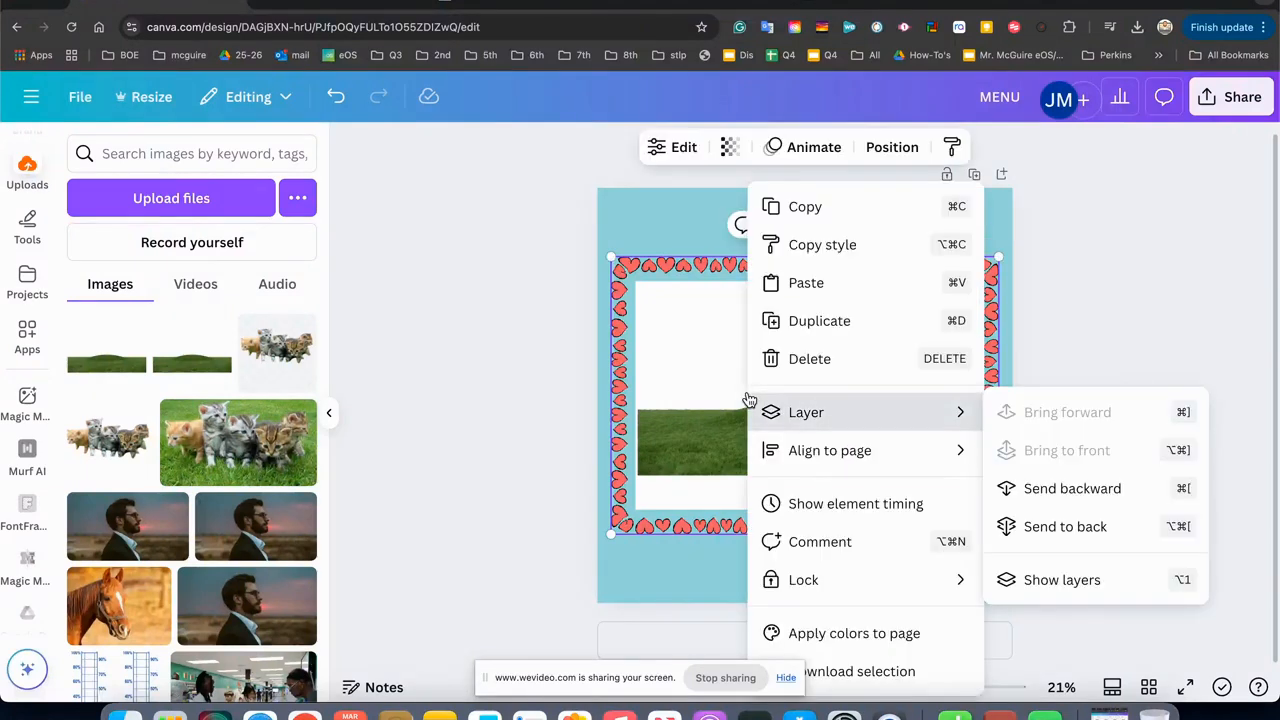
{"action": "left_click", "coordinate": [1040, 490]}
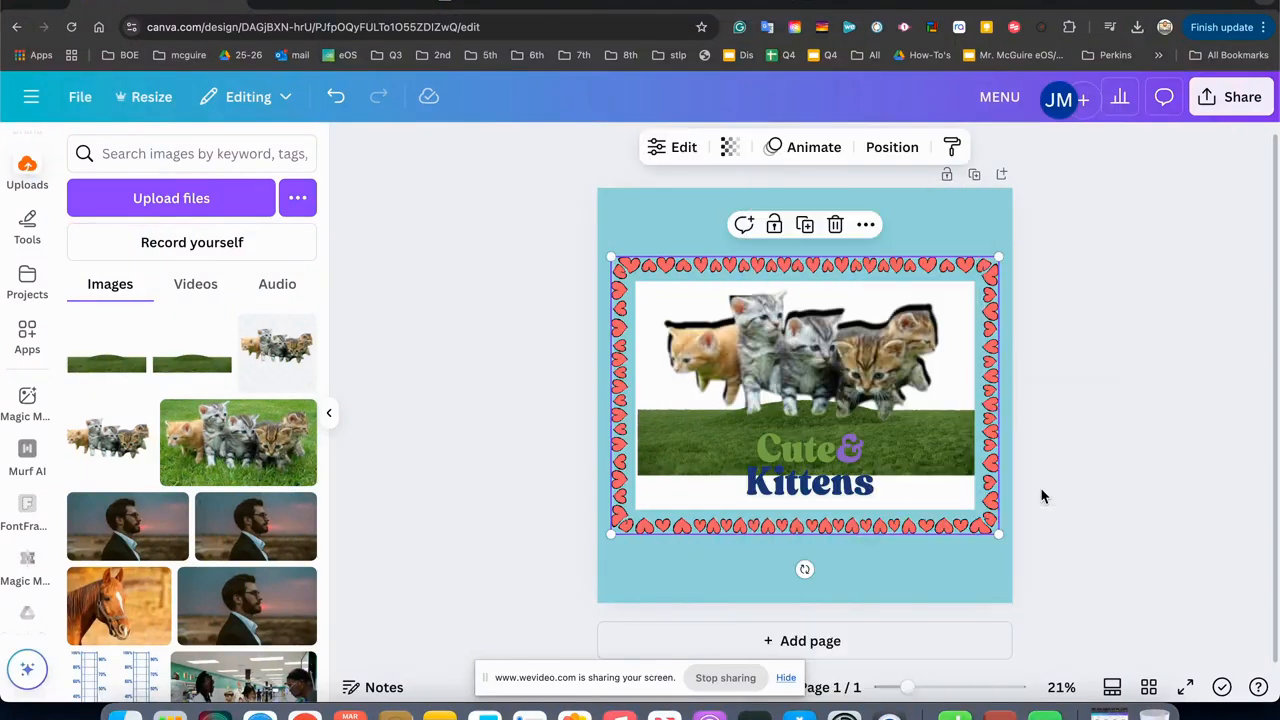
{"action": "left_click", "coordinate": [779, 416]}
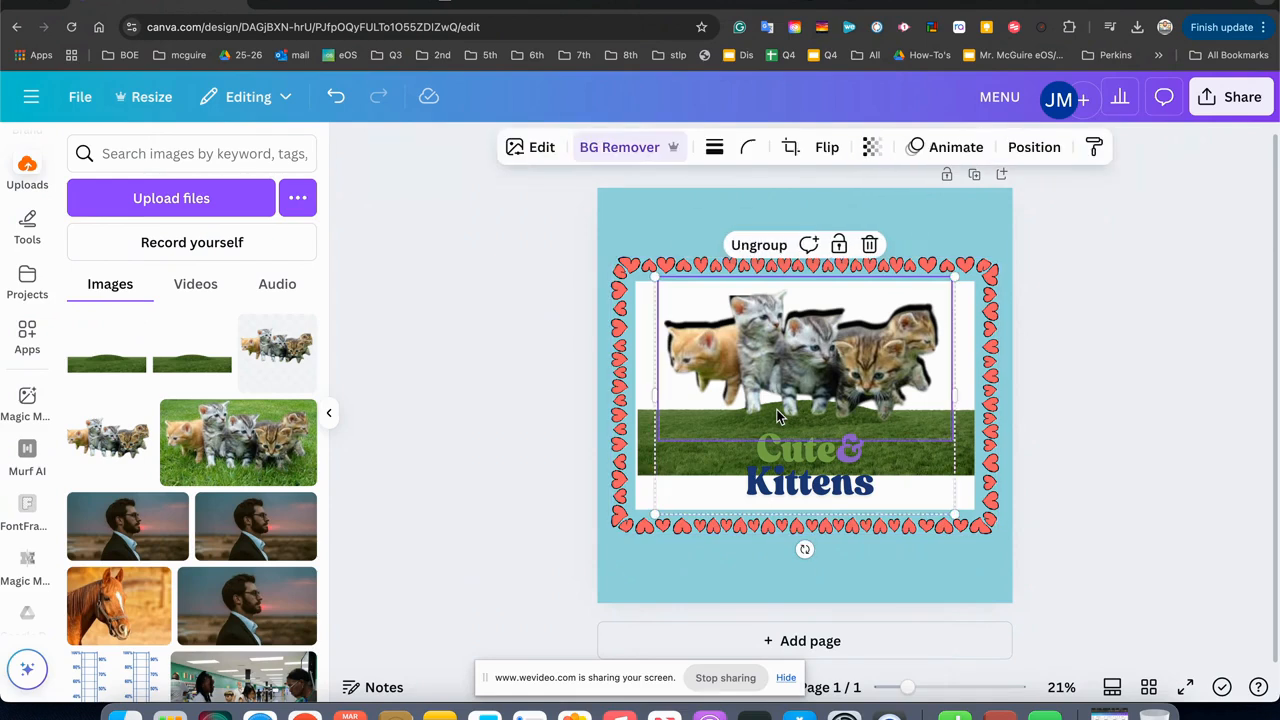
Shrink the kittens and caption group and reposition it over the grassy hill inside the heart-bordered frame.
{"action": "left_click_drag", "start_coordinate": [955, 515], "coordinate": [914, 476]}
{"action": "left_click_drag", "start_coordinate": [822, 444], "coordinate": [848, 443]}
{"action": "left_click", "coordinate": [924, 510]}
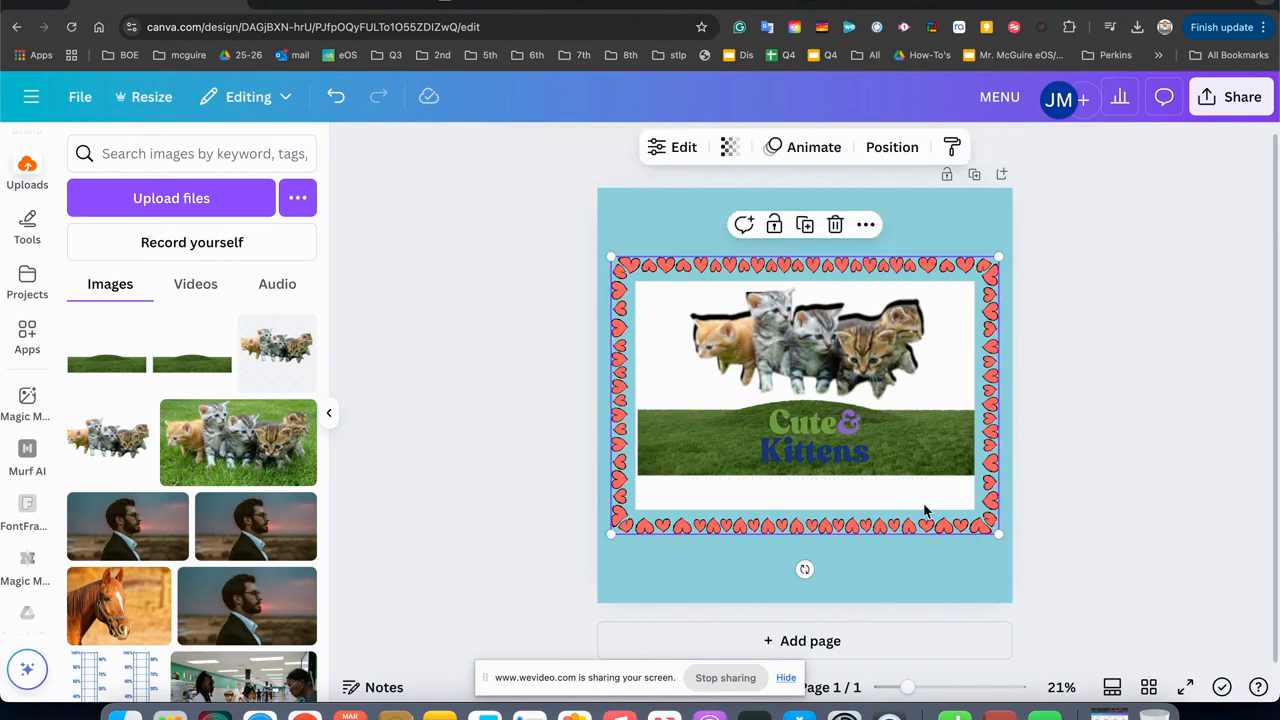
{"action": "left_click", "coordinate": [1118, 537]}
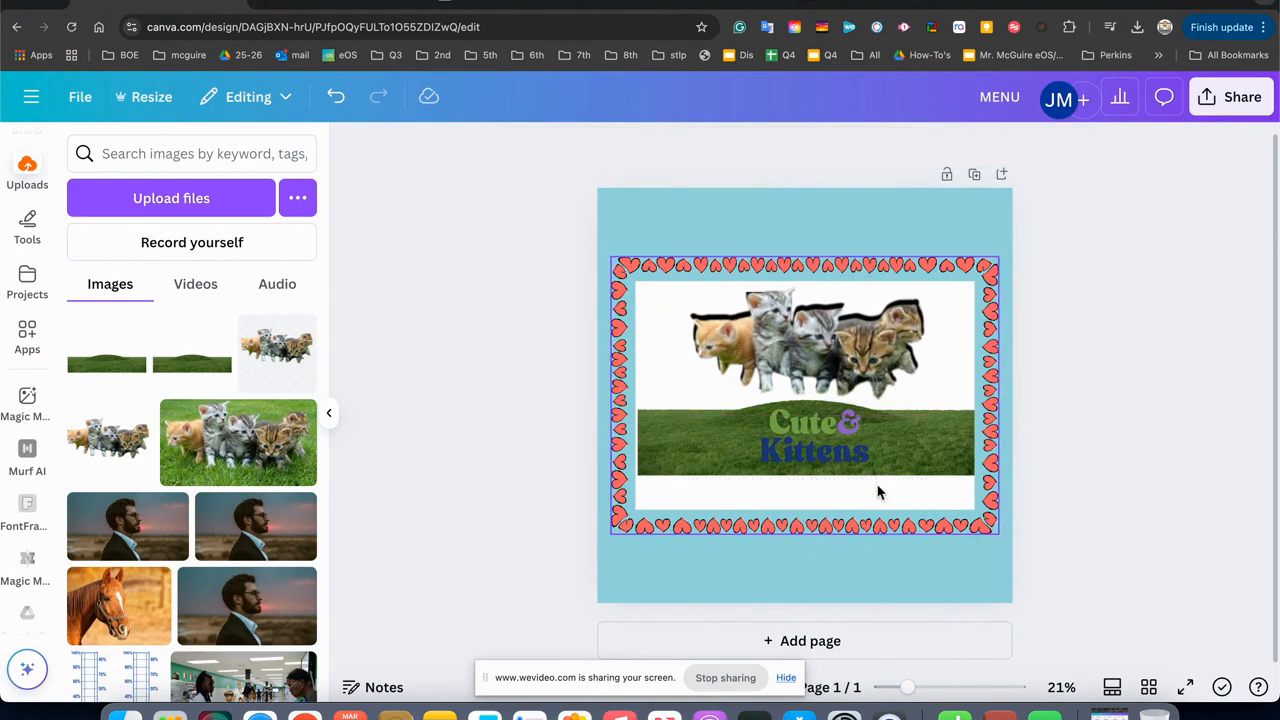
{"action": "left_click", "coordinate": [836, 452]}
{"action": "left_click", "coordinate": [953, 457]}
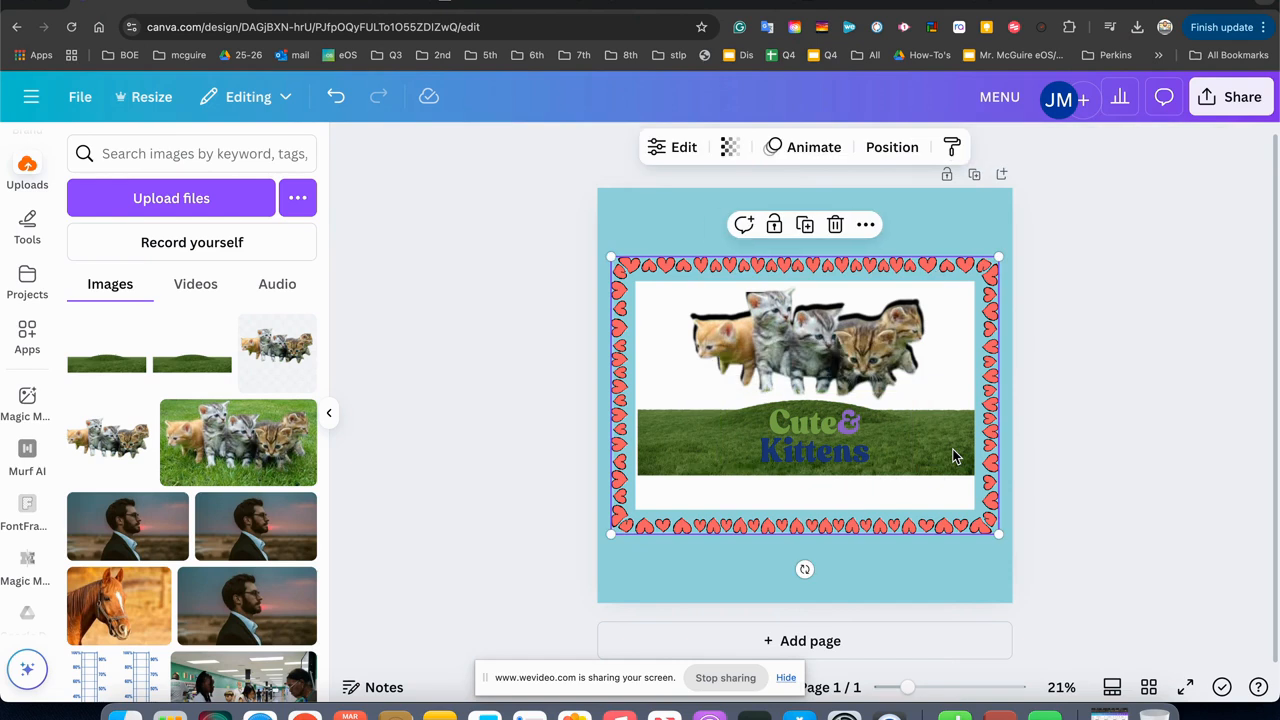
{"action": "left_click", "coordinate": [818, 433]}
{"action": "left_click_drag", "start_coordinate": [818, 433], "coordinate": [822, 472]}
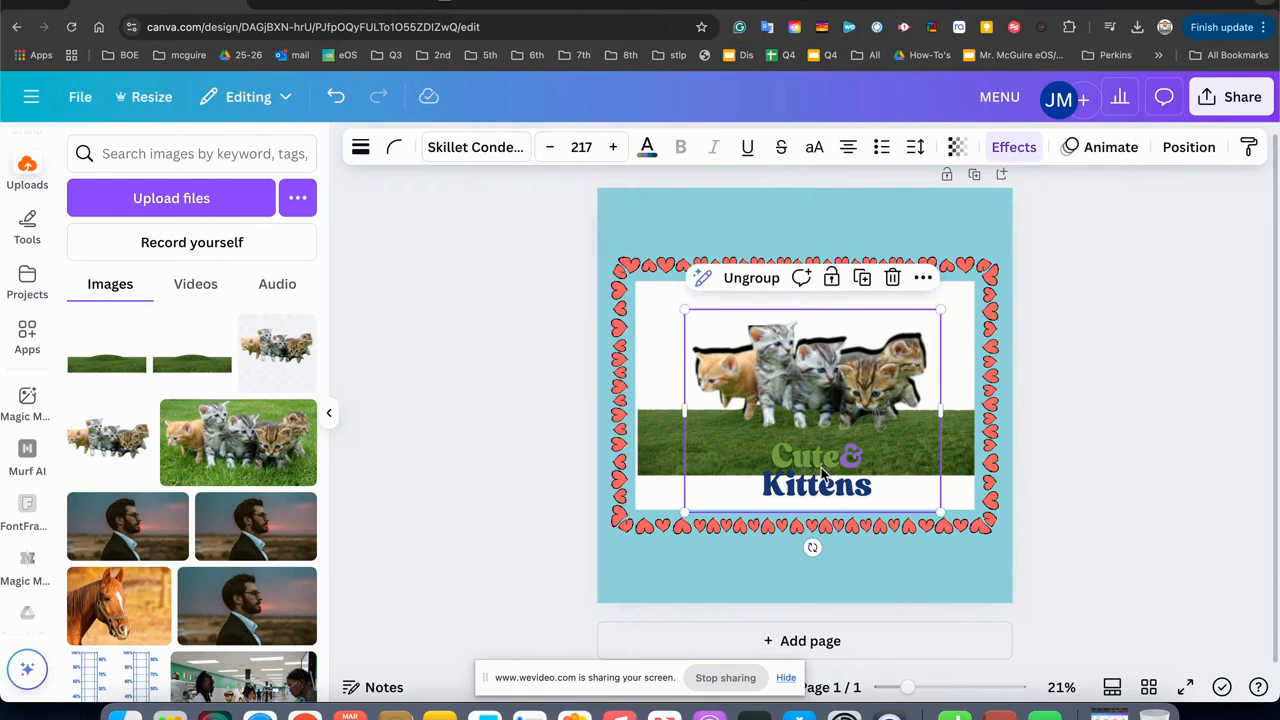
{"action": "left_click_drag", "start_coordinate": [800, 428], "coordinate": [800, 412]}
Delete the heart-bordered frame with the hill image from behind the kittens and caption group.
{"action": "left_click", "coordinate": [542, 390]}
{"action": "left_click", "coordinate": [678, 398]}
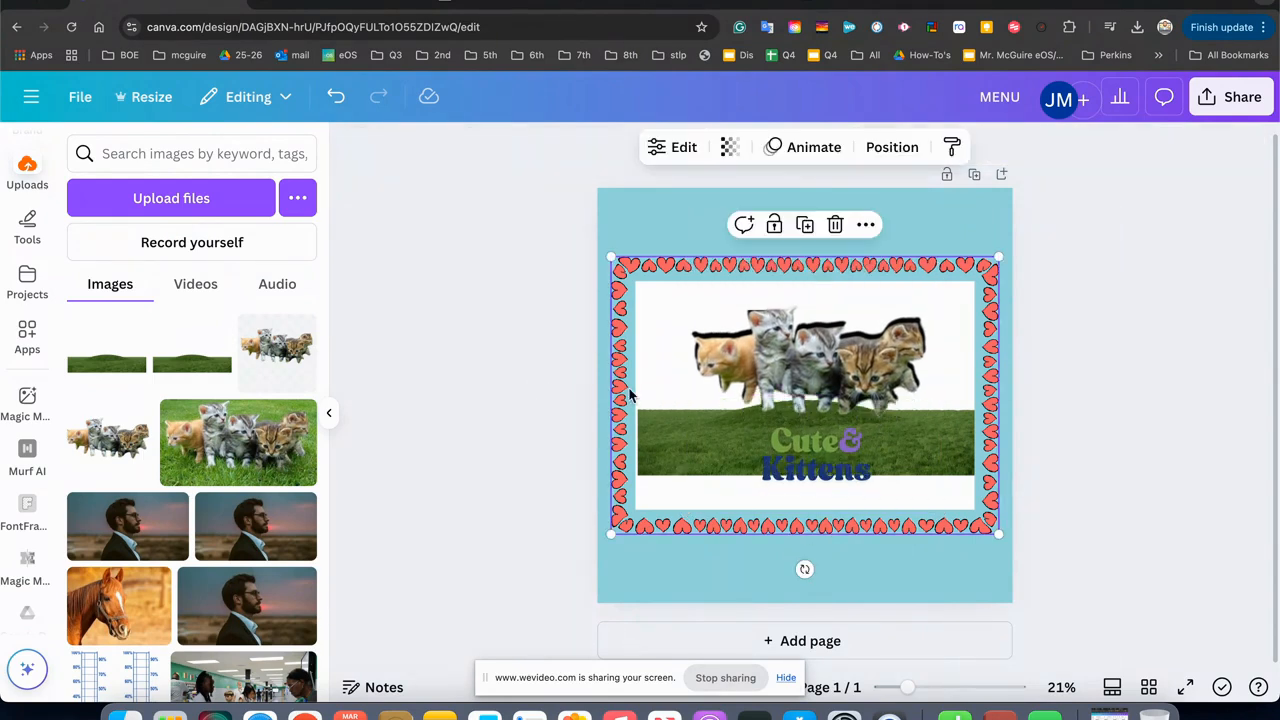
{"action": "key", "text": "Delete"}
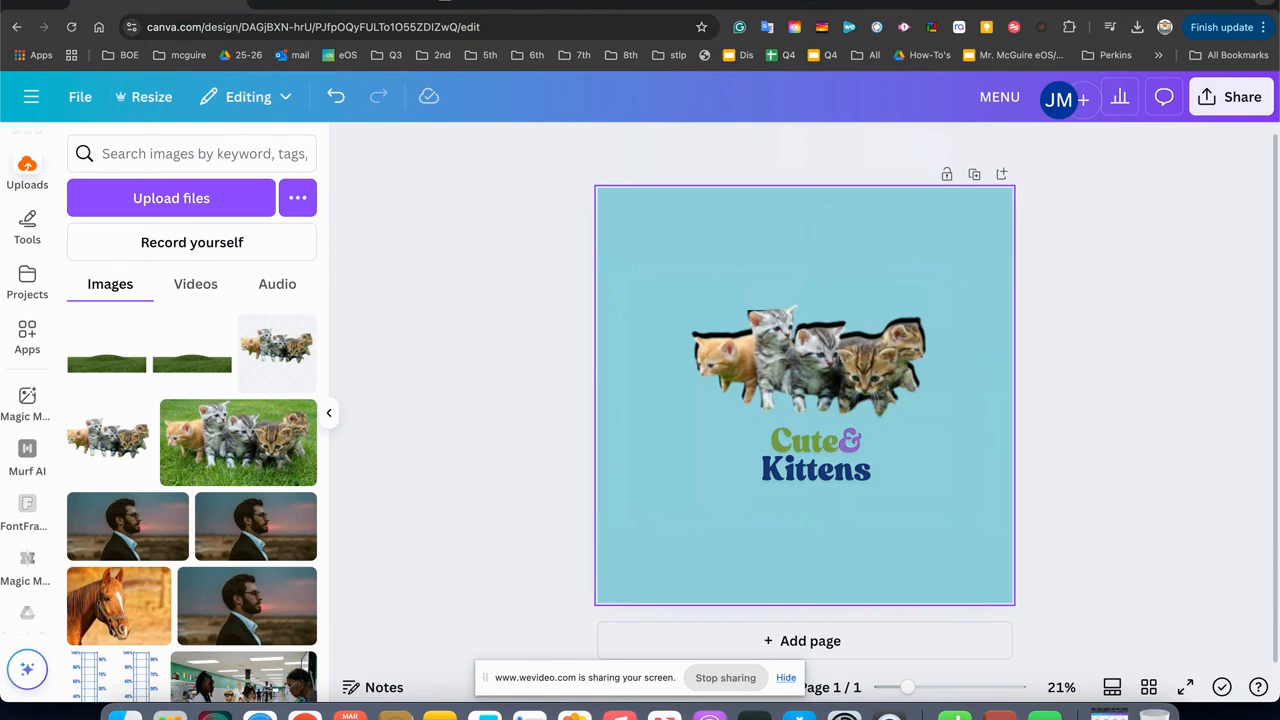
Look through the drawing tools, the Canva apps and the Magic Media image generator.
{"action": "left_click", "coordinate": [28, 230]}
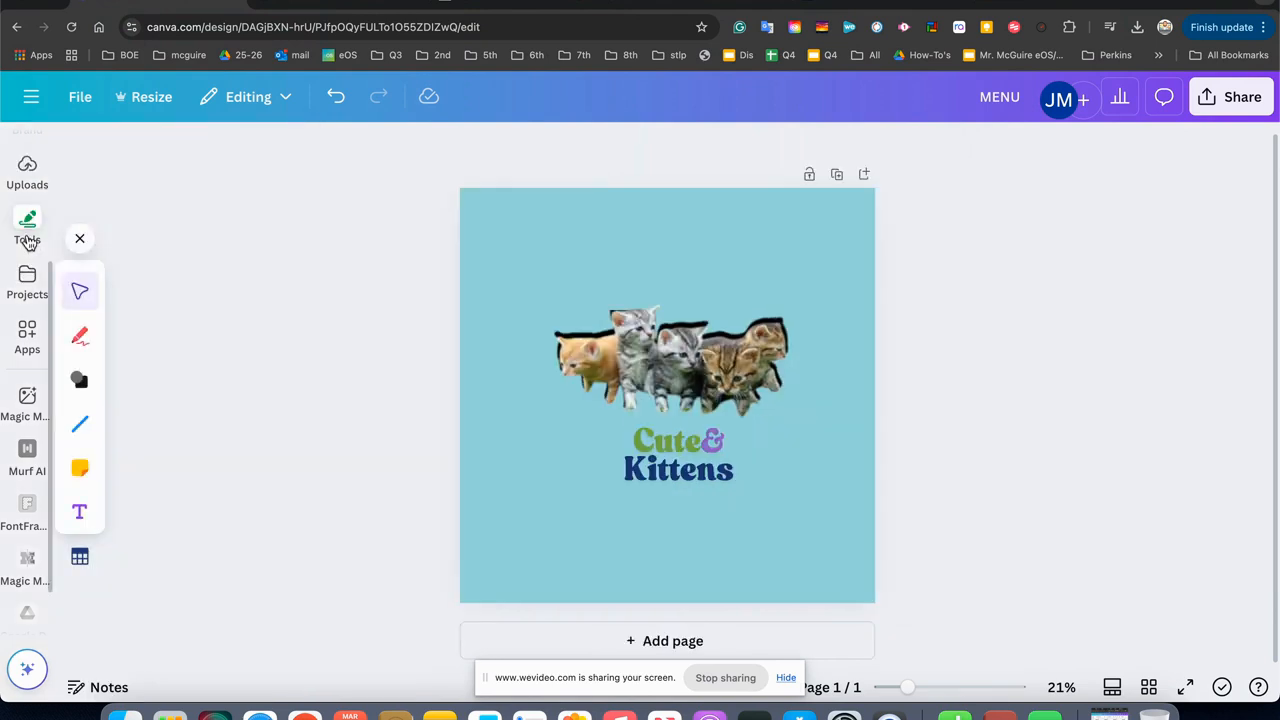
{"action": "left_click", "coordinate": [26, 452]}
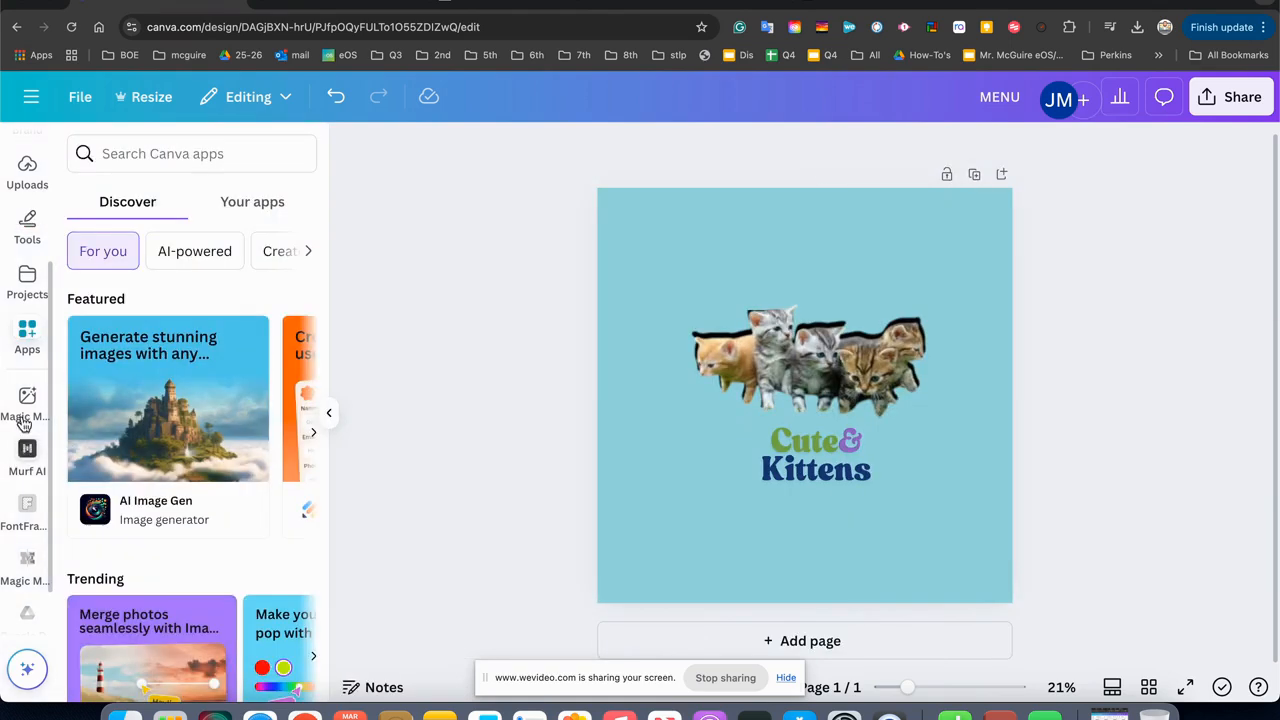
{"action": "left_click", "coordinate": [28, 230]}
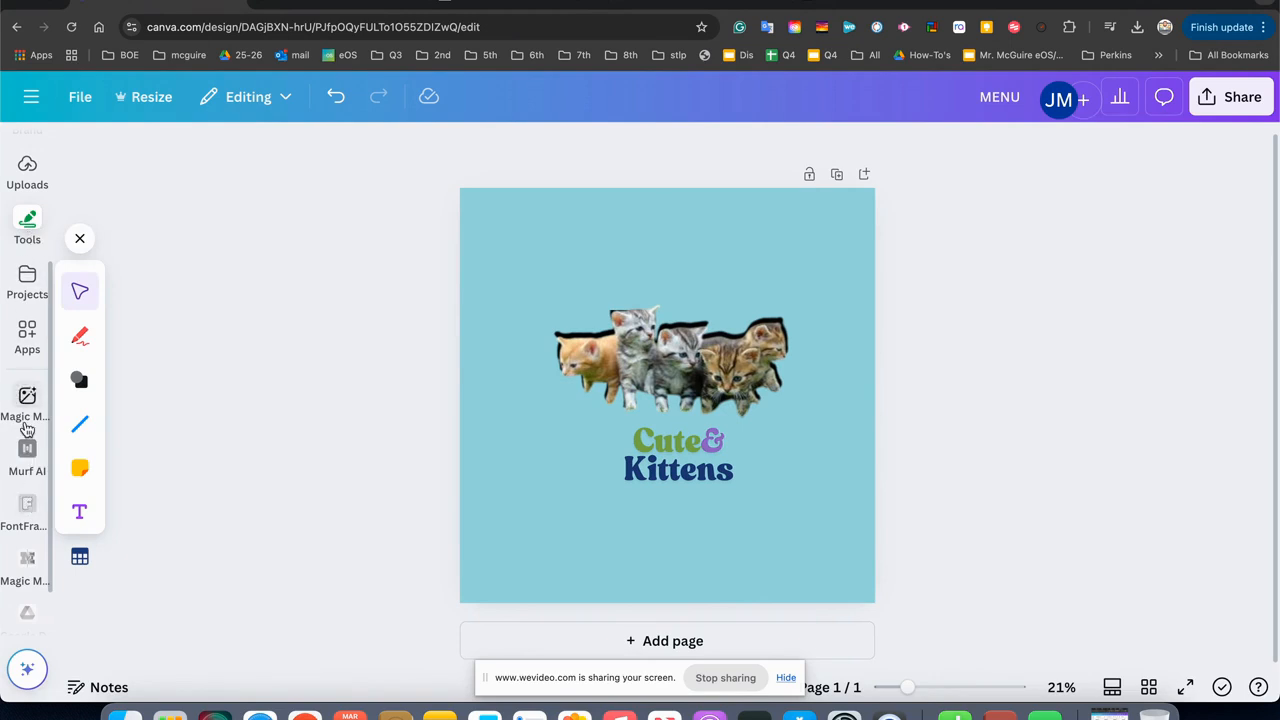
{"action": "left_click", "coordinate": [27, 400]}
Try the Magic Eraser on the kittens photo by brushing over the middle kittens with brush size 40, and leave without erasing.
{"action": "left_click", "coordinate": [797, 390]}
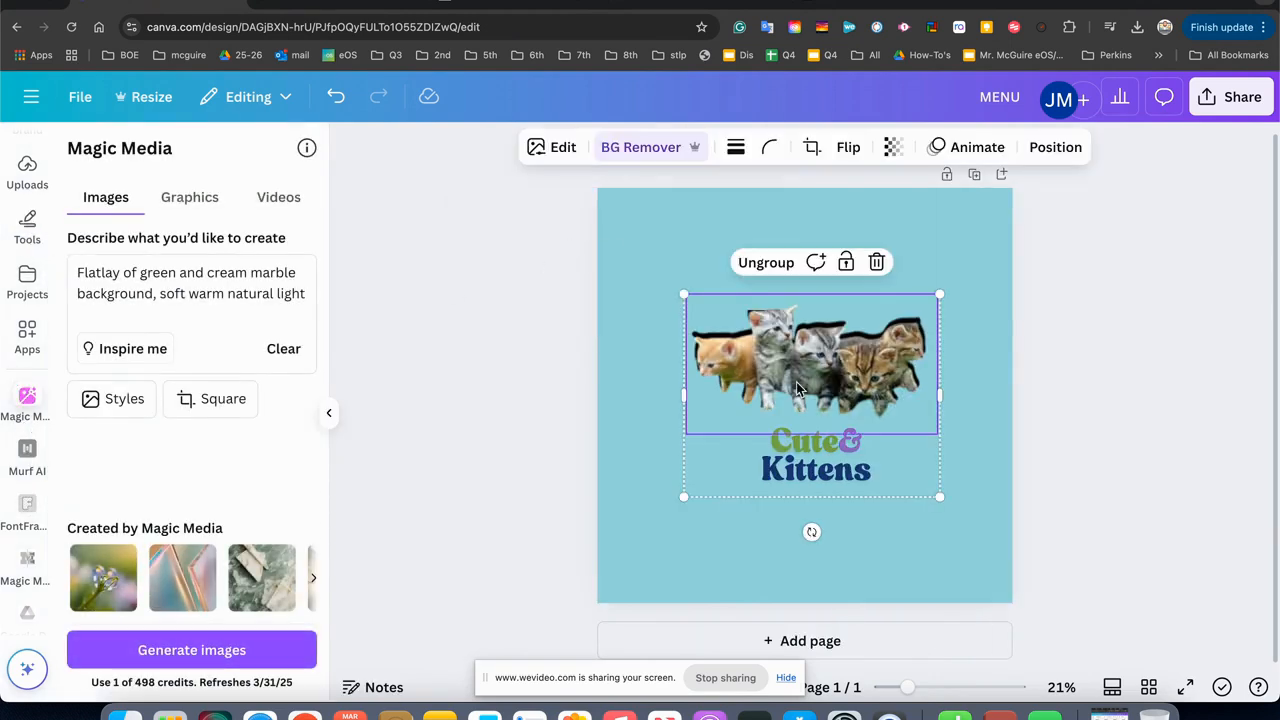
{"action": "left_click", "coordinate": [558, 150]}
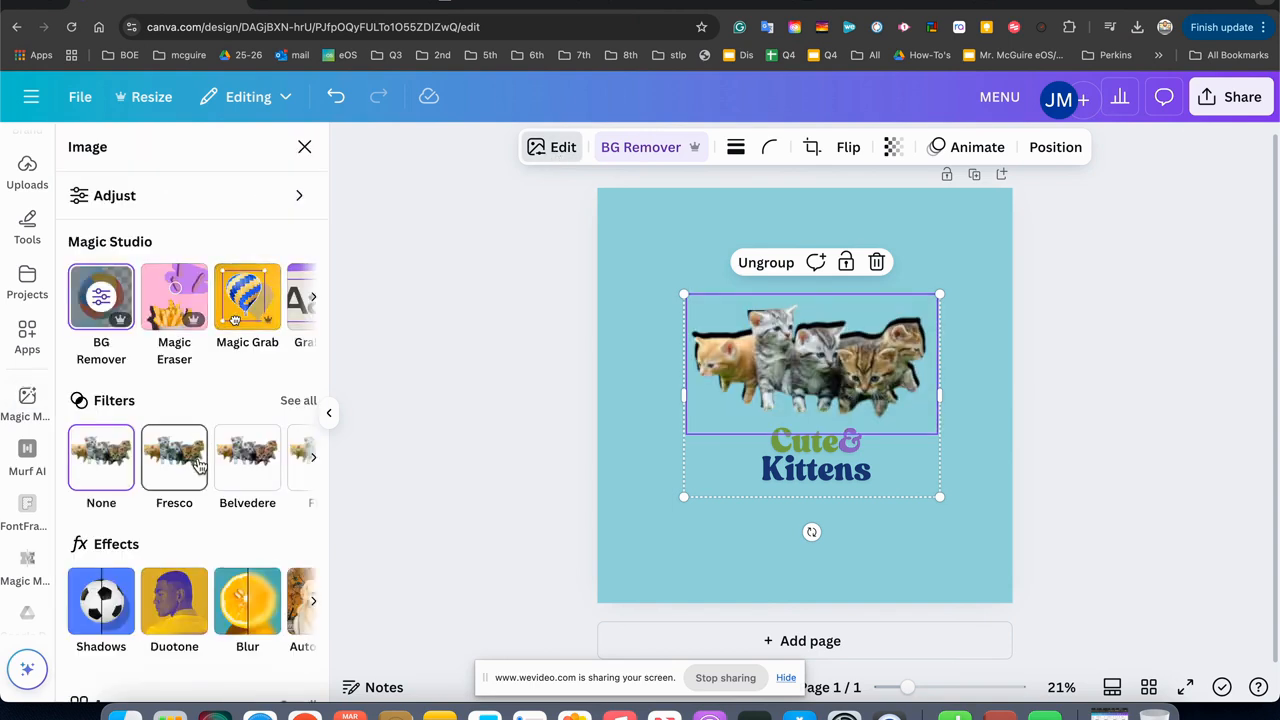
{"action": "left_click", "coordinate": [190, 308]}
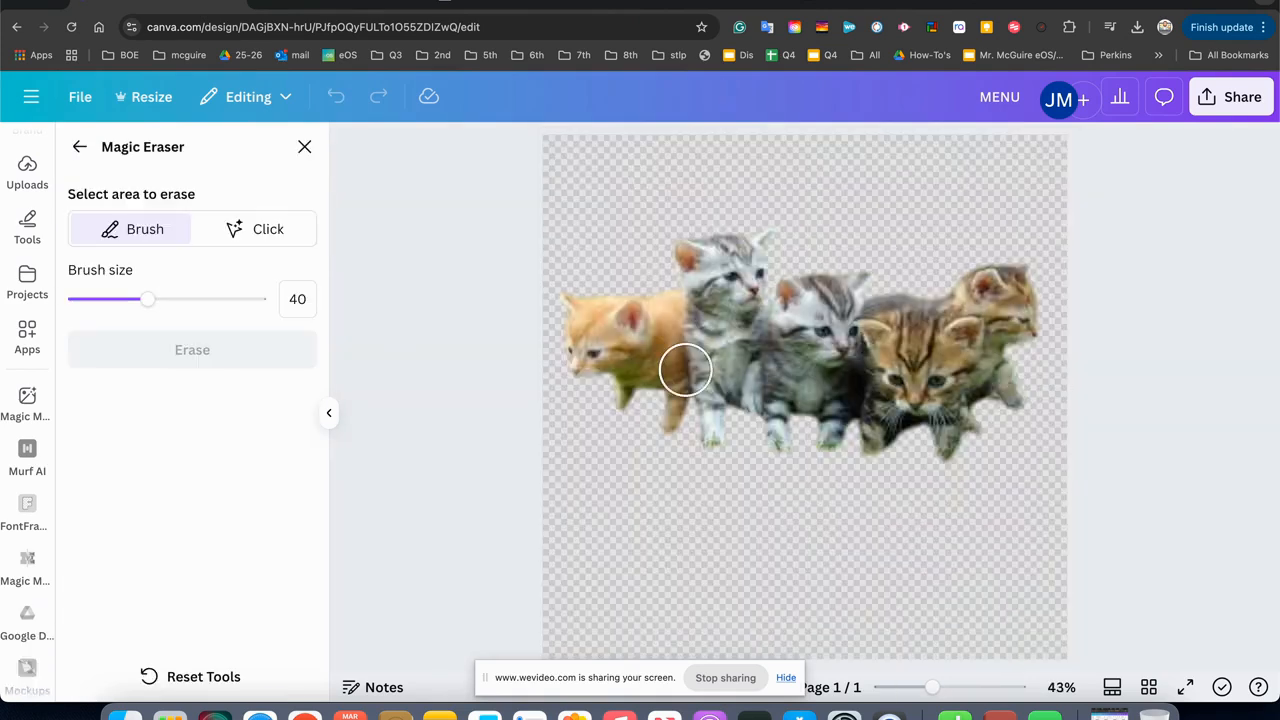
{"action": "mouse_move", "coordinate": [669, 357]}
{"action": "left_mouse_down"}
{"action": "mouse_move", "coordinate": [763, 323]}
{"action": "mouse_move", "coordinate": [752, 330]}
{"action": "left_mouse_up"}
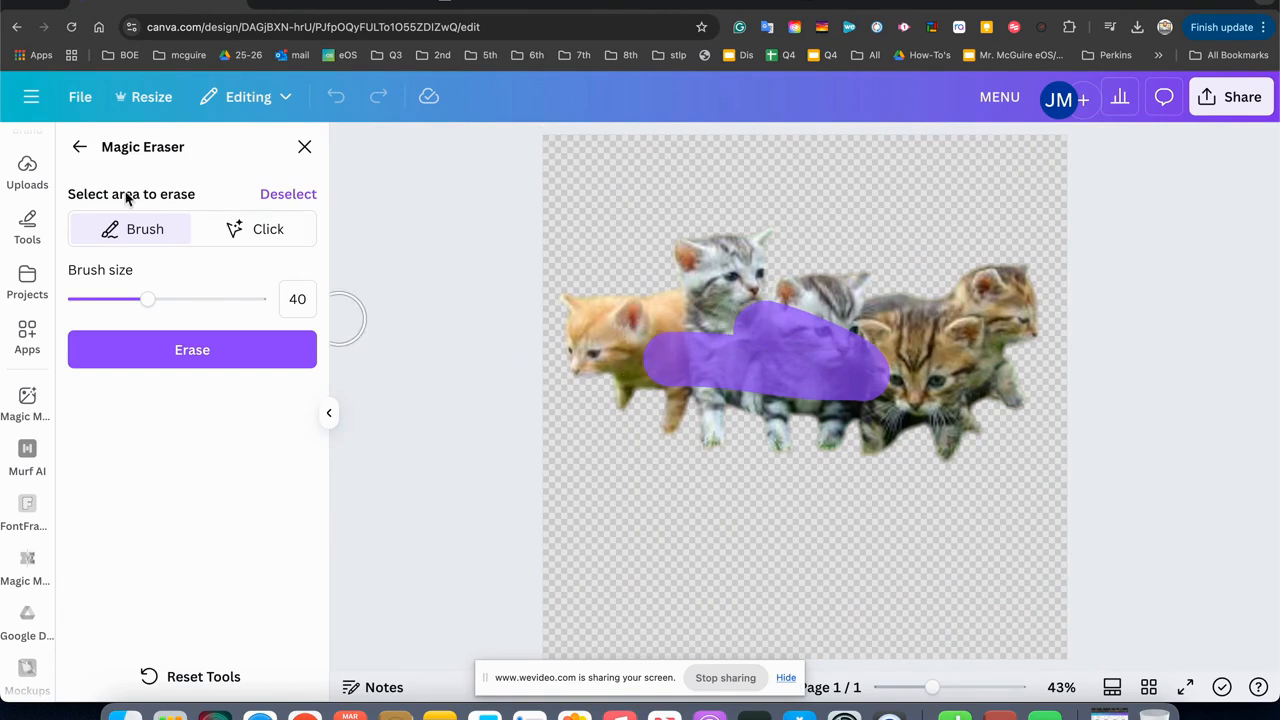
{"action": "left_click", "coordinate": [80, 146]}
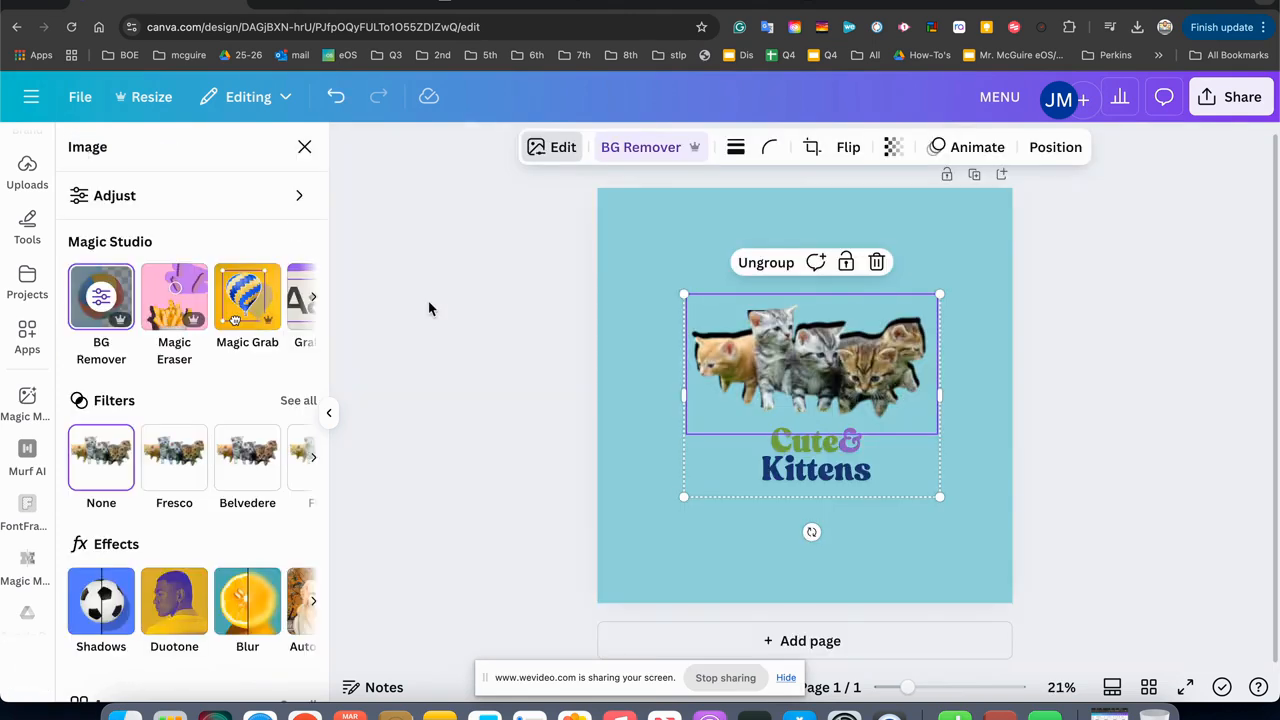
Clear the sample prompt in the Magic Media image generator and dismiss the drawing tools.
{"action": "left_click", "coordinate": [425, 310]}
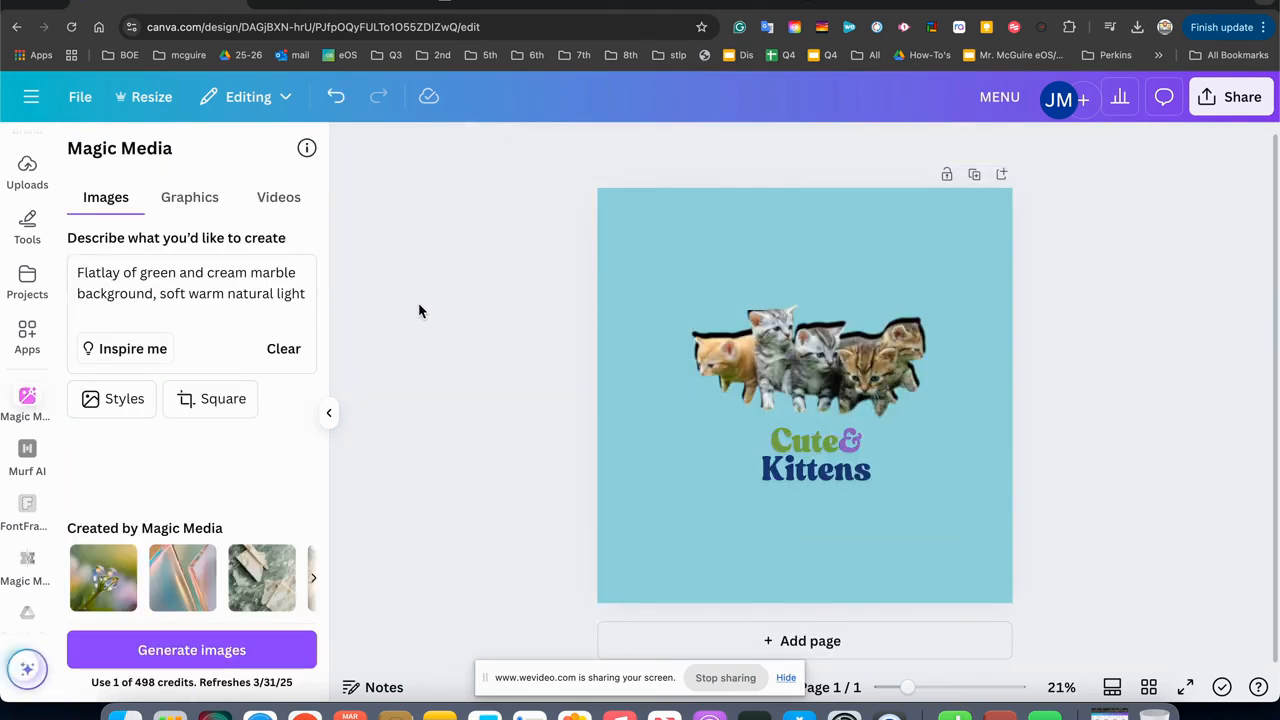
{"action": "left_click", "coordinate": [290, 352]}
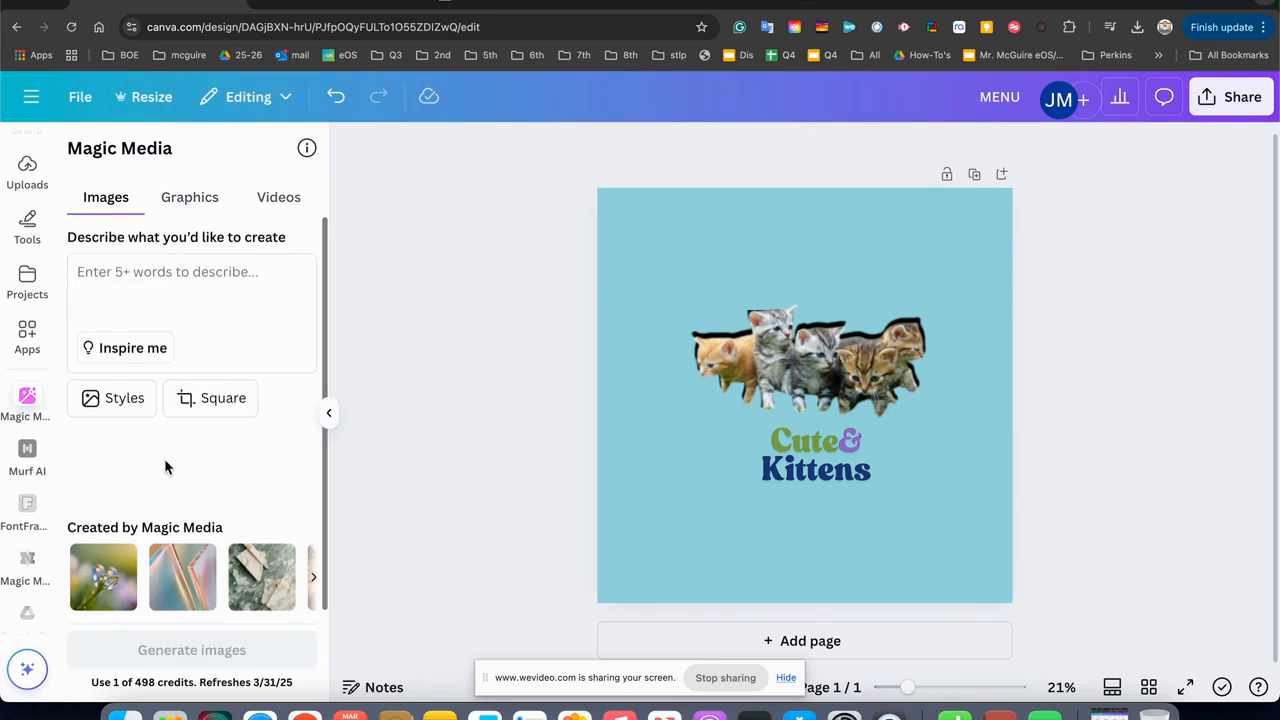
{"action": "left_click", "coordinate": [27, 226]}
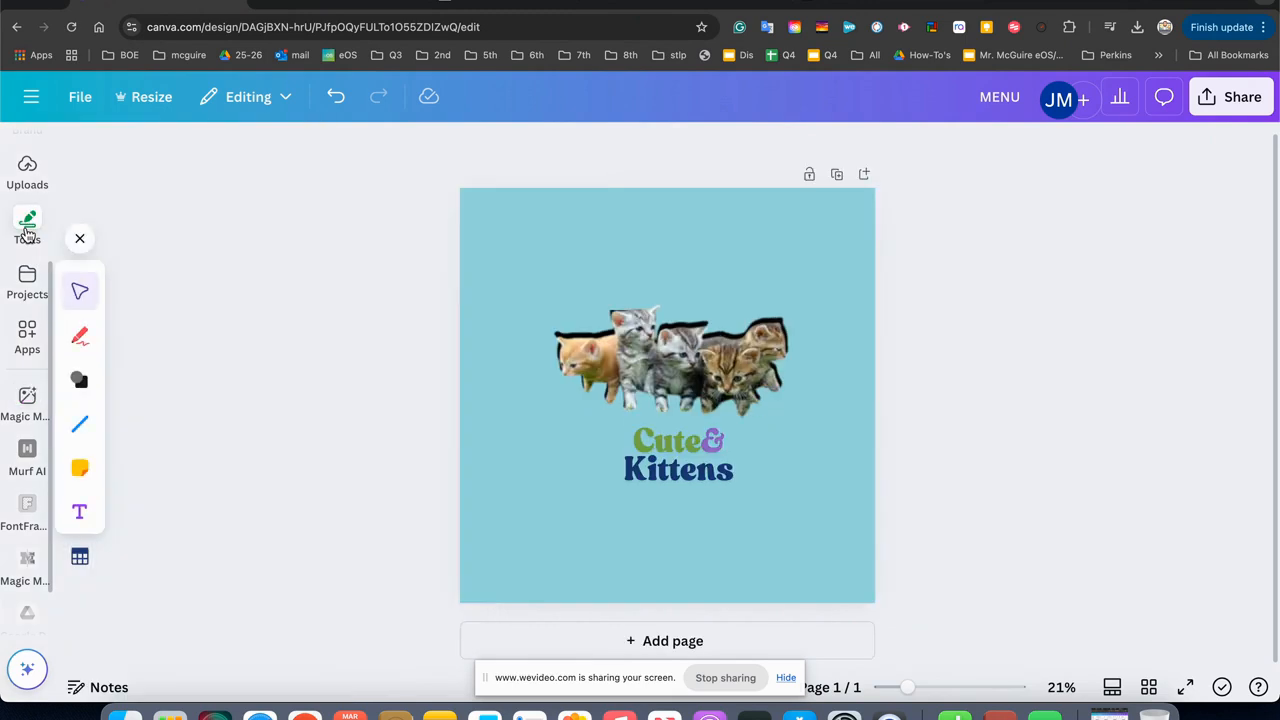
{"action": "left_click", "coordinate": [28, 234]}
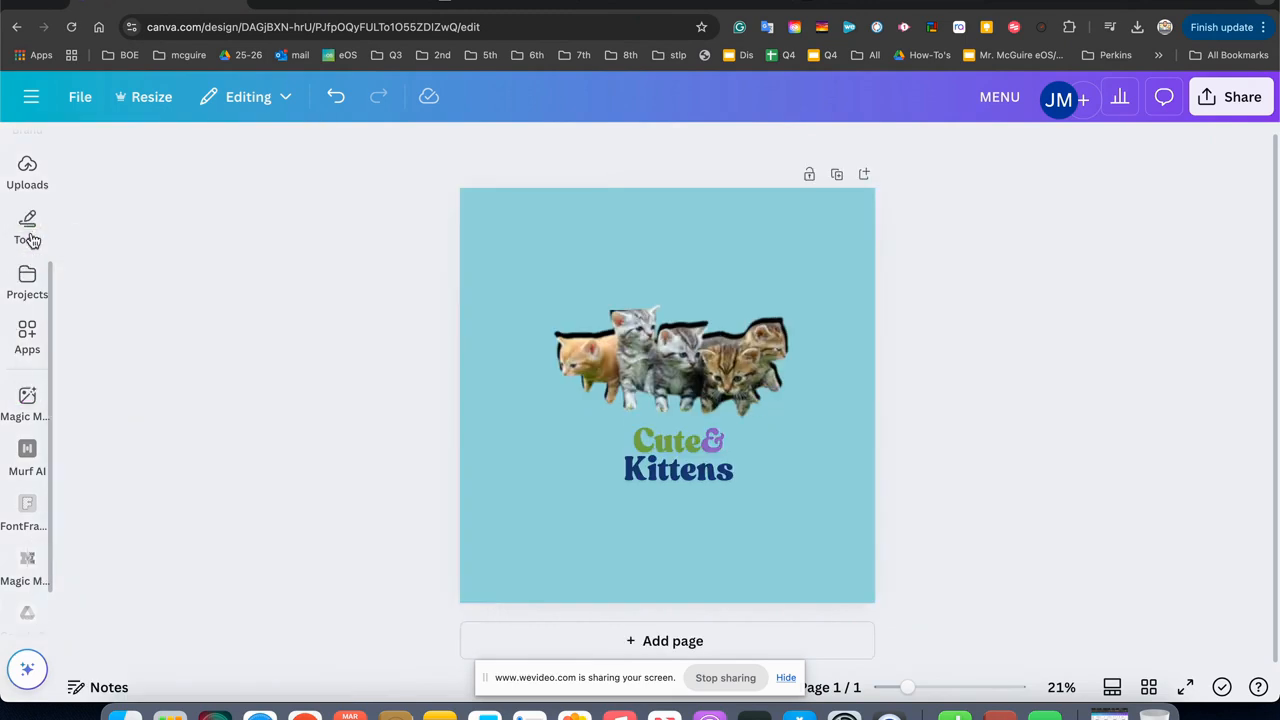
Examine the corner rounding setting of the kittens photo, keeping it at 0.
{"action": "left_click", "coordinate": [684, 393]}
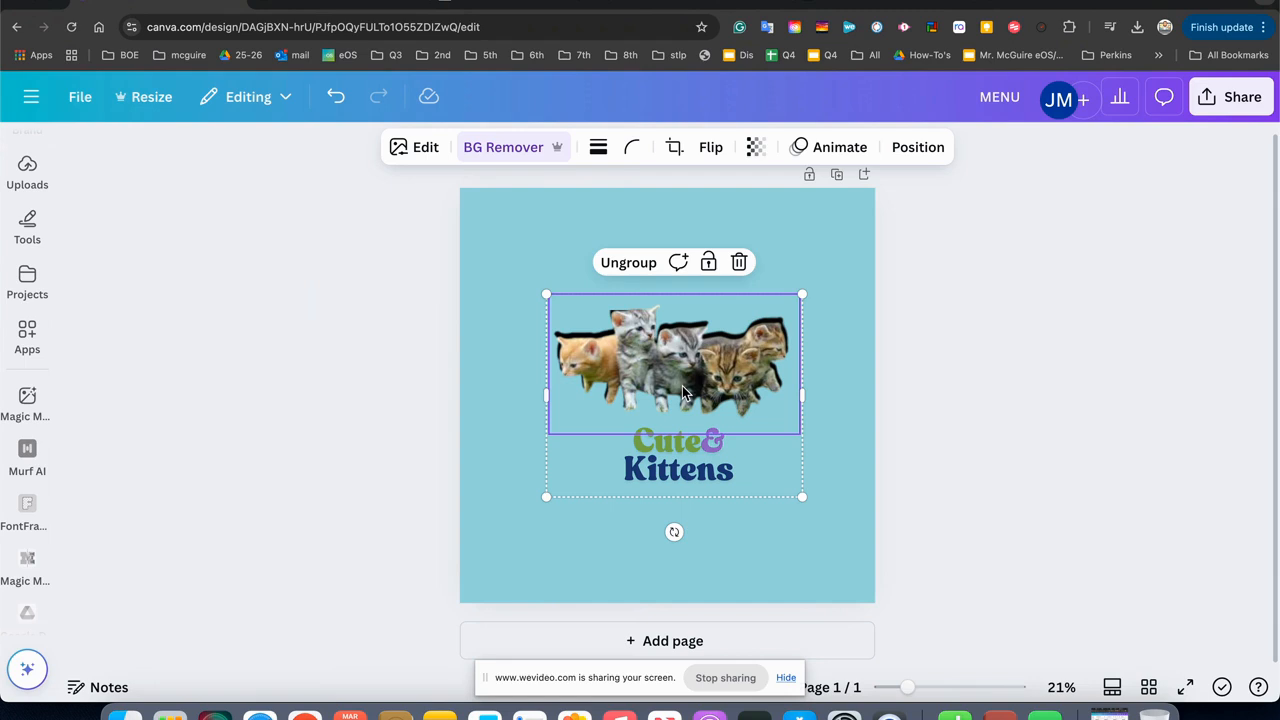
{"action": "left_click", "coordinate": [633, 148]}
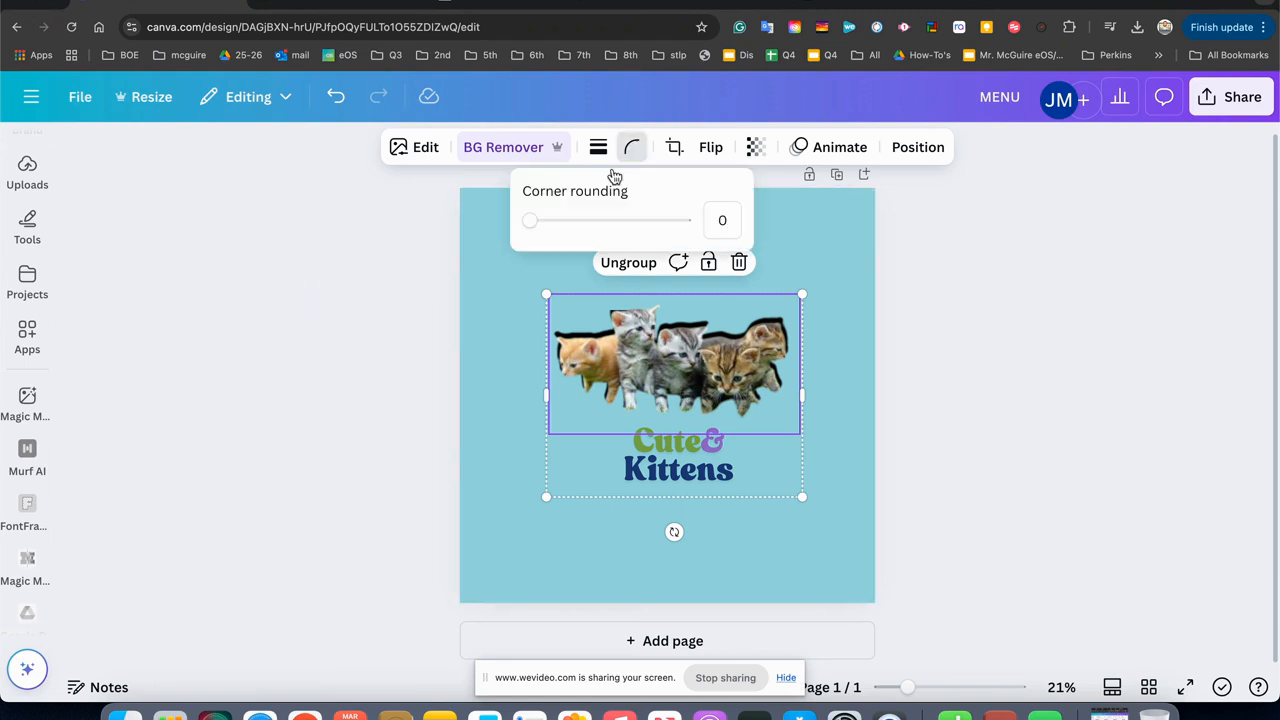
{"action": "left_click_drag", "start_coordinate": [529, 220], "coordinate": [486, 205]}
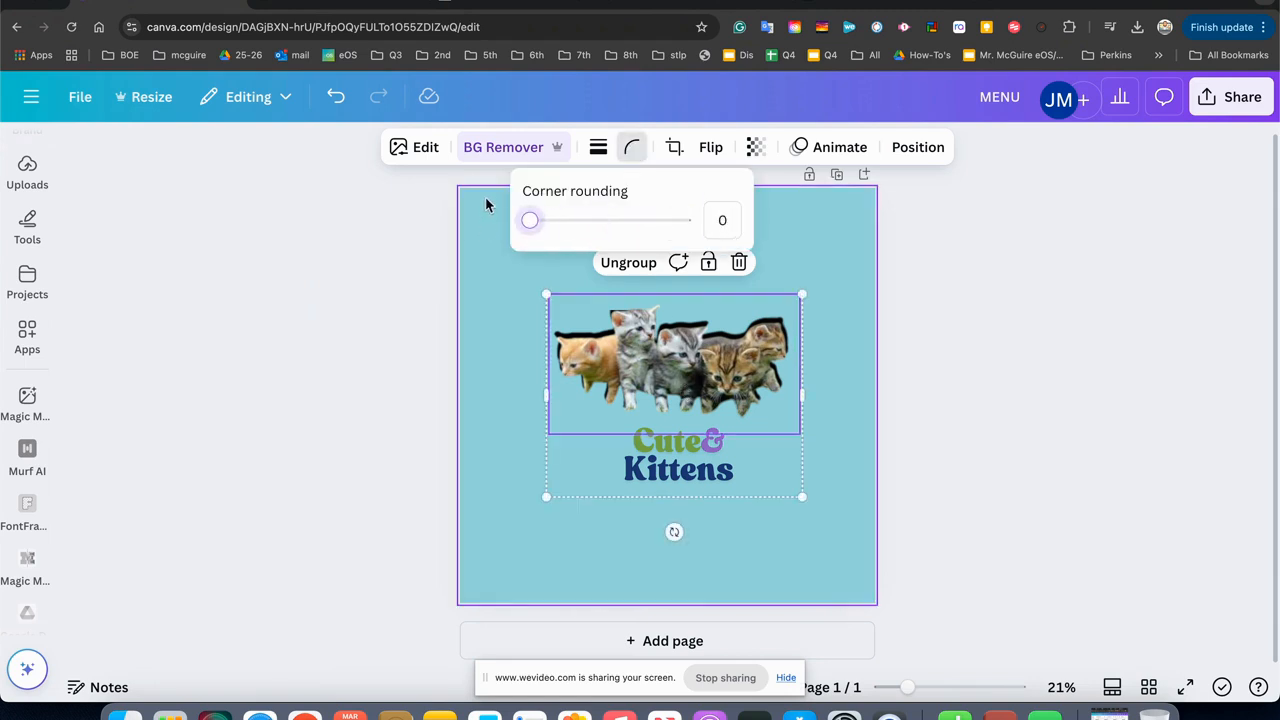
Examine the image editing options for the kittens photo, including Grab Text, filters, effects and apps.
{"action": "left_click", "coordinate": [433, 152]}
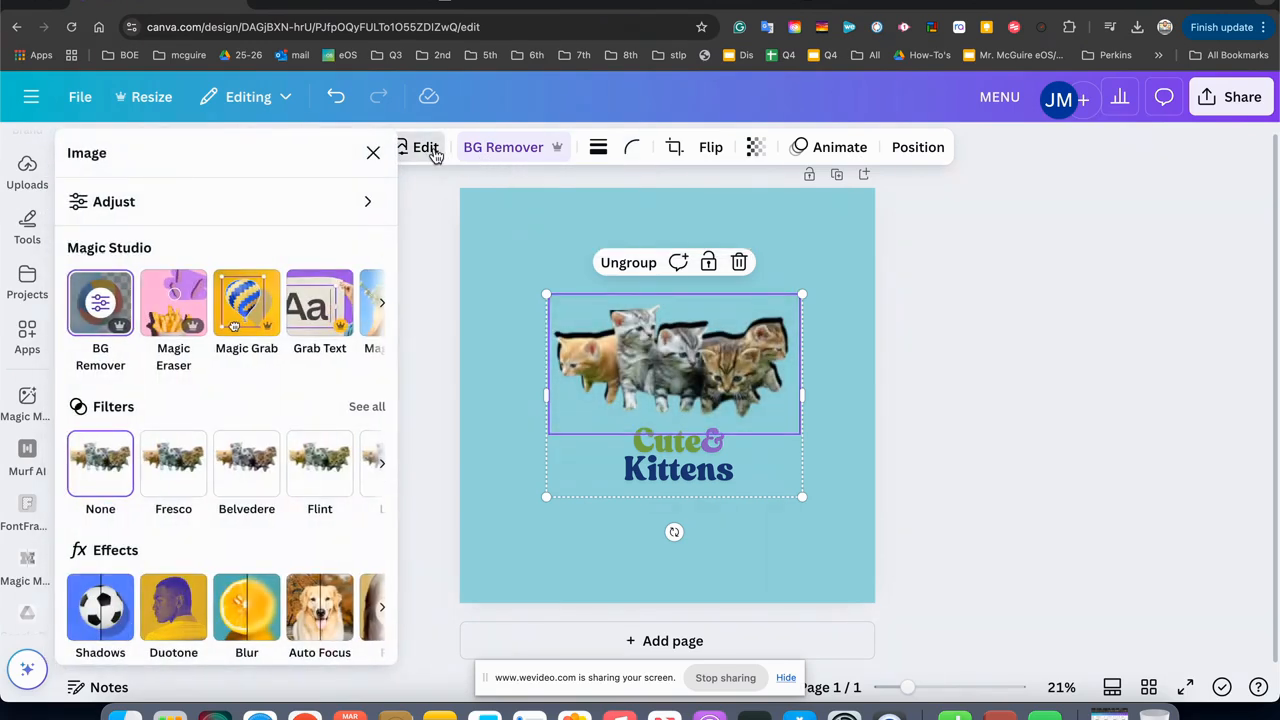
{"action": "left_click", "coordinate": [320, 328]}
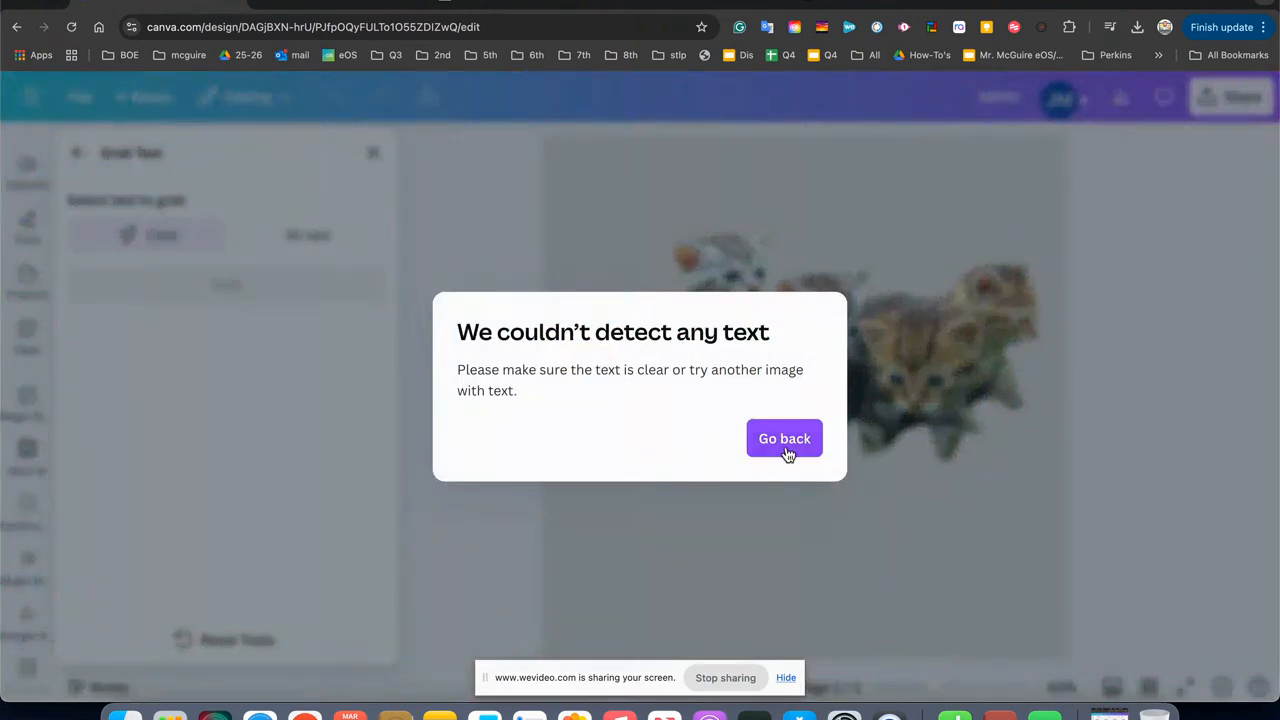
{"action": "left_click", "coordinate": [785, 440]}
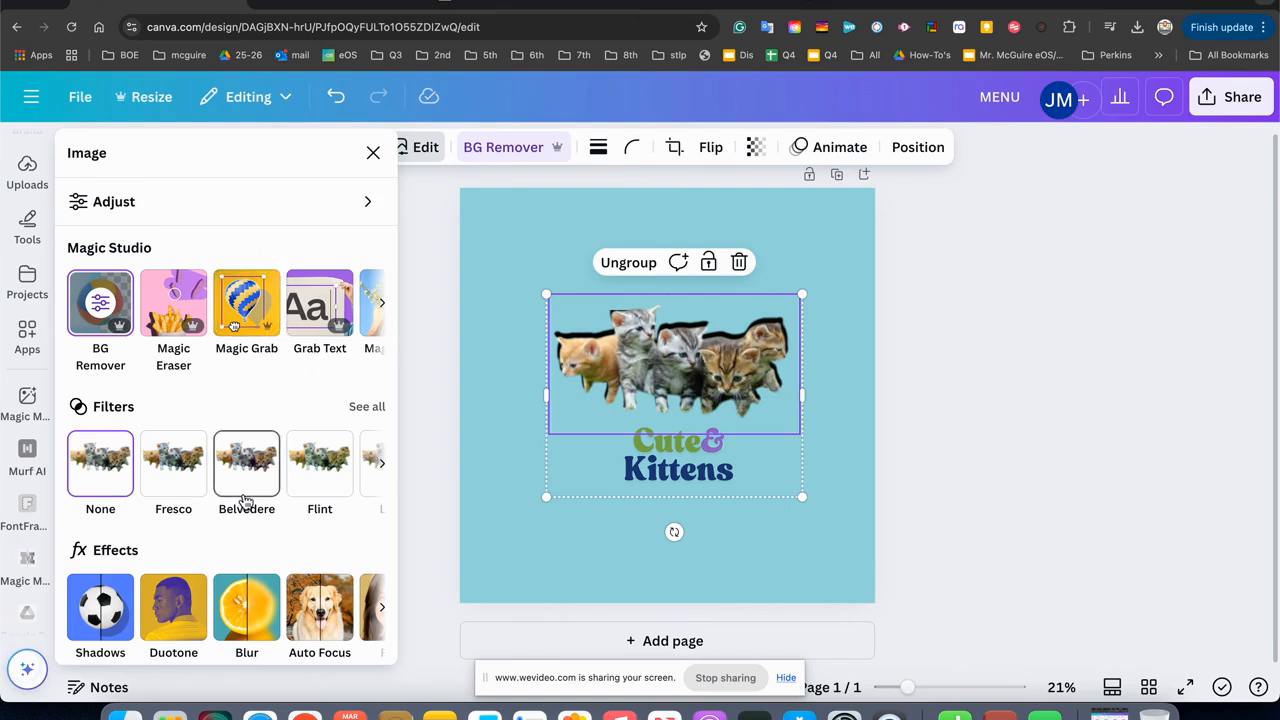
{"action": "scroll", "coordinate": [246, 502], "scroll_direction": "down", "scroll_amount": 3}
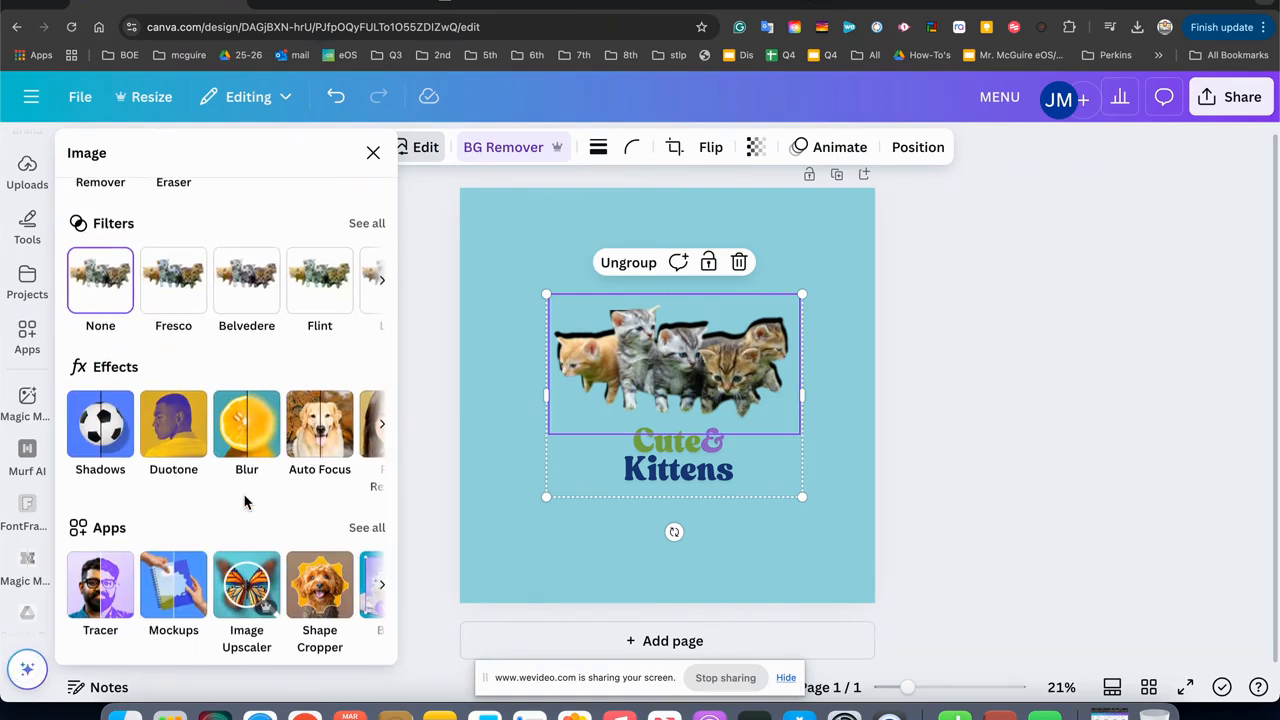
{"action": "left_click", "coordinate": [381, 588]}
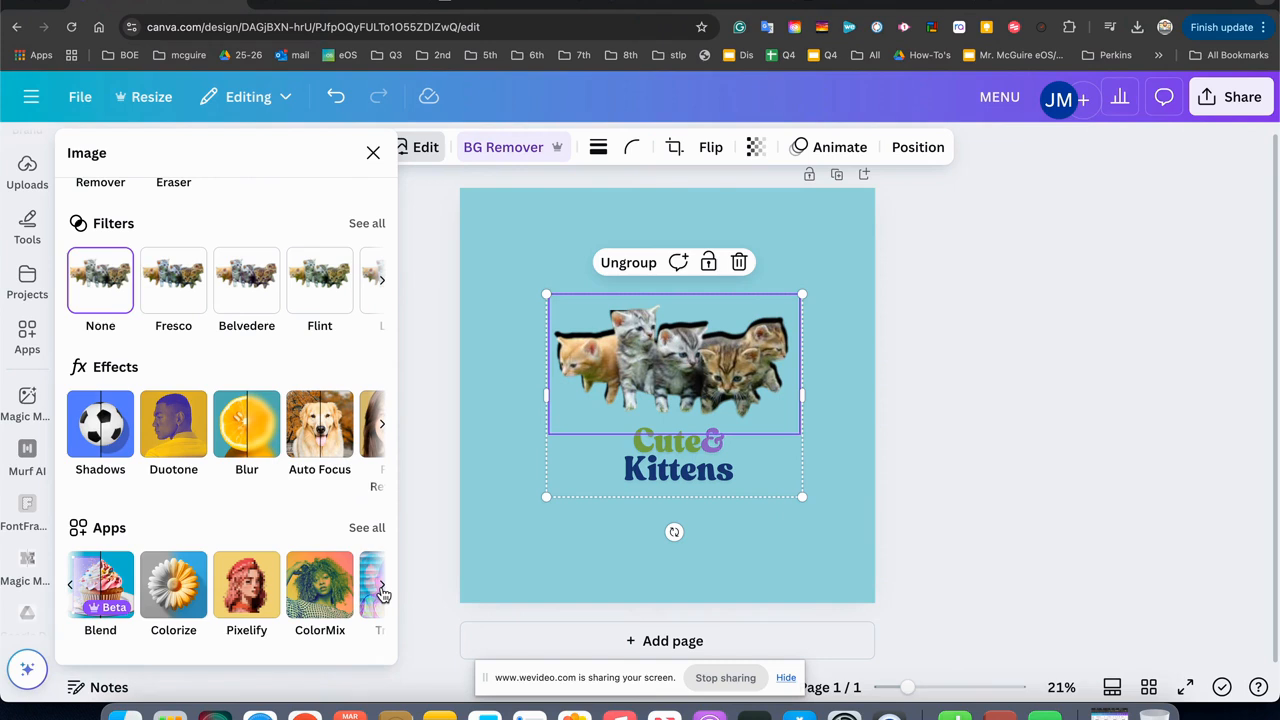
{"action": "left_click", "coordinate": [381, 586]}
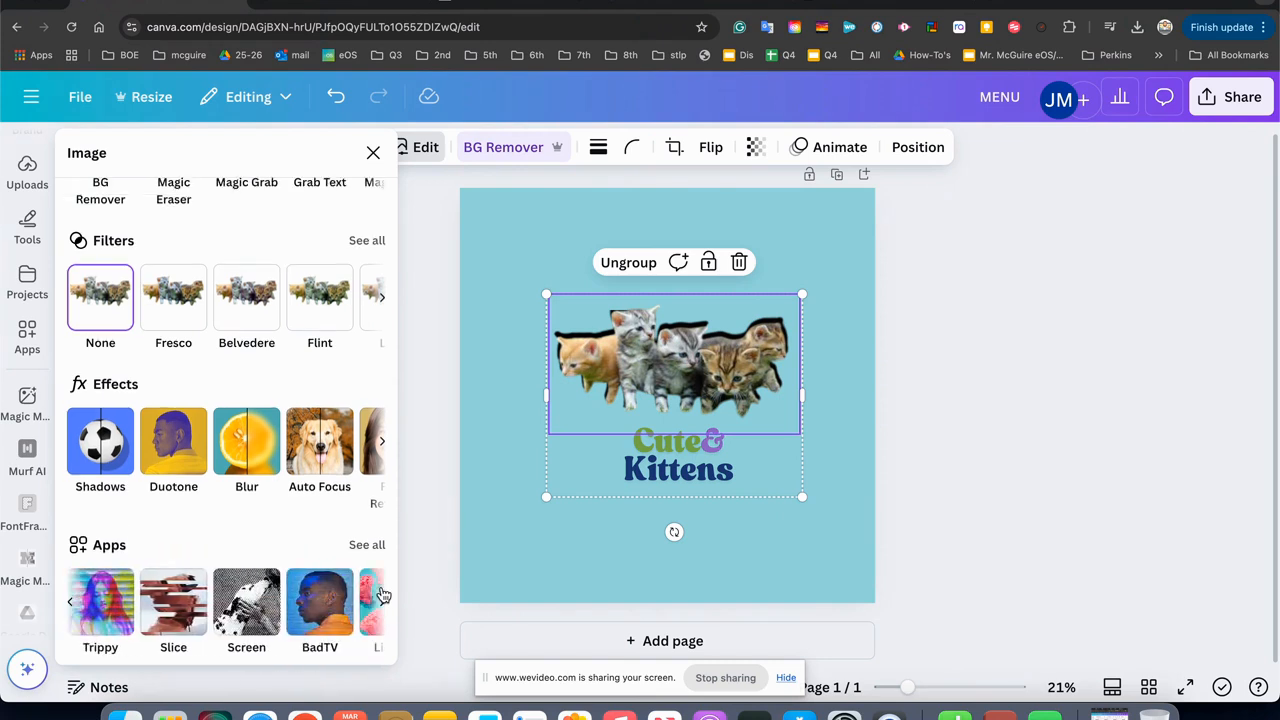
{"action": "scroll", "coordinate": [268, 535], "scroll_direction": "up", "scroll_amount": 2}
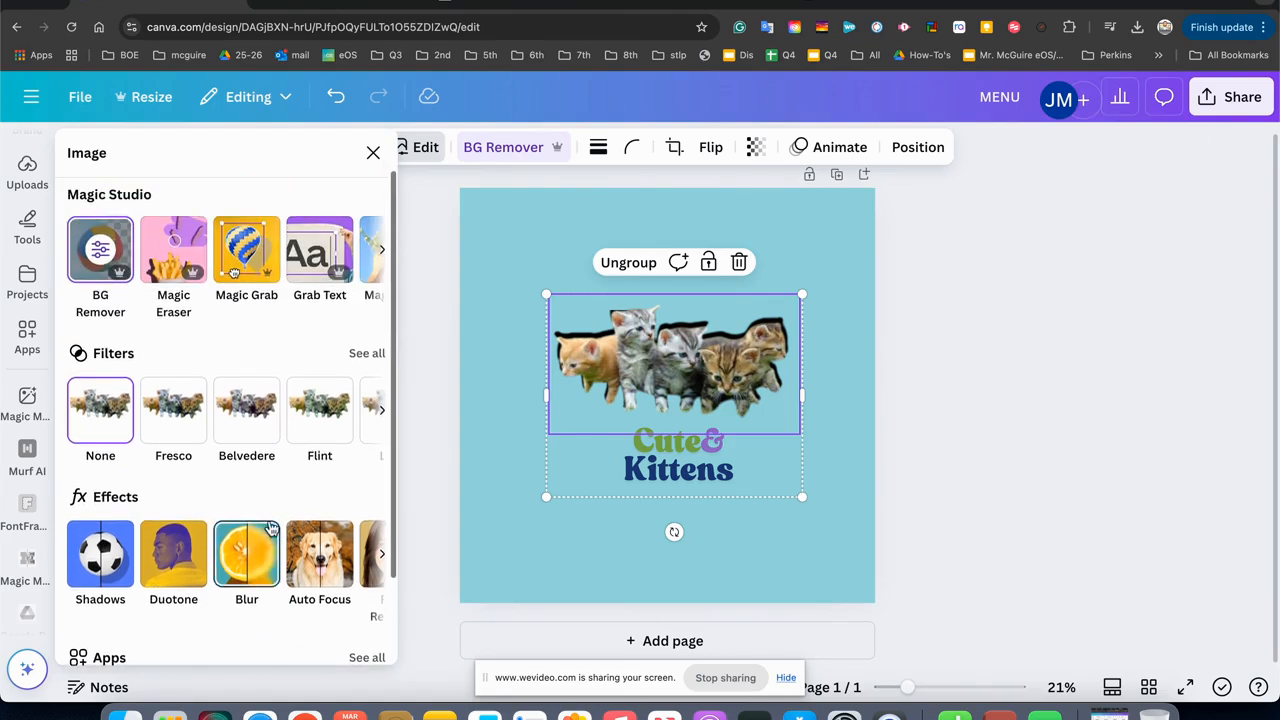
{"action": "scroll", "coordinate": [266, 520], "scroll_direction": "up", "scroll_amount": 1}
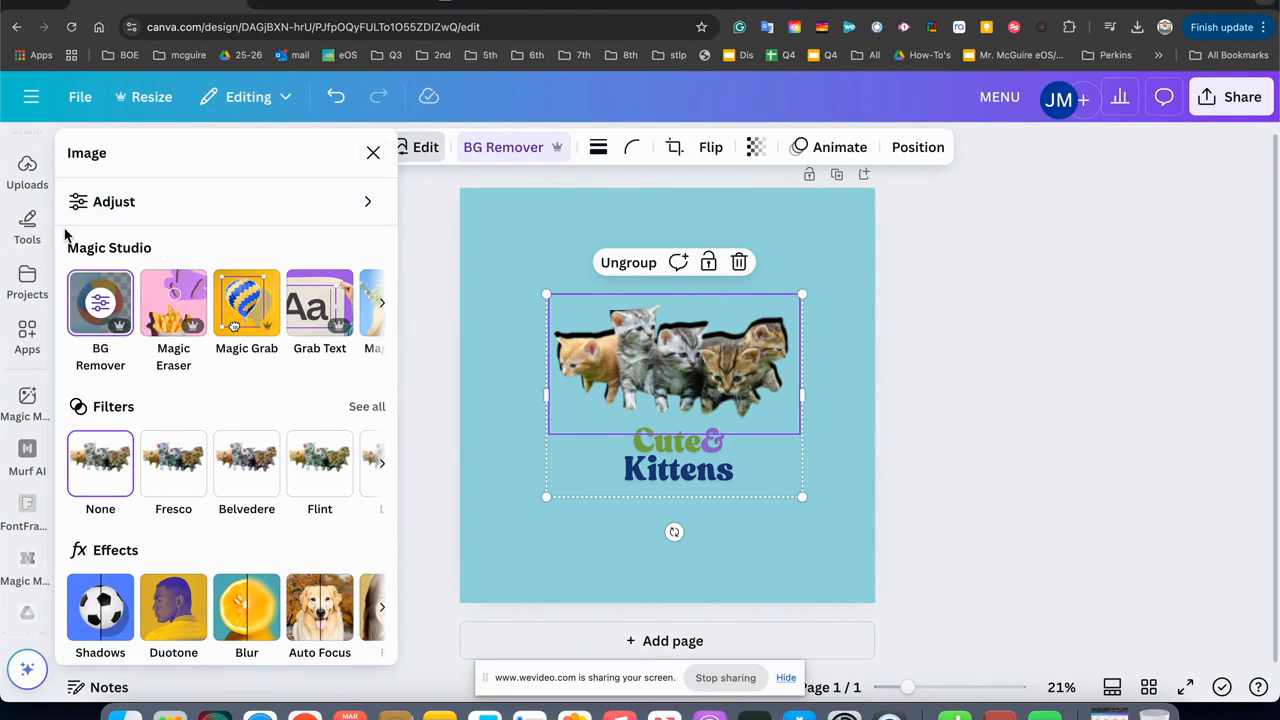
{"action": "left_click", "coordinate": [374, 154]}
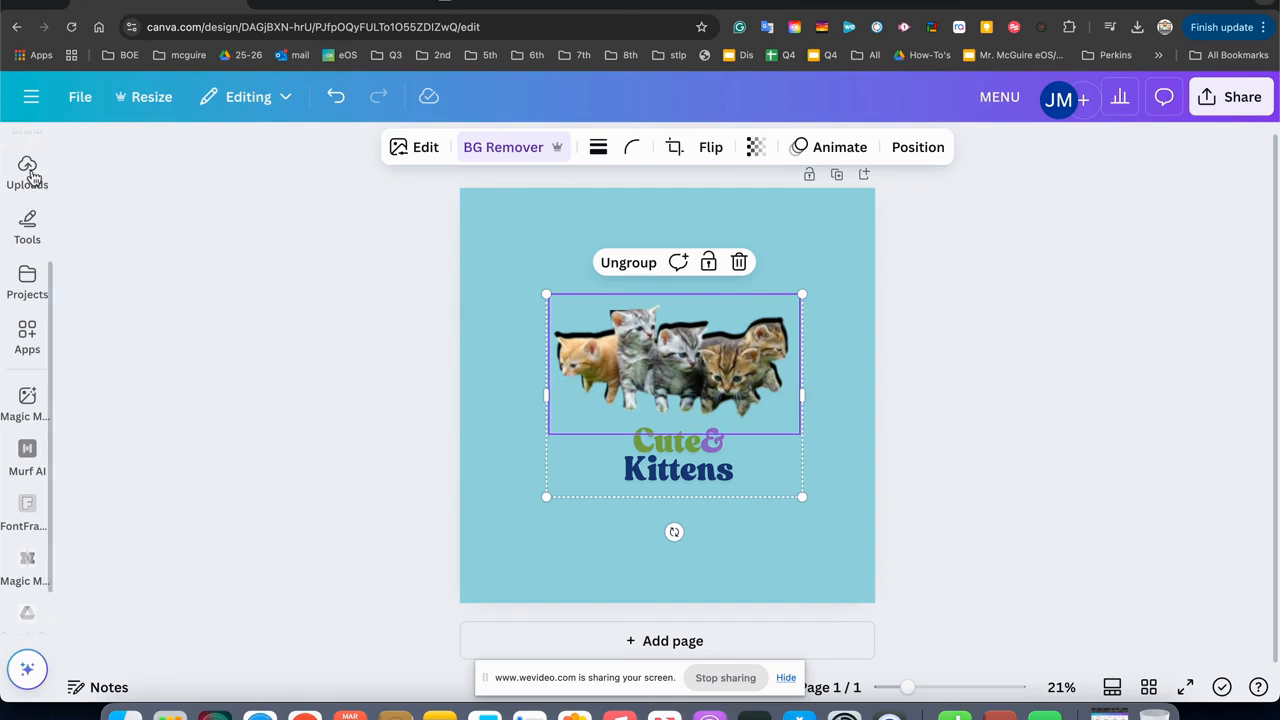
Enlarge the kittens and caption group to a caption size of about 309 and centre it on the page.
{"action": "left_click", "coordinate": [164, 278]}
{"action": "left_click", "coordinate": [634, 372]}
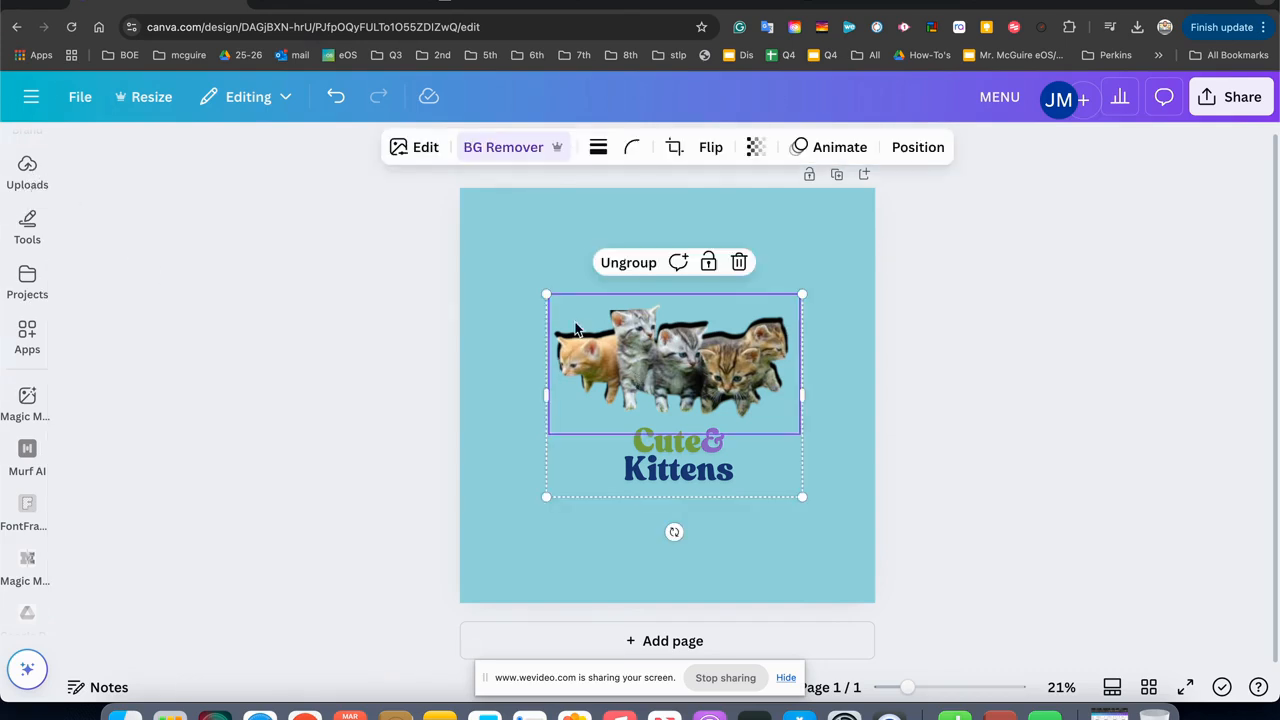
{"action": "left_click_drag", "start_coordinate": [546, 294], "coordinate": [501, 258]}
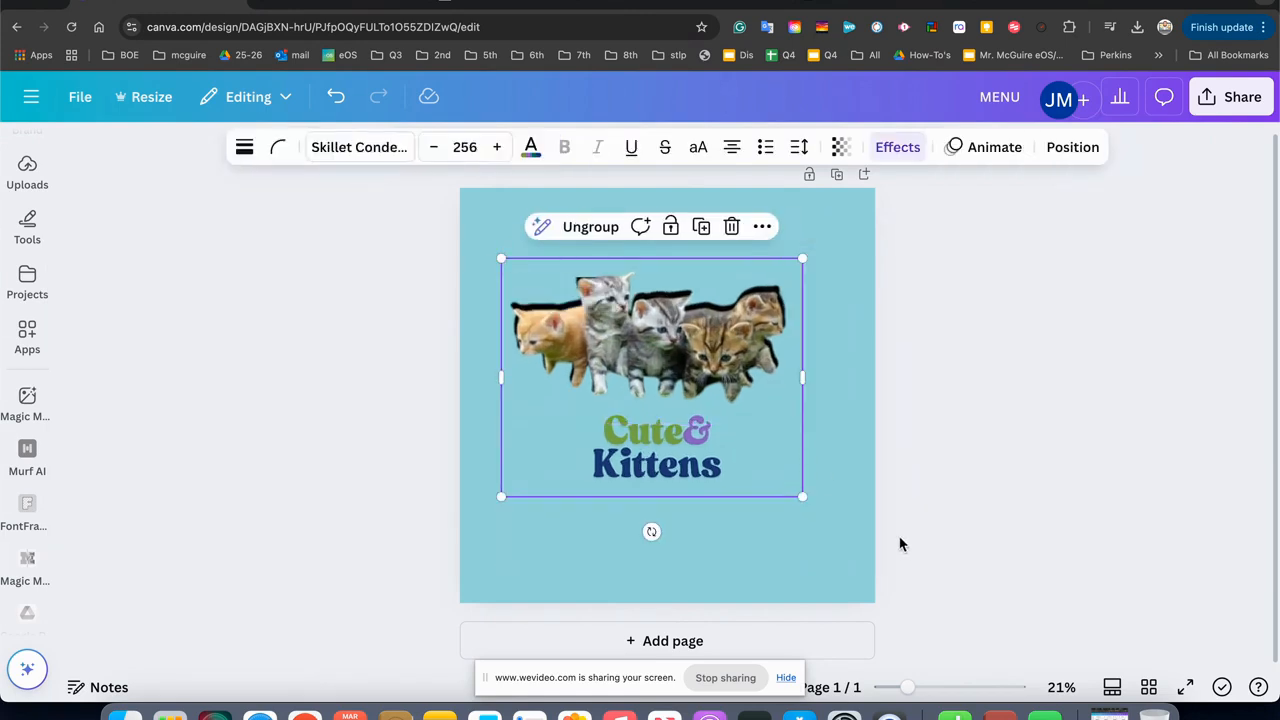
{"action": "left_click_drag", "start_coordinate": [803, 499], "coordinate": [869, 539]}
{"action": "mouse_move", "coordinate": [751, 396]}
{"action": "left_mouse_down"}
{"action": "mouse_move", "coordinate": [721, 394]}
{"action": "mouse_move", "coordinate": [735, 389]}
{"action": "left_mouse_up"}
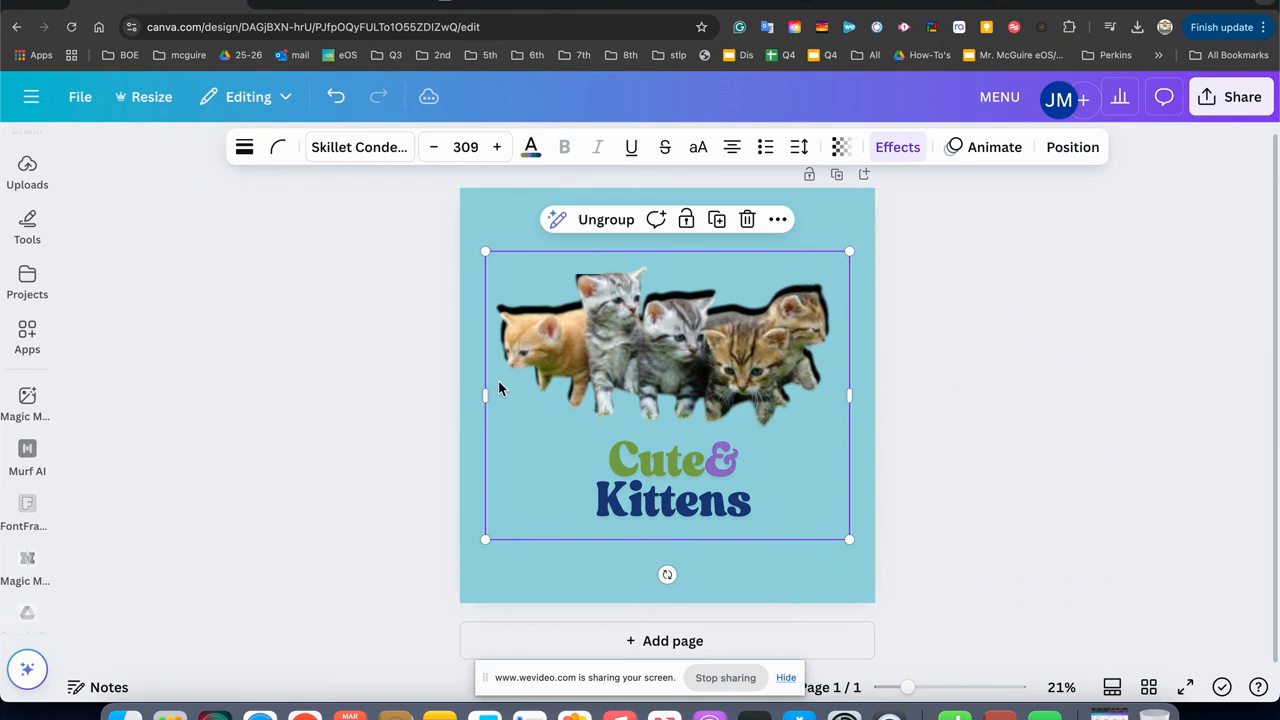
Enlarge the kittens and caption group to nearly the full page width, starting at the page's left edge, and centre it vertically.
{"action": "left_click", "coordinate": [211, 419]}
{"action": "left_click_drag", "start_coordinate": [632, 368], "coordinate": [612, 367]}
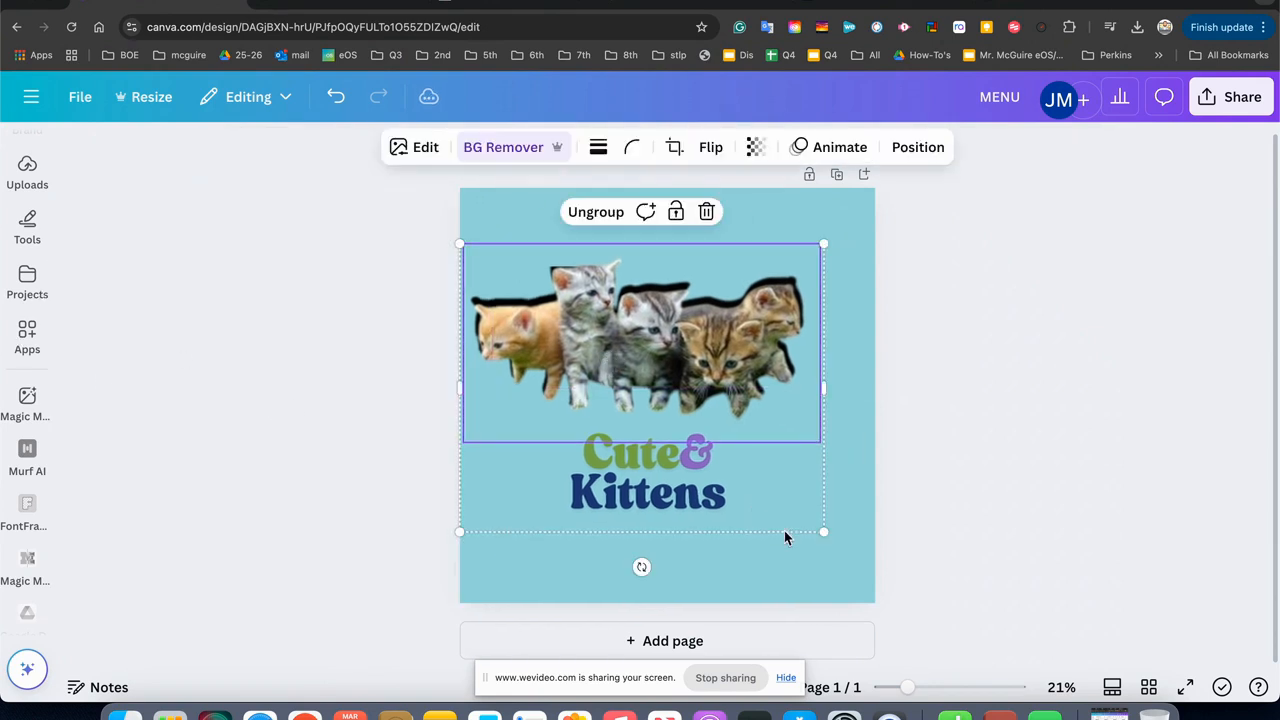
{"action": "left_click_drag", "start_coordinate": [823, 531], "coordinate": [867, 546]}
{"action": "left_click_drag", "start_coordinate": [732, 492], "coordinate": [723, 477]}
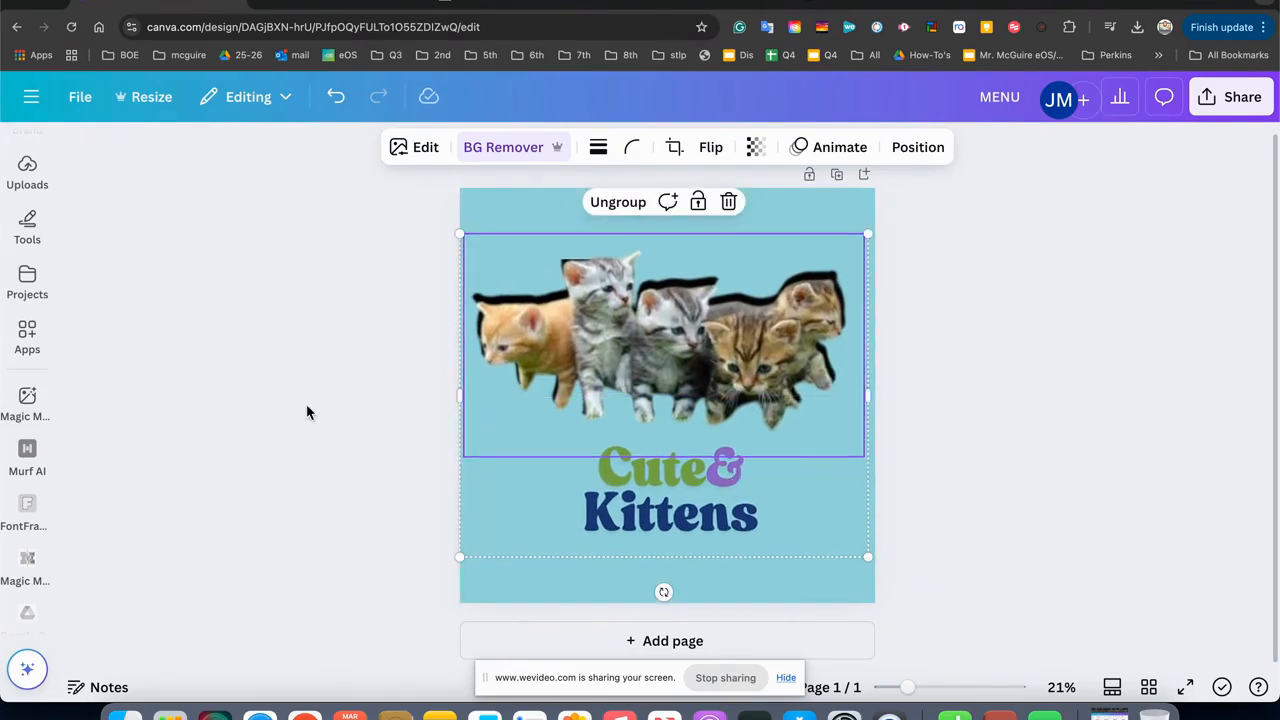
Browse the element search results for shapes across the Shapes, Mockups, Charts, Frames and Photos categories.
{"action": "left_click", "coordinate": [258, 426]}
{"action": "left_click_drag", "start_coordinate": [44, 576], "coordinate": [37, 351]}
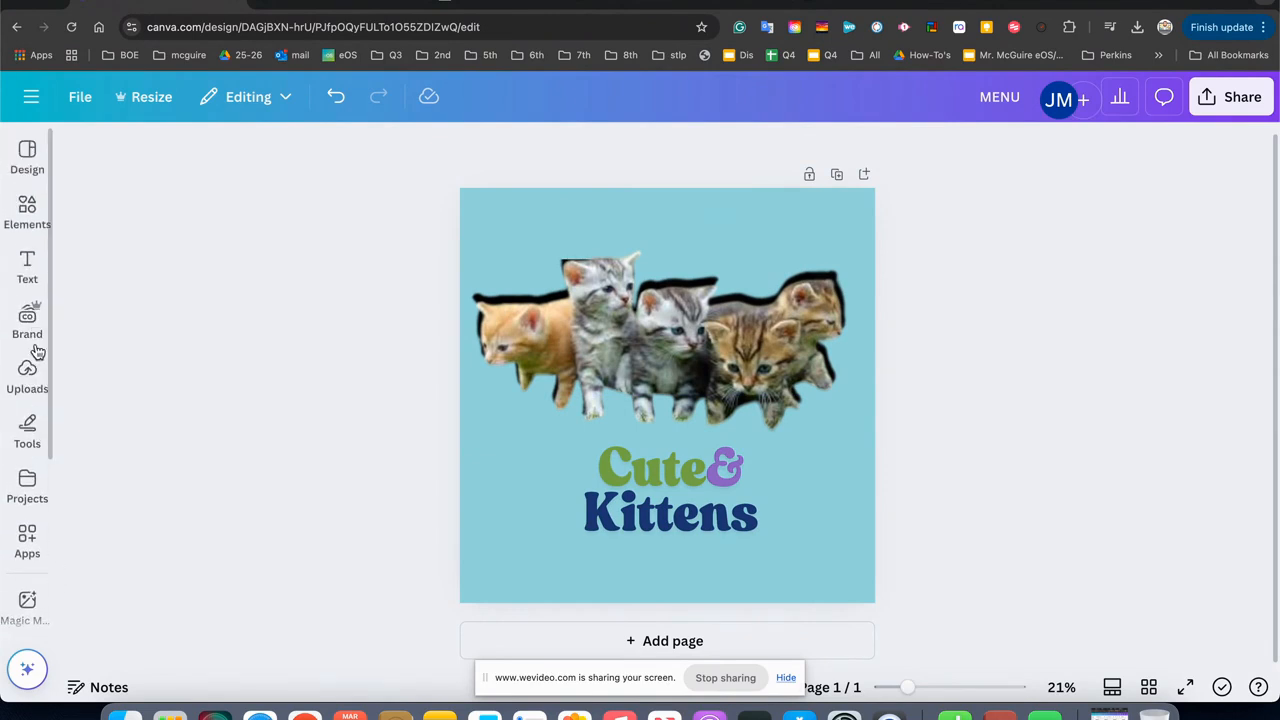
{"action": "left_click", "coordinate": [29, 214]}
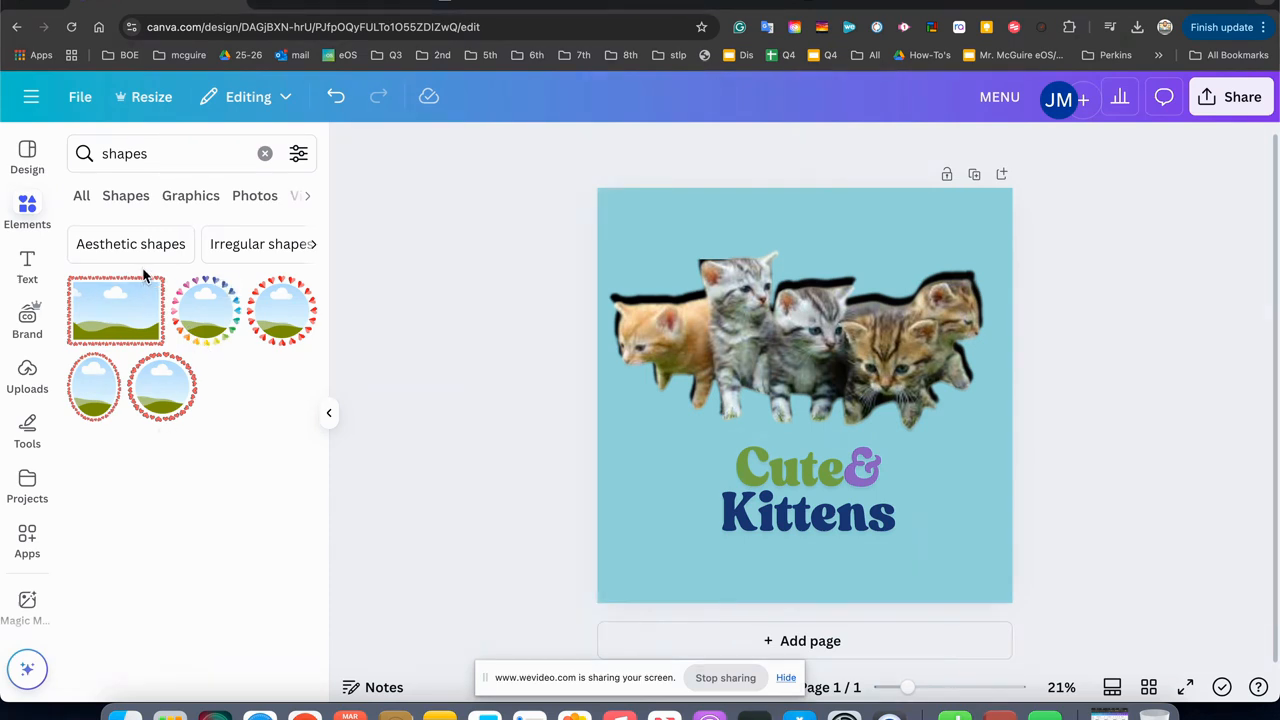
{"action": "left_click", "coordinate": [126, 197]}
{"action": "left_click", "coordinate": [307, 199]}
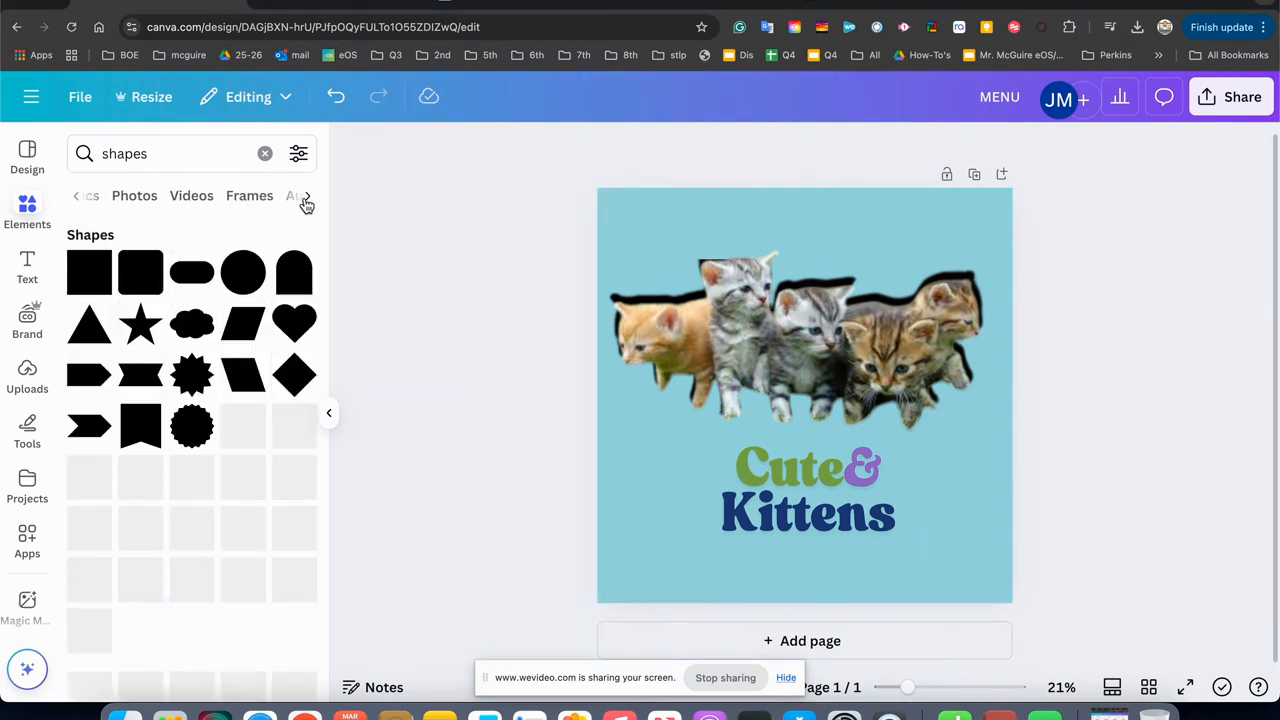
{"action": "left_click", "coordinate": [304, 200]}
{"action": "left_click", "coordinate": [266, 202]}
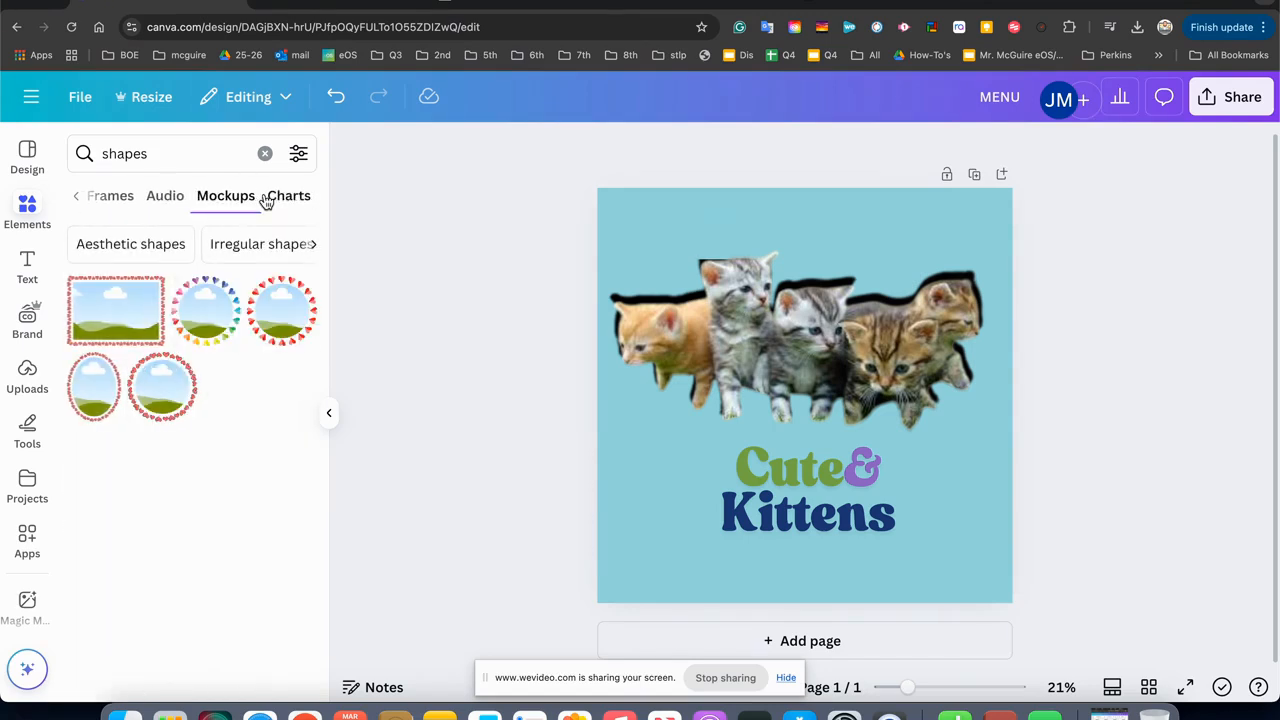
{"action": "left_click", "coordinate": [273, 205]}
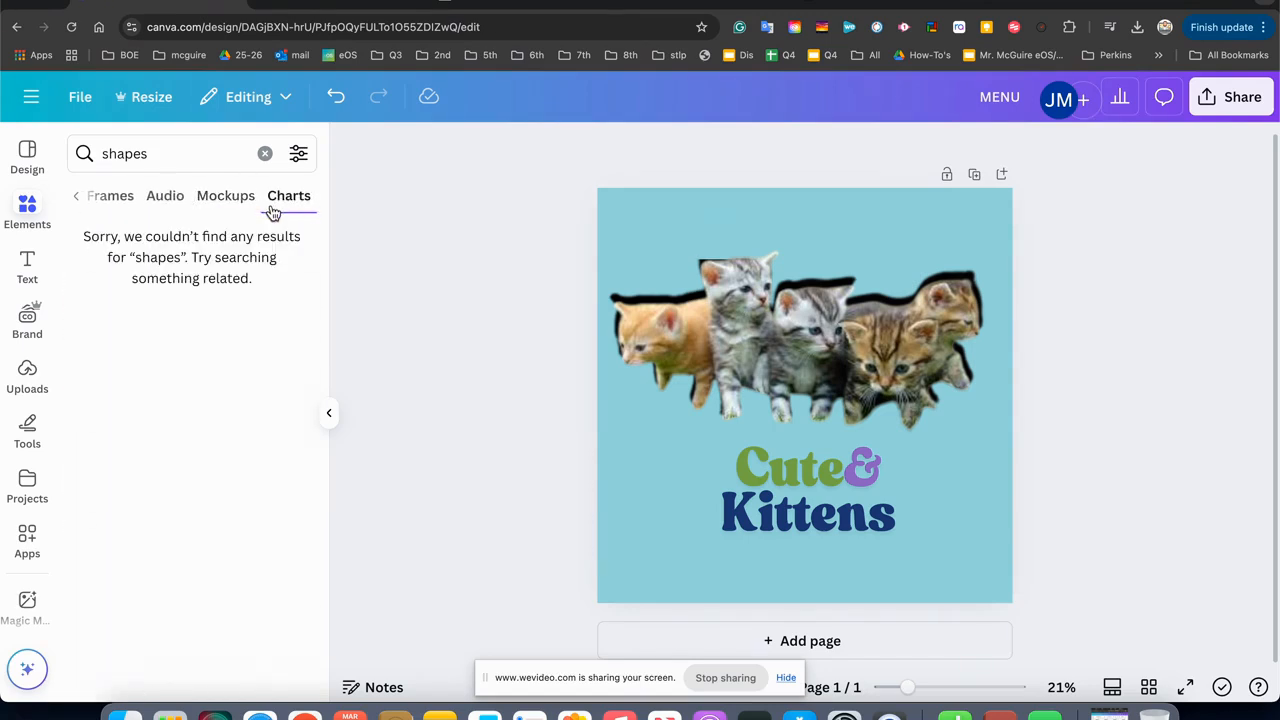
{"action": "left_click", "coordinate": [165, 200]}
{"action": "left_click", "coordinate": [134, 198]}
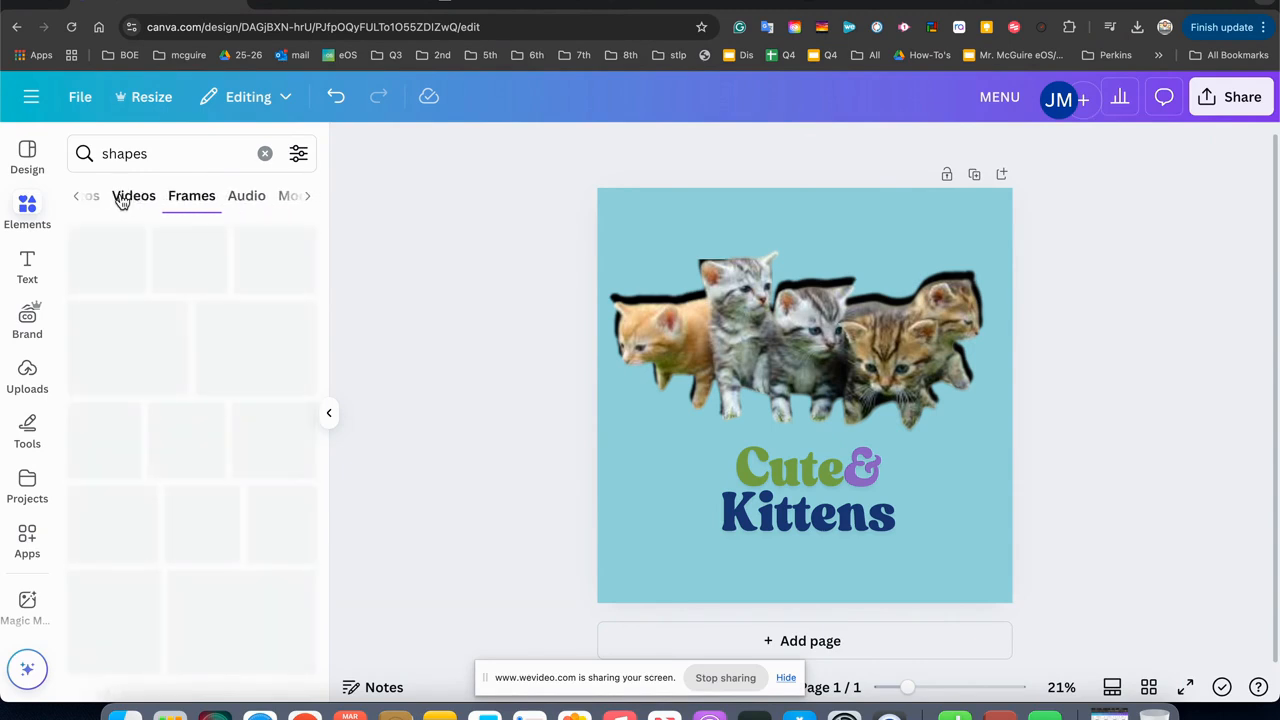
{"action": "scroll", "coordinate": [212, 516], "scroll_direction": "down", "scroll_amount": 3}
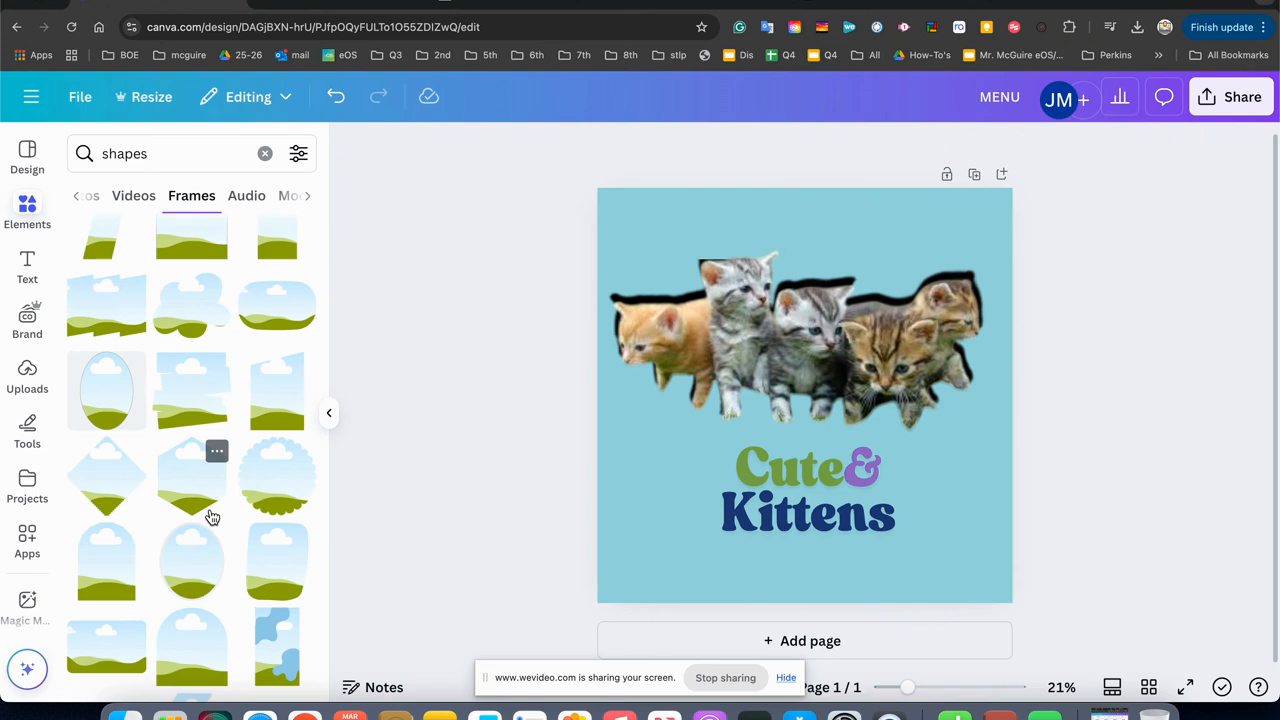
{"action": "scroll", "coordinate": [189, 469], "scroll_direction": "up", "scroll_amount": 3}
{"action": "left_click", "coordinate": [78, 206]}
{"action": "left_click", "coordinate": [186, 201]}
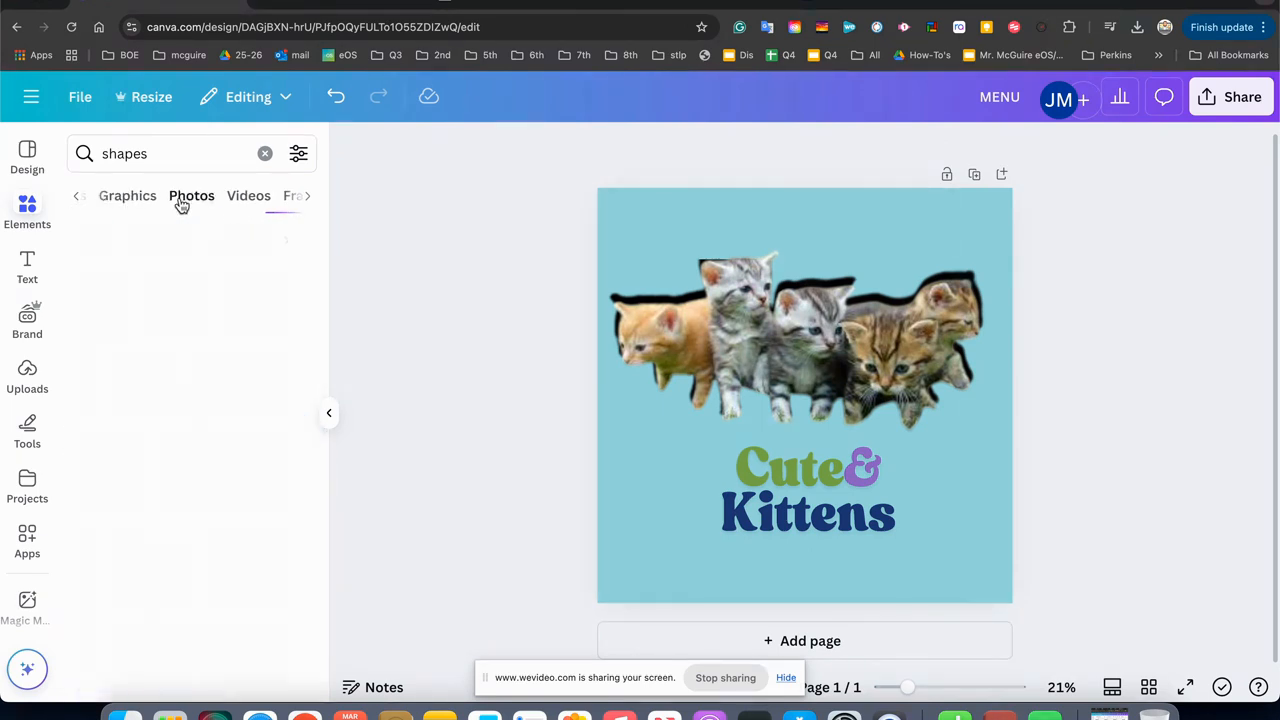
Add the yellow comic burst from the shapes graphics and enlarge it beyond the page edges so it covers most of the page.
{"action": "left_click", "coordinate": [117, 197]}
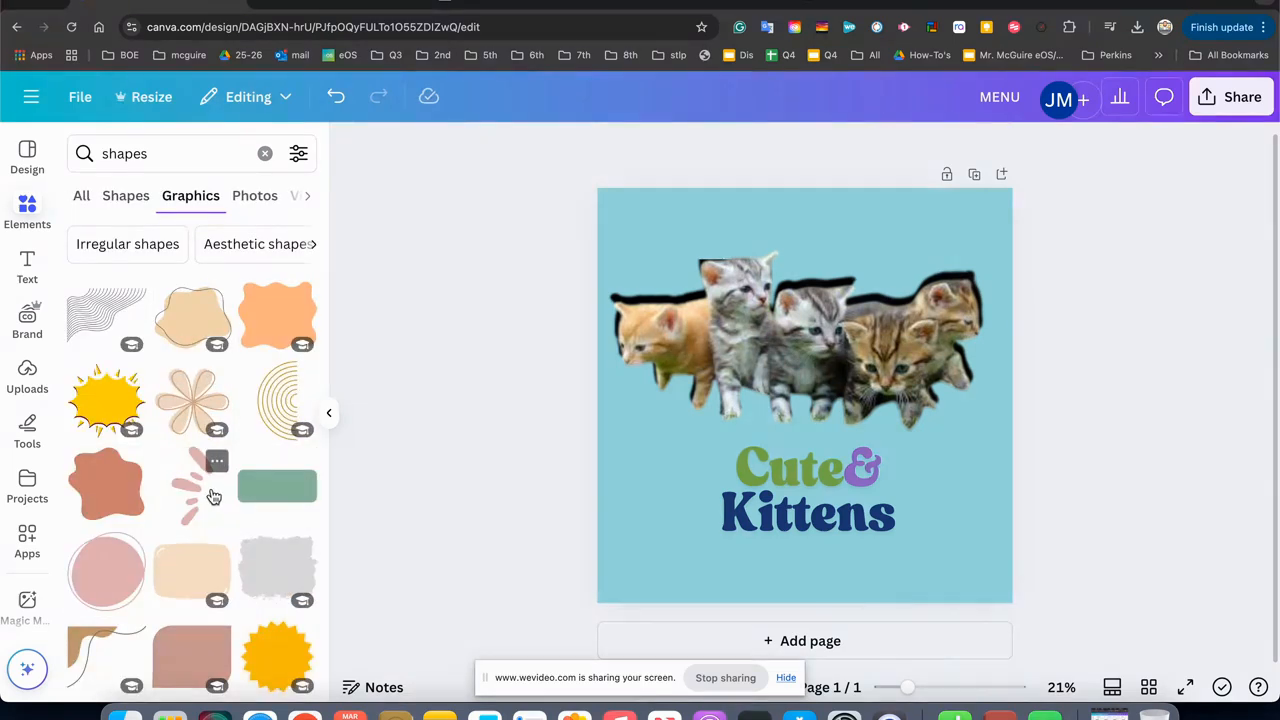
{"action": "left_click", "coordinate": [100, 405]}
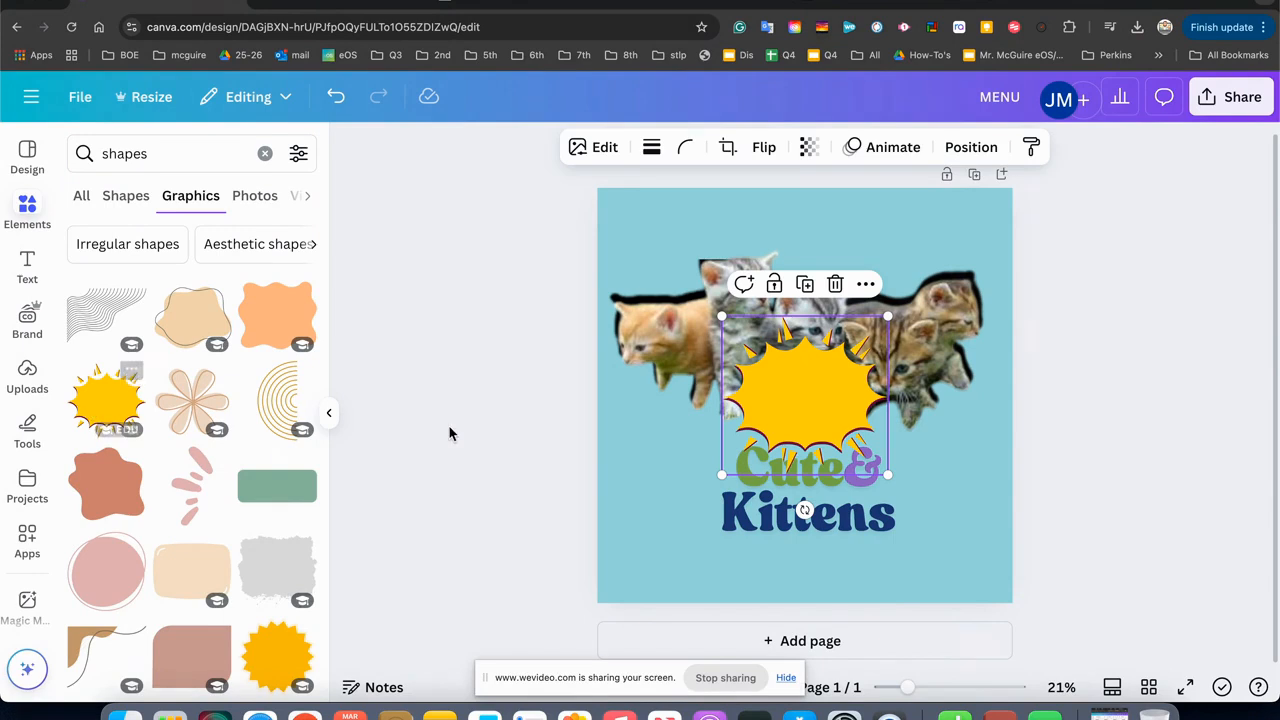
{"action": "left_click_drag", "start_coordinate": [805, 420], "coordinate": [668, 308]}
{"action": "left_click_drag", "start_coordinate": [745, 357], "coordinate": [1077, 600]}
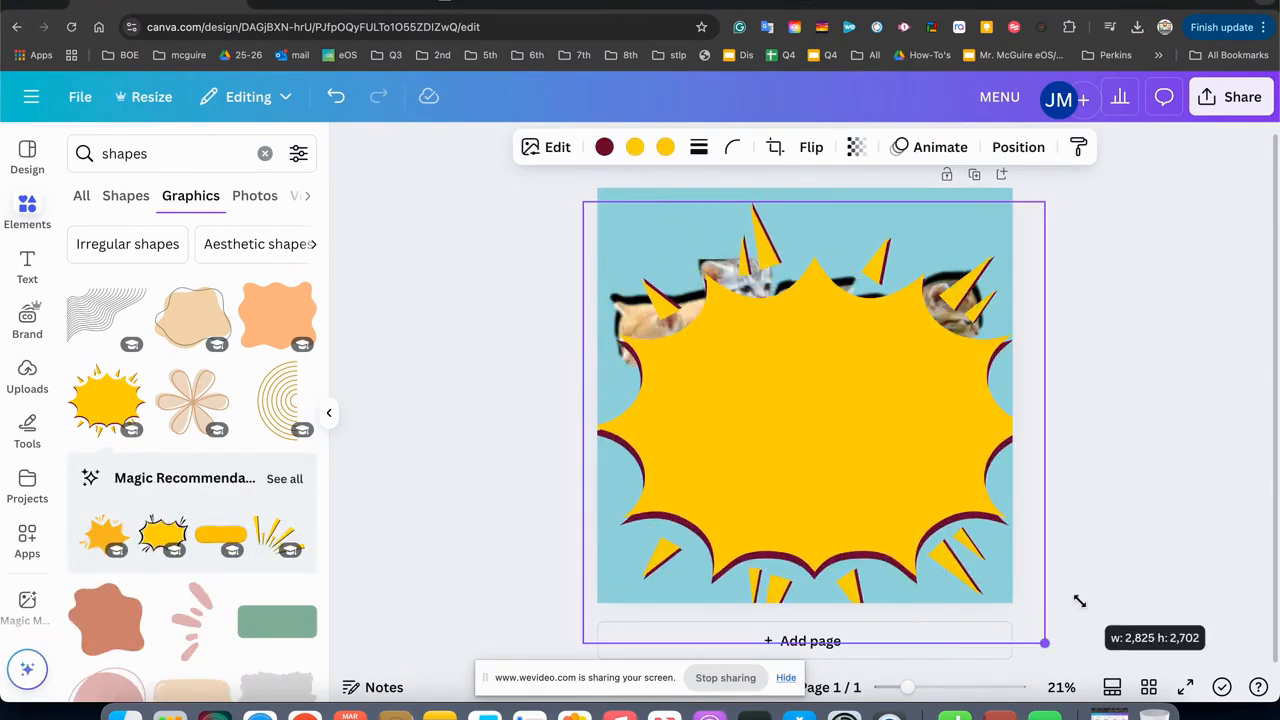
{"action": "left_click_drag", "start_coordinate": [1036, 552], "coordinate": [1016, 500]}
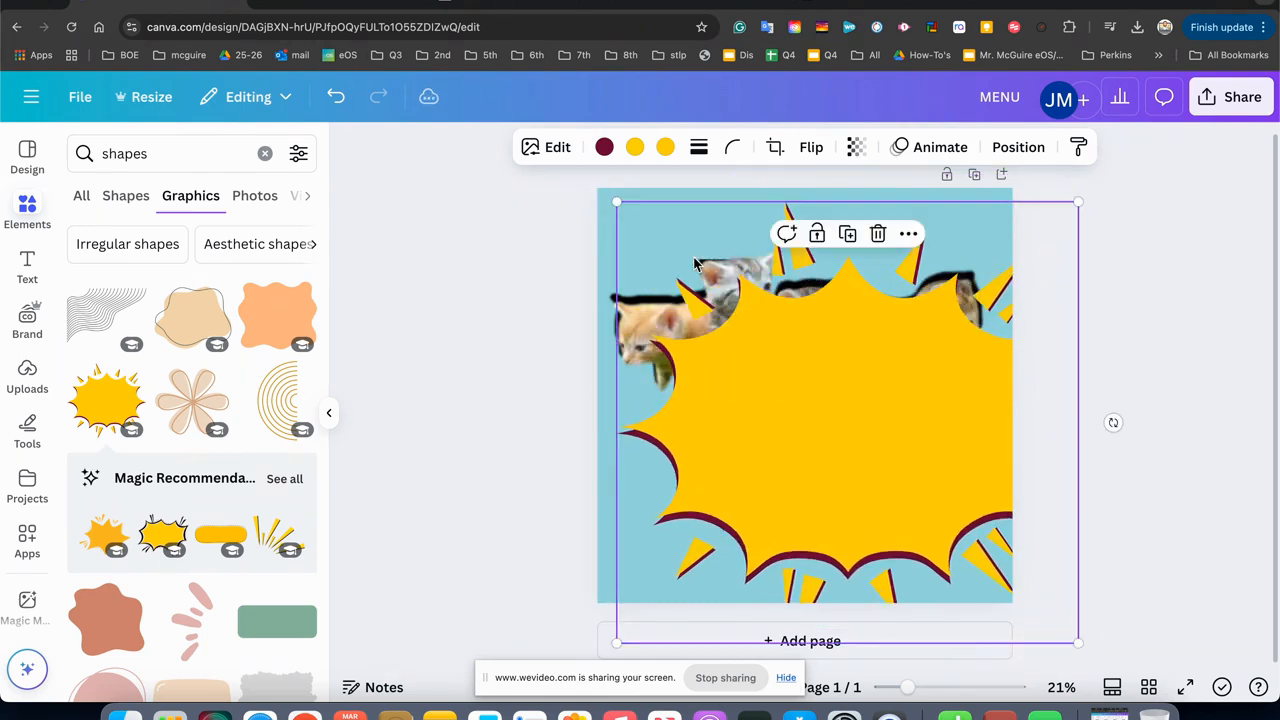
{"action": "left_click_drag", "start_coordinate": [617, 202], "coordinate": [493, 120]}
Send the yellow burst one layer backward, behind the kittens and caption group, and nudge that group slightly upward.
{"action": "right_click", "coordinate": [749, 355]}
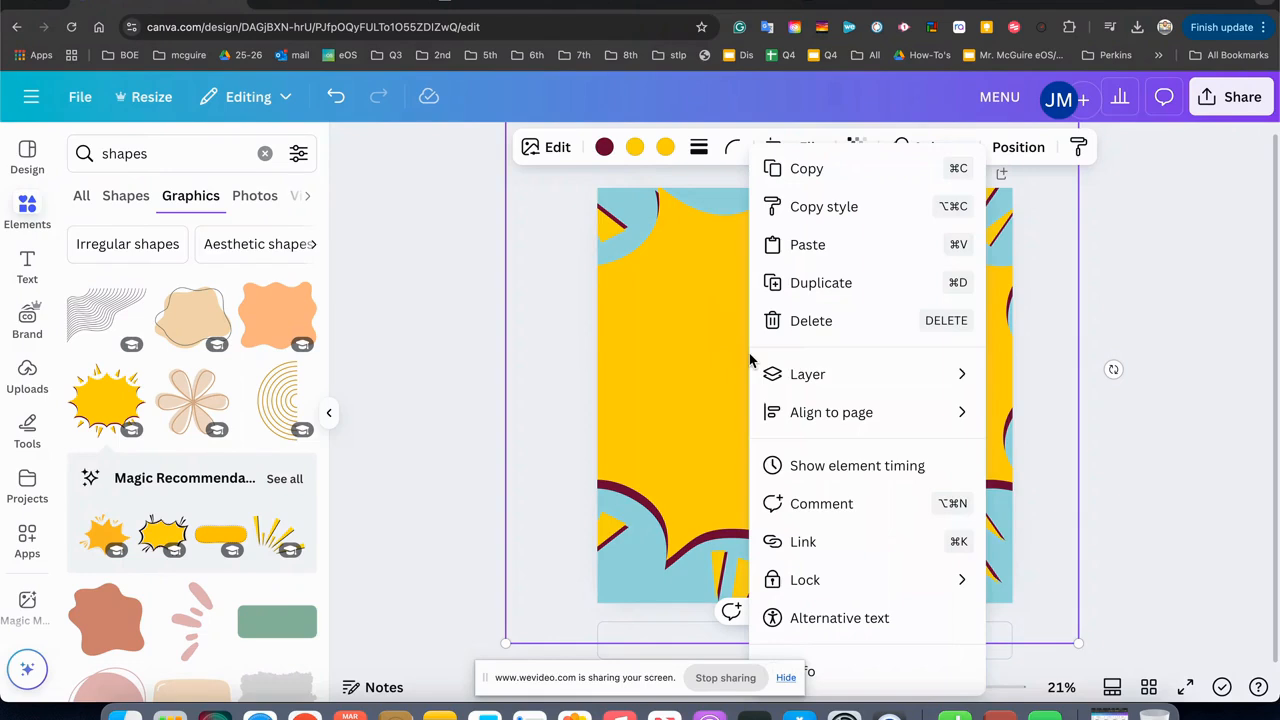
{"action": "mouse_move", "coordinate": [798, 376]}
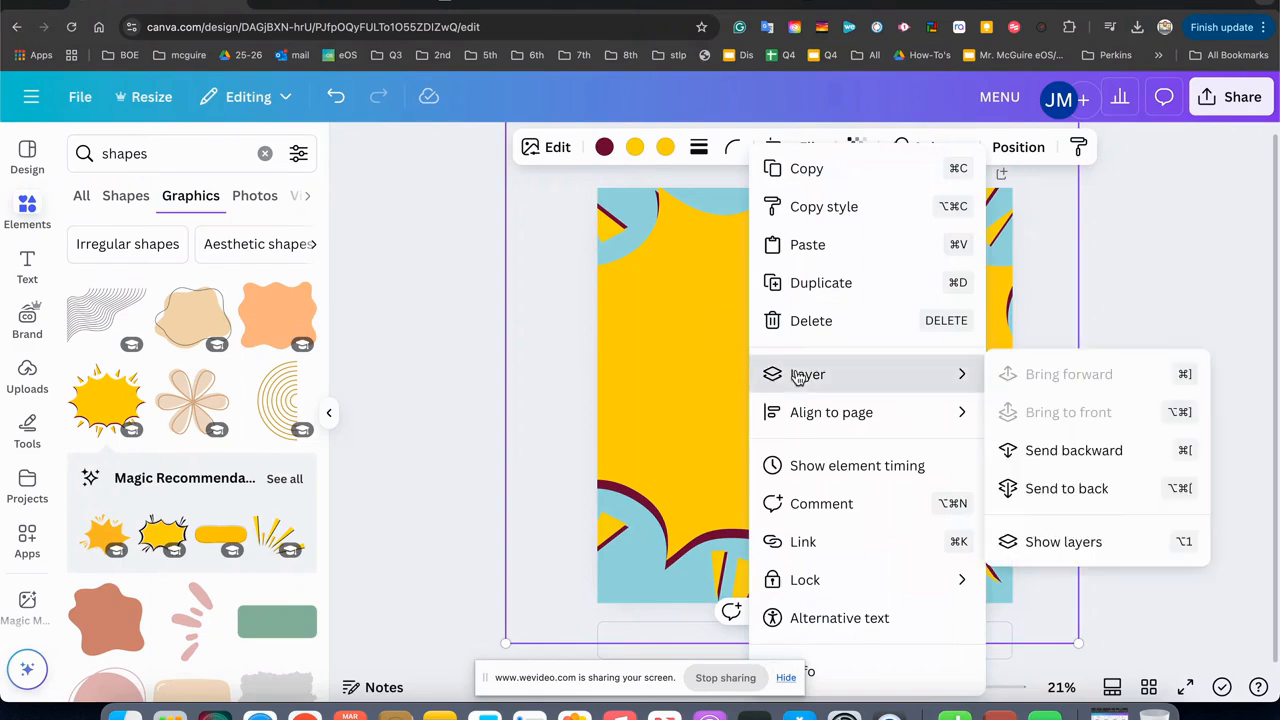
{"action": "left_click", "coordinate": [1008, 455]}
{"action": "left_click", "coordinate": [865, 392]}
{"action": "left_click_drag", "start_coordinate": [865, 392], "coordinate": [858, 380]}
{"action": "left_click", "coordinate": [1165, 416]}
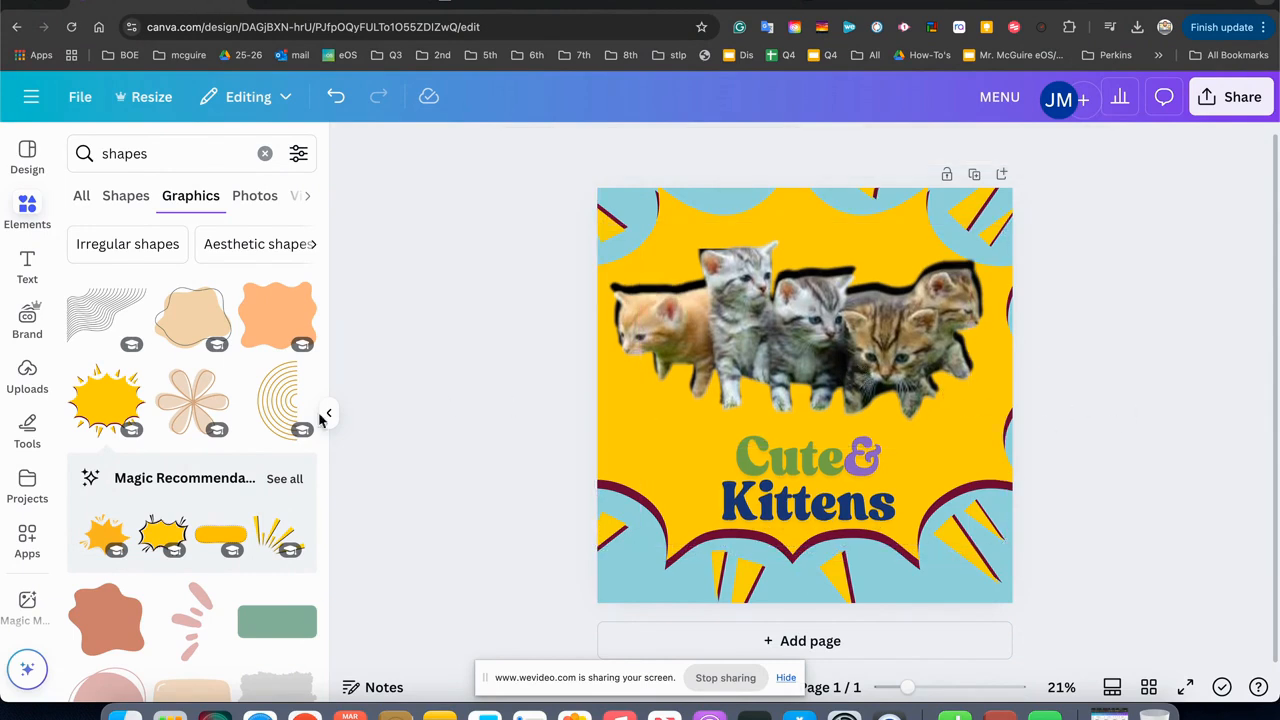
Add the brown corner graphic with the curved line, fit it into the page's top-left corner and shrink it slightly.
{"action": "scroll", "coordinate": [128, 435], "scroll_direction": "down", "scroll_amount": 3}
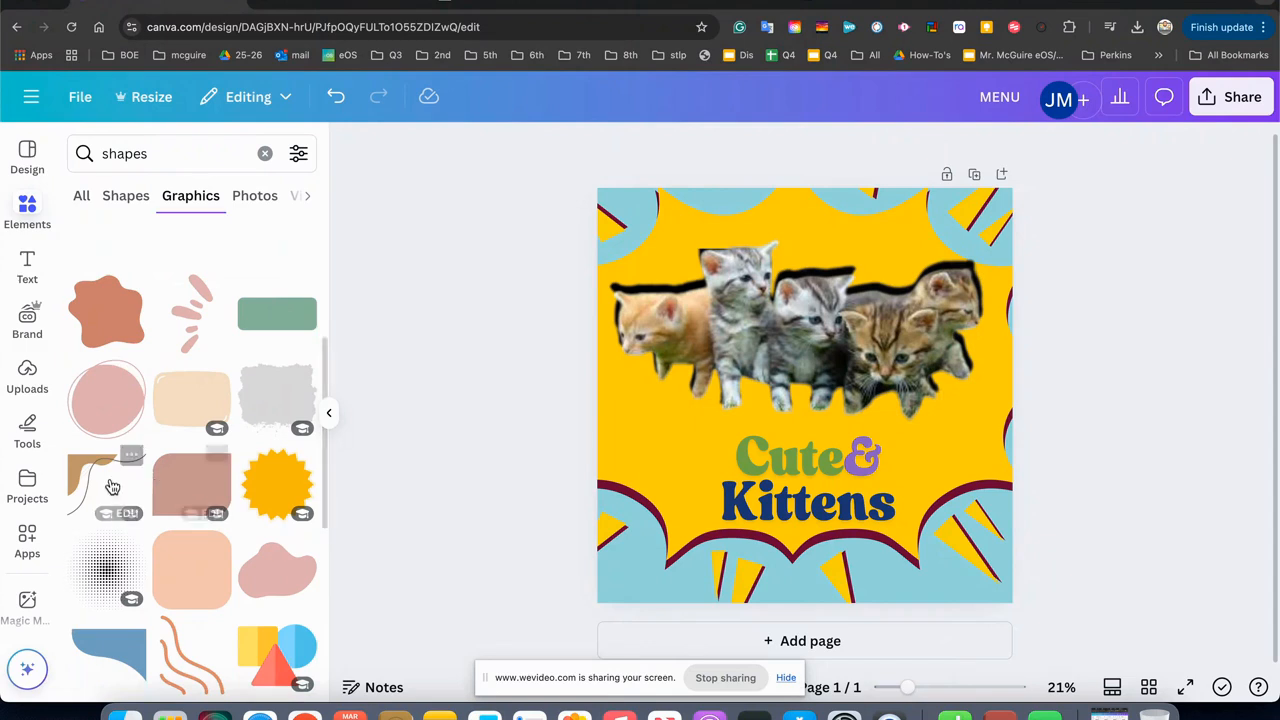
{"action": "left_click", "coordinate": [112, 487]}
{"action": "left_click_drag", "start_coordinate": [715, 299], "coordinate": [610, 209]}
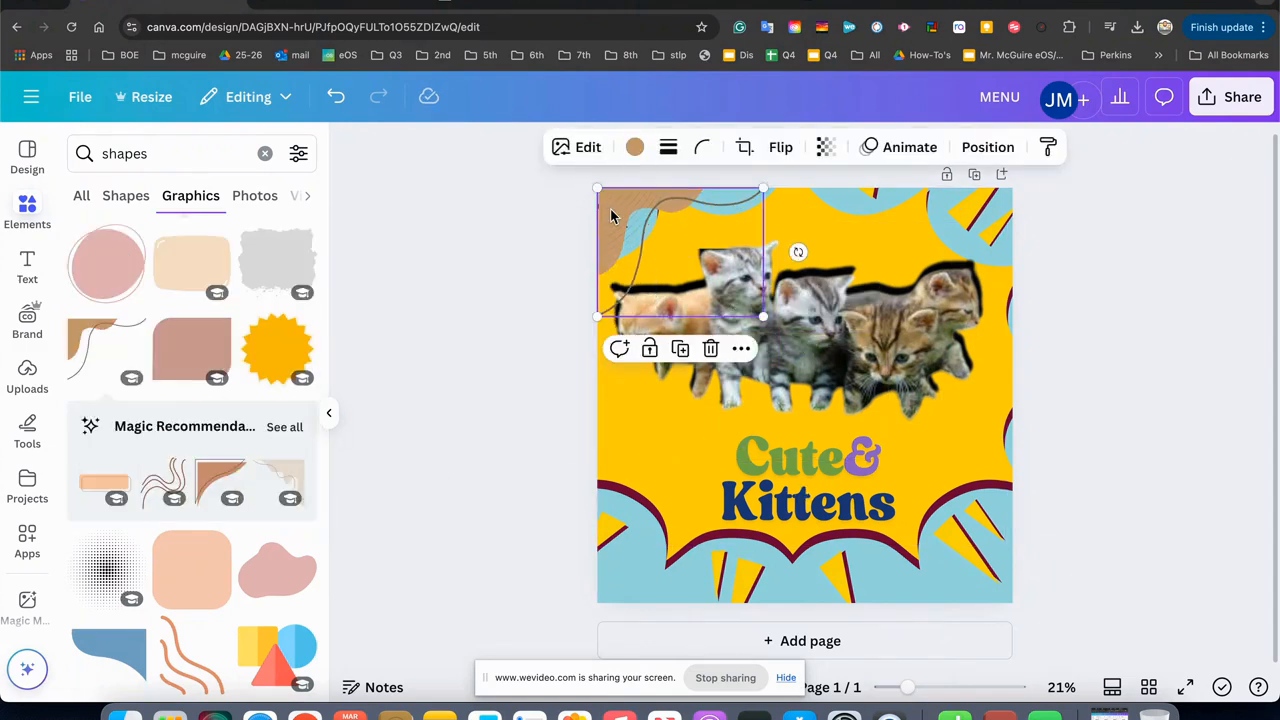
{"action": "left_click_drag", "start_coordinate": [763, 316], "coordinate": [713, 277]}
{"action": "left_click", "coordinate": [470, 298]}
{"action": "left_click", "coordinate": [612, 201]}
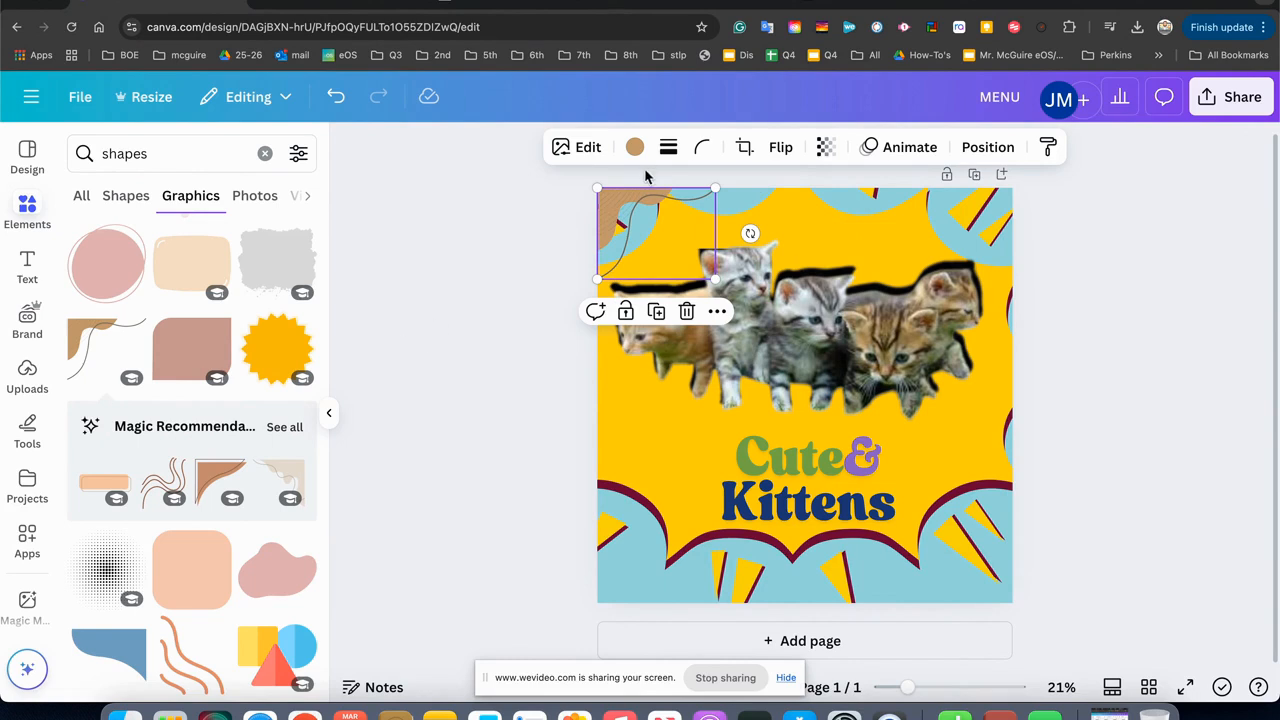
{"action": "left_click_drag", "start_coordinate": [615, 220], "coordinate": [857, 210]}
{"action": "left_click_drag", "start_coordinate": [839, 269], "coordinate": [836, 352]}
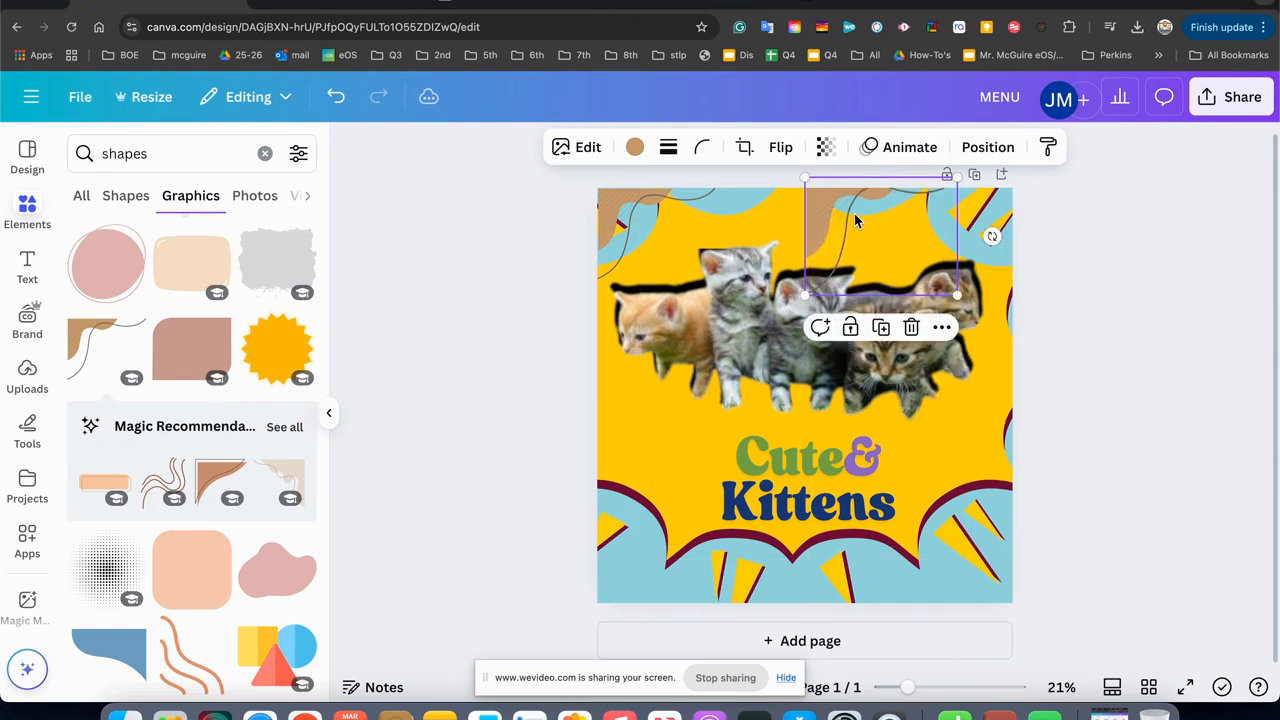
{"action": "key", "text": "Delete"}
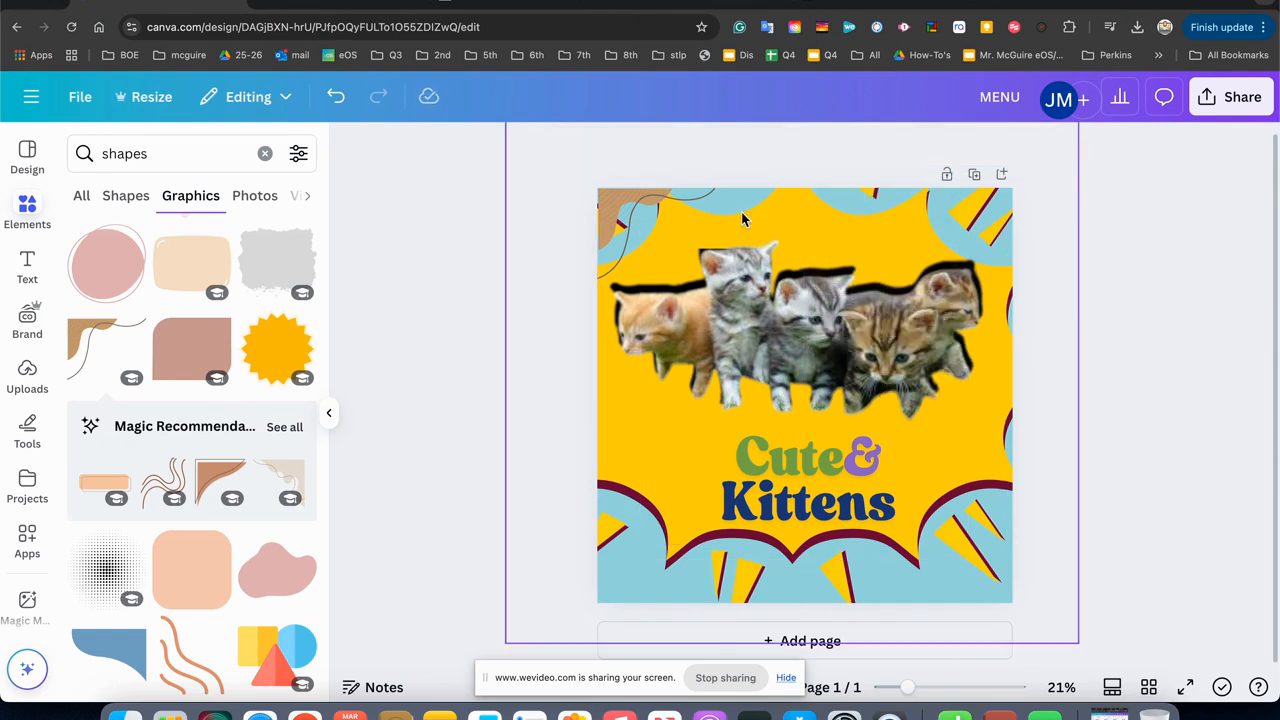
Duplicate the brown corner graphic, move the copy near the page's bottom-left corner and rotate it about 90° counterclockwise.
{"action": "left_click", "coordinate": [623, 207]}
{"action": "left_click_drag", "start_coordinate": [623, 207], "coordinate": [810, 207]}
{"action": "right_click", "coordinate": [810, 207]}
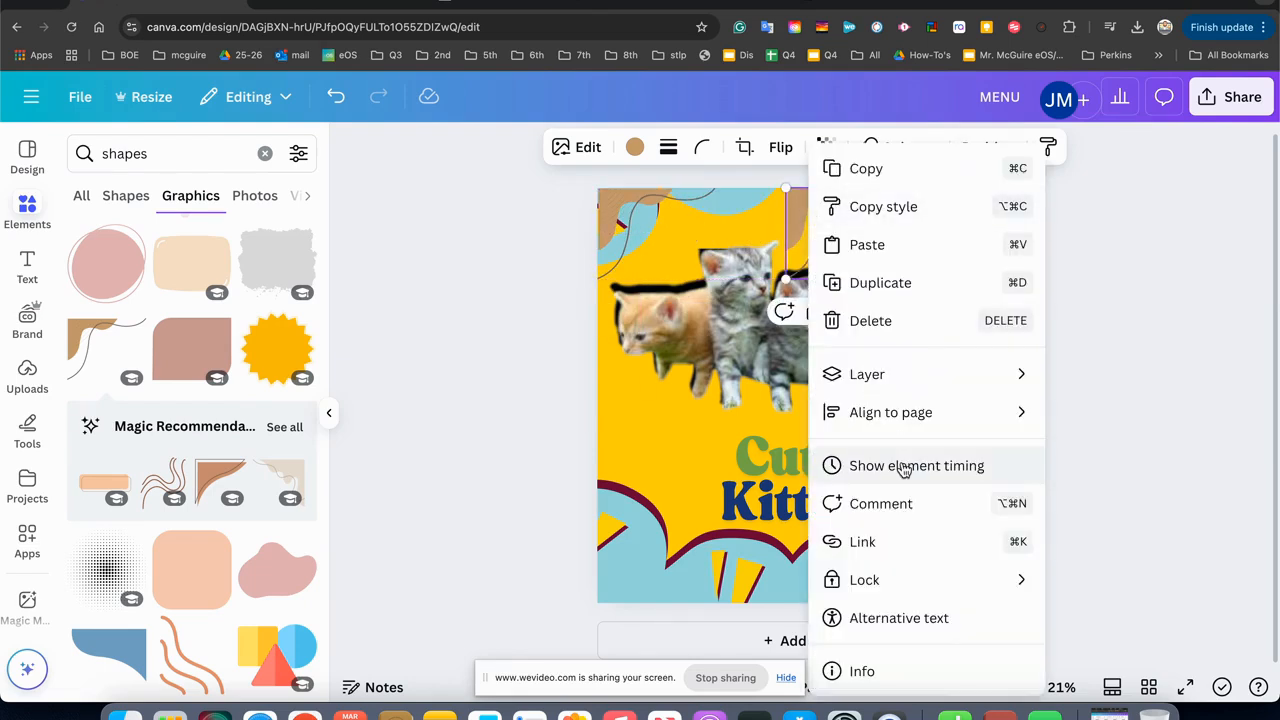
{"action": "mouse_move", "coordinate": [903, 430]}
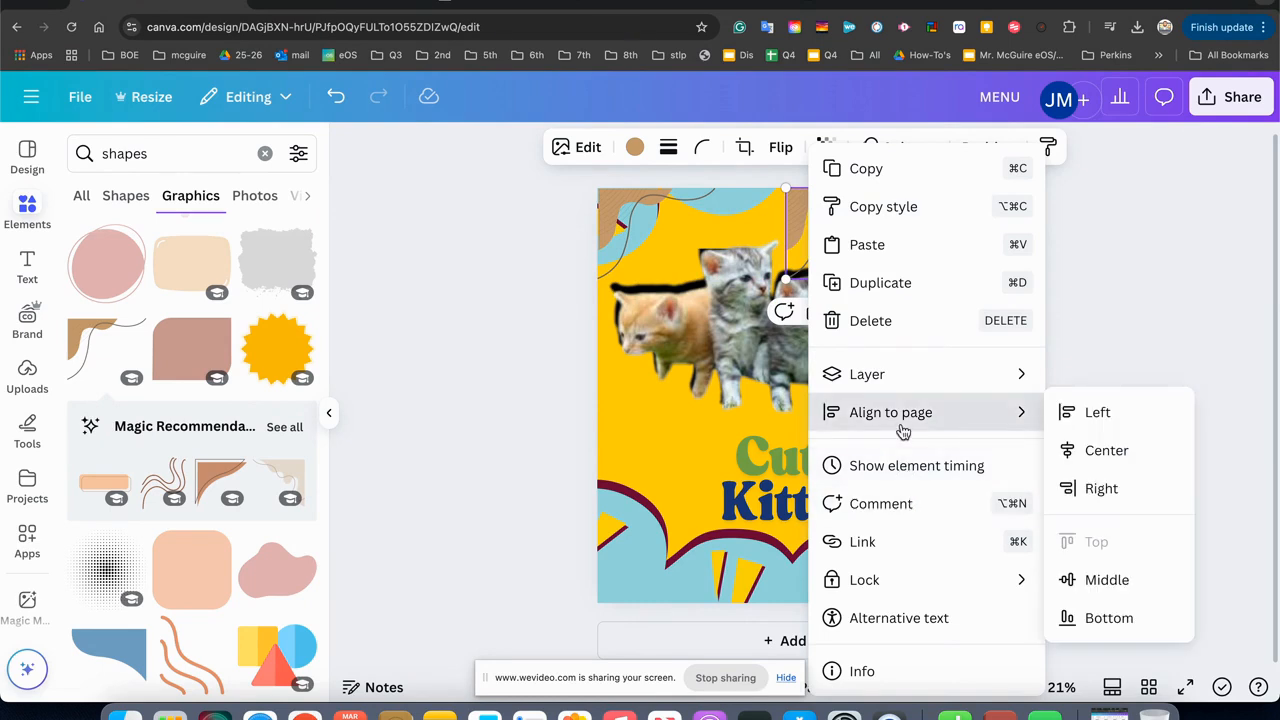
{"action": "mouse_move", "coordinate": [901, 393]}
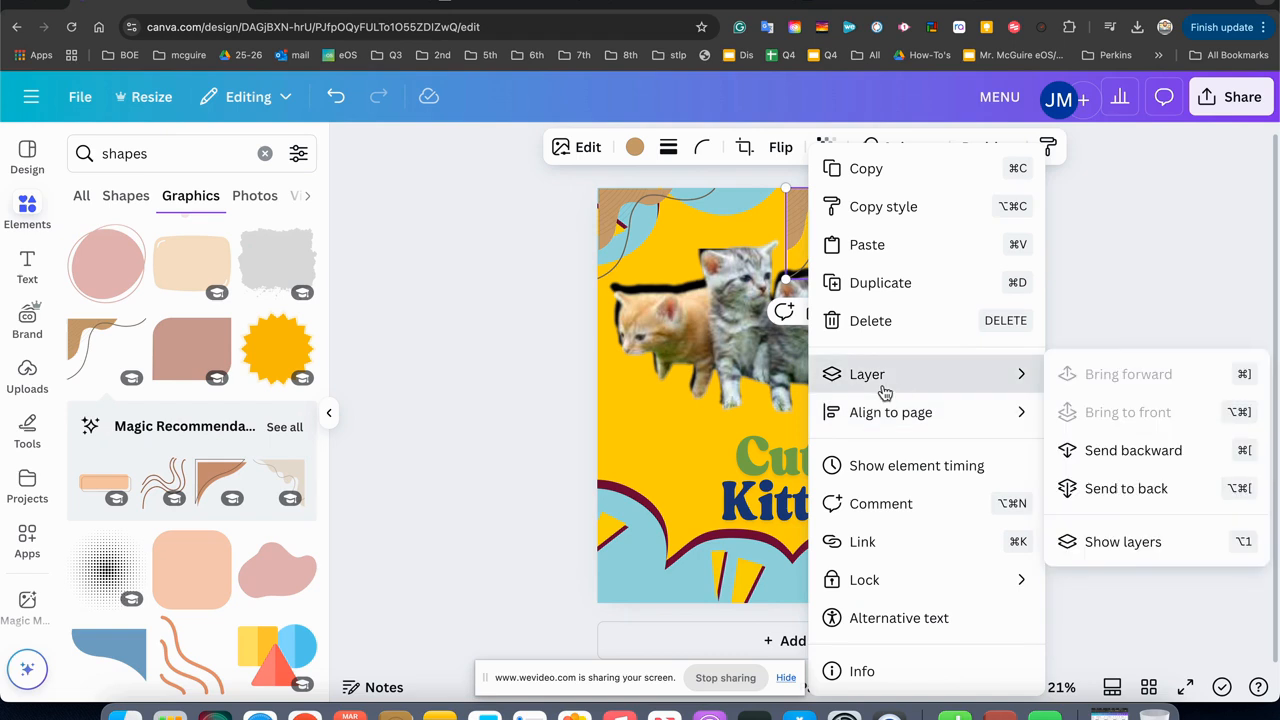
{"action": "left_click", "coordinate": [443, 372]}
{"action": "left_click_drag", "start_coordinate": [885, 240], "coordinate": [662, 461]}
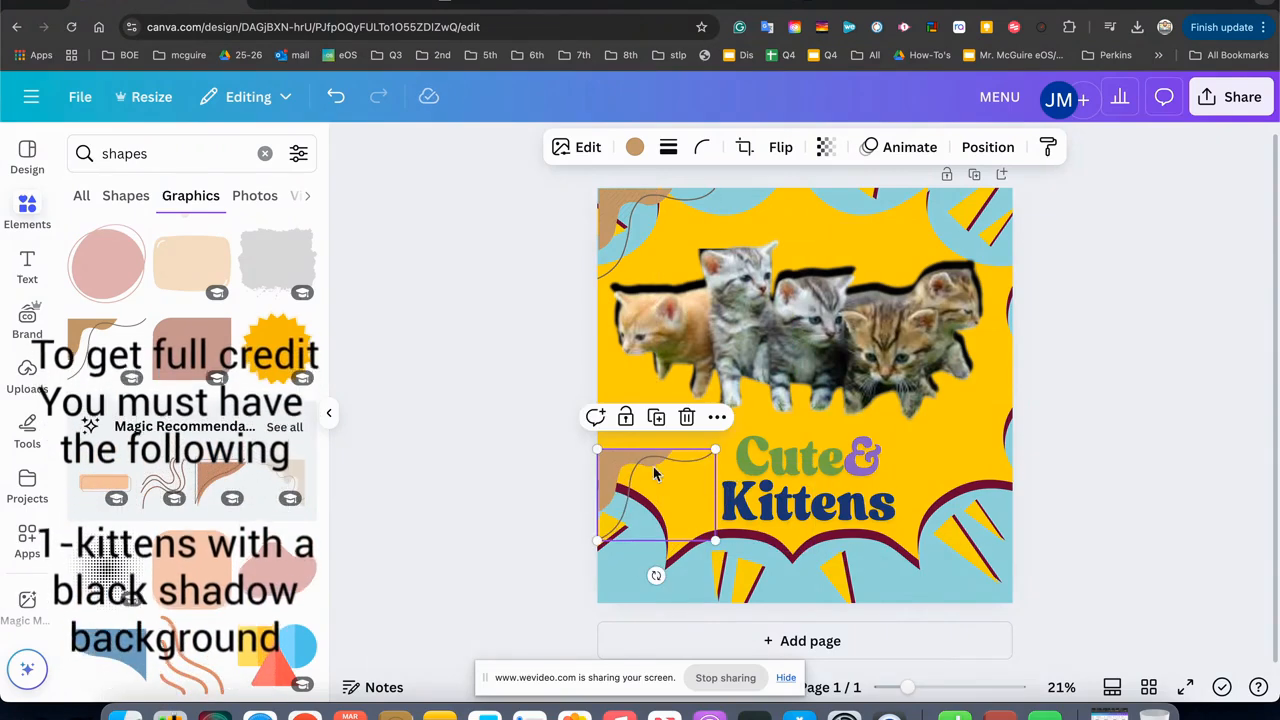
{"action": "left_click_drag", "start_coordinate": [656, 575], "coordinate": [731, 491]}
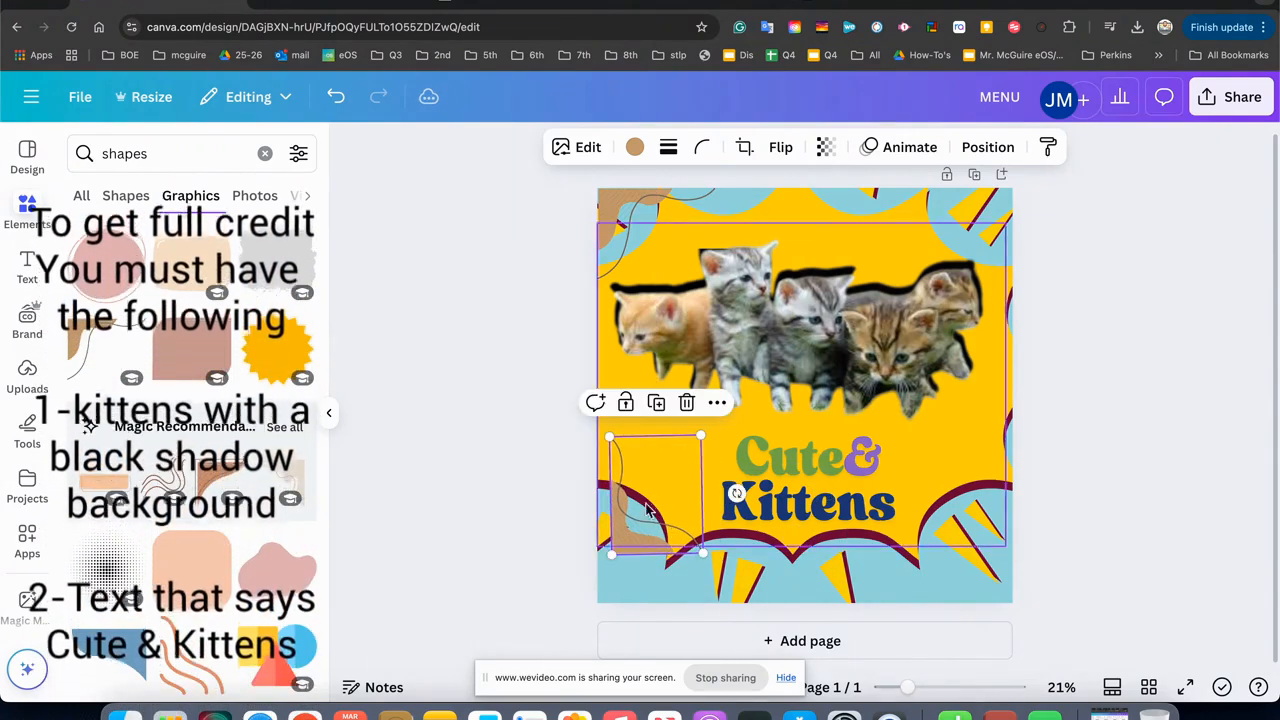